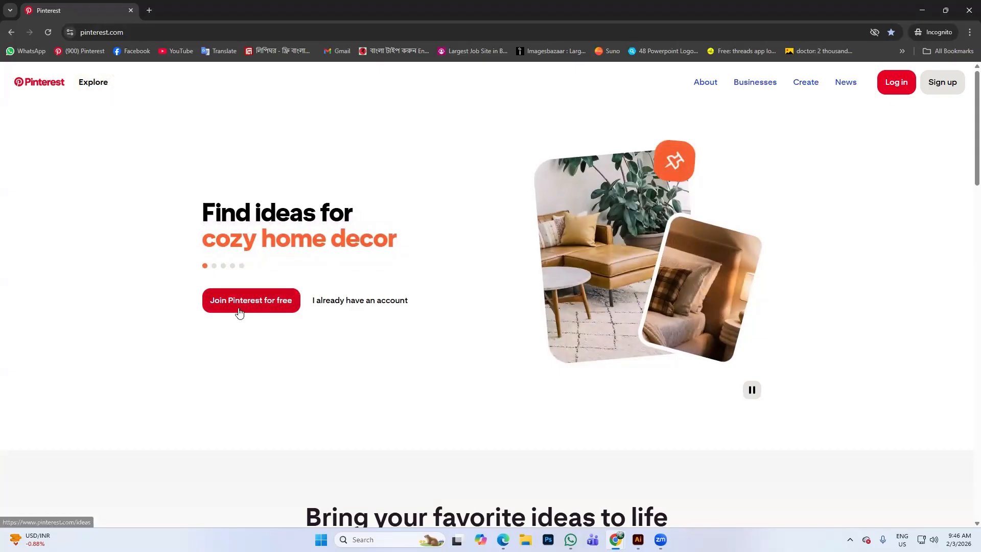
- View the sign-up form for joining Pinterest for free, dismiss it and close the incognito window
{"action": "left_click", "coordinate": [264, 310]}
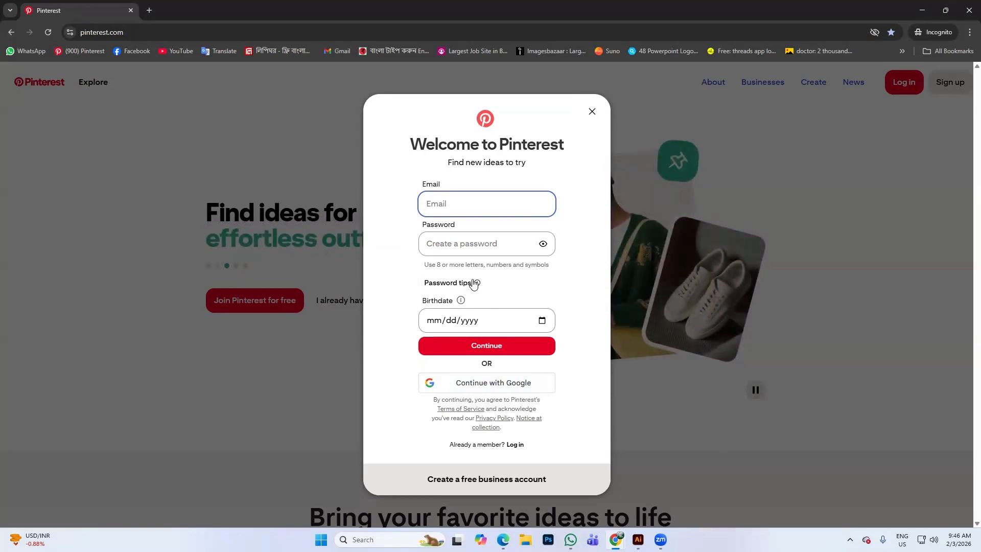
{"action": "left_click", "coordinate": [593, 114]}
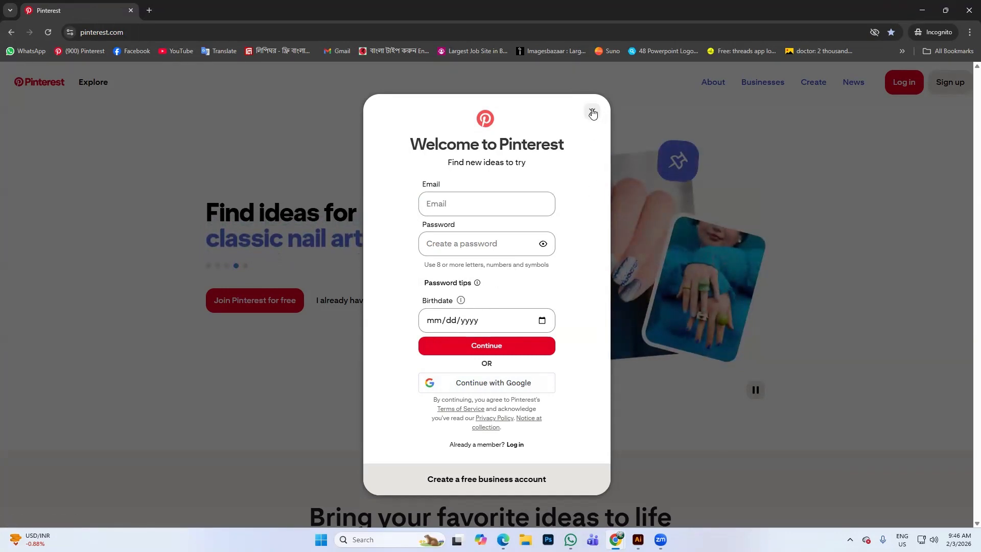
{"action": "left_click", "coordinate": [593, 114]}
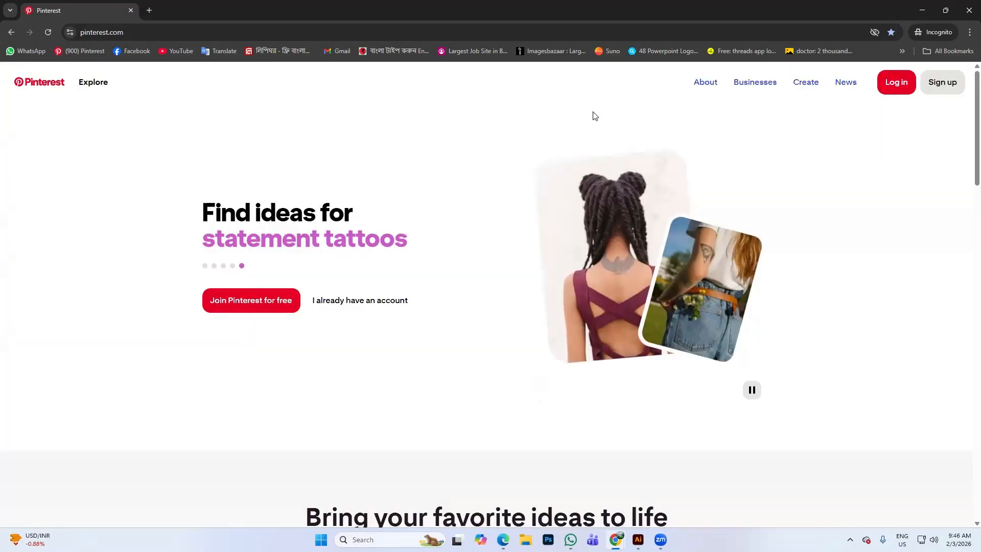
{"action": "left_click", "coordinate": [969, 10]}
- Return to the home feed of the signed-in Pinterest account, close Settings & Support and browse the suggested pins
{"action": "left_click", "coordinate": [63, 12]}
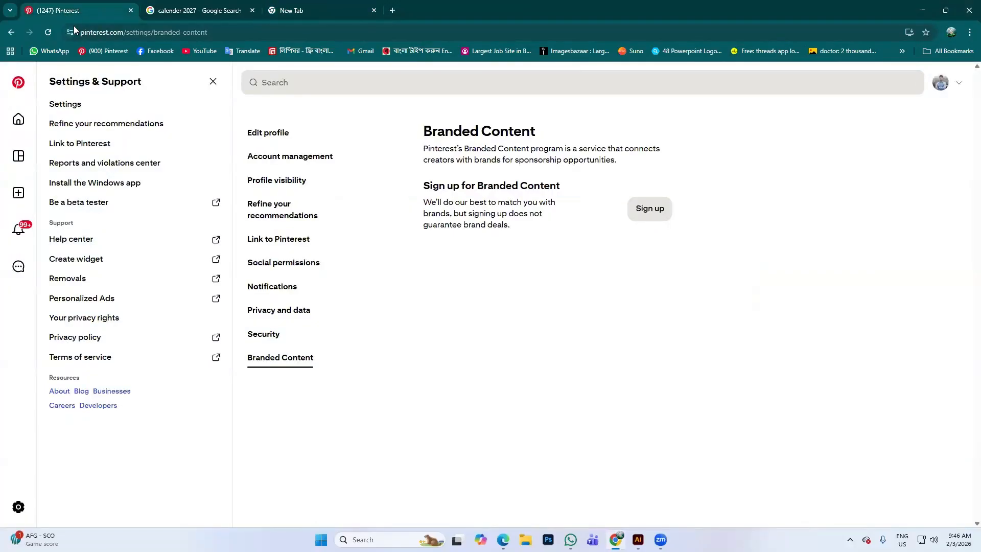
{"action": "left_click", "coordinate": [18, 82]}
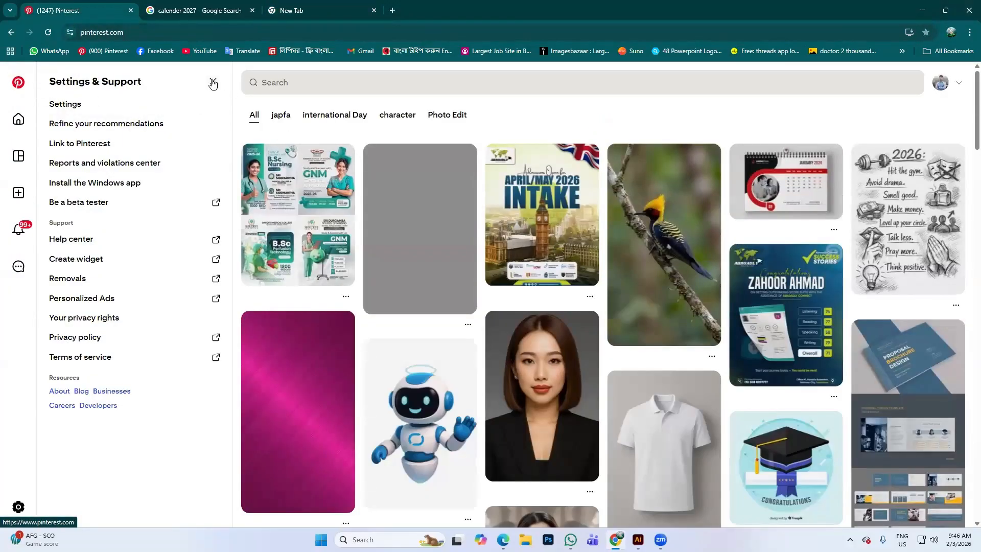
{"action": "left_click", "coordinate": [213, 81]}
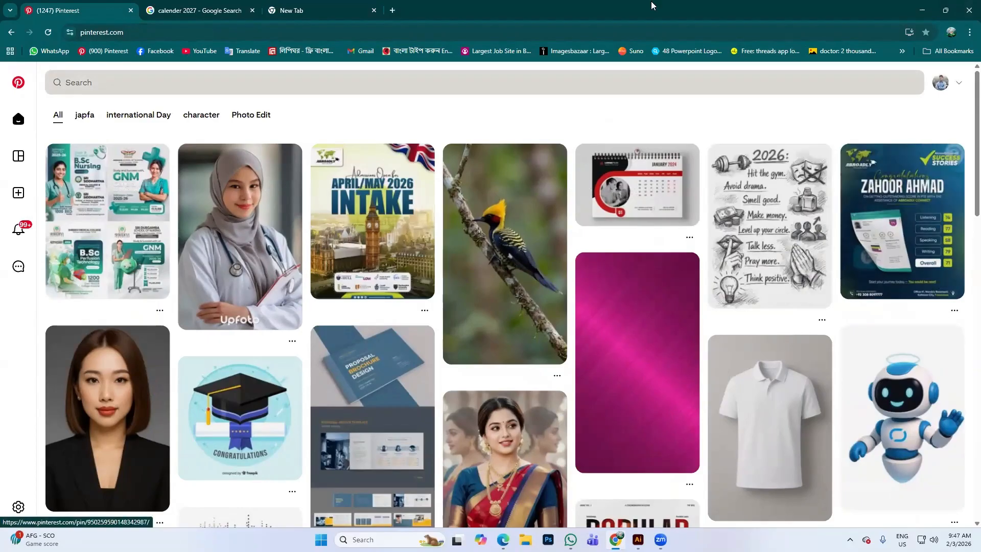
{"action": "scroll", "coordinate": [357, 260], "scroll_direction": "down", "scroll_amount": 7}
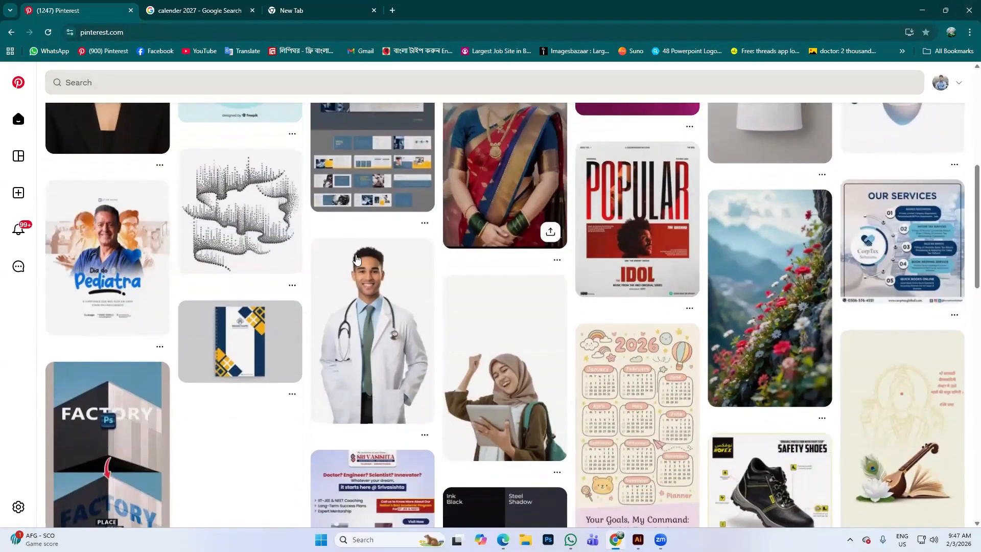
{"action": "scroll", "coordinate": [357, 260], "scroll_direction": "down", "scroll_amount": 6}
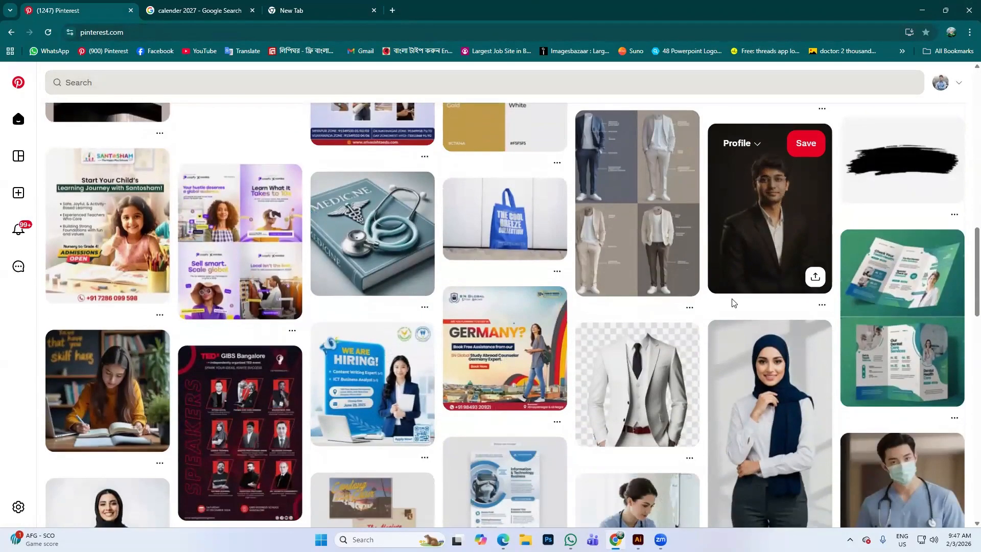
{"action": "scroll", "coordinate": [733, 303], "scroll_direction": "up", "scroll_amount": 9}
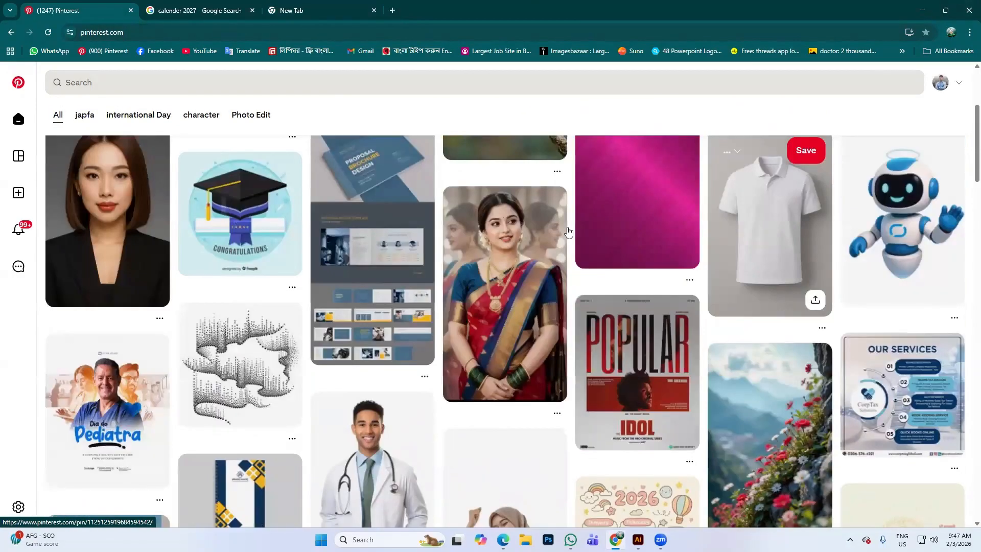
{"action": "scroll", "coordinate": [569, 232], "scroll_direction": "up", "scroll_amount": 4}
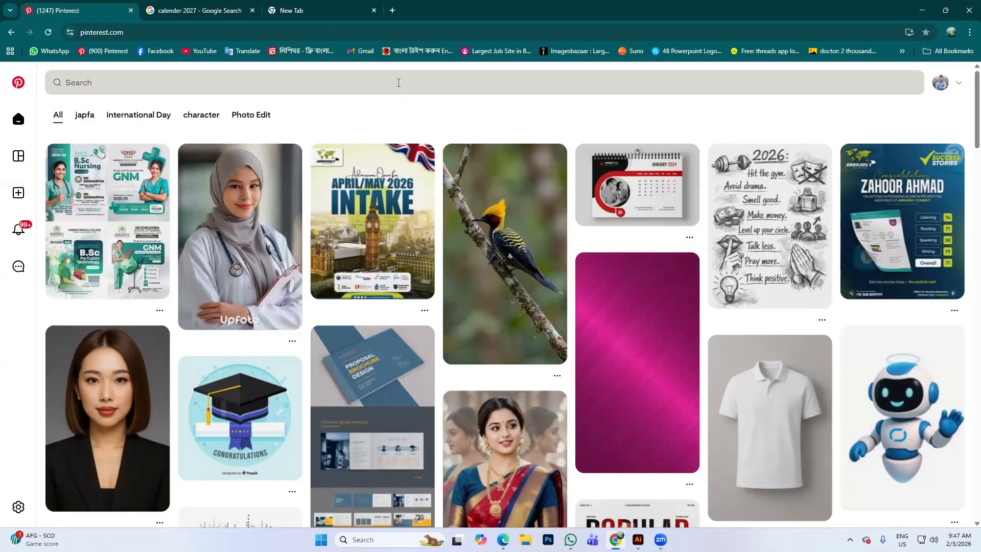
- Replace the 2027 calendar query on Google with a search for "calendar design", using the corrected spelling
{"action": "left_click", "coordinate": [224, 11]}
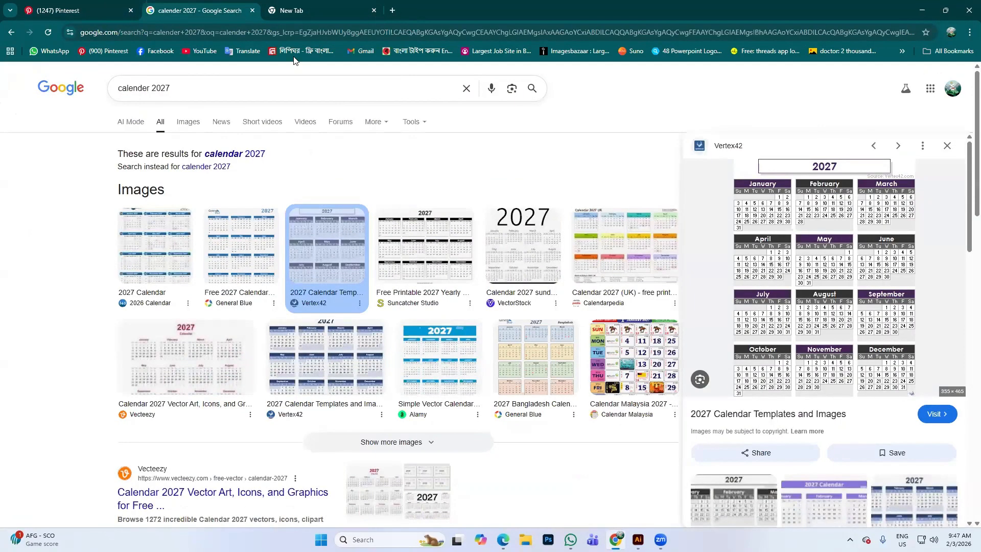
{"action": "mouse_move", "coordinate": [182, 91]}
{"action": "left_mouse_down"}
{"action": "mouse_move", "coordinate": [112, 93]}
{"action": "mouse_move", "coordinate": [193, 89]}
{"action": "left_mouse_up"}
{"action": "left_click", "coordinate": [148, 88]}
{"action": "key", "text": "BackSpace"}
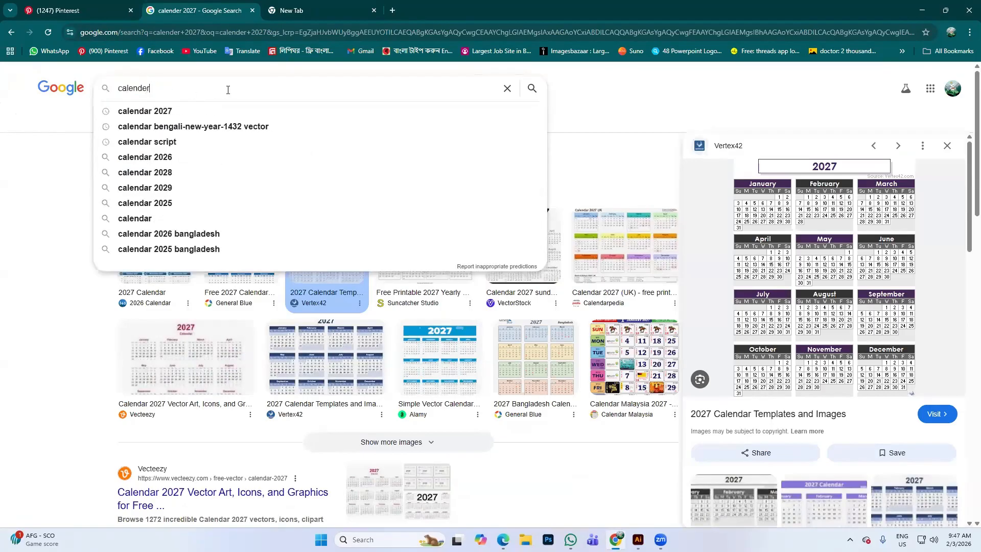
{"action": "type", "text": "desig"}
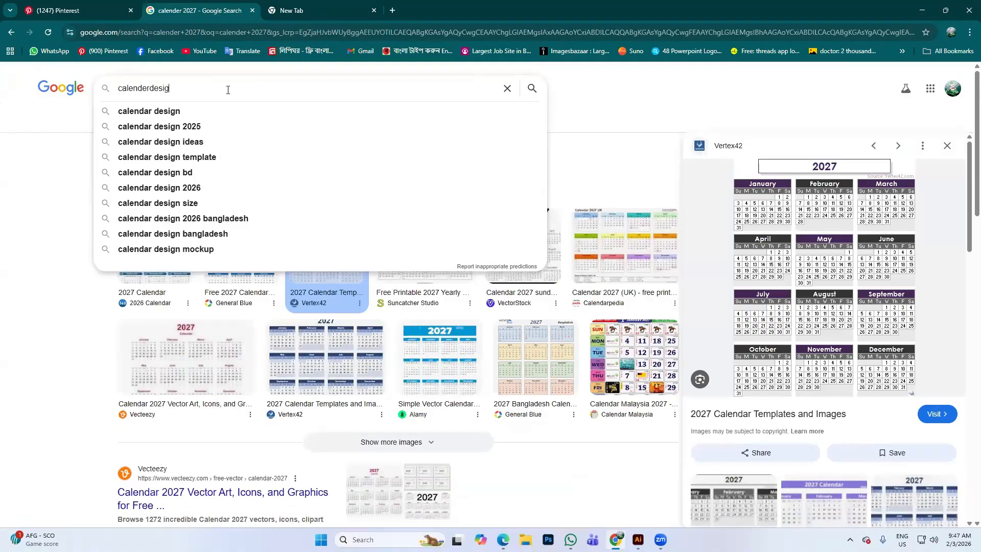
{"action": "type", "text": "n"}
{"action": "key", "text": "Return"}
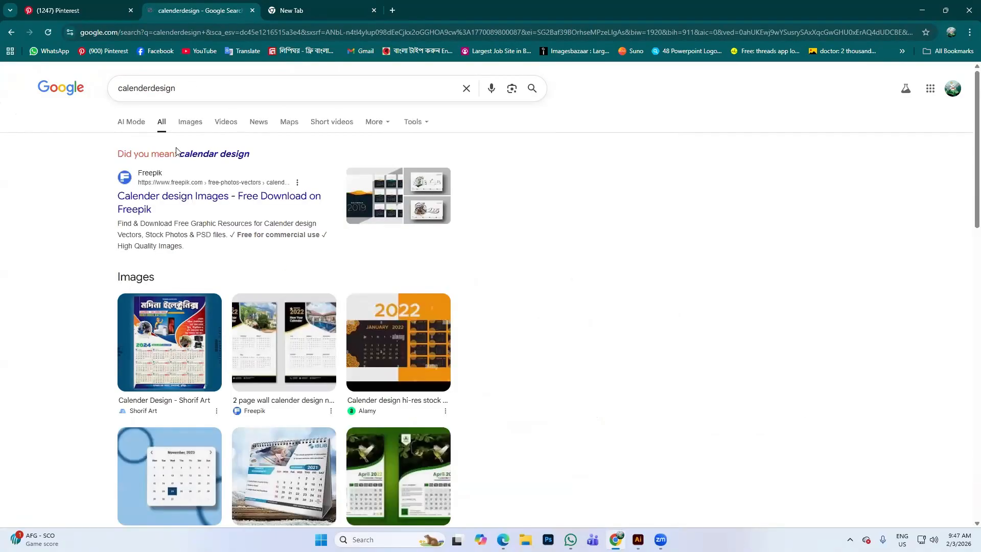
{"action": "left_click", "coordinate": [199, 160]}
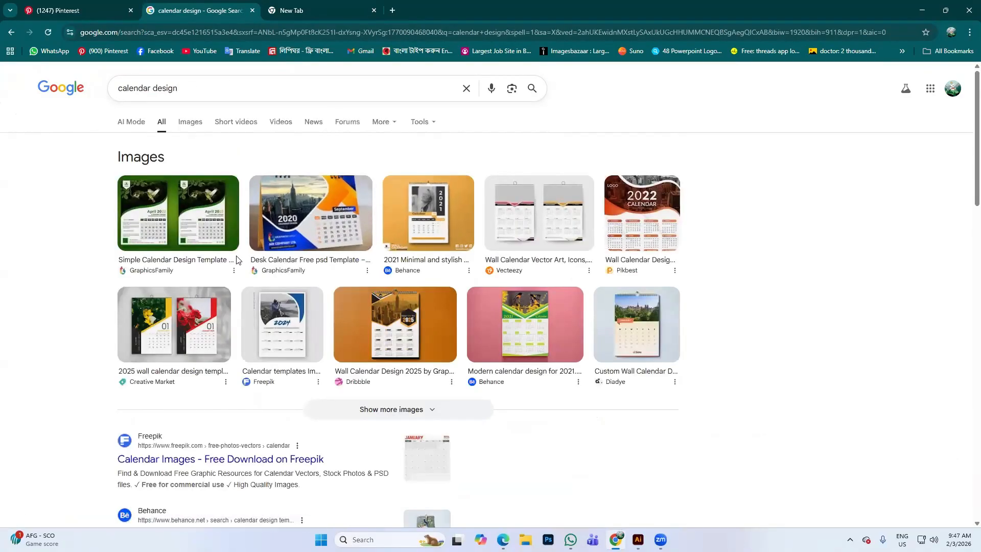
- Examine the Google web results for calendar design, then switch to the image results and browse the layouts
{"action": "scroll", "coordinate": [404, 249], "scroll_direction": "down", "scroll_amount": 6}
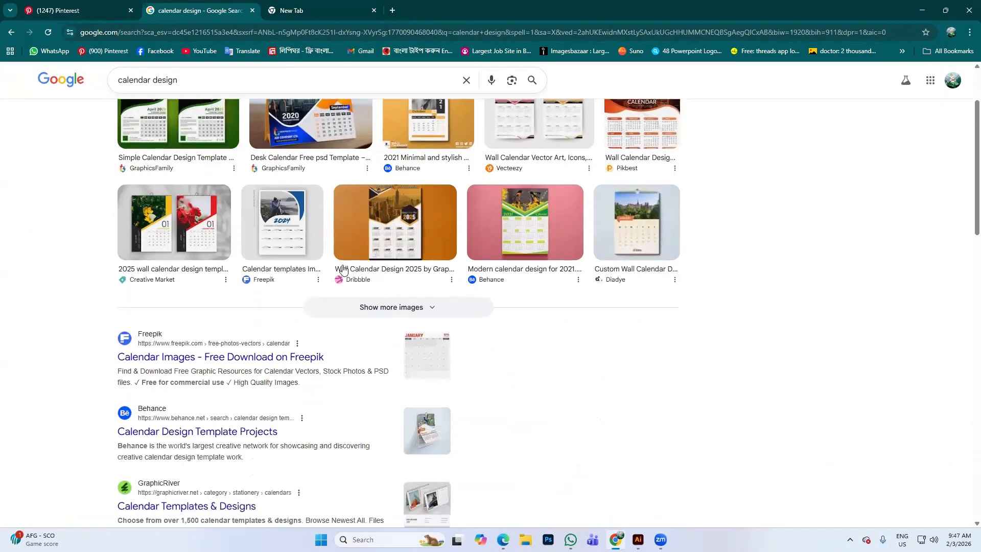
{"action": "scroll", "coordinate": [404, 250], "scroll_direction": "down", "scroll_amount": 3}
{"action": "scroll", "coordinate": [325, 265], "scroll_direction": "up", "scroll_amount": 9}
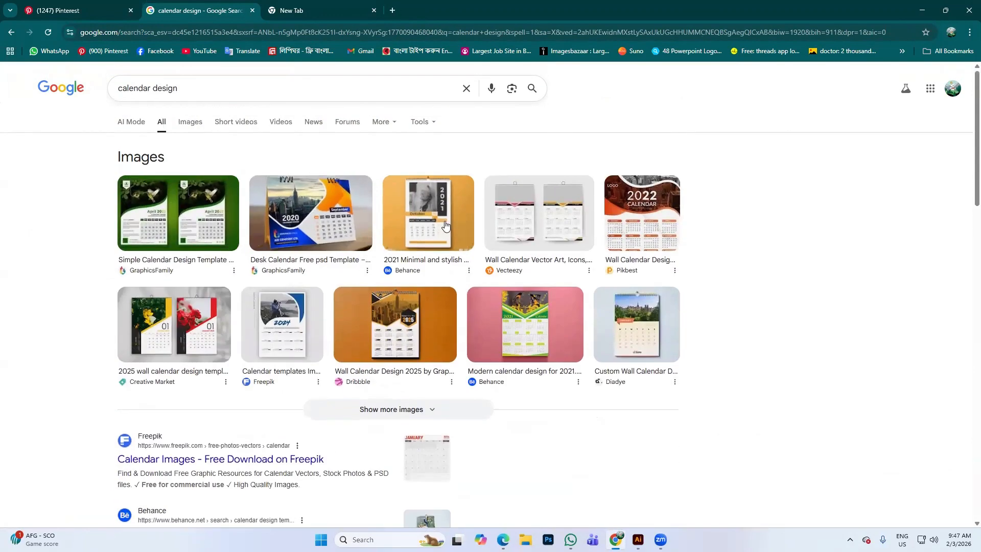
{"action": "left_click", "coordinate": [189, 124]}
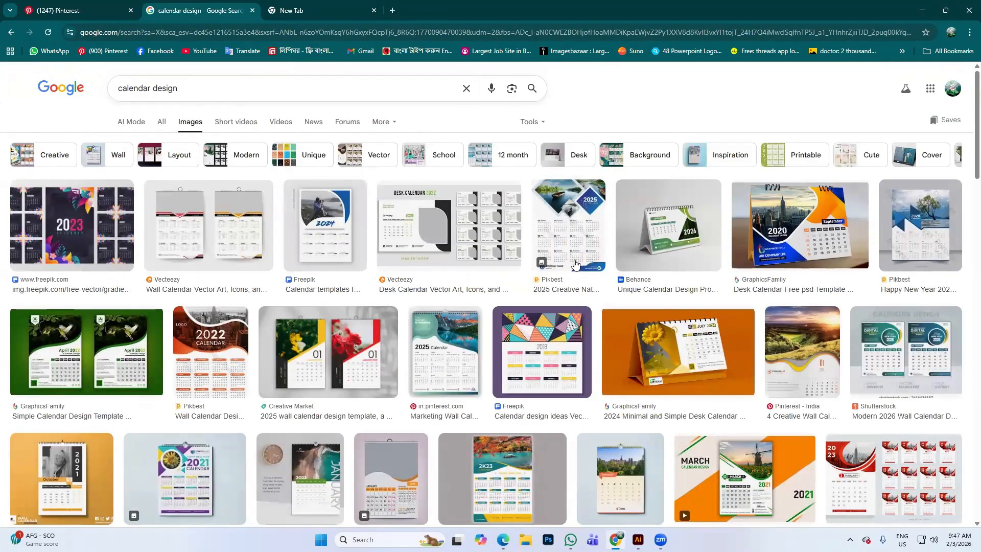
{"action": "scroll", "coordinate": [438, 279], "scroll_direction": "down", "scroll_amount": 2}
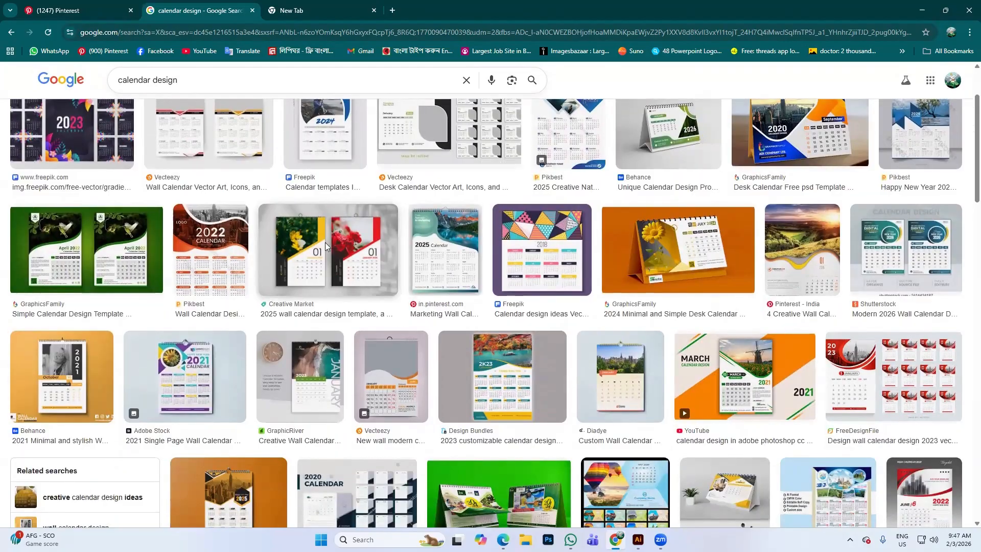
{"action": "scroll", "coordinate": [574, 249], "scroll_direction": "down", "scroll_amount": 7}
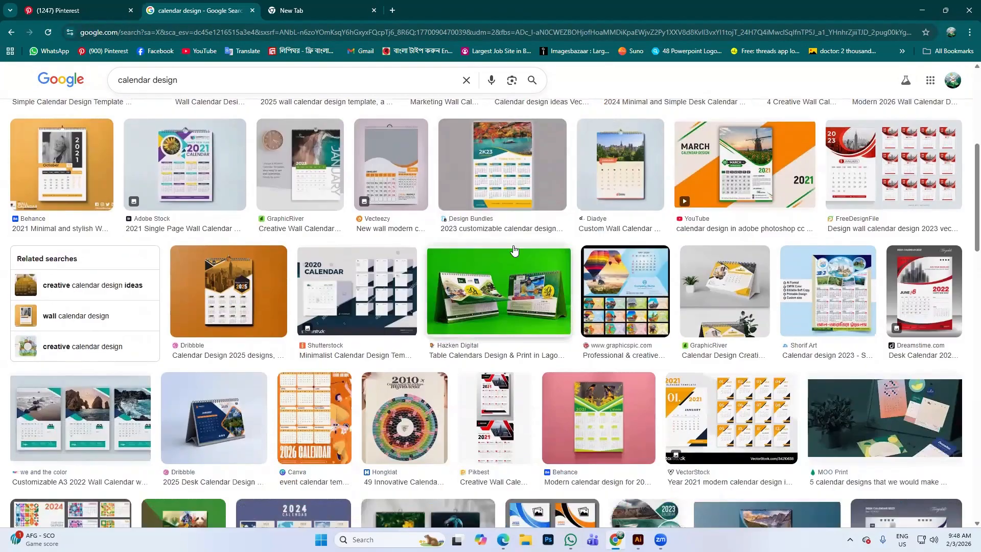
{"action": "scroll", "coordinate": [574, 249], "scroll_direction": "down", "scroll_amount": 2}
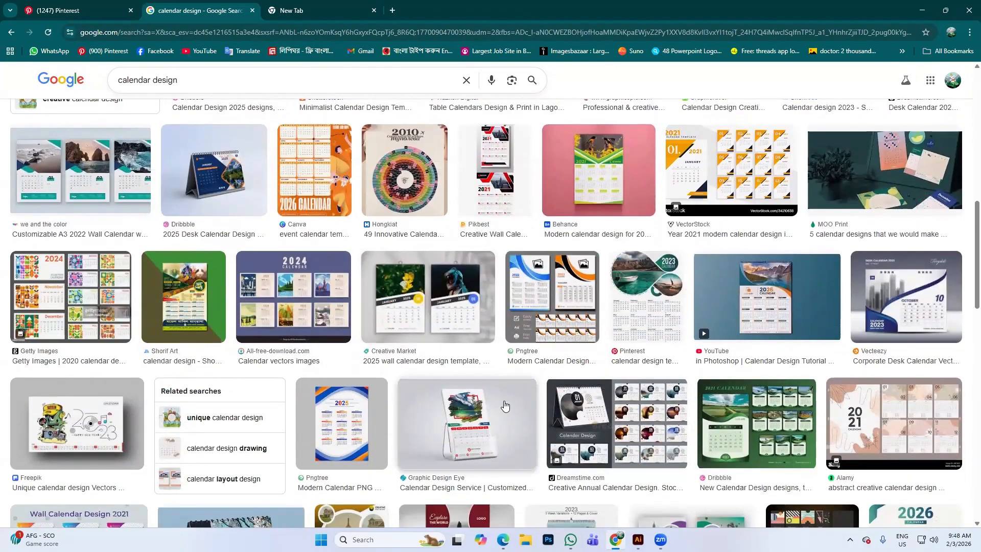
{"action": "scroll", "coordinate": [506, 408], "scroll_direction": "up", "scroll_amount": 7}
{"action": "scroll", "coordinate": [227, 292], "scroll_direction": "up", "scroll_amount": 3}
- Copy the Google query "calendar design" and search Pinterest for it
{"action": "left_click_drag", "start_coordinate": [179, 88], "coordinate": [97, 117]}
{"action": "key", "text": "ctrl+c"}
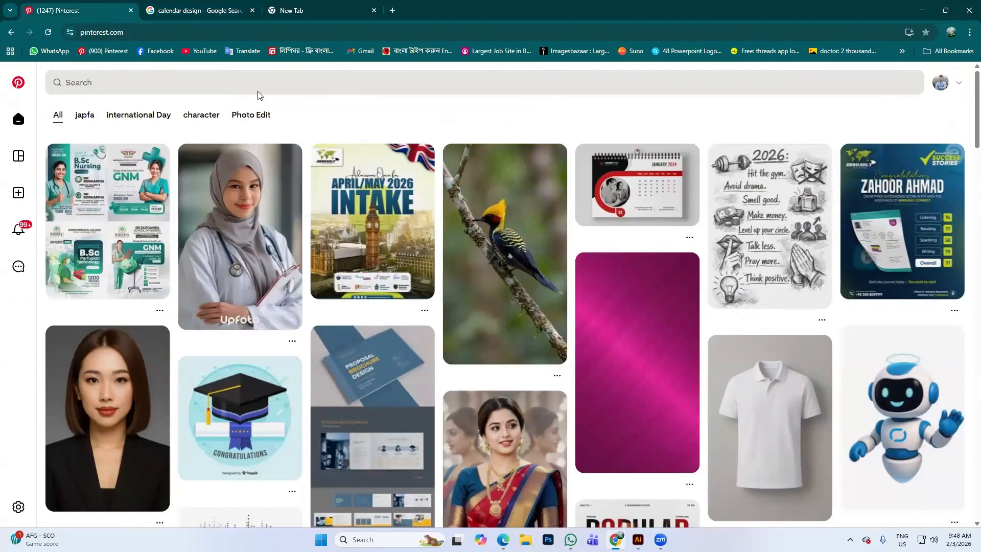
{"action": "left_click", "coordinate": [77, 10]}
{"action": "left_click", "coordinate": [230, 88]}
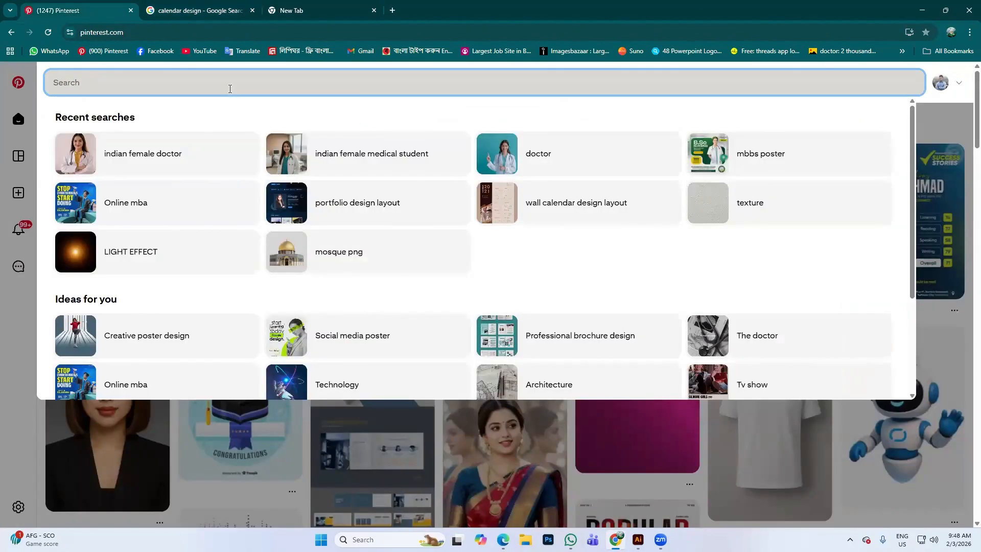
{"action": "key", "text": "ctrl+v"}
{"action": "key", "text": "Return"}
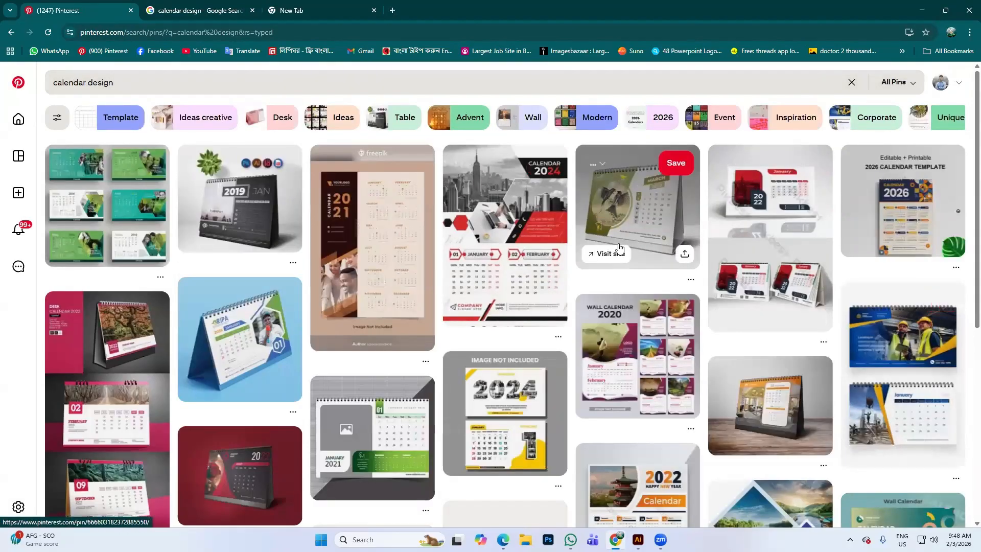
- Browse the Pinterest calendar designs and open the pin "Free 13 Pages Complete 2018 Calendar Design Templates"
{"action": "scroll", "coordinate": [306, 318], "scroll_direction": "down", "scroll_amount": 1}
{"action": "scroll", "coordinate": [305, 318], "scroll_direction": "down", "scroll_amount": 2}
{"action": "scroll", "coordinate": [484, 344], "scroll_direction": "down", "scroll_amount": 2}
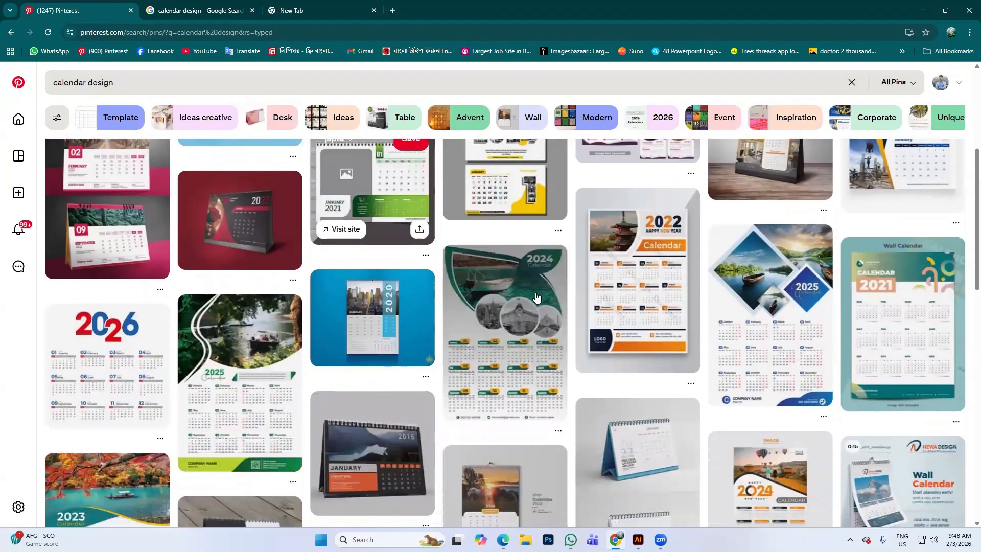
{"action": "scroll", "coordinate": [514, 296], "scroll_direction": "down", "scroll_amount": 5}
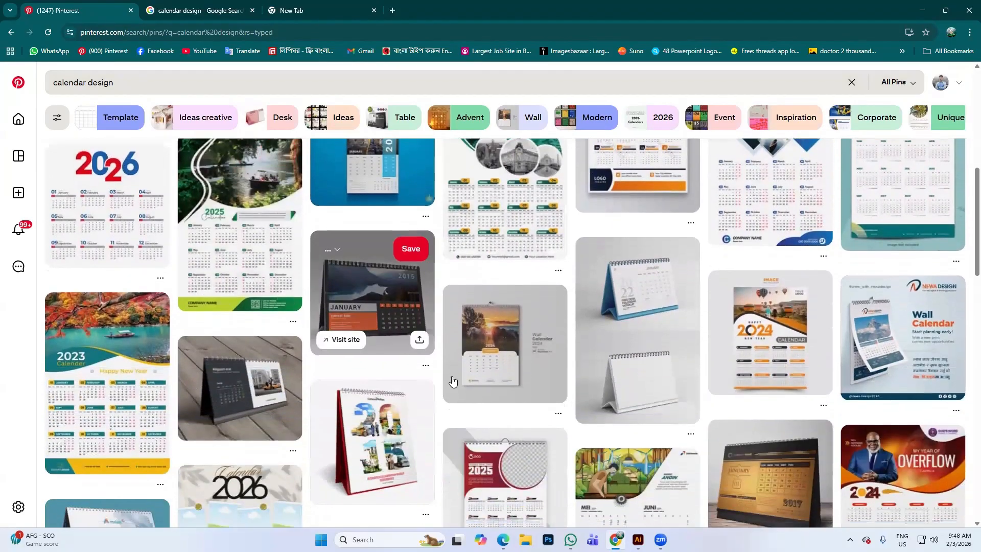
{"action": "scroll", "coordinate": [755, 391], "scroll_direction": "down", "scroll_amount": 5}
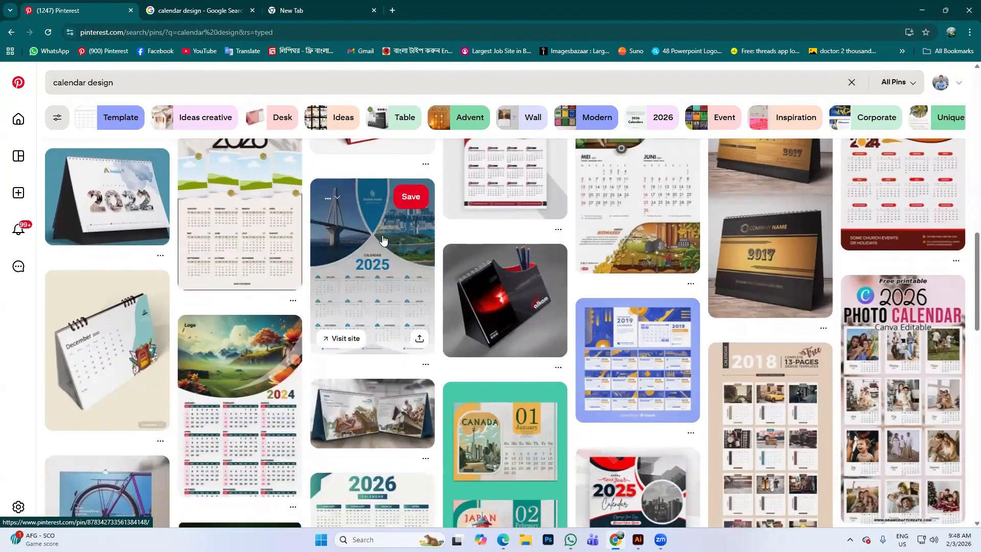
{"action": "scroll", "coordinate": [597, 347], "scroll_direction": "down", "scroll_amount": 1}
{"action": "scroll", "coordinate": [596, 348], "scroll_direction": "down", "scroll_amount": 2}
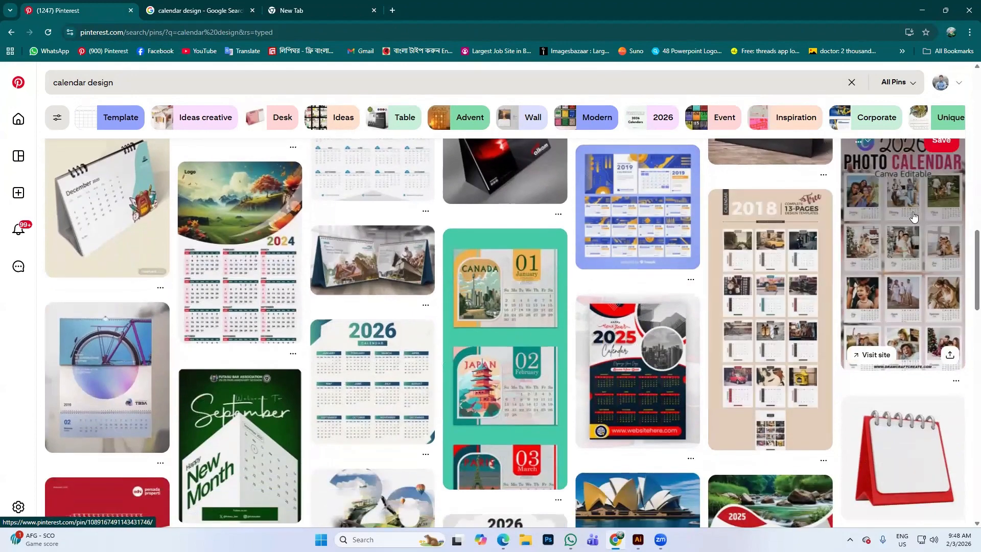
{"action": "left_click", "coordinate": [742, 251]}
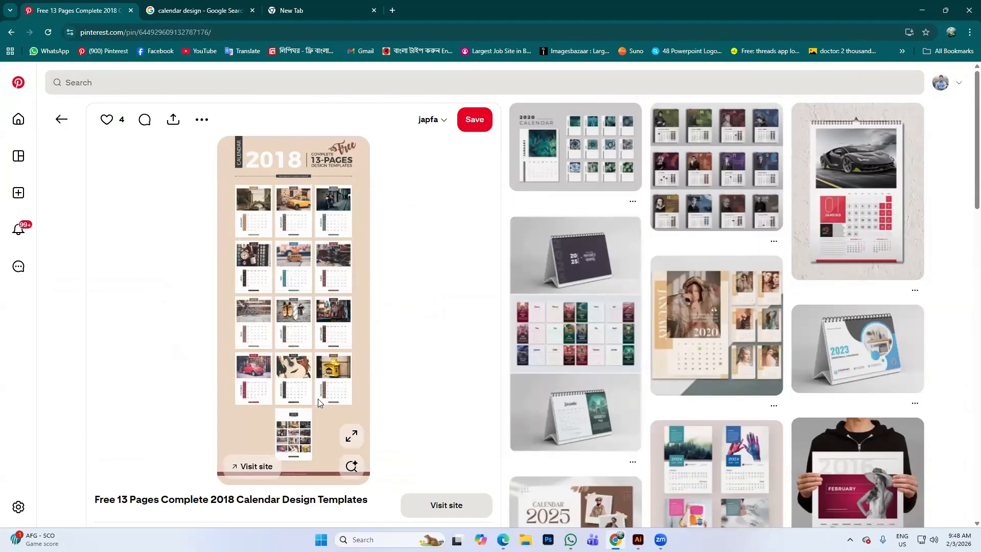
- Open the related pin "Elegant Calendar Template" and look through the similar calendar designs
{"action": "left_click", "coordinate": [672, 263]}
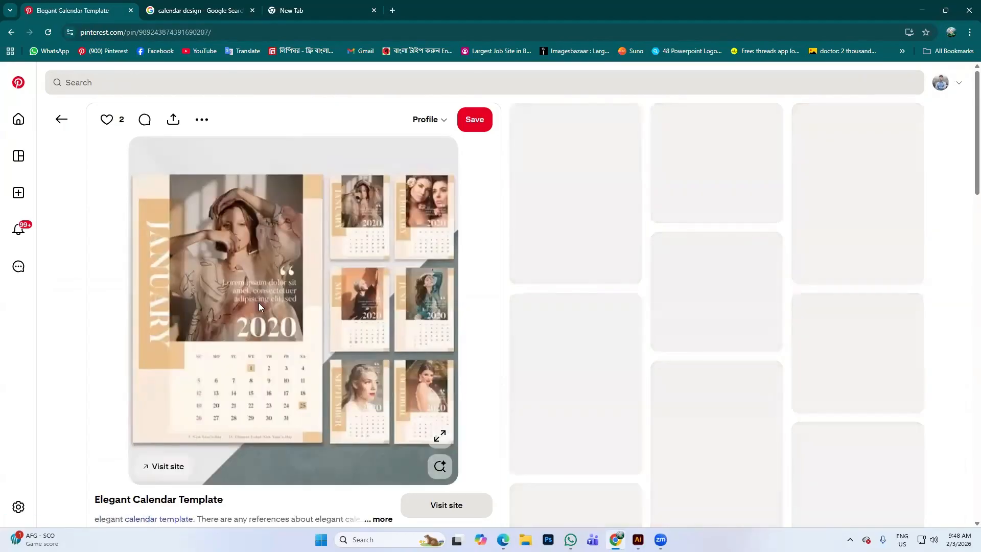
{"action": "scroll", "coordinate": [342, 292], "scroll_direction": "down", "scroll_amount": 3}
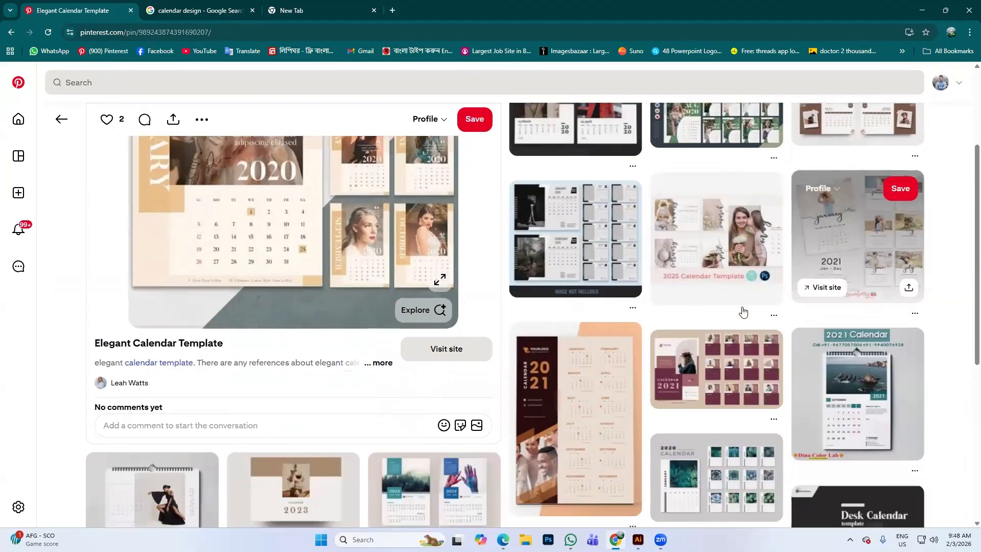
{"action": "scroll", "coordinate": [632, 321], "scroll_direction": "down", "scroll_amount": 5}
{"action": "scroll", "coordinate": [295, 295], "scroll_direction": "up", "scroll_amount": 8}
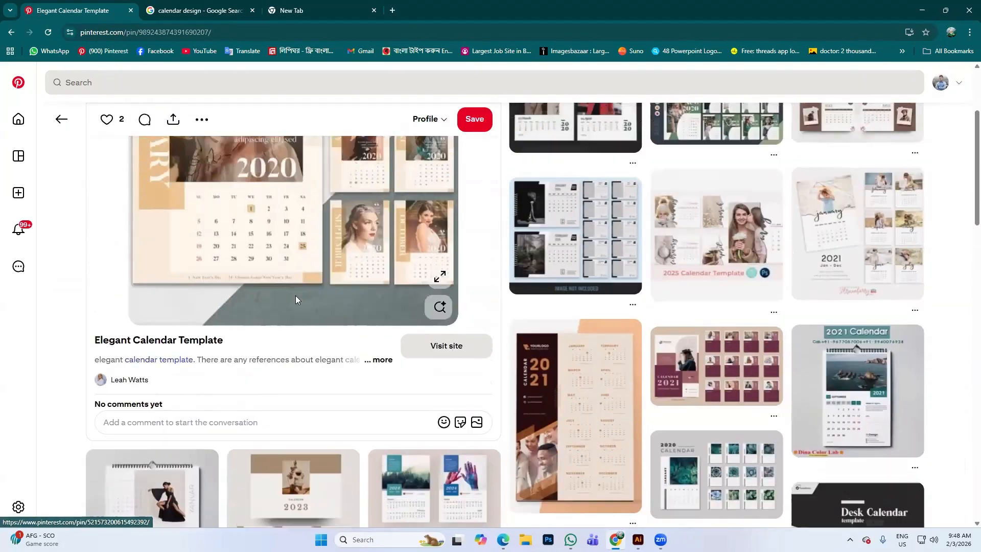
- Go back through the opened pins to the Pinterest search results for calendar design
{"action": "left_click", "coordinate": [57, 118]}
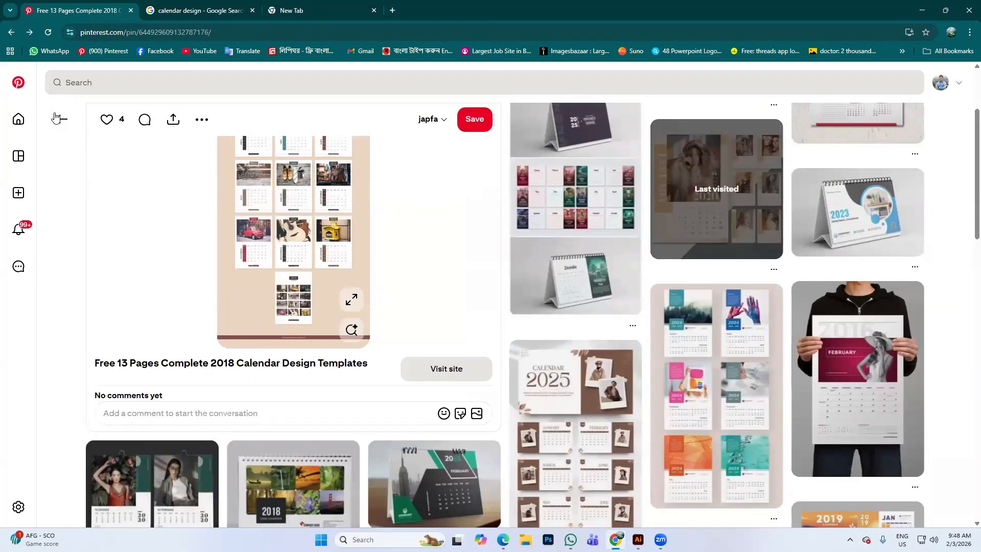
{"action": "left_click", "coordinate": [58, 118]}
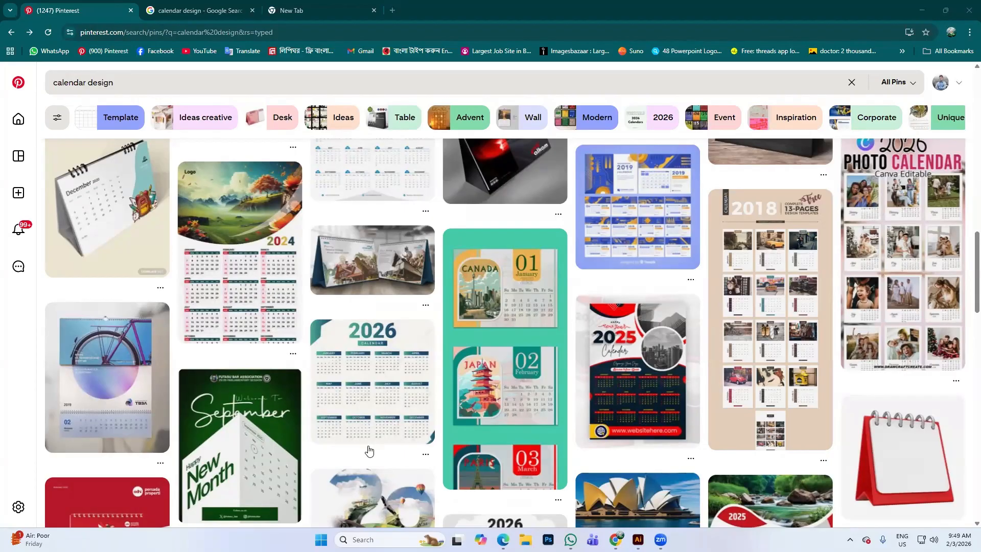
{"action": "scroll", "coordinate": [210, 300], "scroll_direction": "up", "scroll_amount": 1}
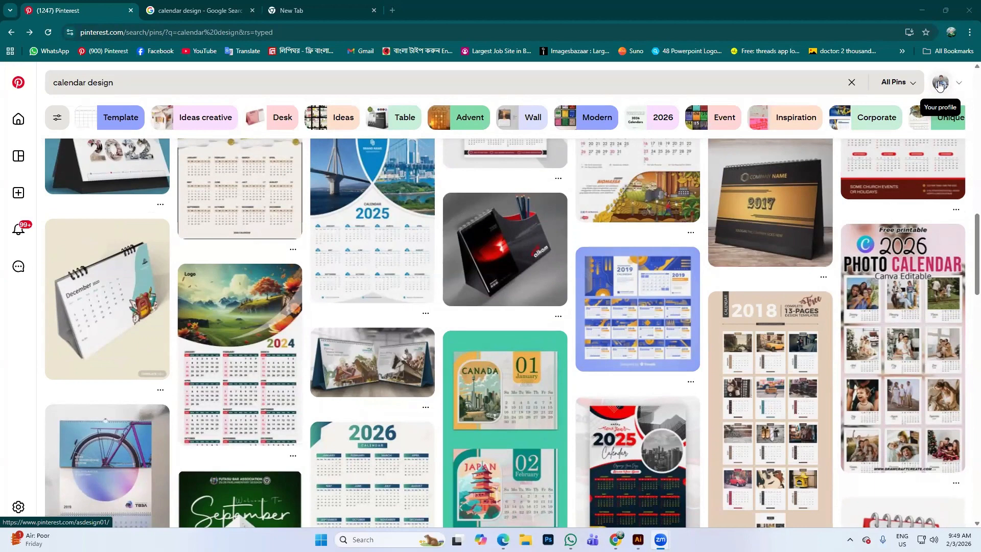
- Find the "Calendar 2026" pin with four photo placeholders in the Pinterest results and open its source site
{"action": "mouse_move", "coordinate": [358, 307]}
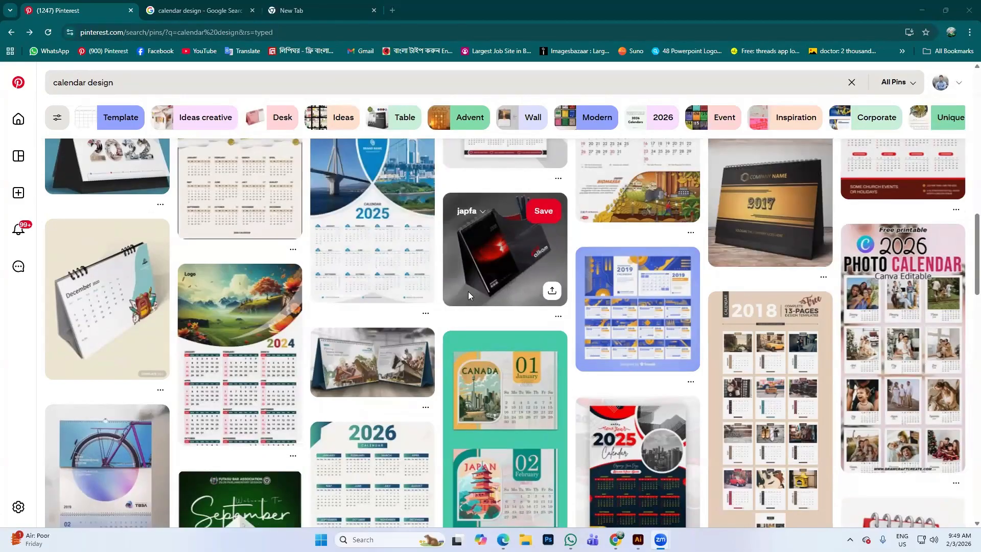
{"action": "scroll", "coordinate": [199, 276], "scroll_direction": "up", "scroll_amount": 1}
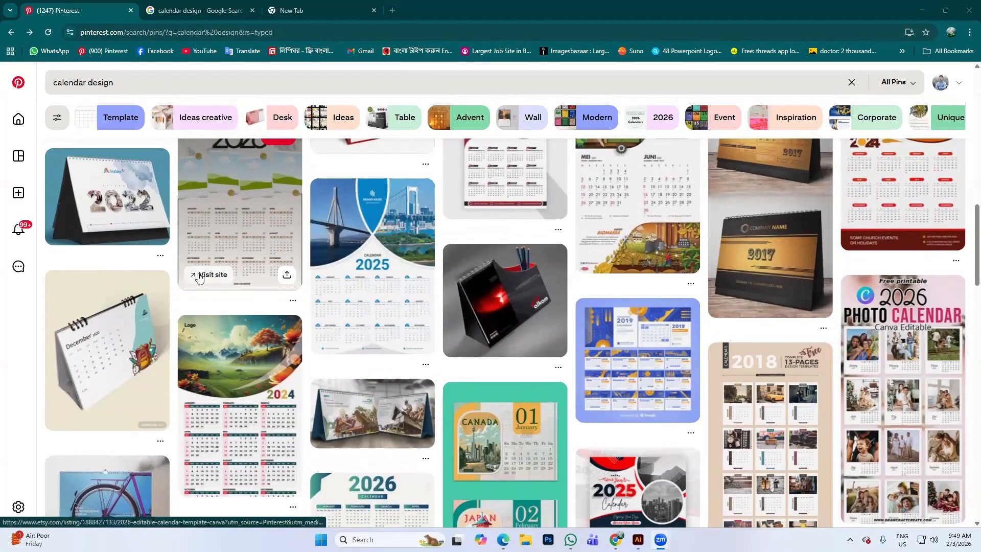
{"action": "scroll", "coordinate": [203, 279], "scroll_direction": "up", "scroll_amount": 1}
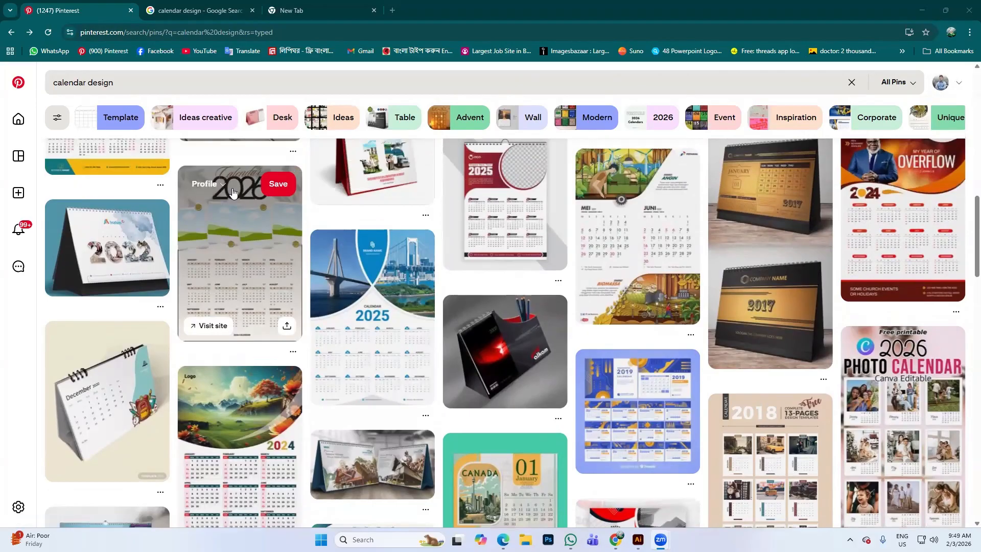
{"action": "left_click", "coordinate": [209, 327]}
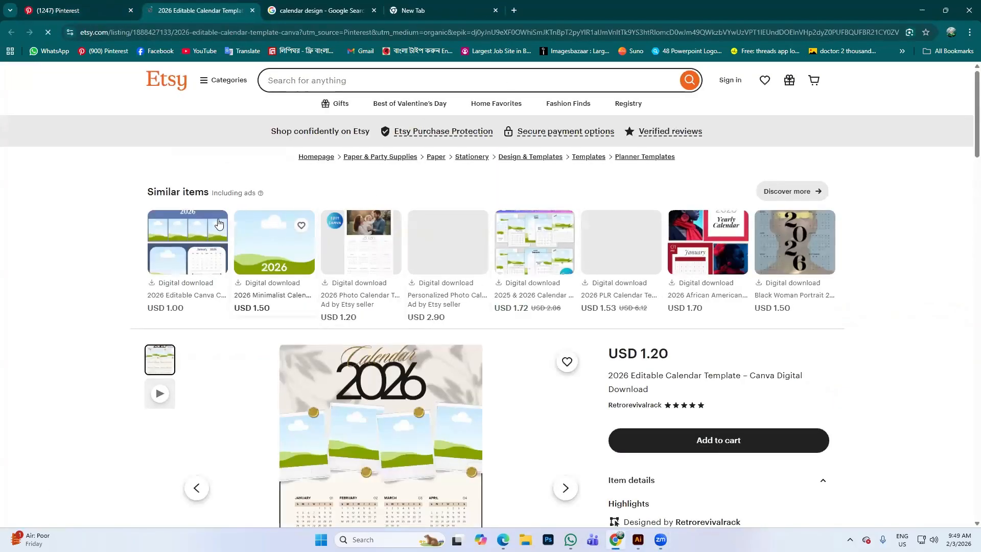
- Examine the Etsy listing "2026 Editable Calendar Template – Canva Digital Download", including its price, item details and similar items
{"action": "scroll", "coordinate": [357, 289], "scroll_direction": "down", "scroll_amount": 3}
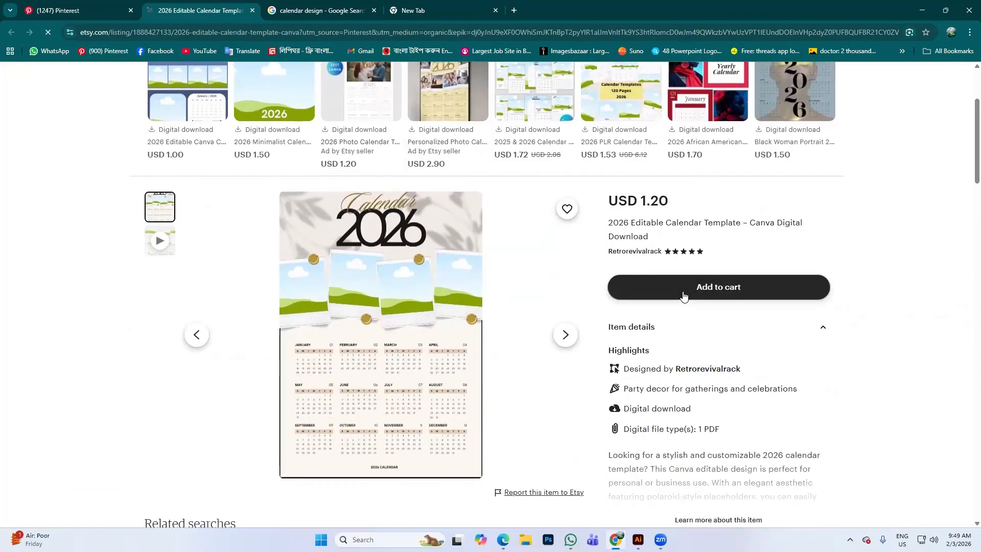
{"action": "scroll", "coordinate": [642, 291], "scroll_direction": "down", "scroll_amount": 3}
{"action": "scroll", "coordinate": [661, 184], "scroll_direction": "up", "scroll_amount": 2}
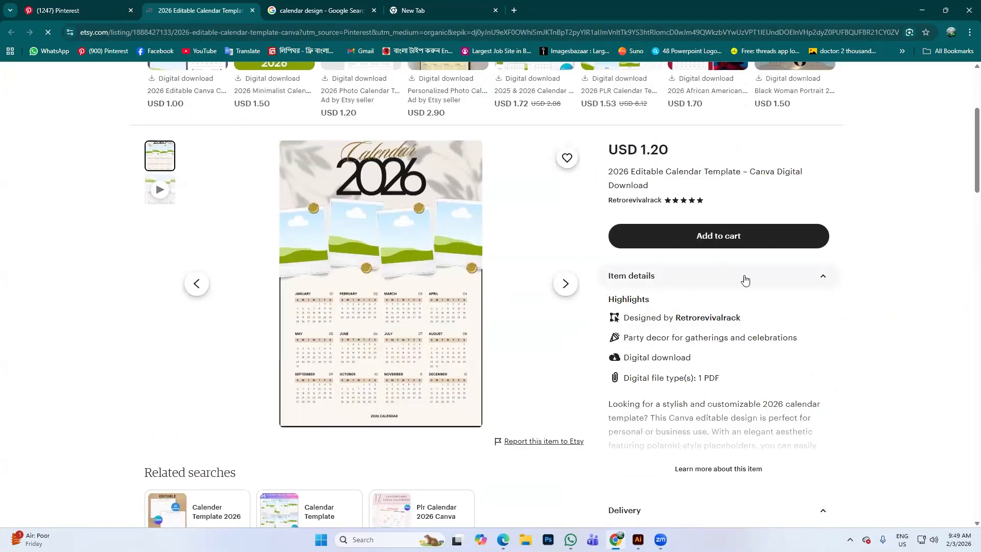
{"action": "left_click_drag", "start_coordinate": [767, 174], "coordinate": [649, 185]}
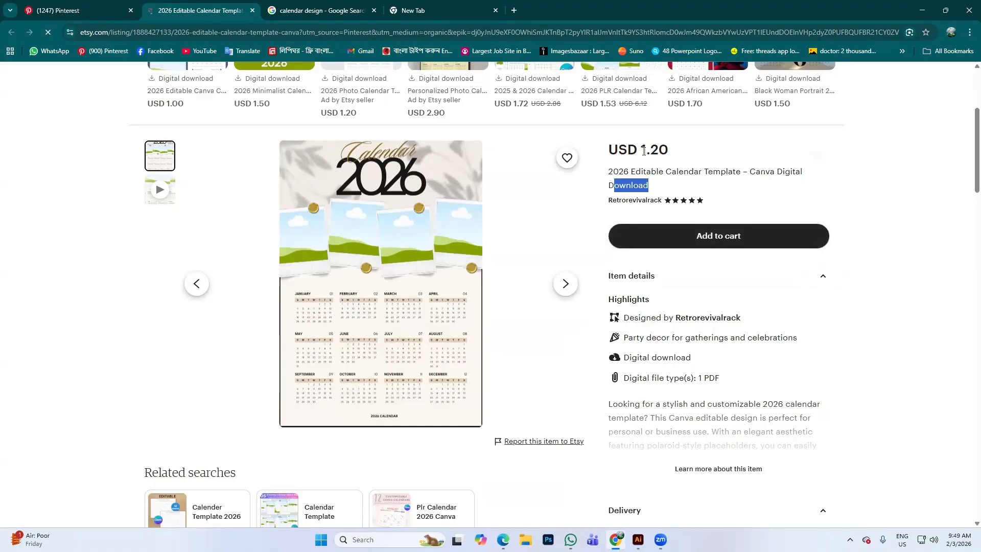
{"action": "left_click_drag", "start_coordinate": [642, 150], "coordinate": [674, 155]}
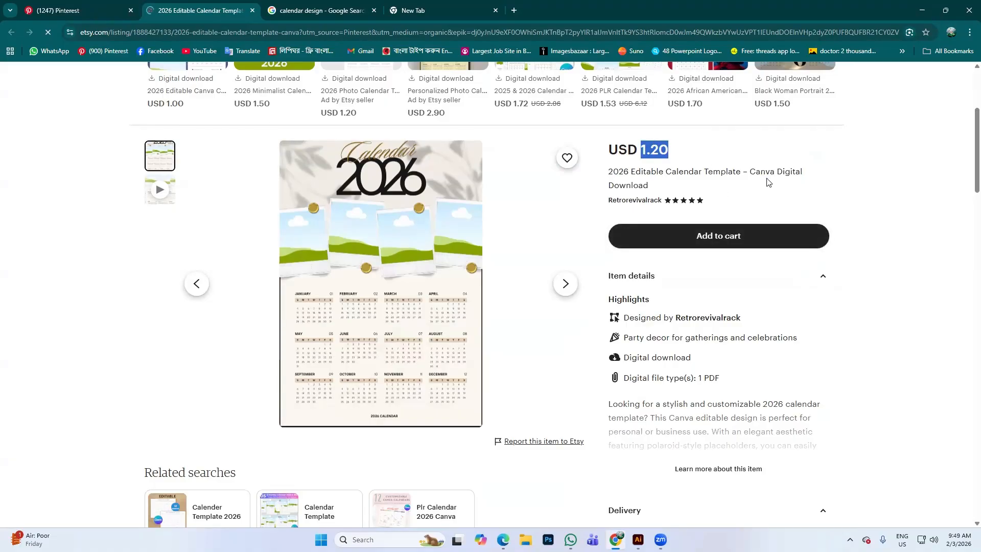
{"action": "scroll", "coordinate": [690, 219], "scroll_direction": "down", "scroll_amount": 1}
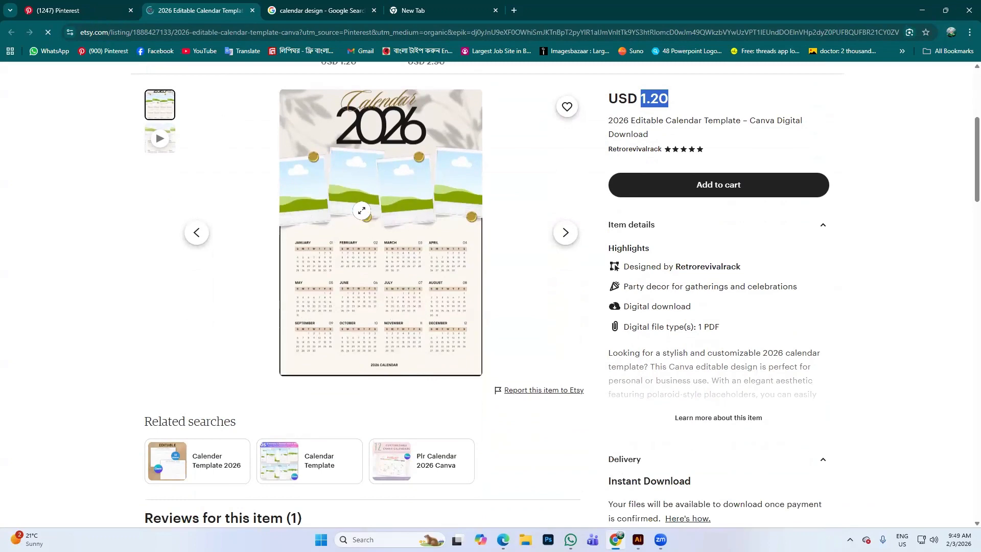
{"action": "scroll", "coordinate": [362, 211], "scroll_direction": "up", "scroll_amount": 1}
{"action": "scroll", "coordinate": [378, 255], "scroll_direction": "up", "scroll_amount": 4}
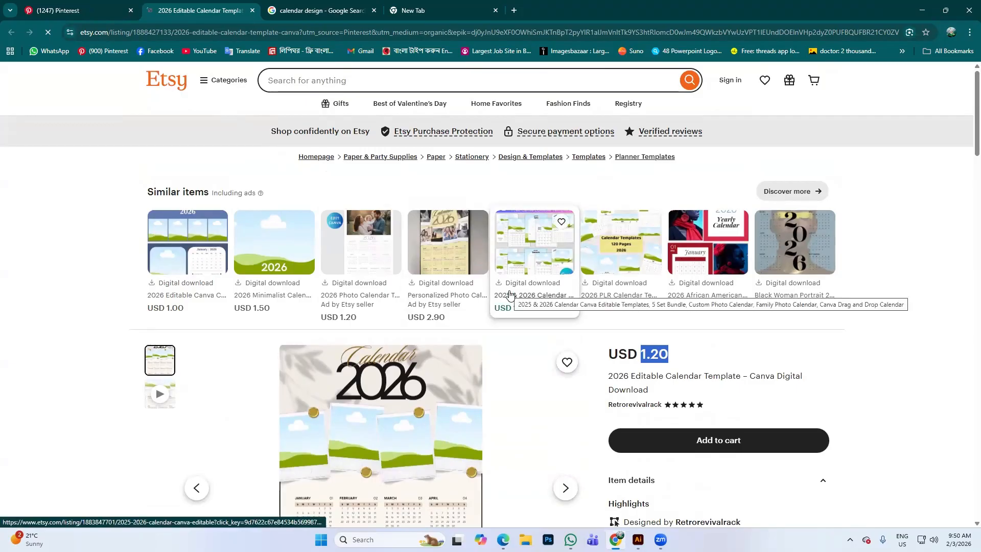
{"action": "scroll", "coordinate": [496, 446], "scroll_direction": "down", "scroll_amount": 5}
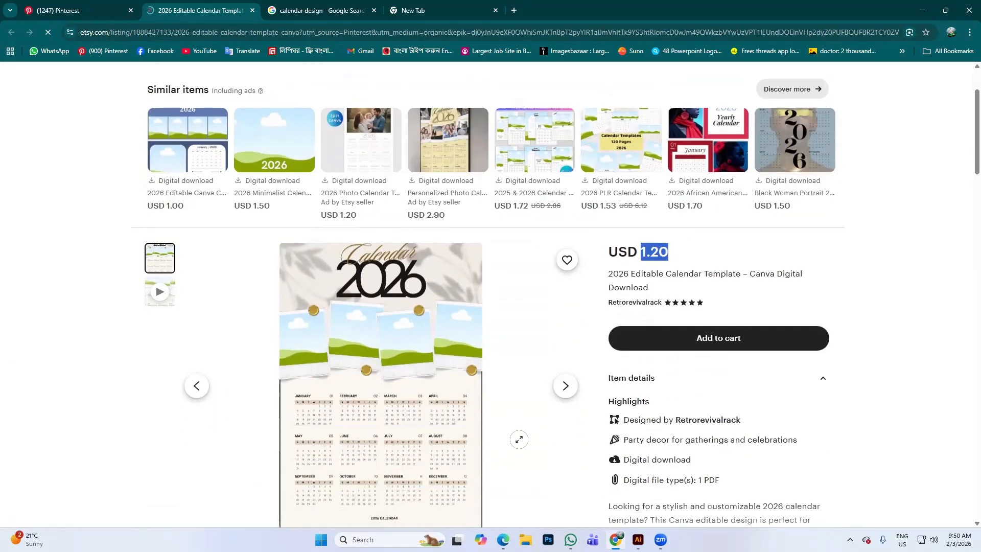
- Return to the Pinterest calendar results and open the source site of the brown 2021 wall calendar pin
{"action": "key", "text": "ctrl+shift+Tab"}
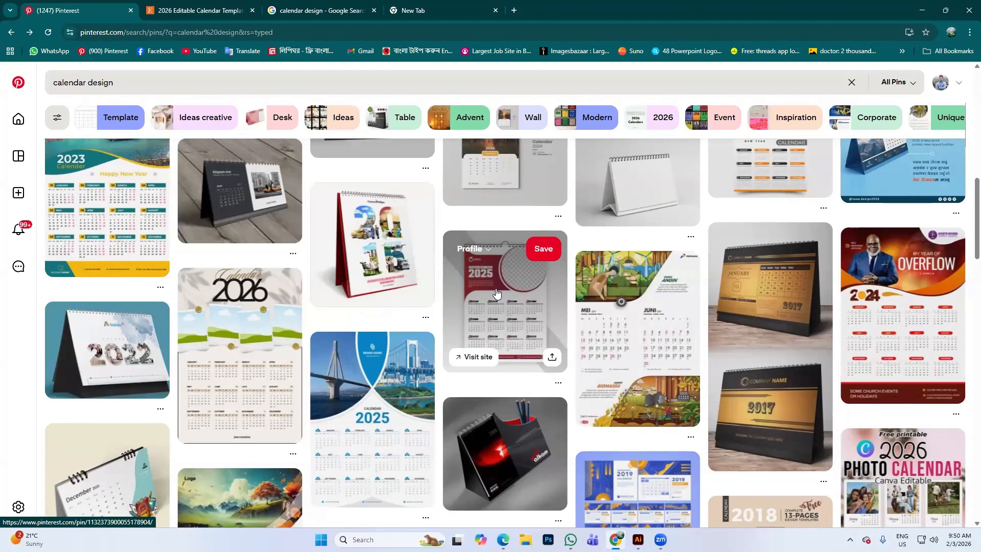
{"action": "scroll", "coordinate": [496, 292], "scroll_direction": "down", "scroll_amount": 10}
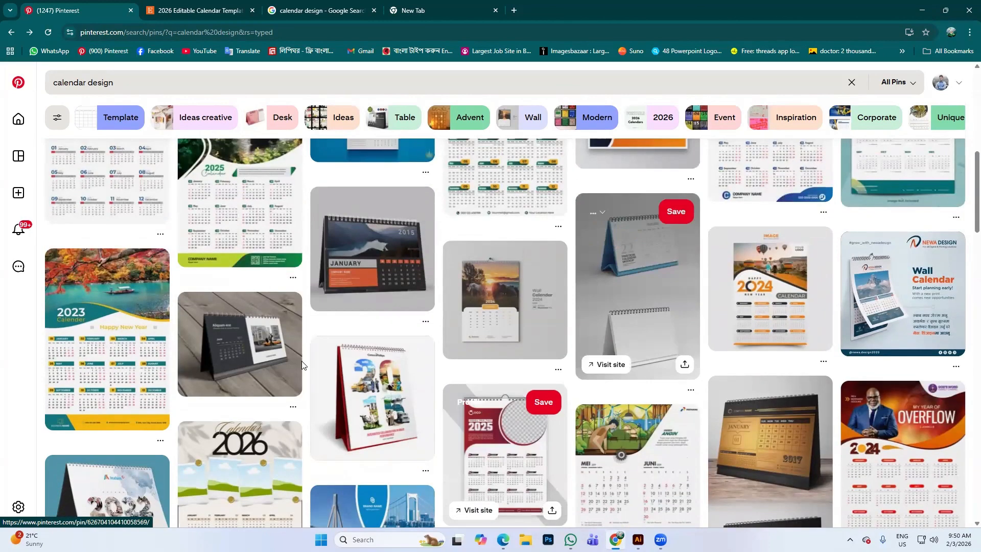
{"action": "scroll", "coordinate": [501, 353], "scroll_direction": "up", "scroll_amount": 1}
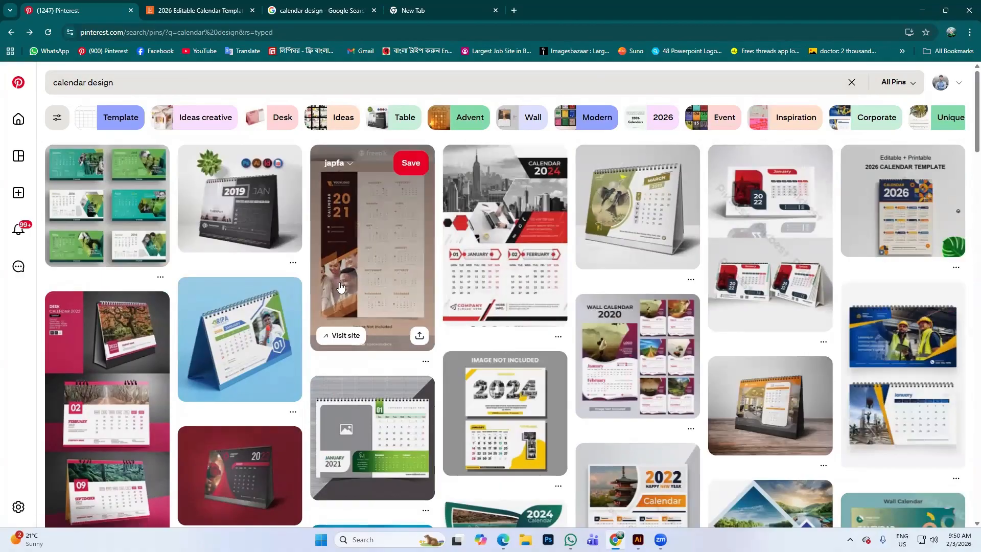
{"action": "left_click", "coordinate": [342, 335]}
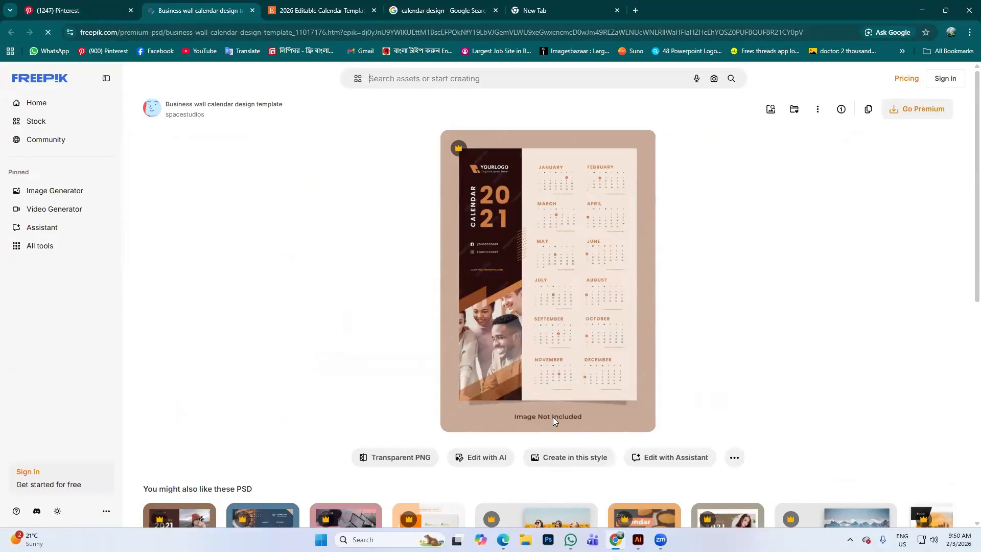
- Look over the Freepik page "Business wall calendar design template" and close it to return to Pinterest
{"action": "scroll", "coordinate": [554, 418], "scroll_direction": "down", "scroll_amount": 1}
{"action": "scroll", "coordinate": [554, 418], "scroll_direction": "up", "scroll_amount": 1}
{"action": "left_click", "coordinate": [252, 12]}
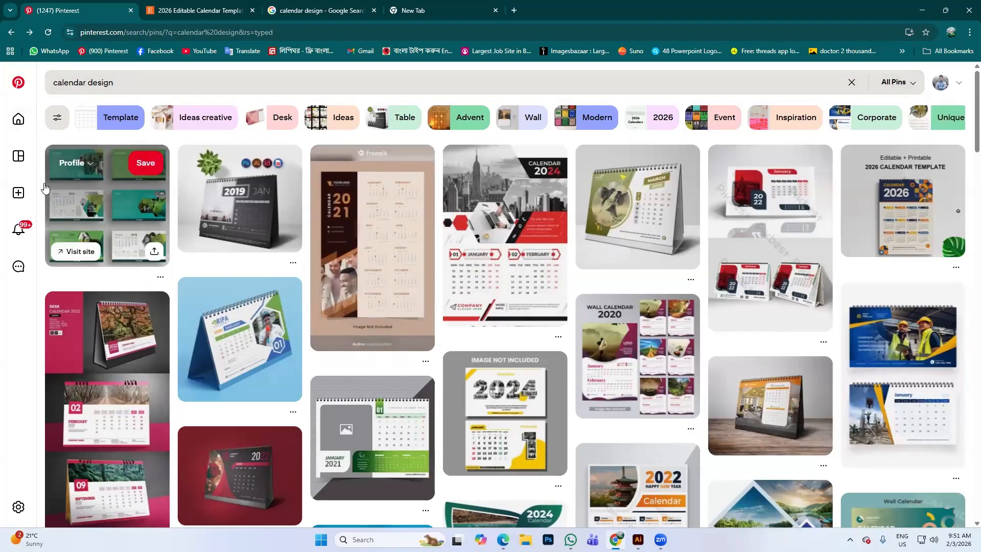
- Start a new pin and upload the image "—Pngtree—mahfil typography_7964450.png" from the Downloads folder
{"action": "left_click", "coordinate": [19, 193]}
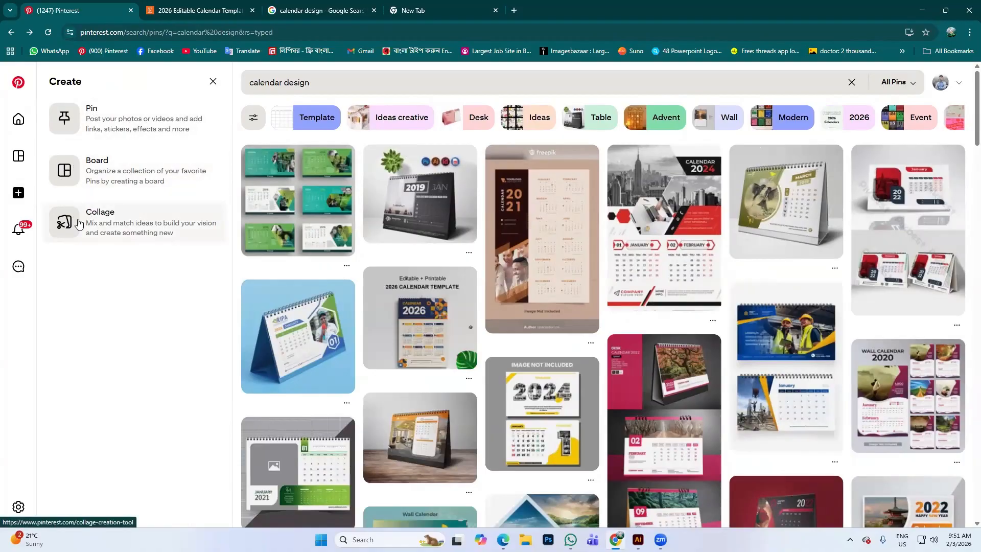
{"action": "left_click", "coordinate": [92, 122]}
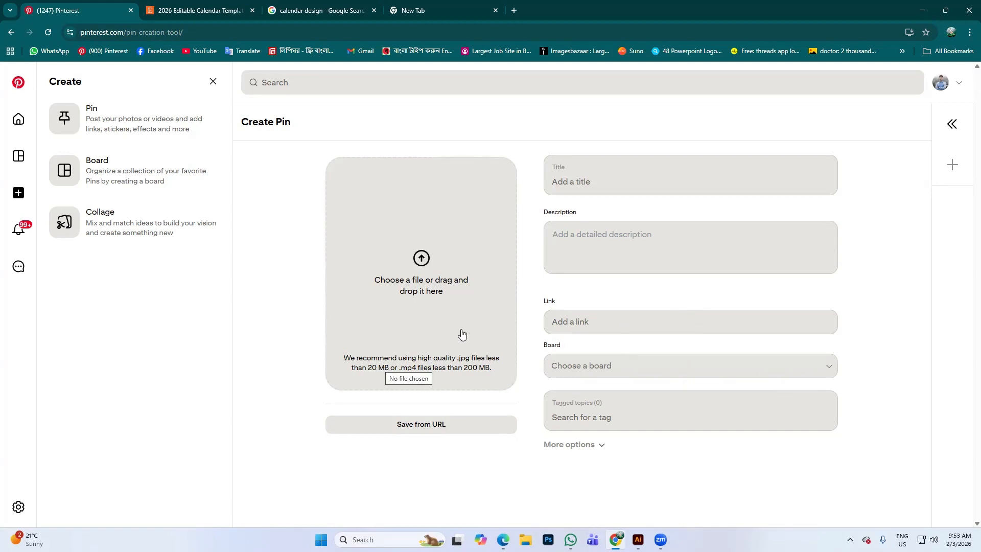
{"action": "left_click", "coordinate": [411, 259]}
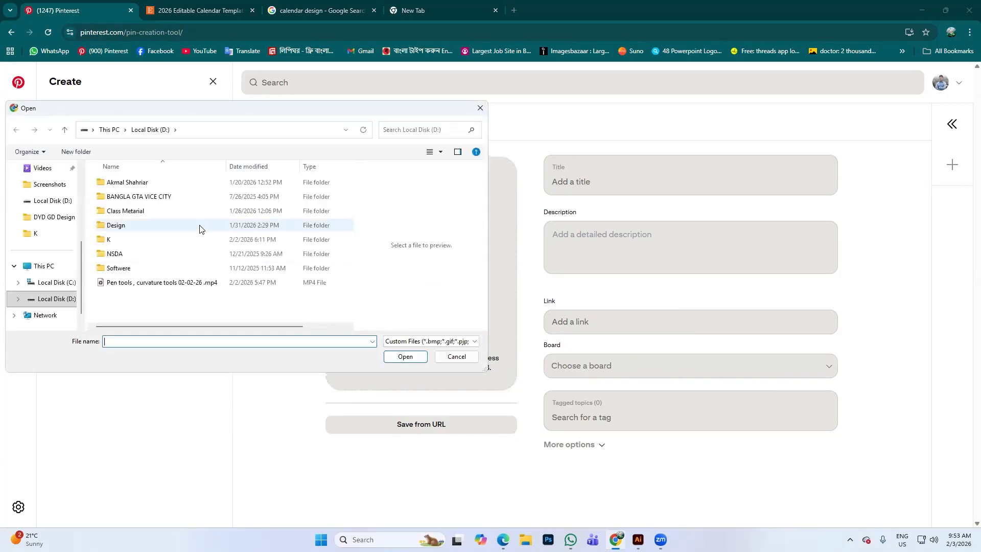
{"action": "scroll", "coordinate": [42, 247], "scroll_direction": "up", "scroll_amount": 5}
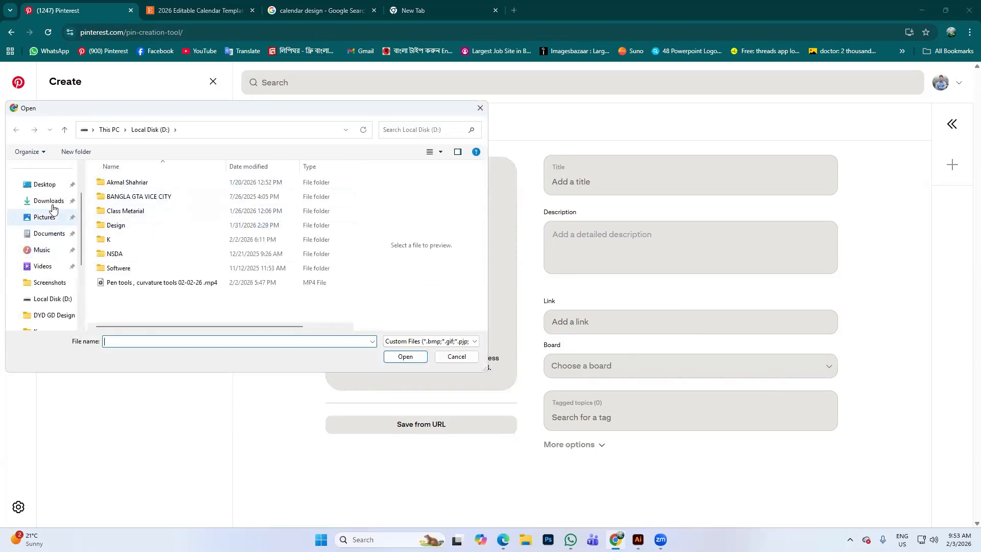
{"action": "left_click", "coordinate": [43, 250]}
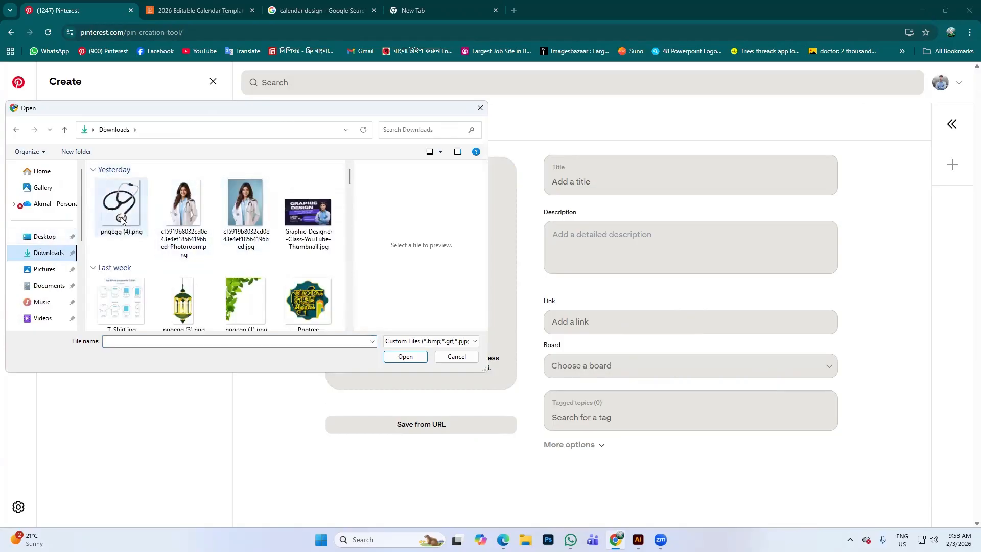
{"action": "left_click", "coordinate": [300, 300]}
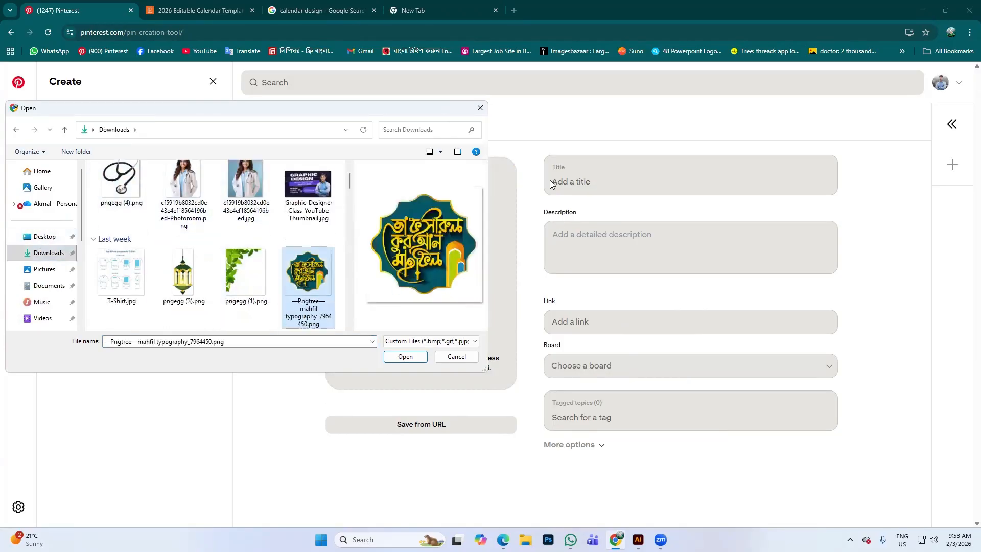
{"action": "left_click", "coordinate": [406, 356]}
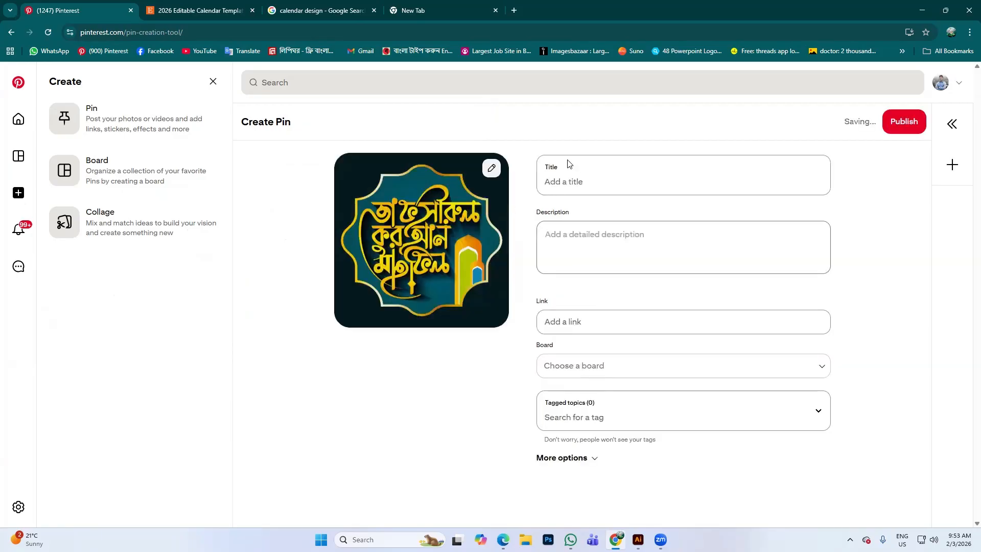
- Go through the new pin's title, description and link fields, and look over the boards available for saving it
{"action": "left_click", "coordinate": [556, 184]}
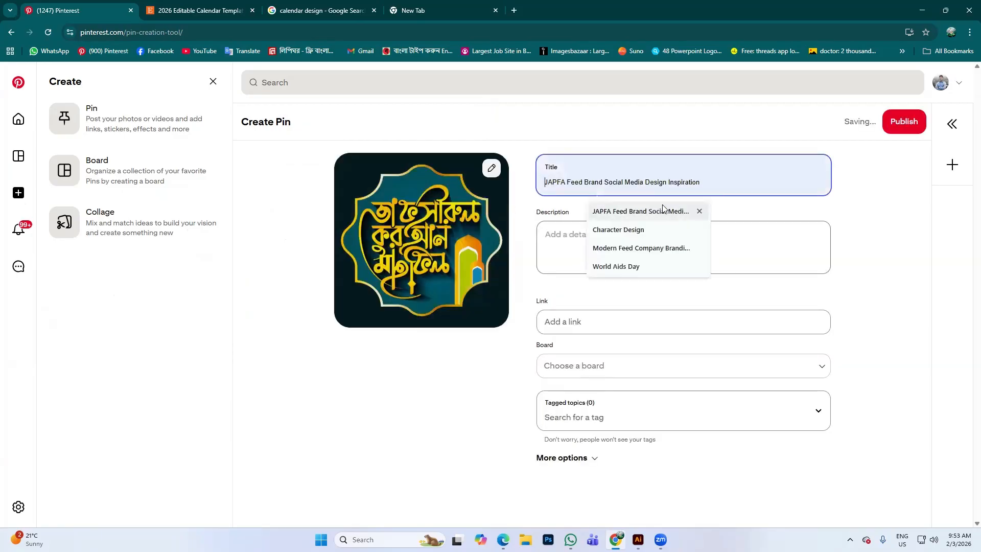
{"action": "left_click", "coordinate": [557, 242]}
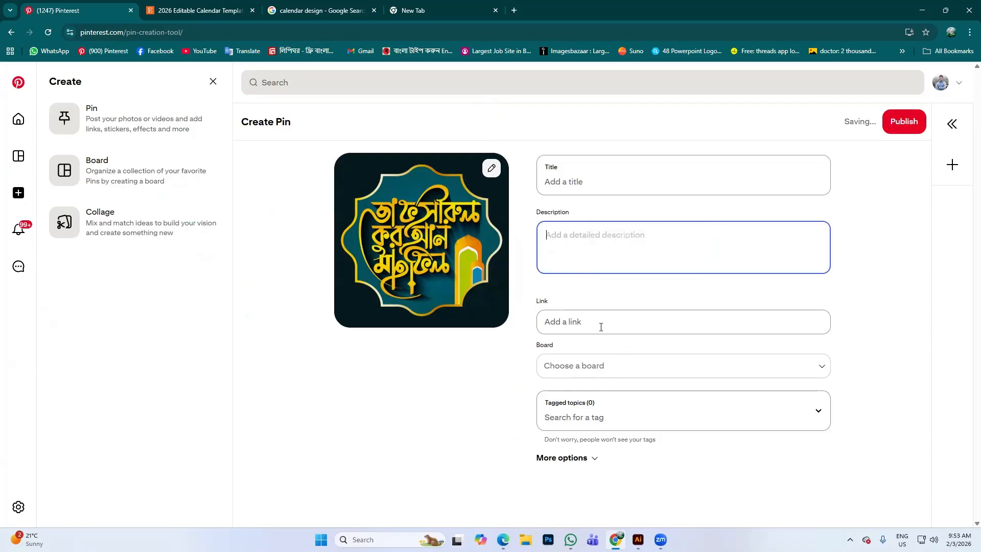
{"action": "left_click", "coordinate": [573, 323]}
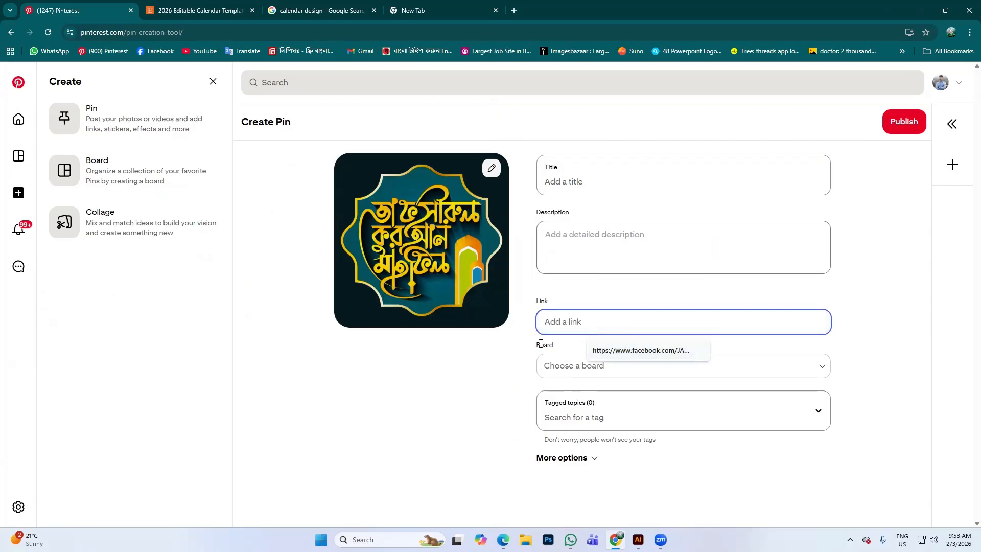
{"action": "left_click", "coordinate": [545, 369]}
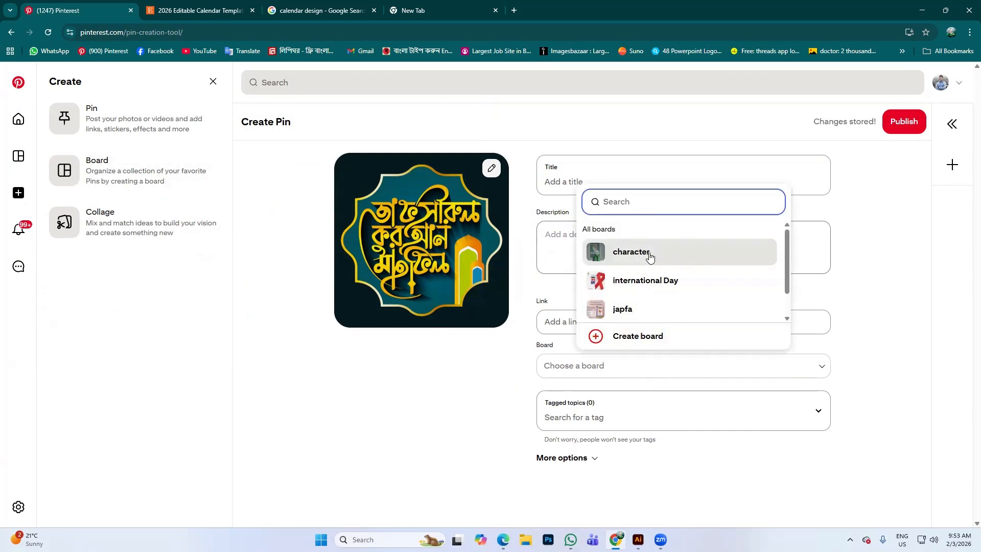
{"action": "scroll", "coordinate": [641, 258], "scroll_direction": "down", "scroll_amount": 1}
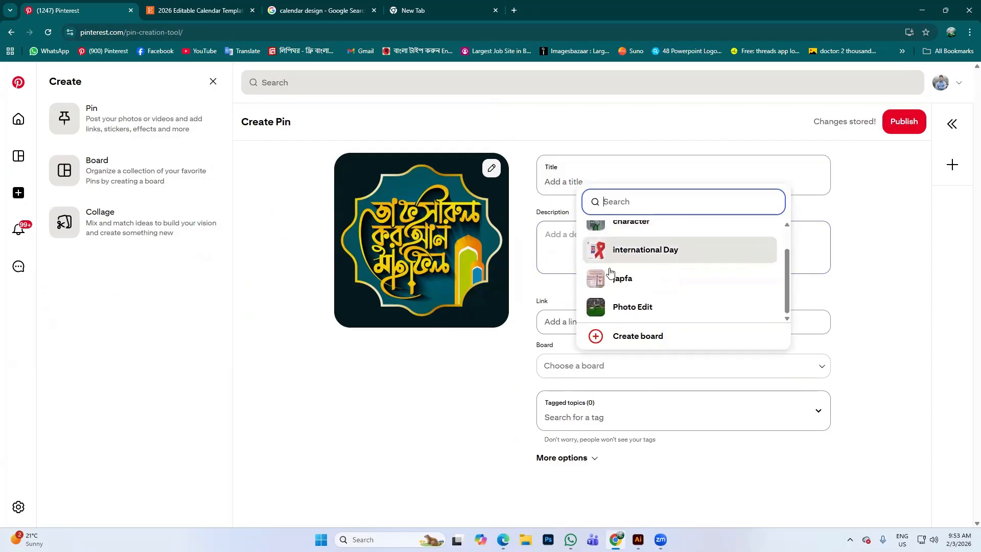
{"action": "scroll", "coordinate": [653, 311], "scroll_direction": "up", "scroll_amount": 1}
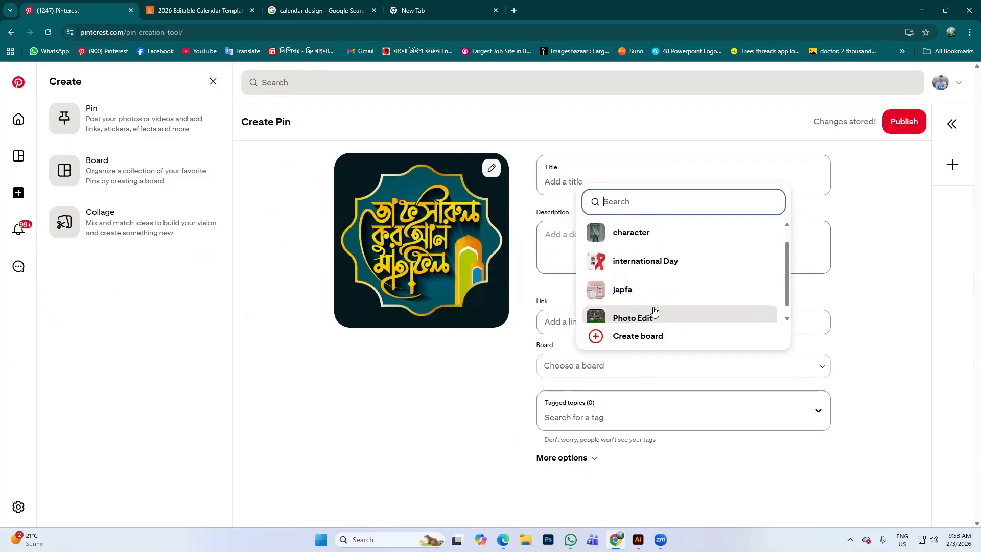
{"action": "scroll", "coordinate": [651, 315], "scroll_direction": "up", "scroll_amount": 1}
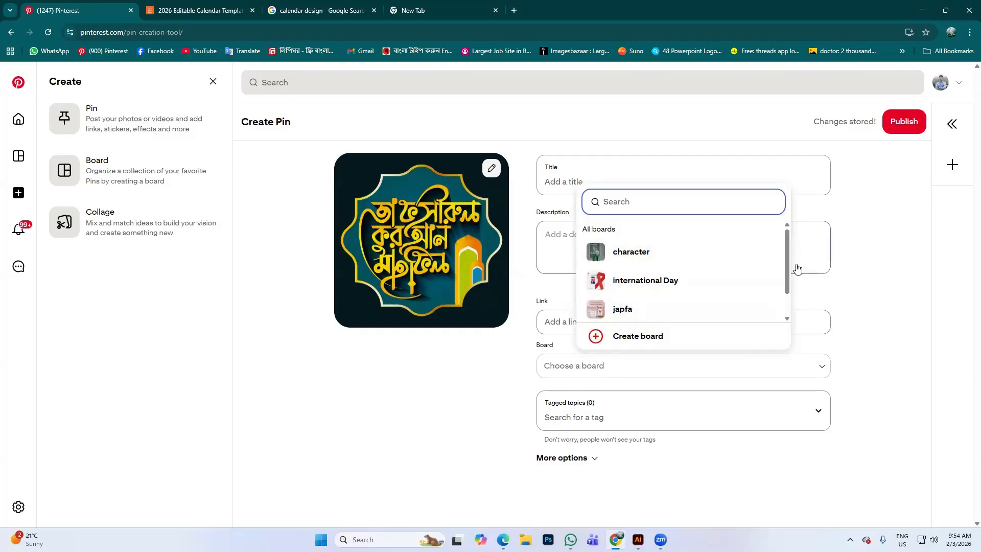
{"action": "left_click", "coordinate": [880, 233]}
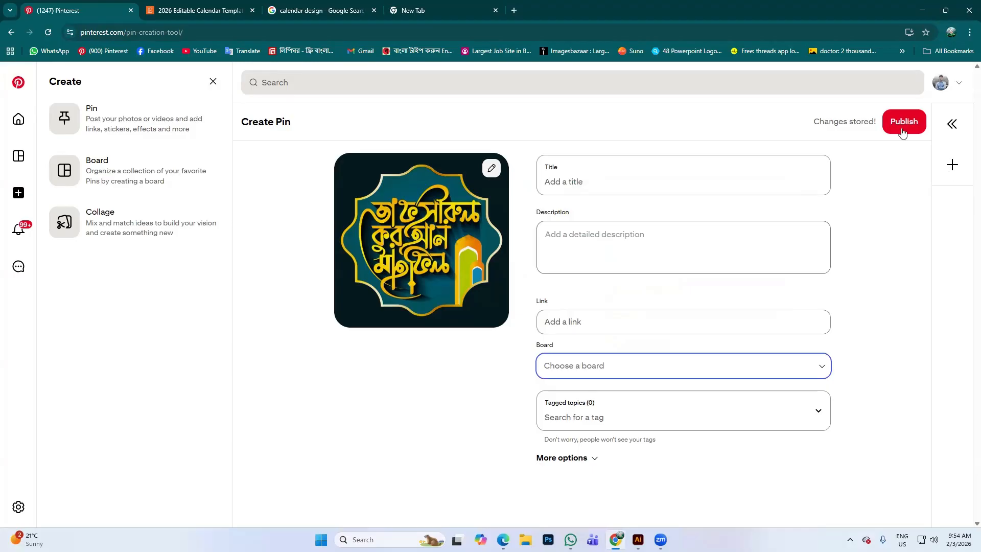
- Go to the Pinterest home feed, show the ideas for the "international Day" board and browse them
{"action": "left_click", "coordinate": [18, 83]}
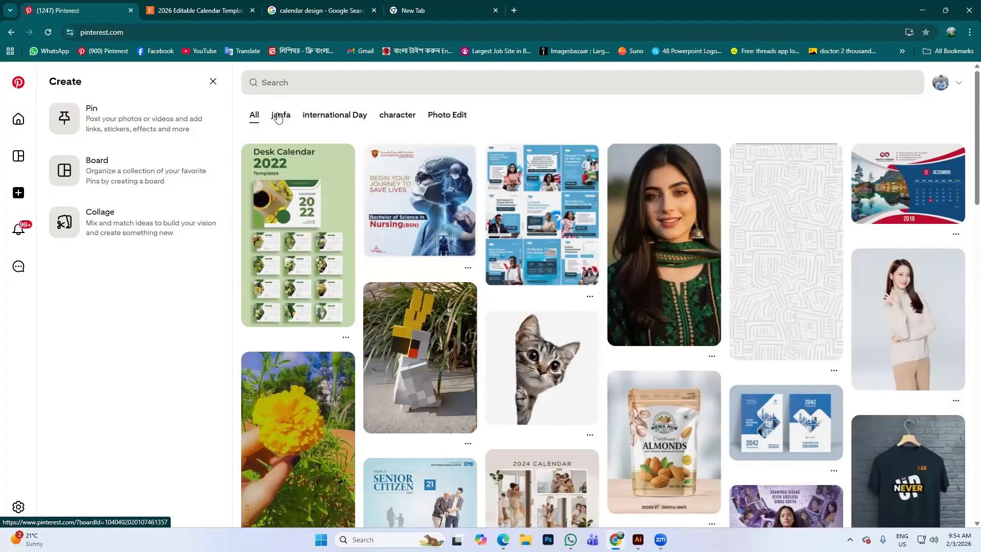
{"action": "left_click", "coordinate": [348, 116]}
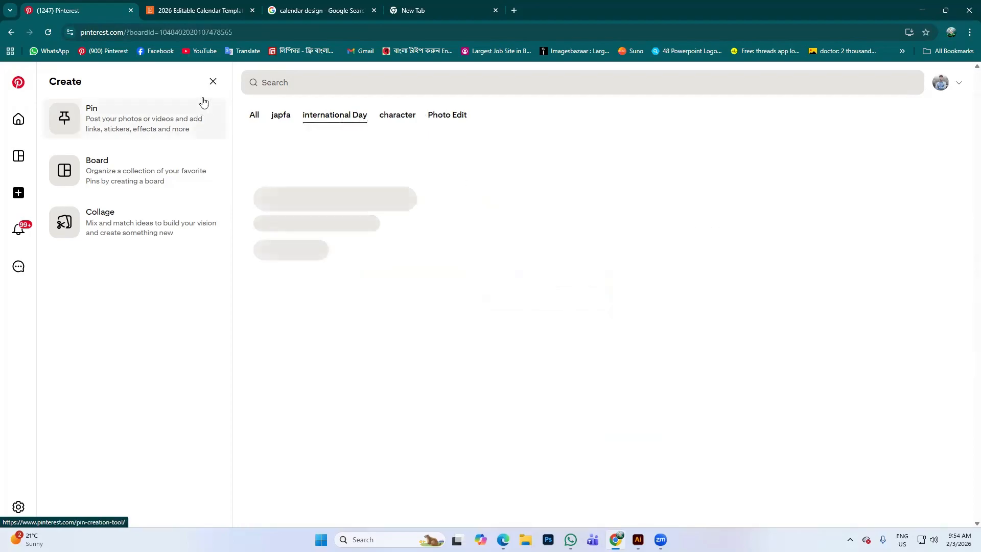
{"action": "left_click", "coordinate": [212, 81]}
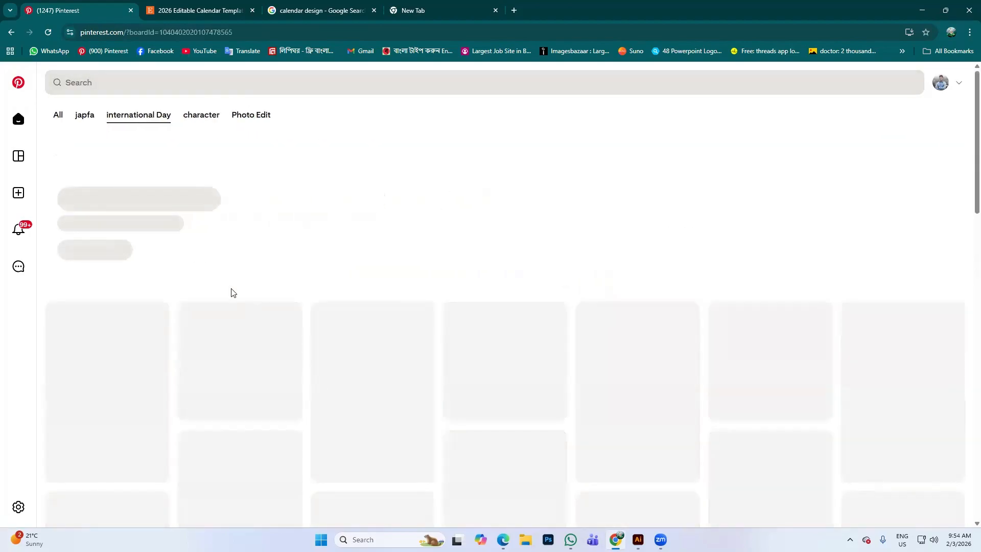
{"action": "scroll", "coordinate": [471, 314], "scroll_direction": "down", "scroll_amount": 3}
{"action": "scroll", "coordinate": [539, 238], "scroll_direction": "down", "scroll_amount": 5}
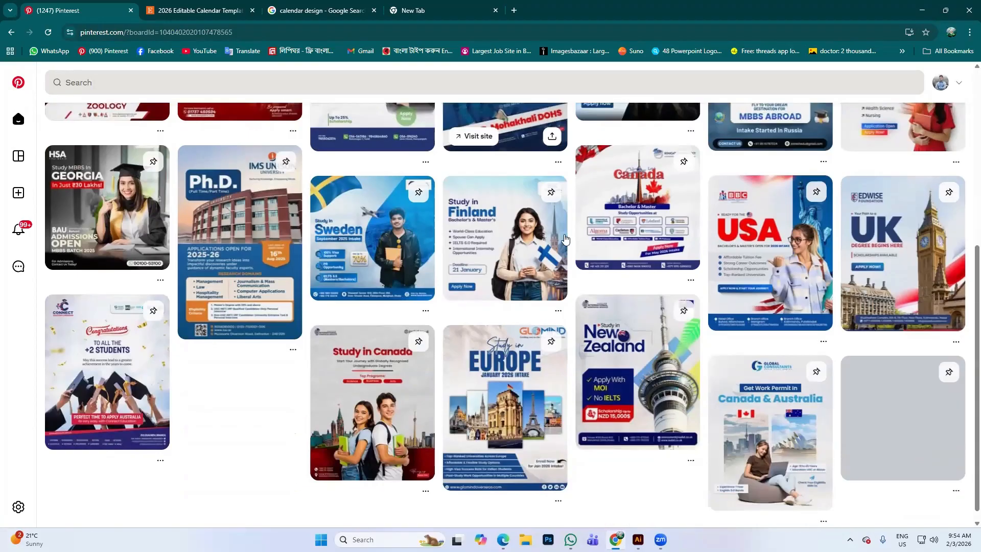
- Look further through the pins suggested as more ideas for the "international Day" board
{"action": "scroll", "coordinate": [381, 241], "scroll_direction": "up", "scroll_amount": 8}
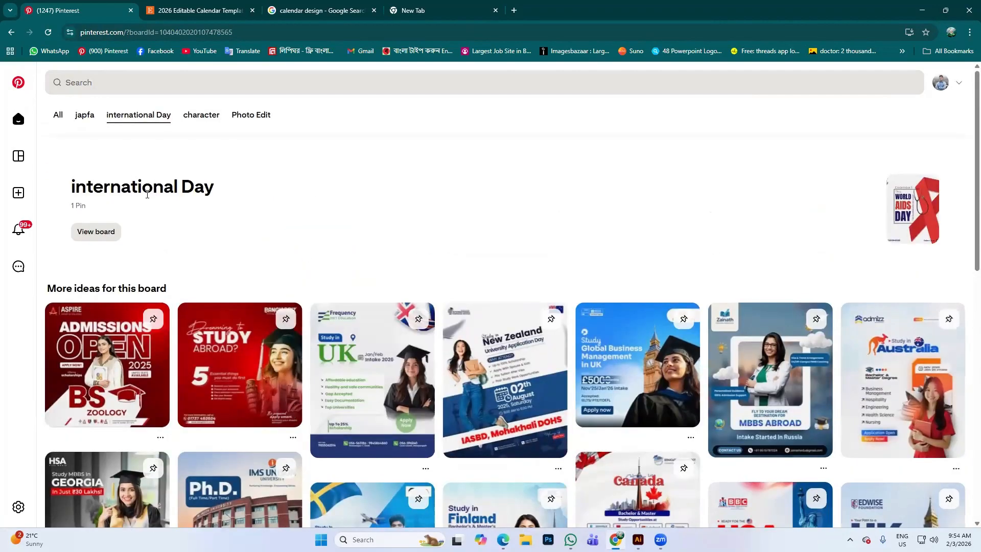
{"action": "scroll", "coordinate": [438, 224], "scroll_direction": "down", "scroll_amount": 3}
{"action": "scroll", "coordinate": [438, 224], "scroll_direction": "up", "scroll_amount": 3}
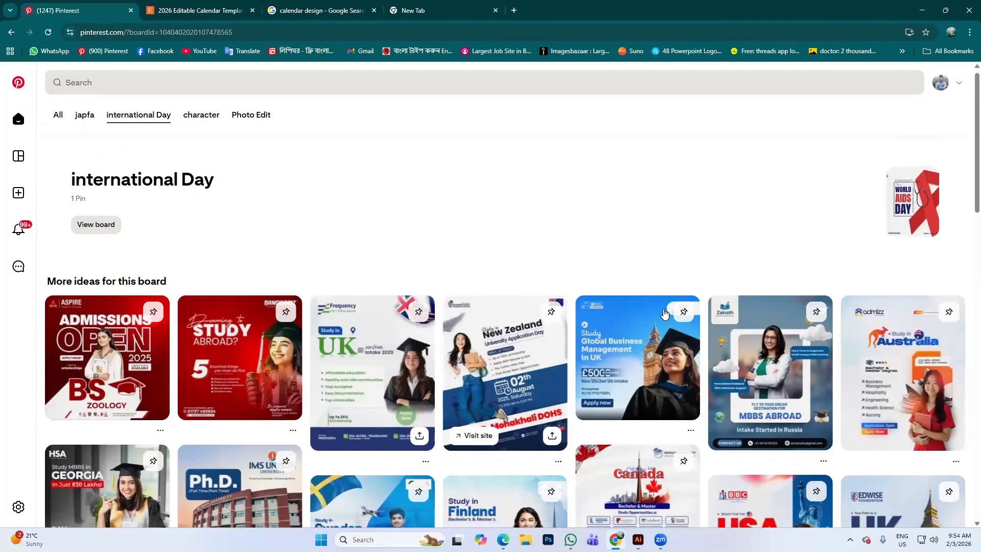
{"action": "scroll", "coordinate": [438, 224], "scroll_direction": "down", "scroll_amount": 15}
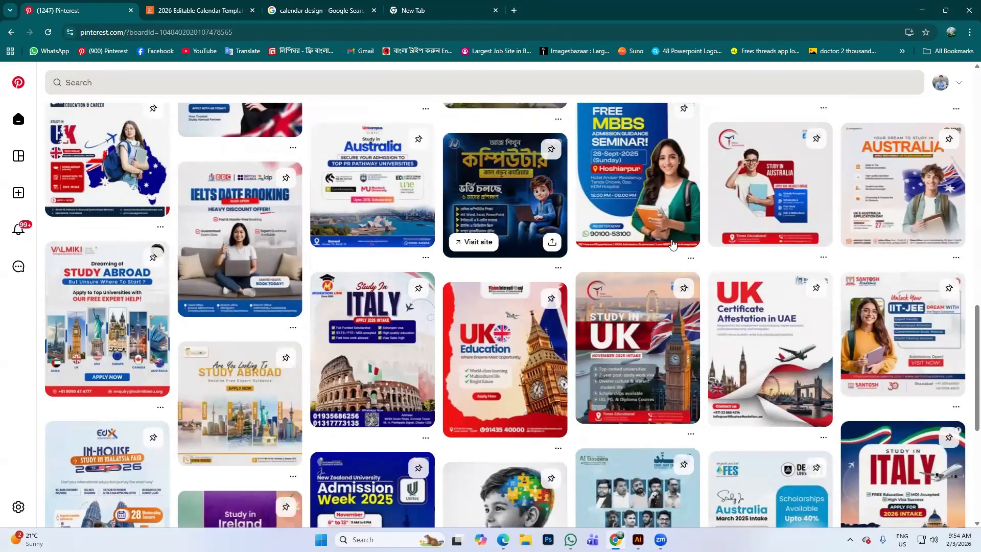
{"action": "scroll", "coordinate": [507, 244], "scroll_direction": "down", "scroll_amount": 8}
{"action": "scroll", "coordinate": [252, 210], "scroll_direction": "up", "scroll_amount": 20}
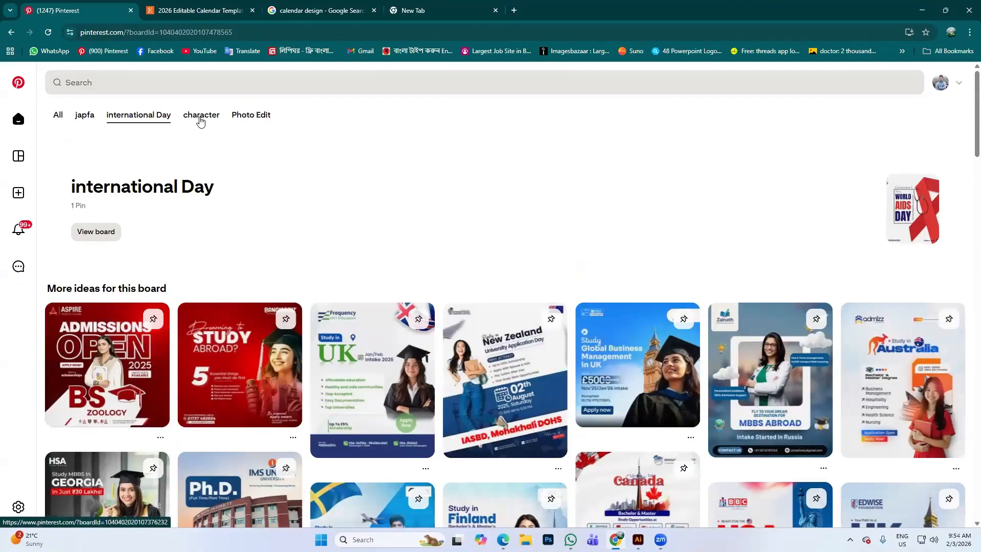
- Show the ideas for the "character" board and browse the suggested pins
{"action": "left_click", "coordinate": [199, 118]}
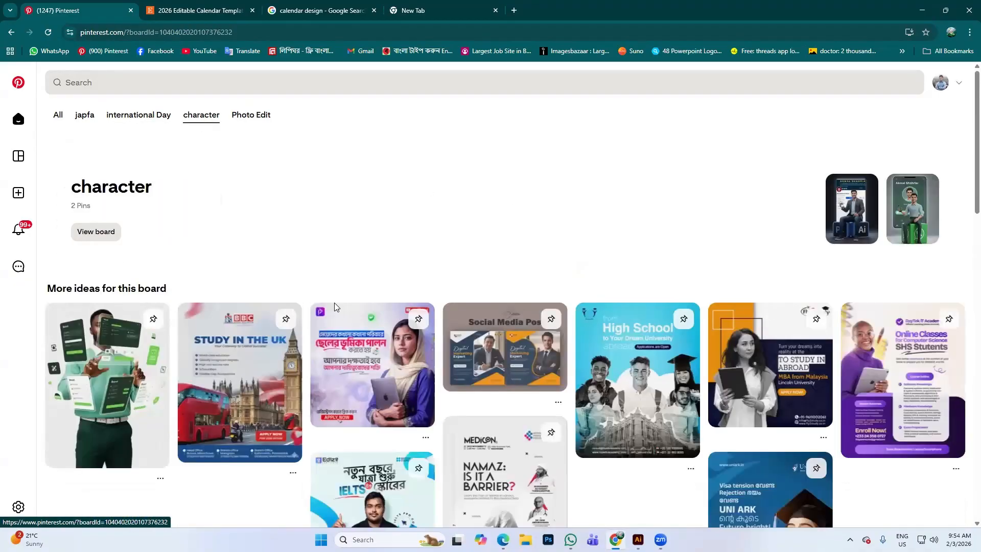
{"action": "scroll", "coordinate": [419, 285], "scroll_direction": "down", "scroll_amount": 5}
{"action": "scroll", "coordinate": [690, 320], "scroll_direction": "down", "scroll_amount": 10}
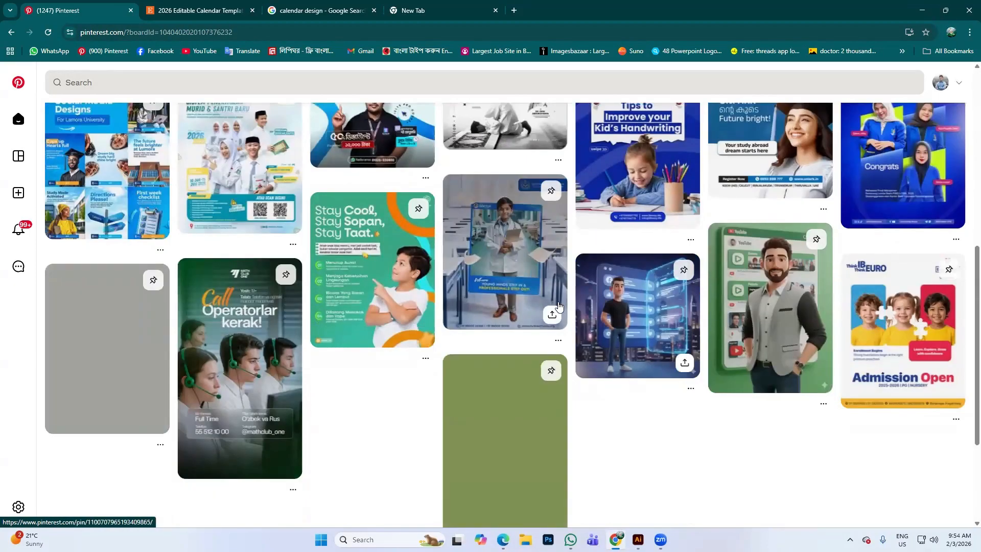
{"action": "scroll", "coordinate": [348, 300], "scroll_direction": "down", "scroll_amount": 5}
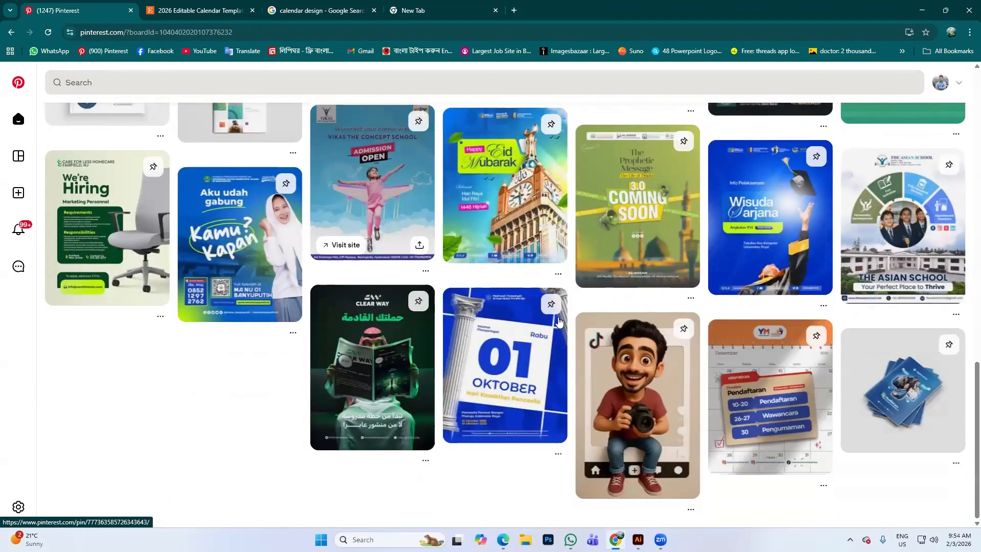
{"action": "scroll", "coordinate": [367, 289], "scroll_direction": "up", "scroll_amount": 15}
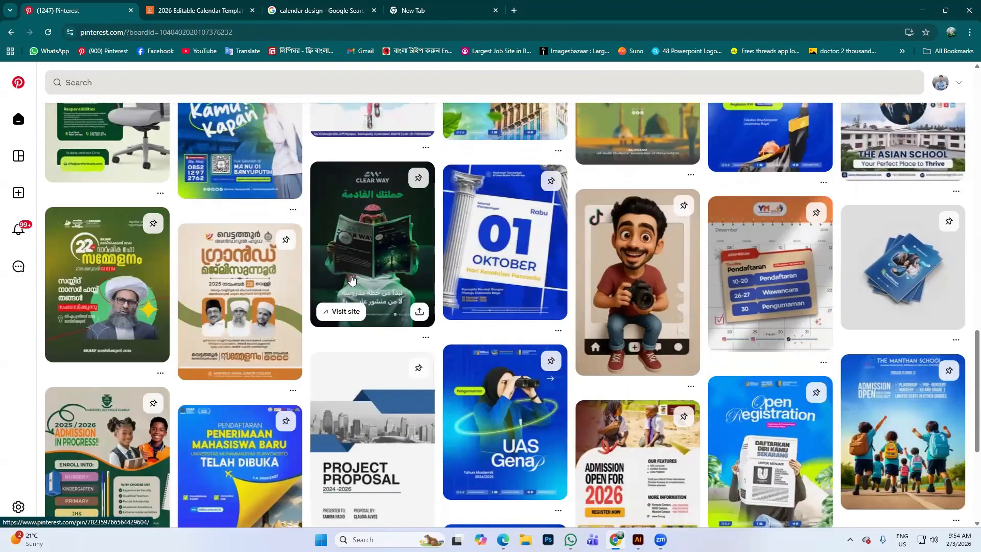
- Search Pinterest for "branding" and open the "So Matcha Brand Board" pin from the results
{"action": "left_click", "coordinate": [109, 85]}
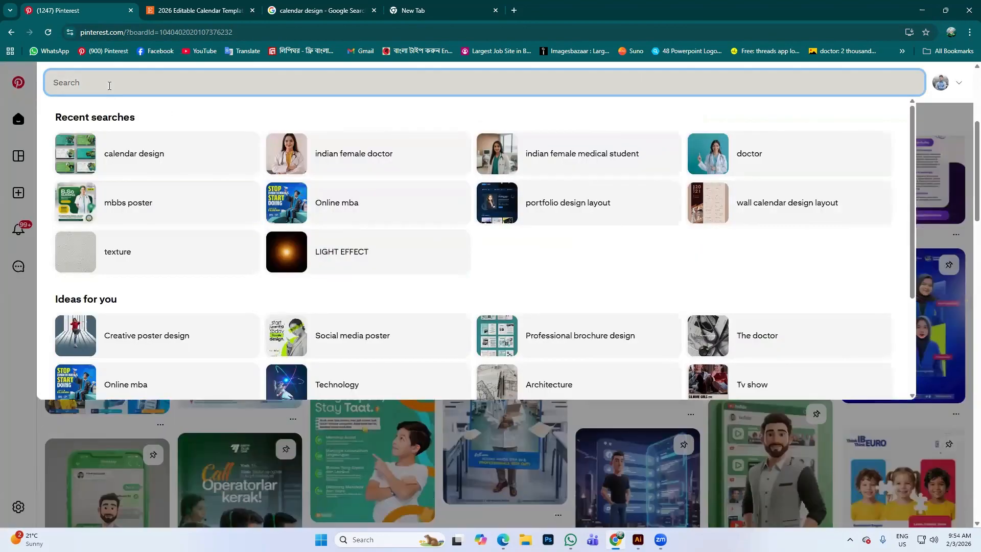
{"action": "type", "text": "br"}
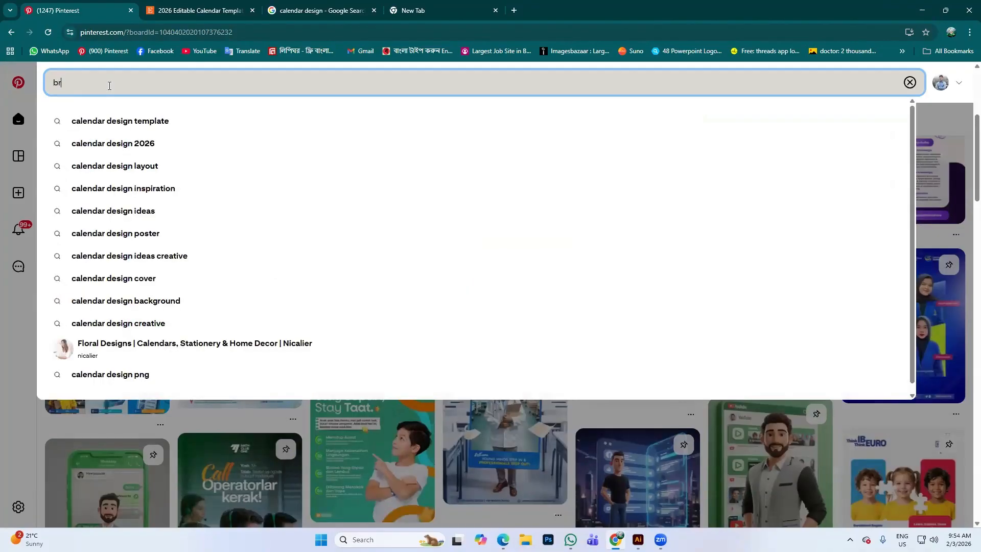
{"action": "type", "text": "anding"}
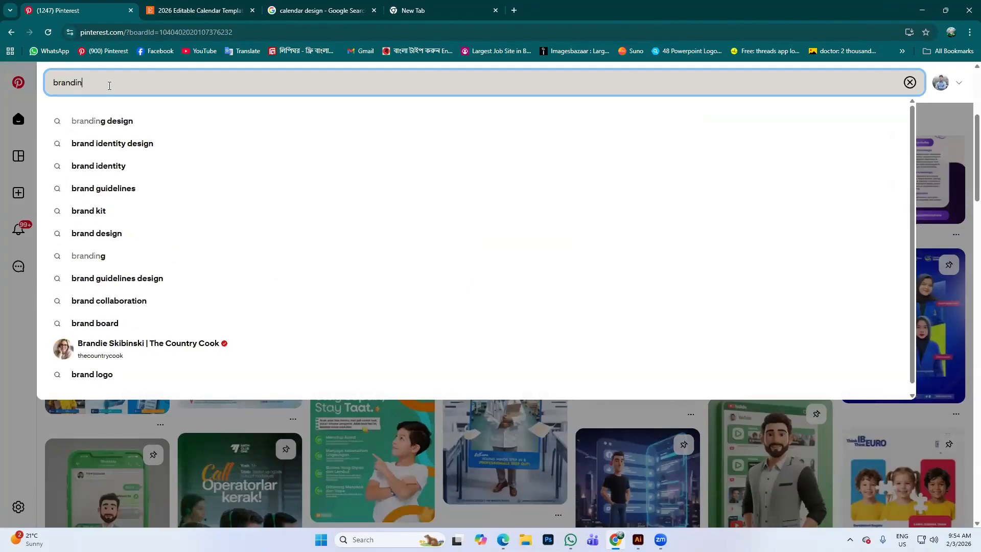
{"action": "key", "text": "Return"}
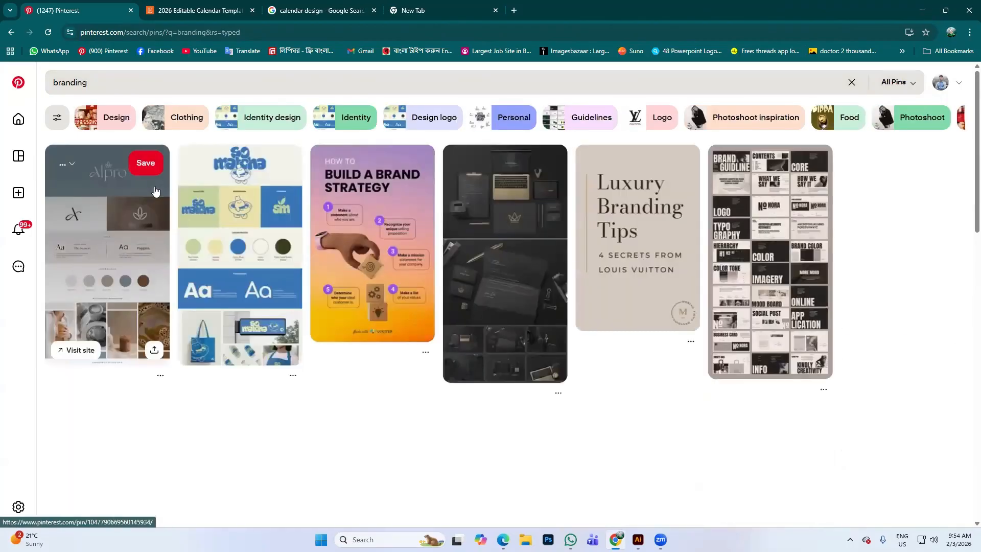
{"action": "left_click", "coordinate": [254, 243]}
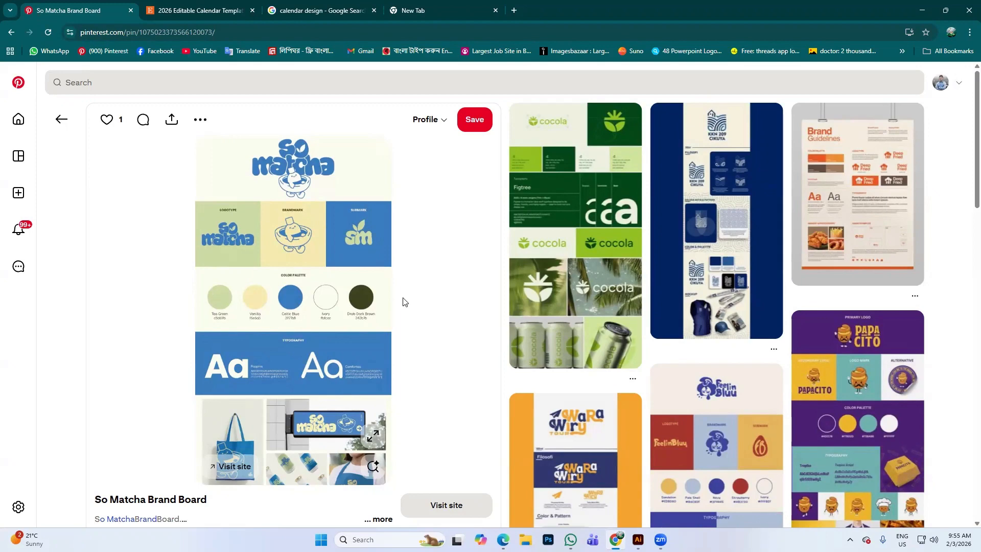
- Examine the So Matcha brand board's logos, color palette, typography and mockups, along with the related branding pins
{"action": "scroll", "coordinate": [279, 352], "scroll_direction": "down", "scroll_amount": 2}
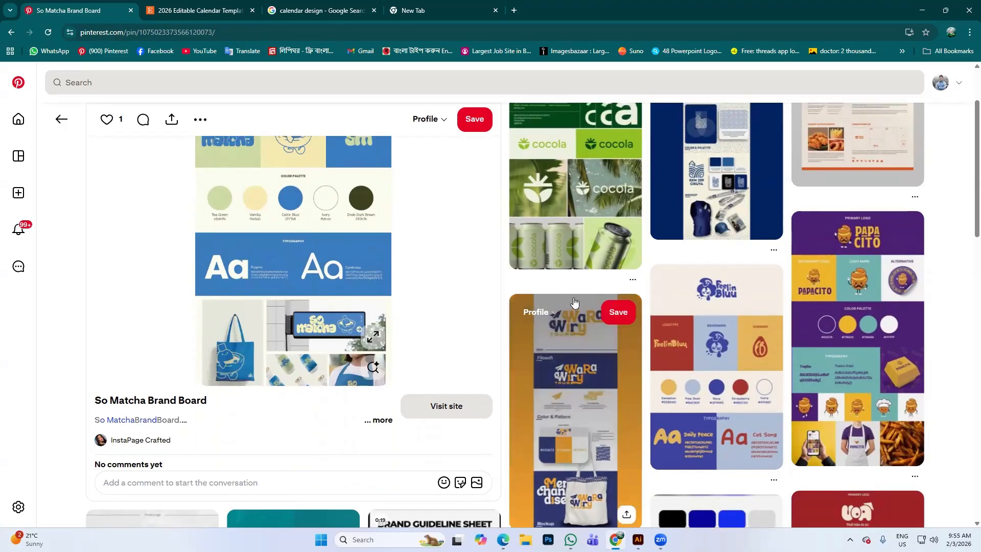
{"action": "scroll", "coordinate": [575, 204], "scroll_direction": "up", "scroll_amount": 2}
{"action": "scroll", "coordinate": [419, 220], "scroll_direction": "down", "scroll_amount": 3}
{"action": "scroll", "coordinate": [302, 285], "scroll_direction": "up", "scroll_amount": 3}
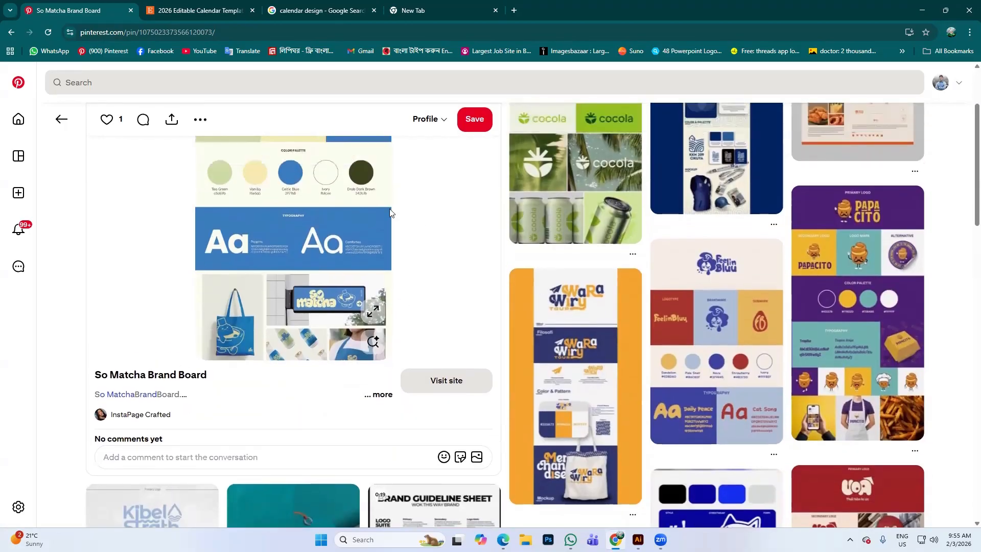
{"action": "scroll", "coordinate": [349, 235], "scroll_direction": "down", "scroll_amount": 2}
{"action": "scroll", "coordinate": [349, 235], "scroll_direction": "up", "scroll_amount": 2}
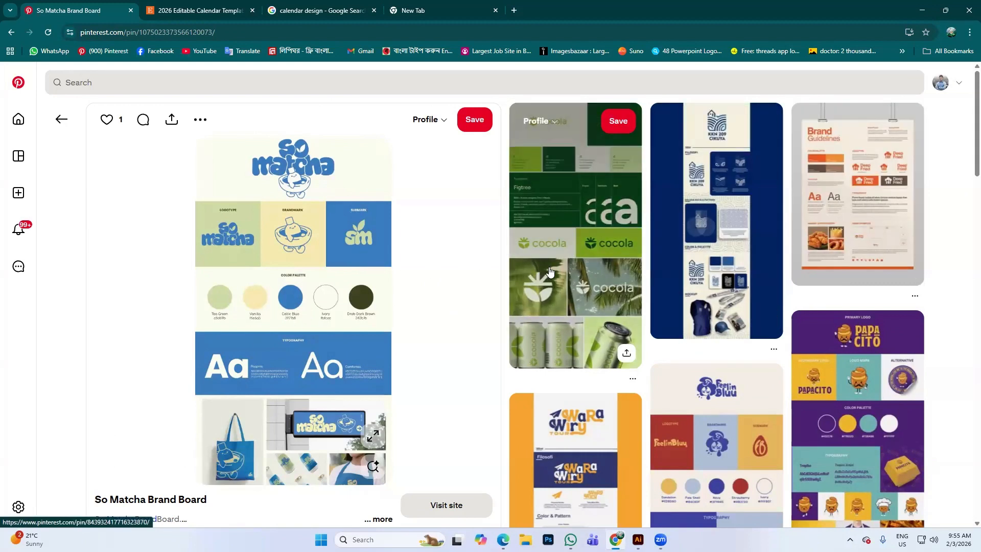
{"action": "scroll", "coordinate": [557, 273], "scroll_direction": "down", "scroll_amount": 1}
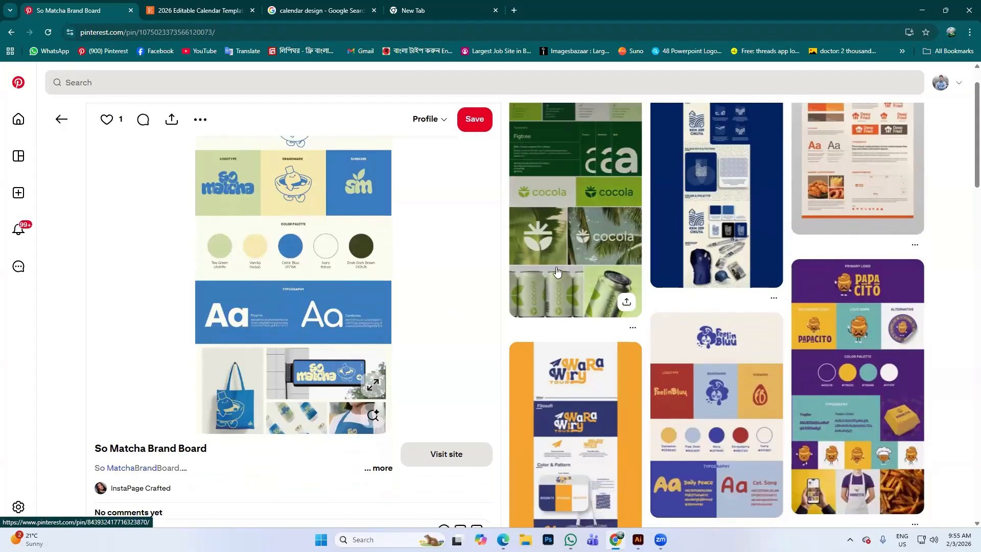
{"action": "scroll", "coordinate": [358, 215], "scroll_direction": "up", "scroll_amount": 1}
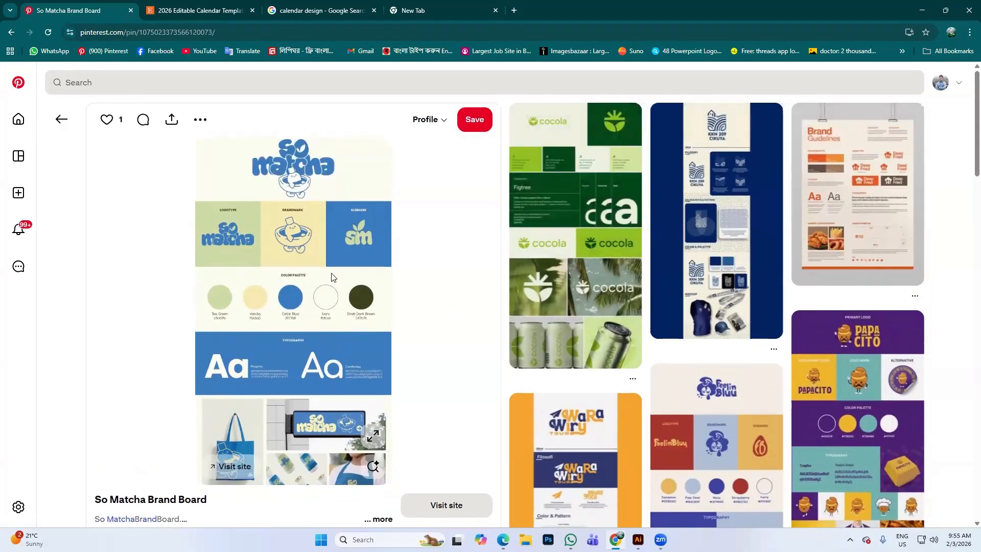
{"action": "scroll", "coordinate": [328, 405], "scroll_direction": "down", "scroll_amount": 1}
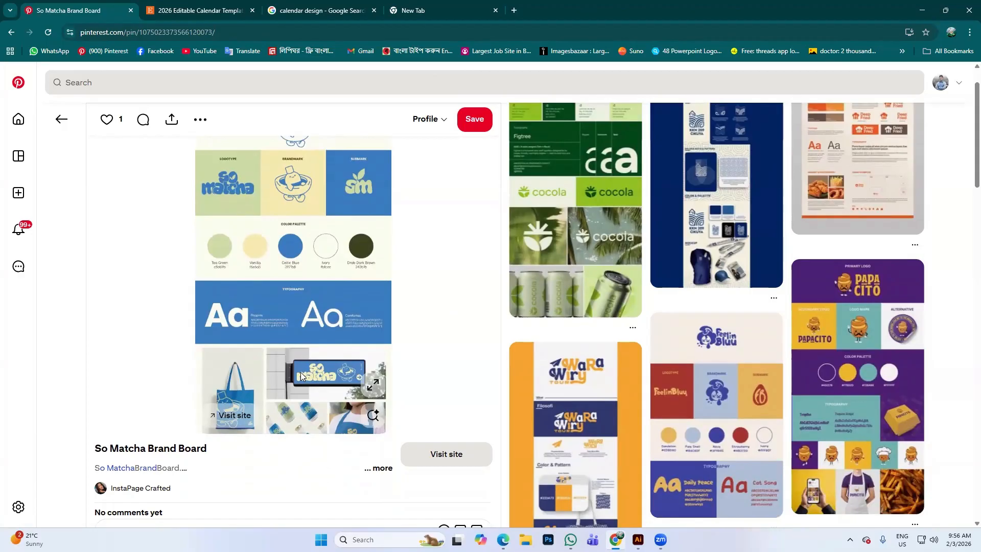
{"action": "scroll", "coordinate": [354, 372], "scroll_direction": "up", "scroll_amount": 1}
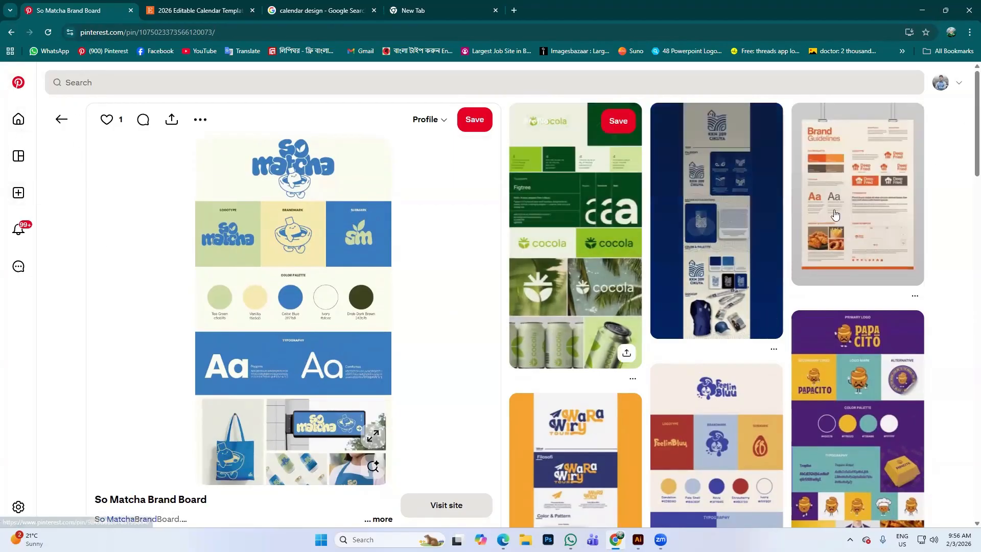
- Create a new board named "Social media post" from the profile's saved ideas, without saving any of the suggested pins
{"action": "left_click", "coordinate": [941, 82]}
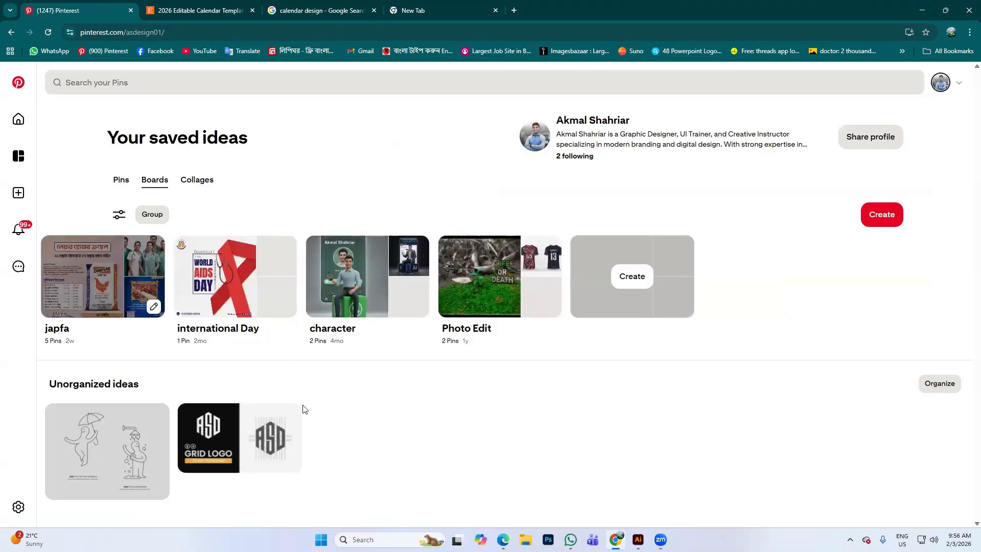
{"action": "left_click", "coordinate": [18, 193]}
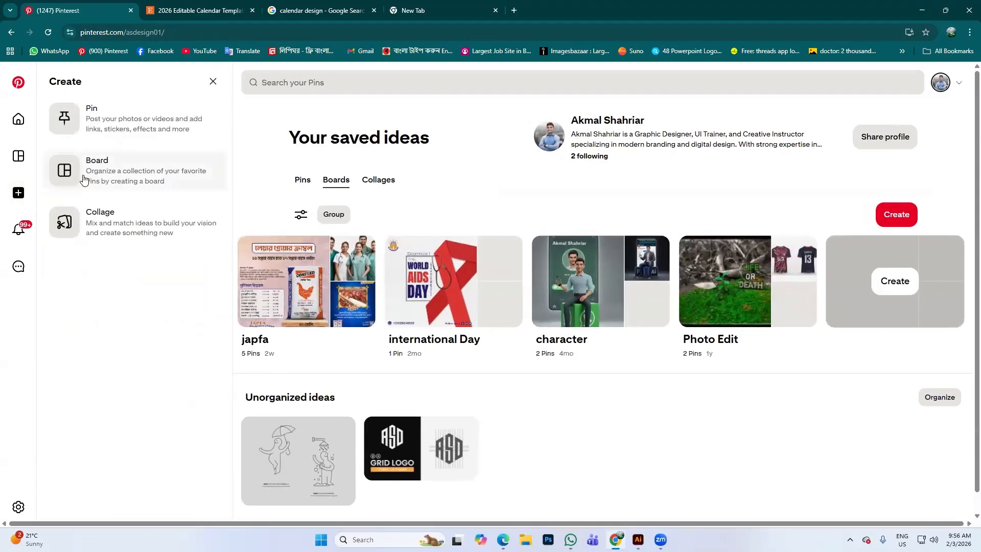
{"action": "left_click", "coordinate": [82, 173]}
{"action": "left_click", "coordinate": [414, 223]}
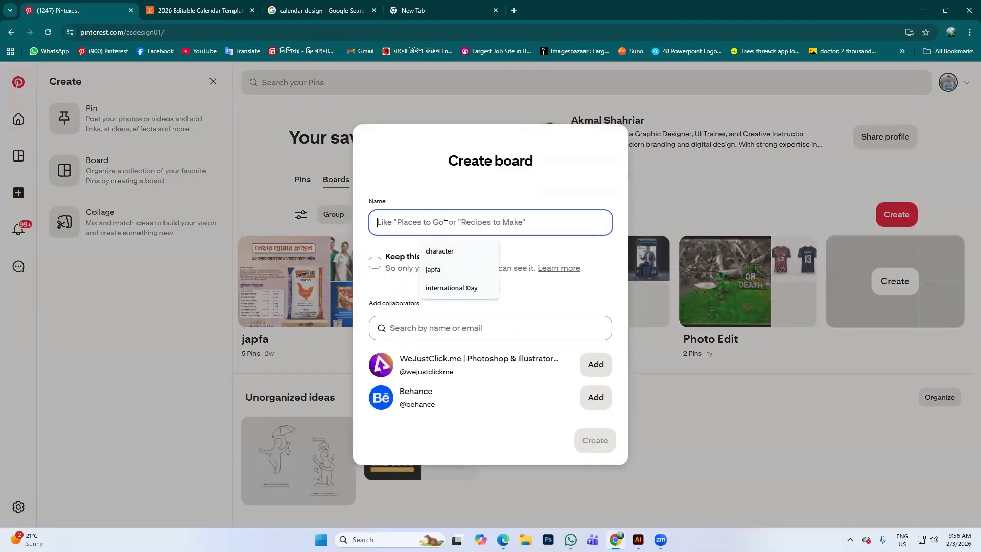
{"action": "type", "text": "Social media post"}
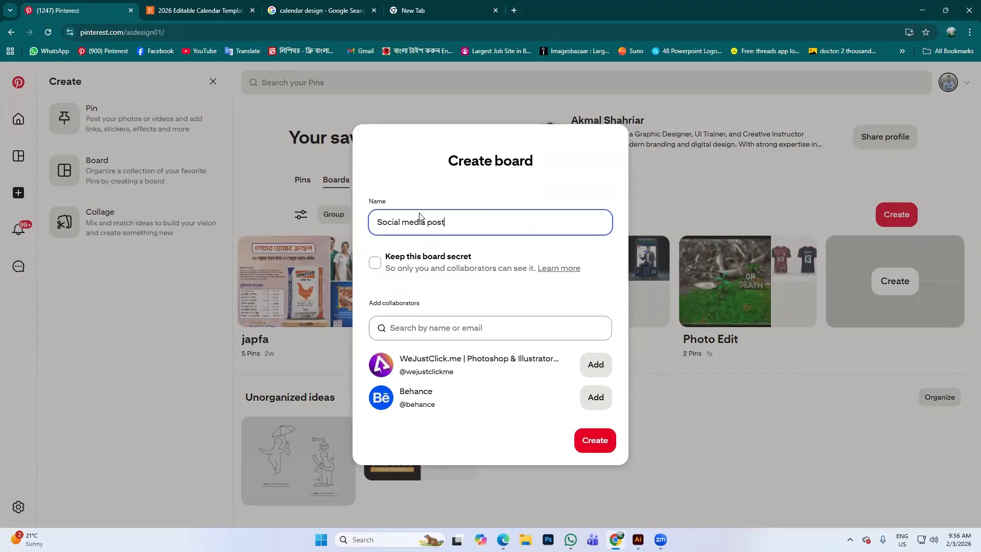
{"action": "left_click", "coordinate": [596, 442]}
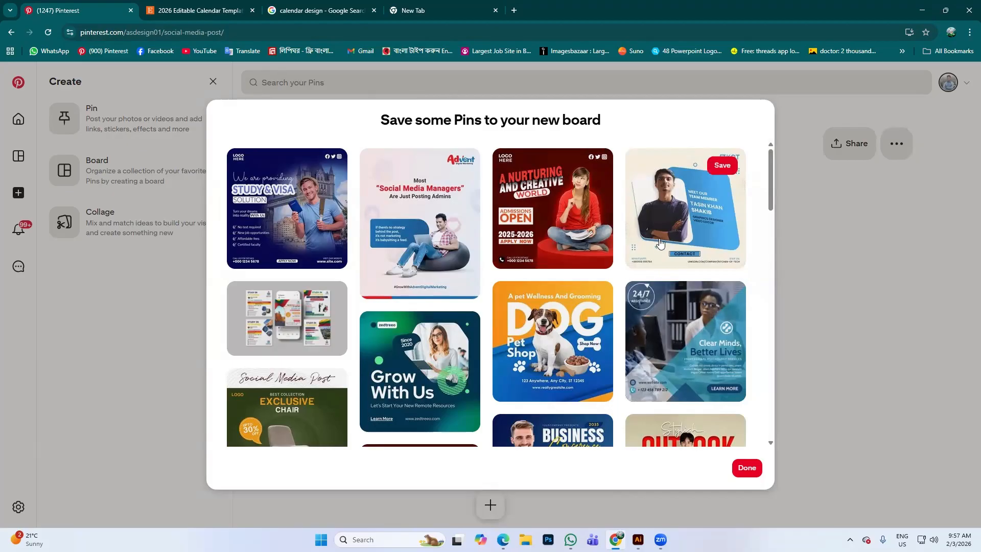
{"action": "left_click", "coordinate": [745, 469]}
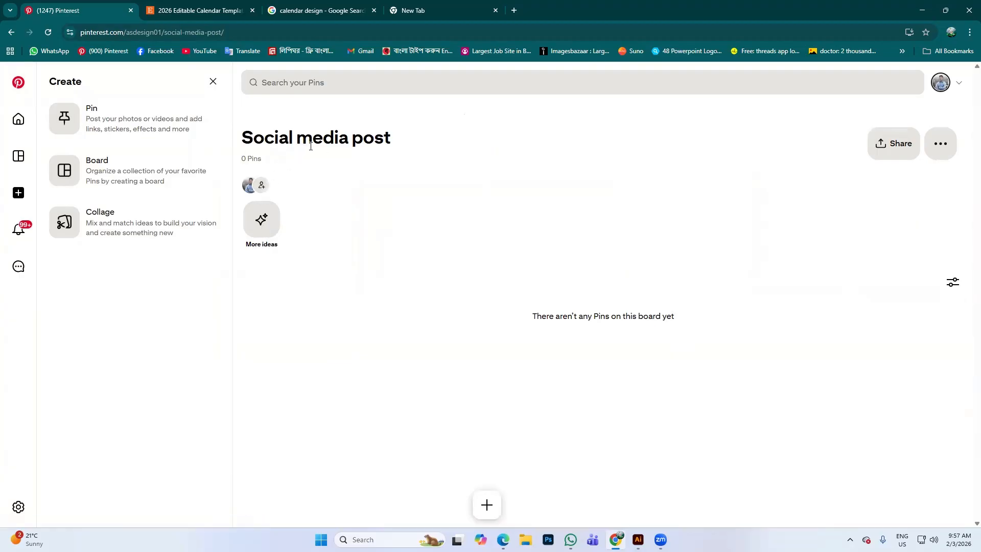
- Return to the home feed and search for the suggested term "social media design"
{"action": "left_click", "coordinate": [18, 121]}
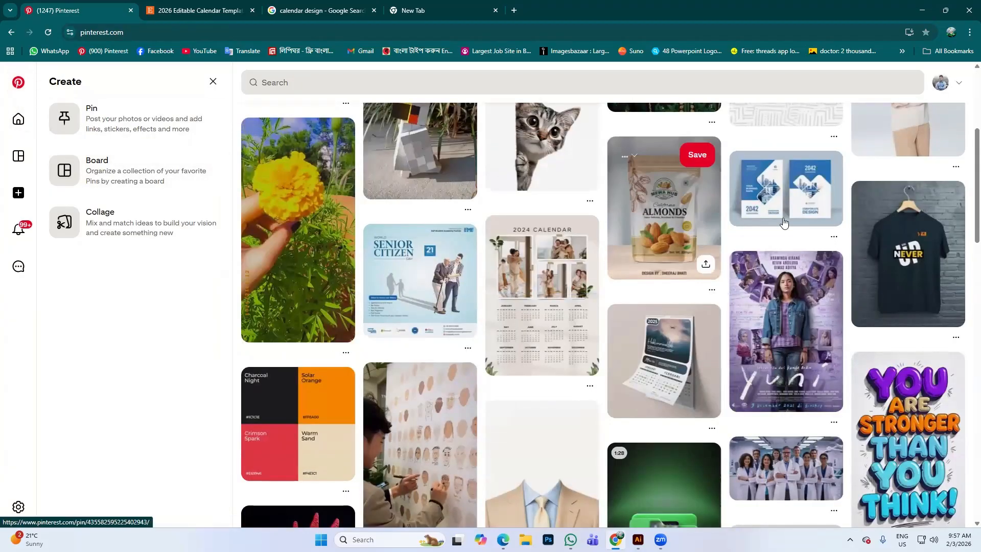
{"action": "scroll", "coordinate": [793, 304], "scroll_direction": "down", "scroll_amount": 1}
{"action": "scroll", "coordinate": [794, 304], "scroll_direction": "up", "scroll_amount": 2}
{"action": "left_click", "coordinate": [326, 83]}
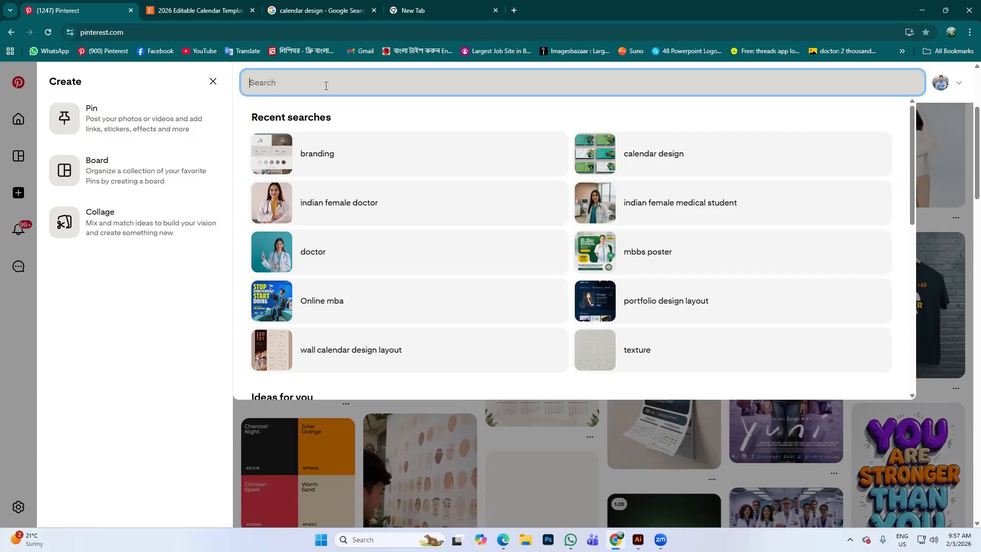
{"action": "type", "text": "soci"}
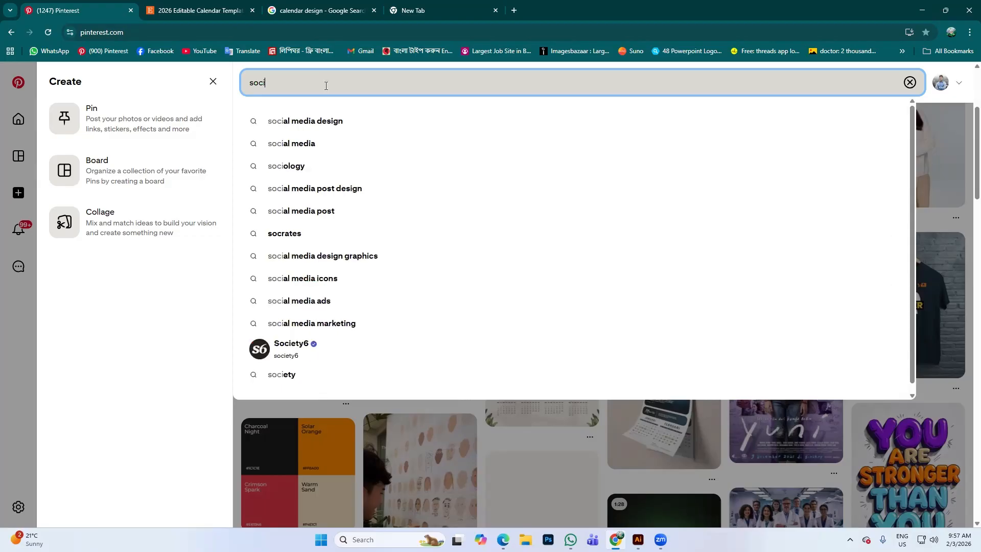
{"action": "left_click", "coordinate": [319, 123]}
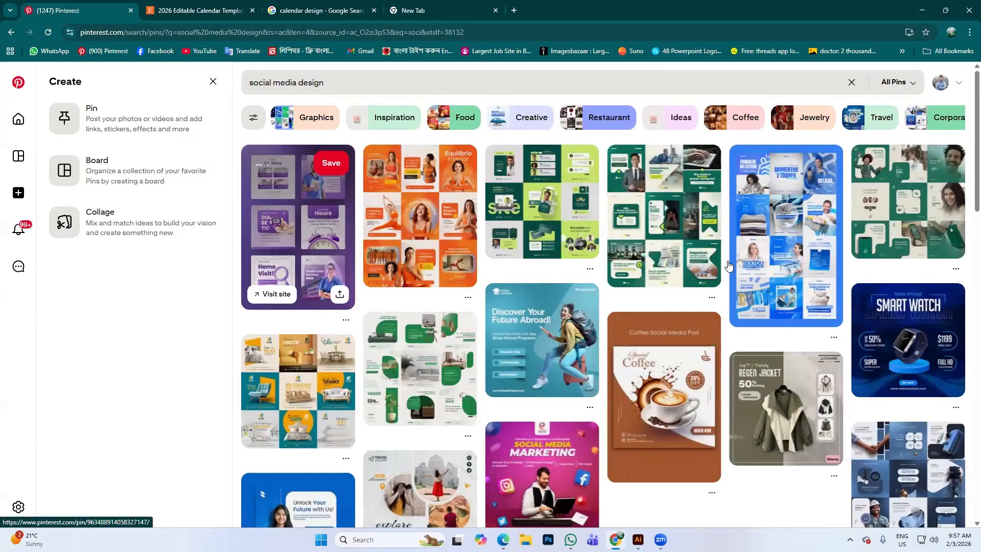
- Browse the social media design results, open the "Furniture Social Media Posts Design" pin and save it to the profile
{"action": "scroll", "coordinate": [493, 296], "scroll_direction": "down", "scroll_amount": 3}
{"action": "scroll", "coordinate": [493, 296], "scroll_direction": "up", "scroll_amount": 3}
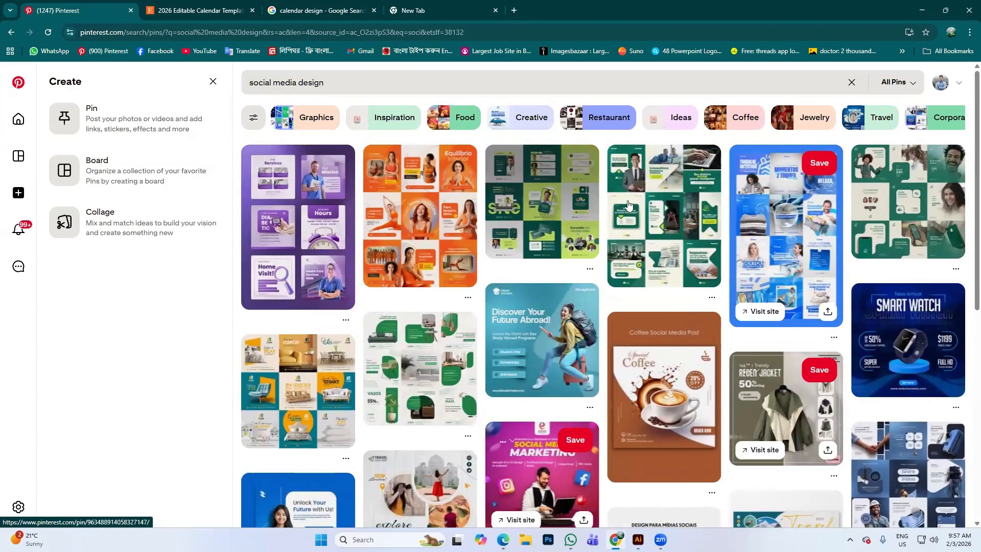
{"action": "scroll", "coordinate": [428, 277], "scroll_direction": "down", "scroll_amount": 2}
{"action": "scroll", "coordinate": [307, 306], "scroll_direction": "up", "scroll_amount": 2}
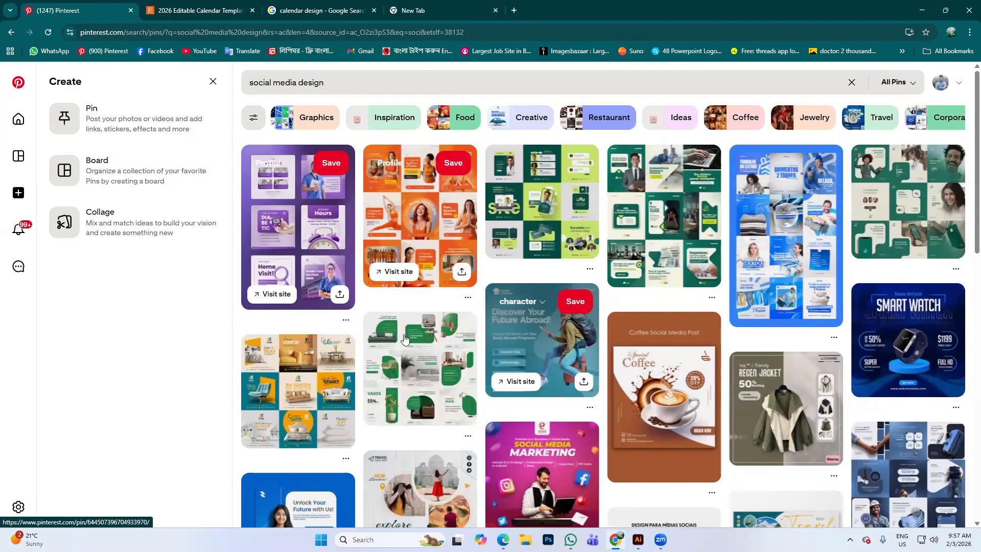
{"action": "left_click", "coordinate": [300, 381]}
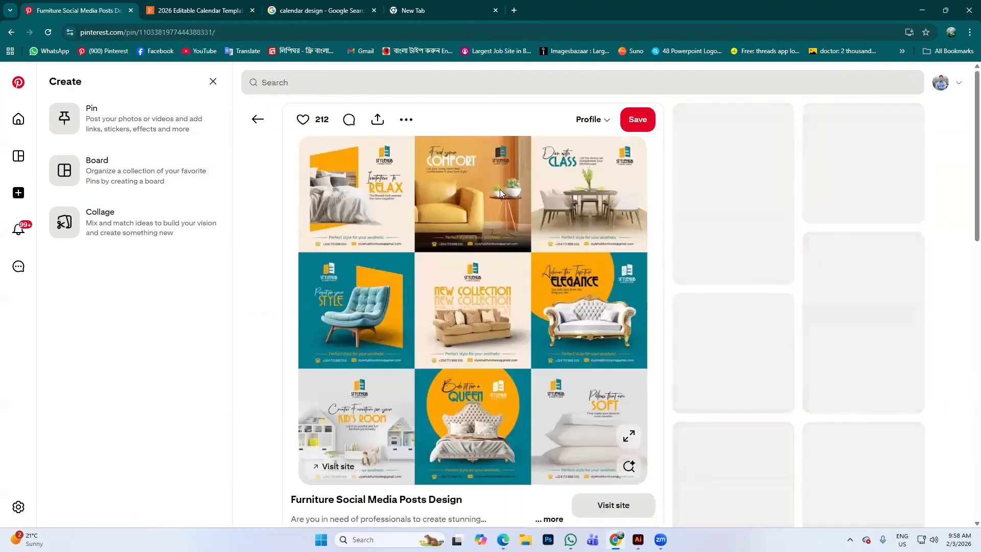
{"action": "scroll", "coordinate": [499, 196], "scroll_direction": "down", "scroll_amount": 2}
{"action": "scroll", "coordinate": [498, 201], "scroll_direction": "up", "scroll_amount": 1}
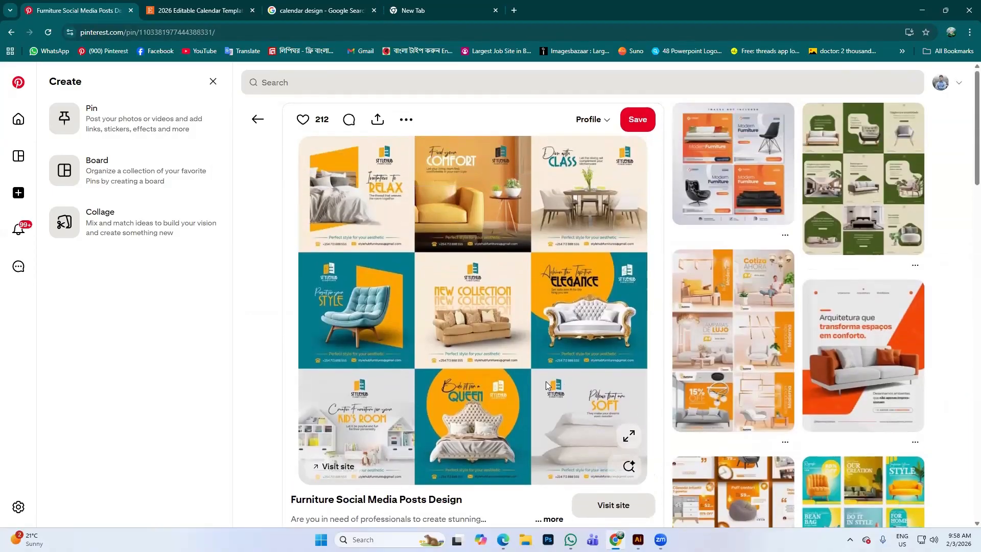
{"action": "left_click", "coordinate": [632, 123]}
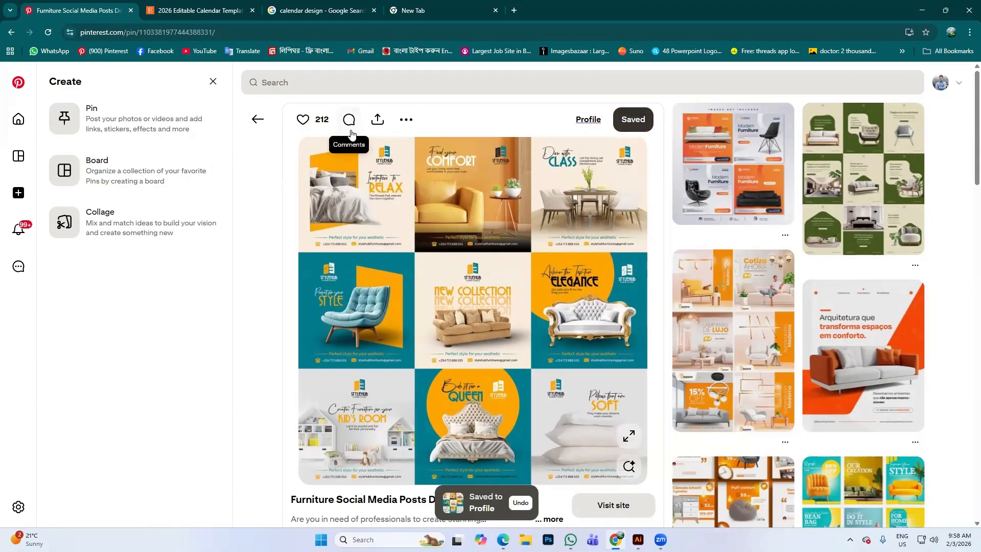
- Remove the "Furniture Social Media Posts Design" pin from the profile and save it to the "Social media post" board instead
{"action": "left_click", "coordinate": [627, 125]}
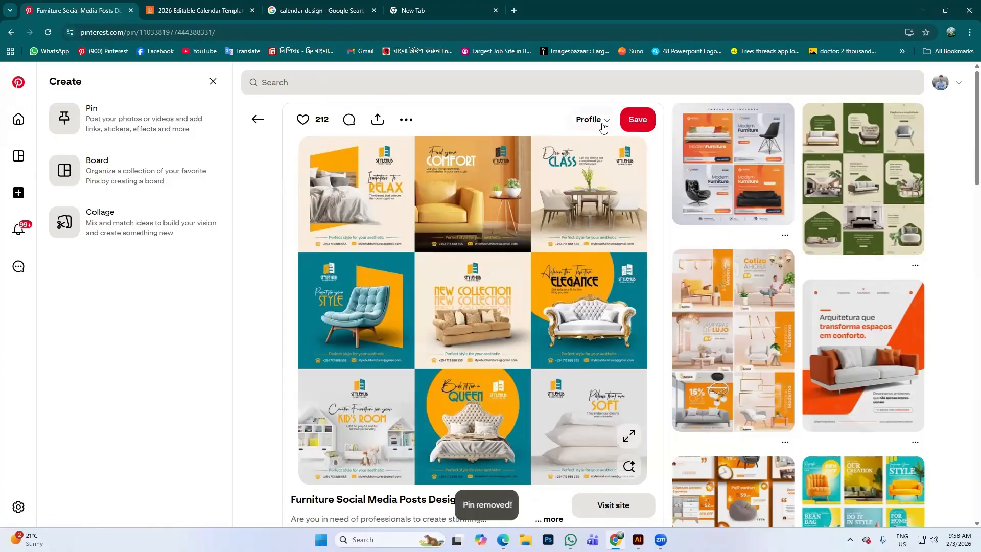
{"action": "left_click", "coordinate": [603, 131]}
{"action": "scroll", "coordinate": [591, 251], "scroll_direction": "down", "scroll_amount": 1}
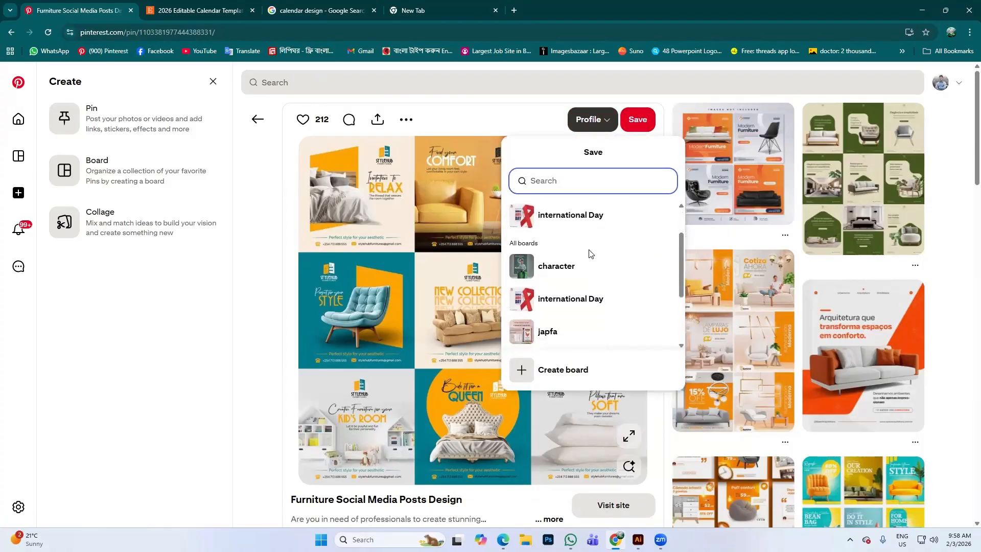
{"action": "scroll", "coordinate": [607, 257], "scroll_direction": "up", "scroll_amount": 1}
{"action": "scroll", "coordinate": [609, 260], "scroll_direction": "down", "scroll_amount": 1}
{"action": "scroll", "coordinate": [590, 279], "scroll_direction": "down", "scroll_amount": 2}
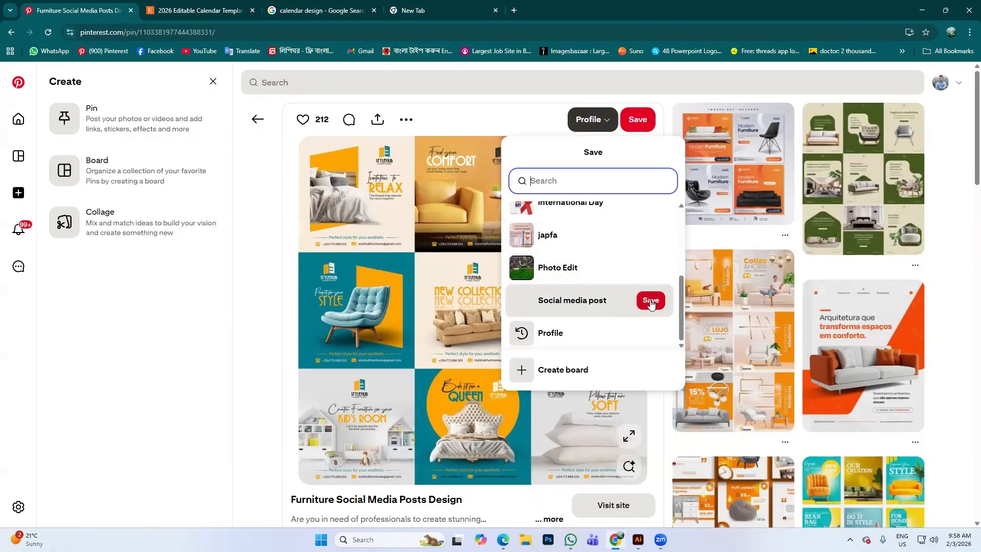
{"action": "left_click", "coordinate": [651, 302]}
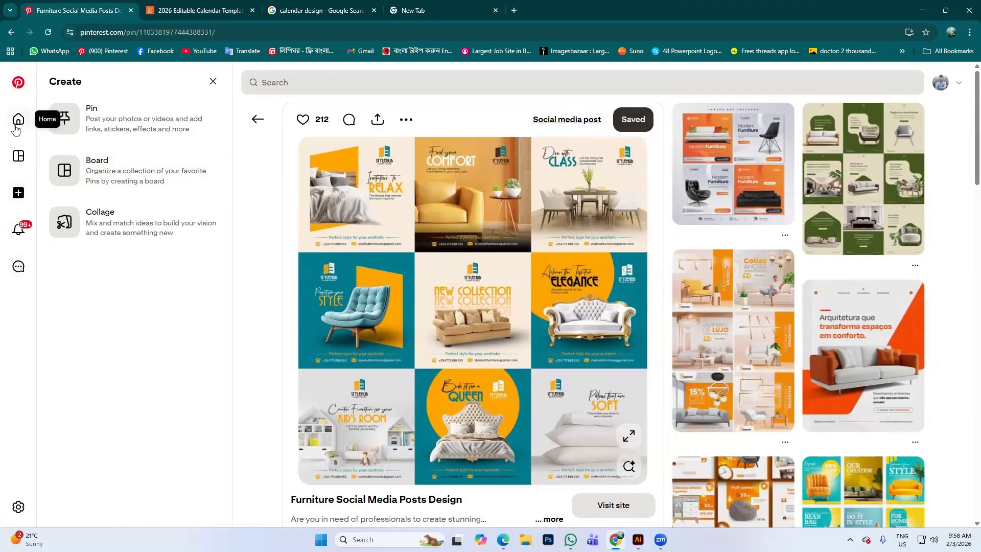
- Return to the home feed, open the profile's saved ideas and look through the boards
{"action": "left_click", "coordinate": [18, 118]}
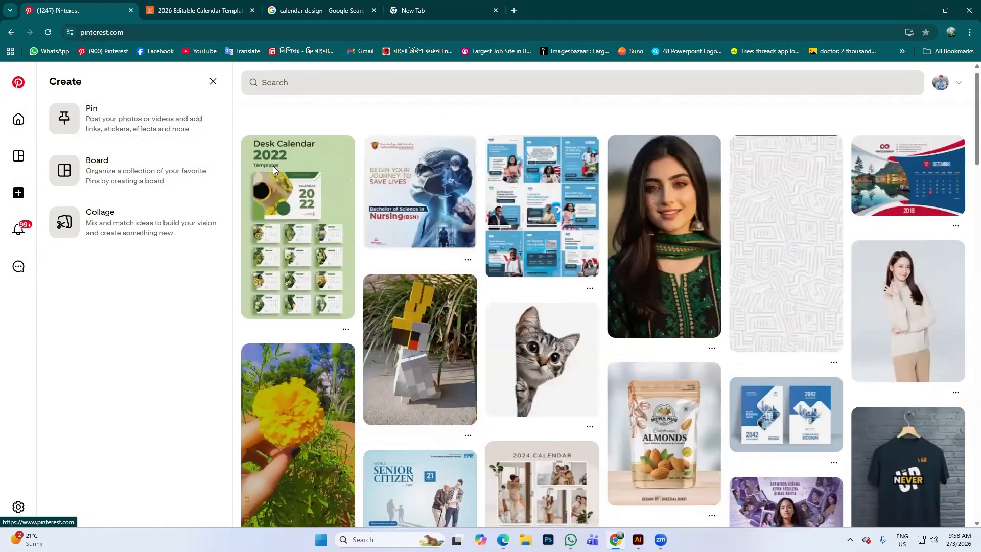
{"action": "left_click", "coordinate": [20, 161]}
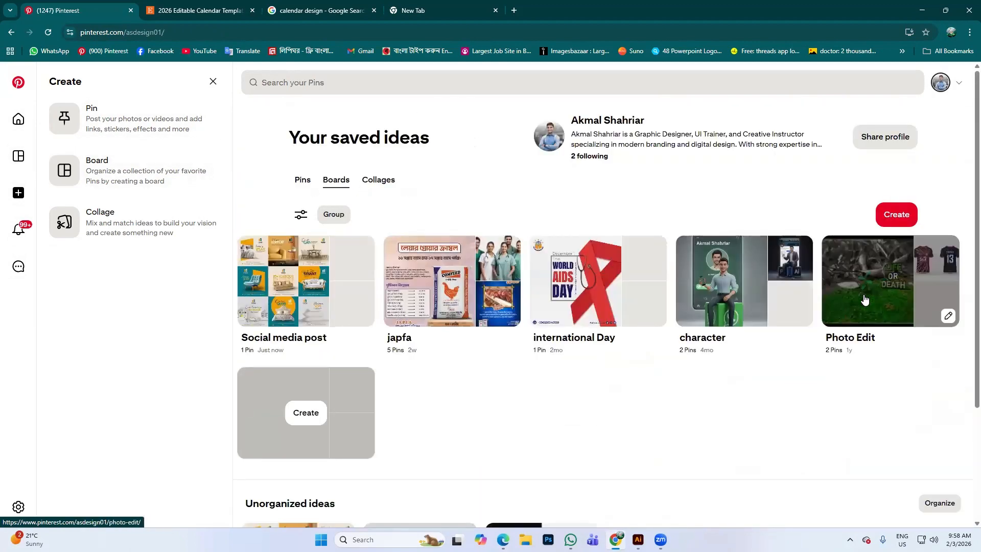
{"action": "scroll", "coordinate": [645, 319], "scroll_direction": "down", "scroll_amount": 3}
{"action": "scroll", "coordinate": [333, 380], "scroll_direction": "up", "scroll_amount": 3}
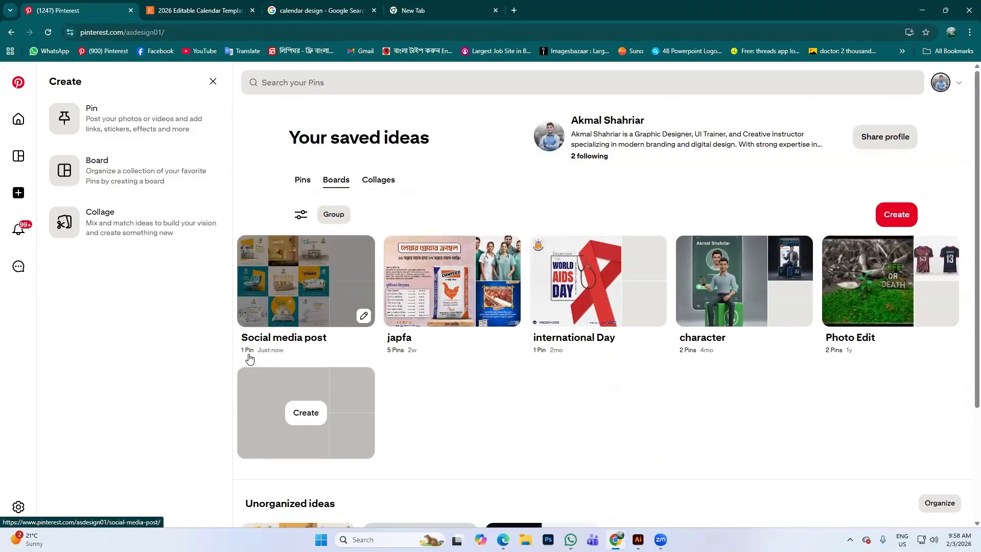
{"action": "left_click", "coordinate": [257, 375]}
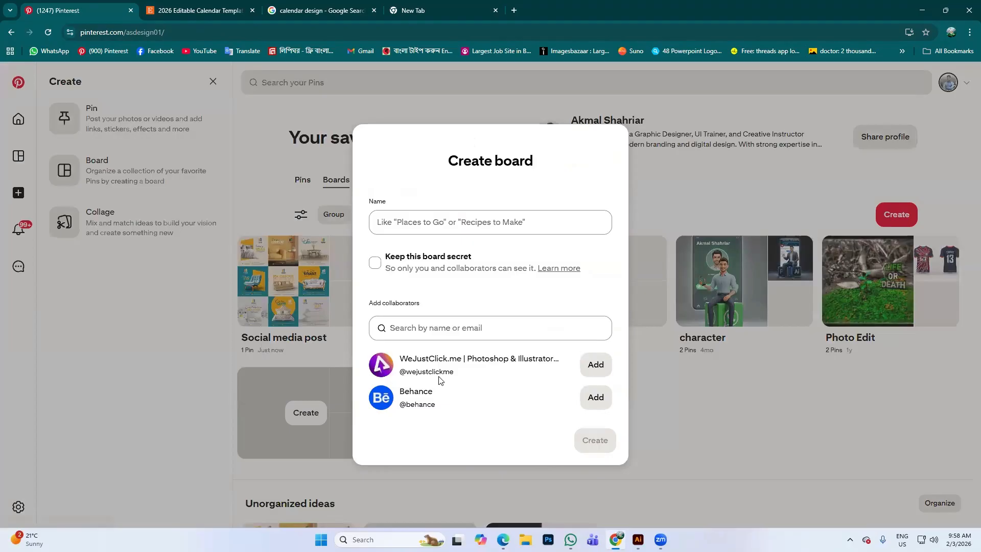
{"action": "left_click", "coordinate": [608, 161]}
{"action": "left_click", "coordinate": [312, 412]}
{"action": "left_click", "coordinate": [714, 402]}
- Open the "Social media post" board and bring up the suggested ideas for it
{"action": "scroll", "coordinate": [616, 396], "scroll_direction": "down", "scroll_amount": 3}
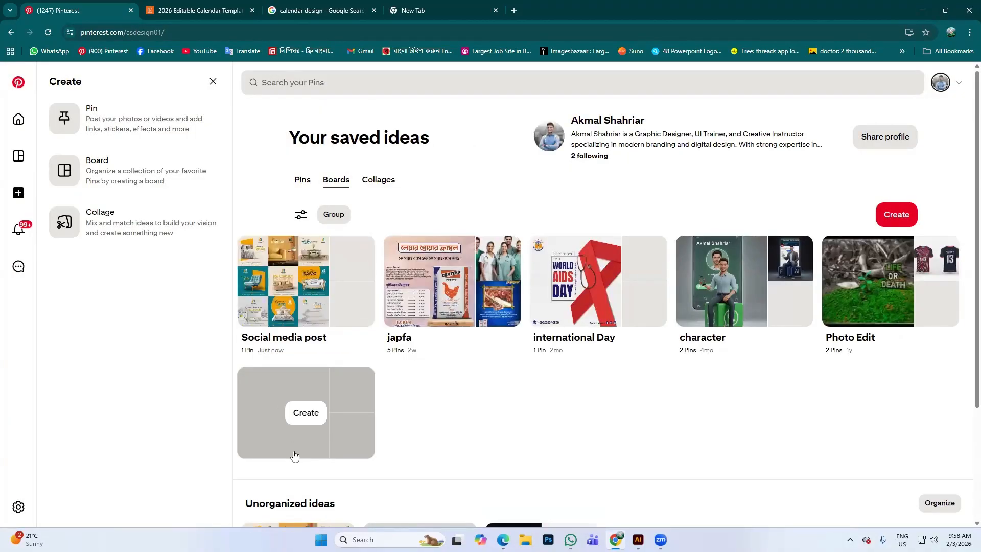
{"action": "left_click", "coordinate": [271, 286]}
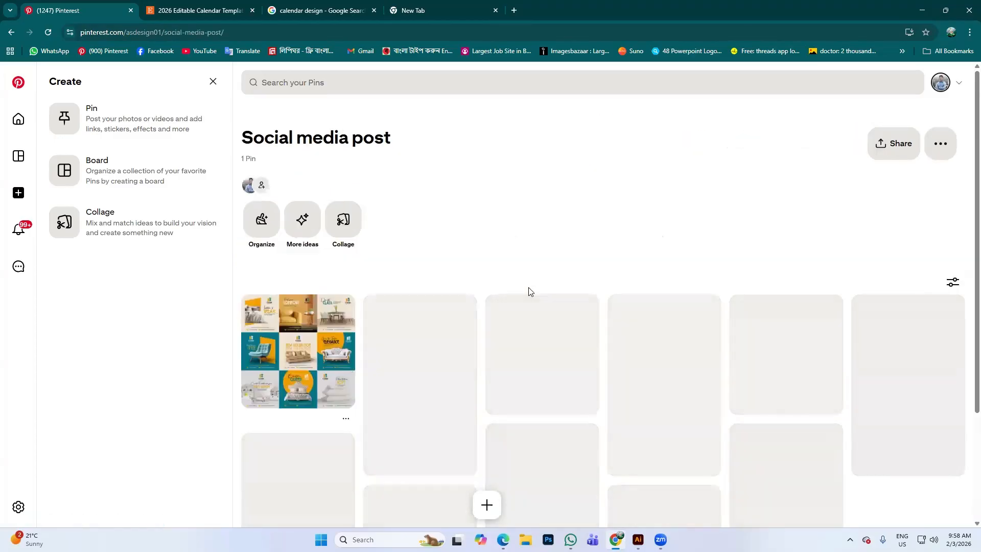
{"action": "scroll", "coordinate": [406, 320], "scroll_direction": "down", "scroll_amount": 1}
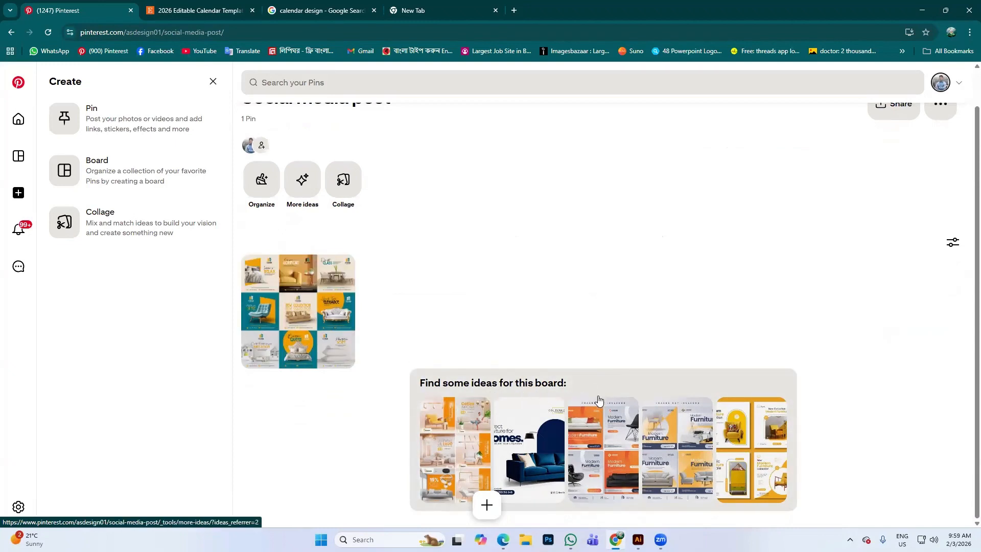
{"action": "left_click", "coordinate": [624, 414]}
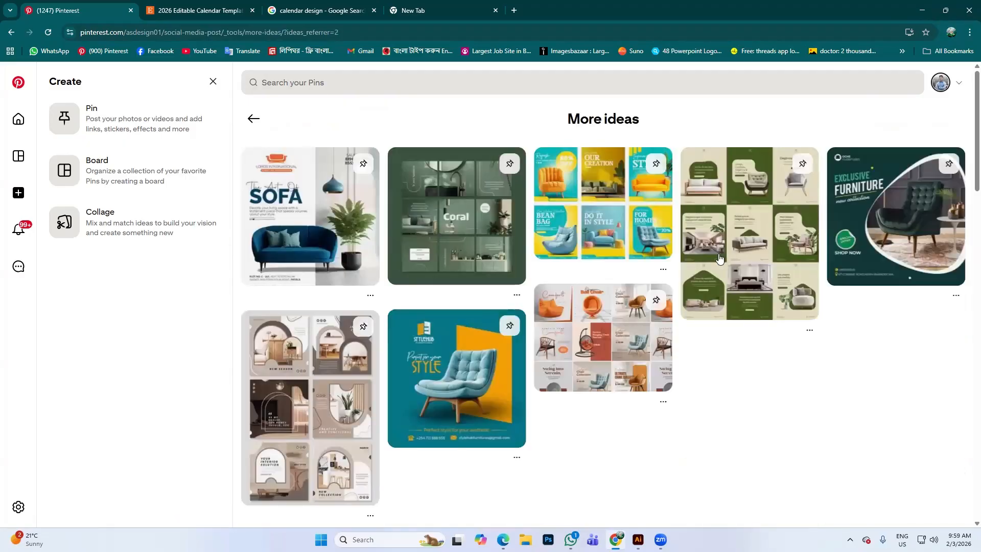
- Browse the suggested furniture and social media post designs for the board, comparing their layouts and colors
{"action": "scroll", "coordinate": [700, 241], "scroll_direction": "down", "scroll_amount": 5}
{"action": "scroll", "coordinate": [700, 242], "scroll_direction": "up", "scroll_amount": 3}
{"action": "scroll", "coordinate": [700, 243], "scroll_direction": "down", "scroll_amount": 14}
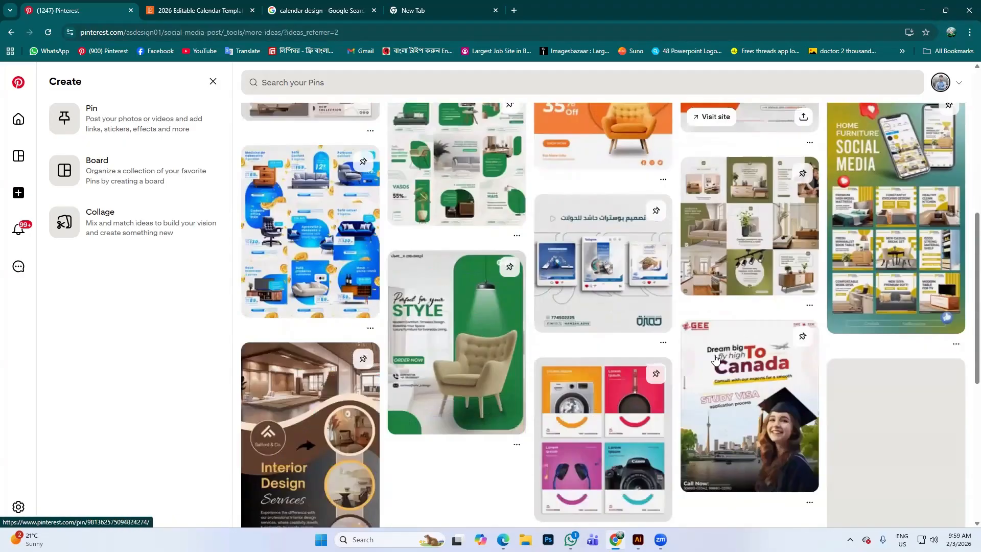
{"action": "scroll", "coordinate": [480, 270], "scroll_direction": "up", "scroll_amount": 7}
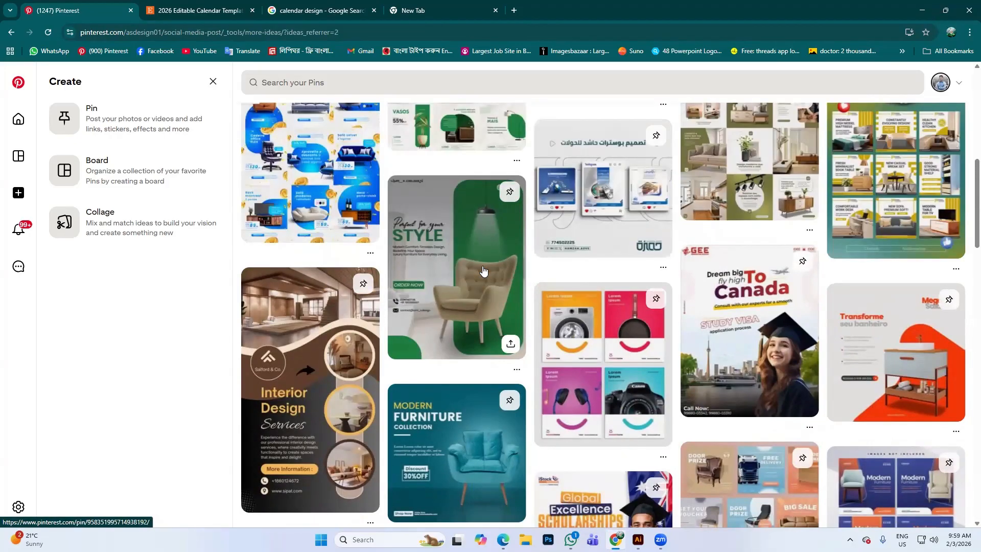
{"action": "scroll", "coordinate": [484, 270], "scroll_direction": "up", "scroll_amount": 7}
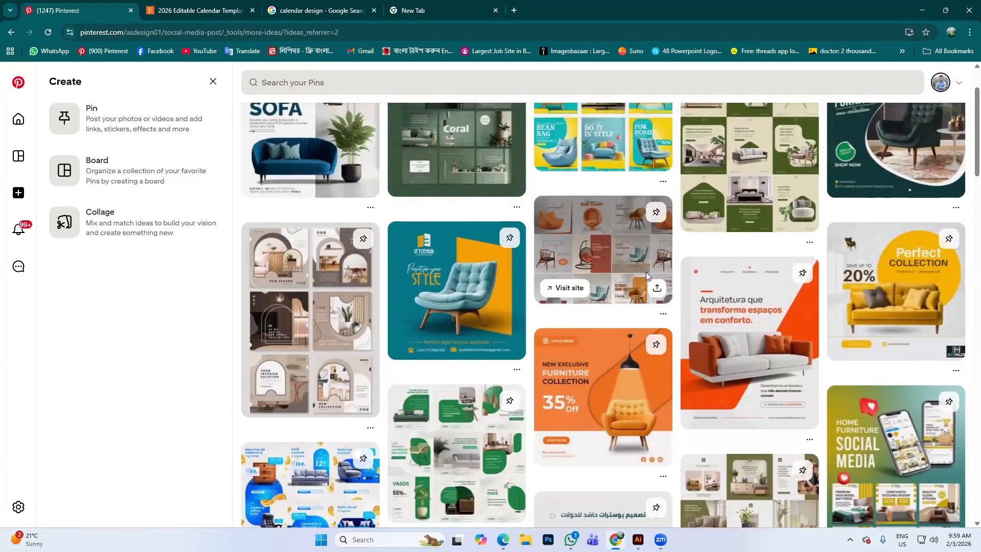
{"action": "scroll", "coordinate": [646, 272], "scroll_direction": "up", "scroll_amount": 2}
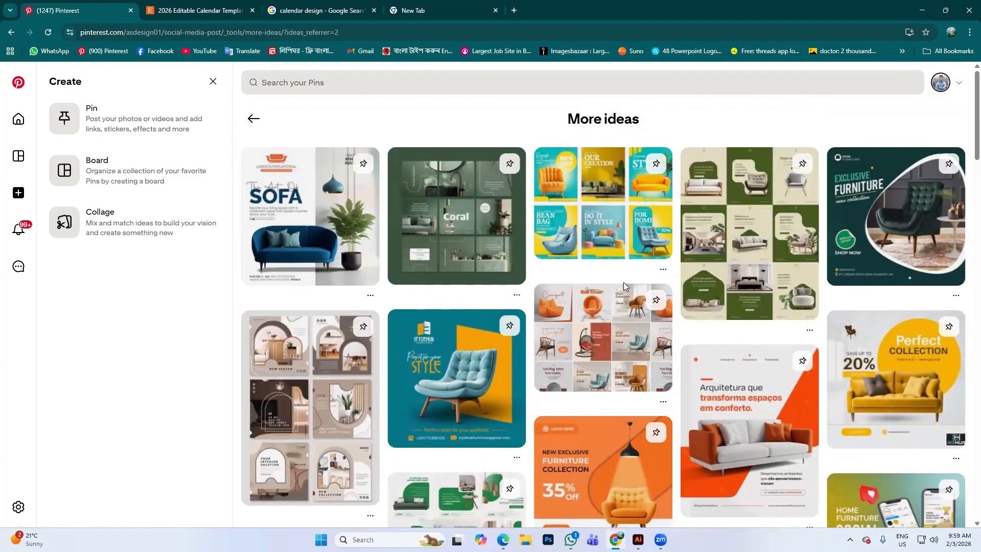
{"action": "scroll", "coordinate": [624, 283], "scroll_direction": "down", "scroll_amount": 2}
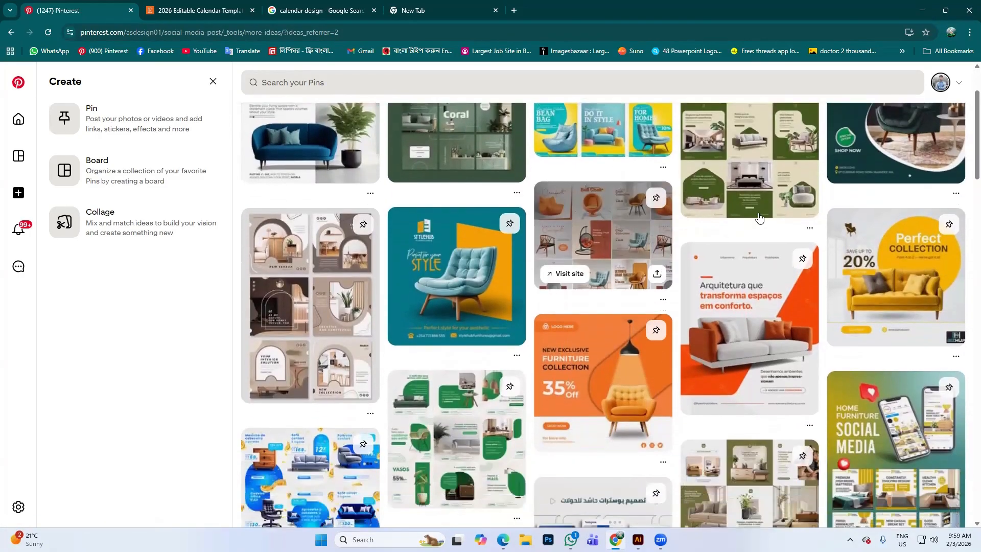
{"action": "scroll", "coordinate": [759, 220], "scroll_direction": "down", "scroll_amount": 1}
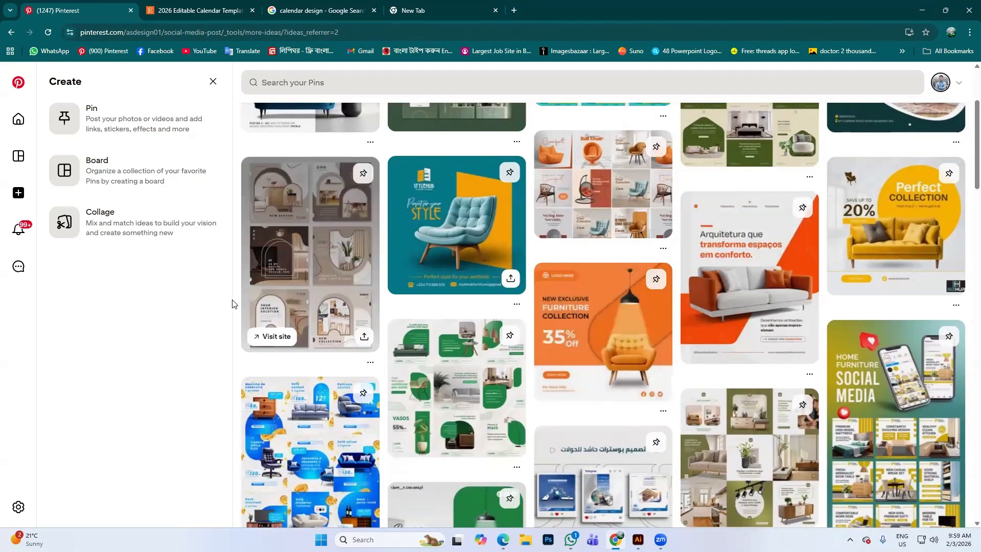
{"action": "scroll", "coordinate": [517, 302], "scroll_direction": "down", "scroll_amount": 1}
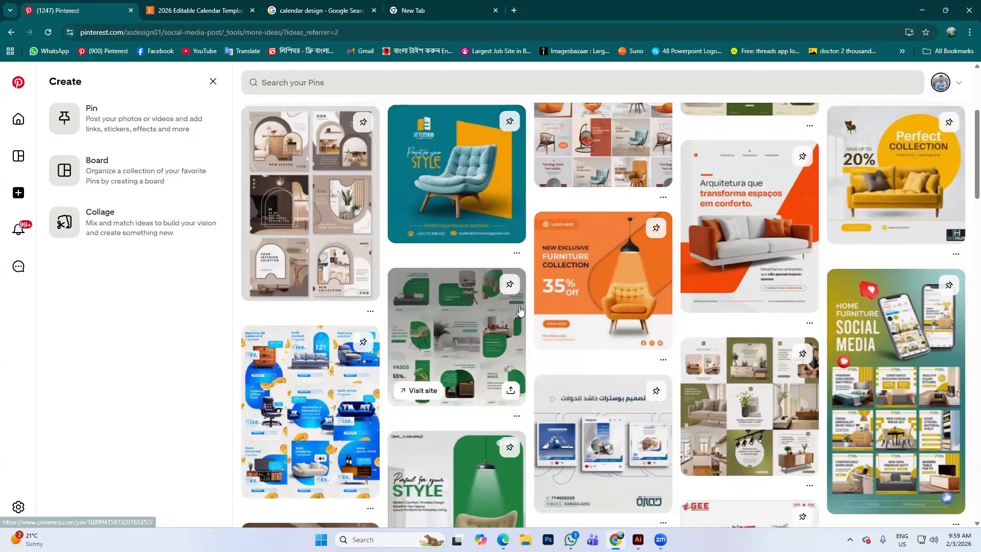
{"action": "scroll", "coordinate": [520, 310], "scroll_direction": "up", "scroll_amount": 1}
{"action": "scroll", "coordinate": [511, 307], "scroll_direction": "down", "scroll_amount": 2}
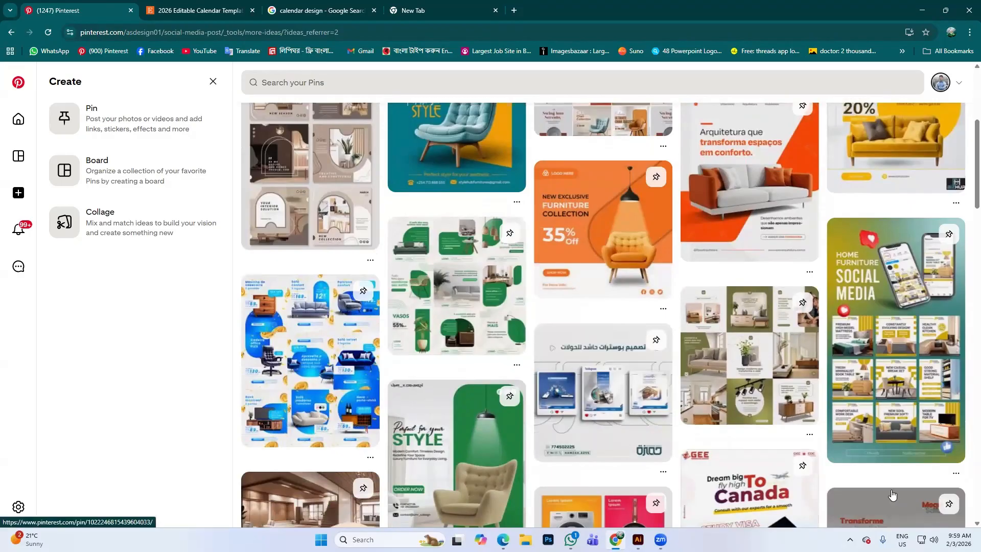
{"action": "scroll", "coordinate": [739, 376], "scroll_direction": "down", "scroll_amount": 2}
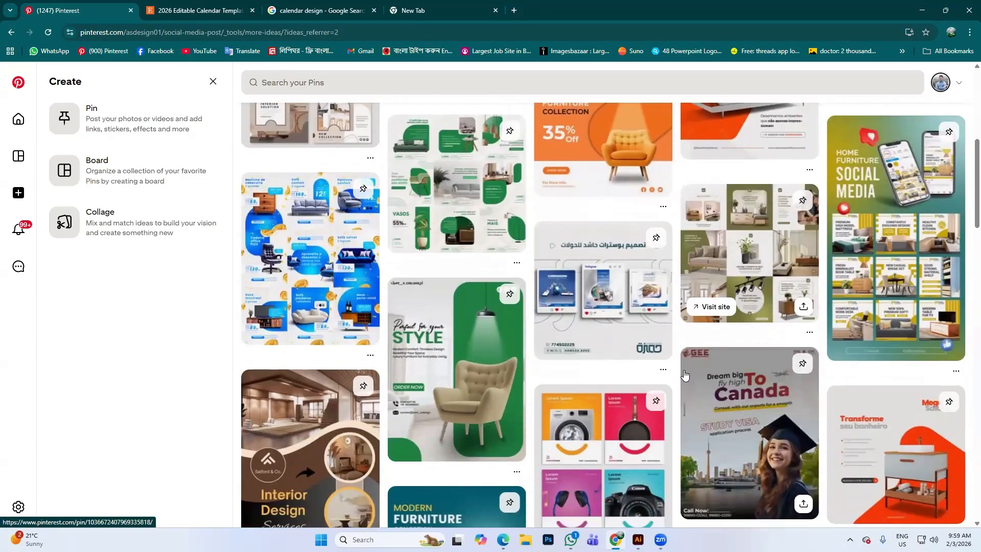
{"action": "scroll", "coordinate": [680, 363], "scroll_direction": "up", "scroll_amount": 5}
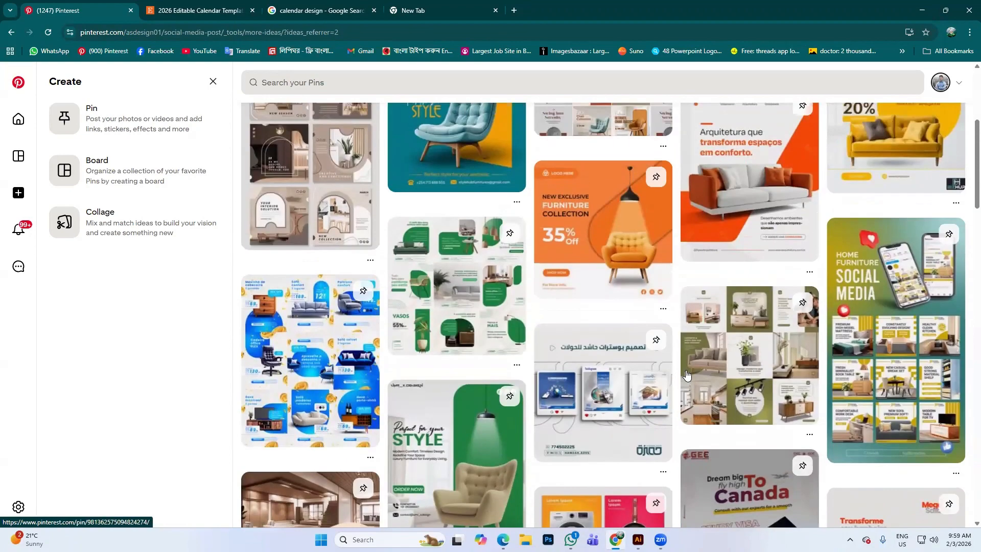
{"action": "scroll", "coordinate": [671, 342], "scroll_direction": "up", "scroll_amount": 2}
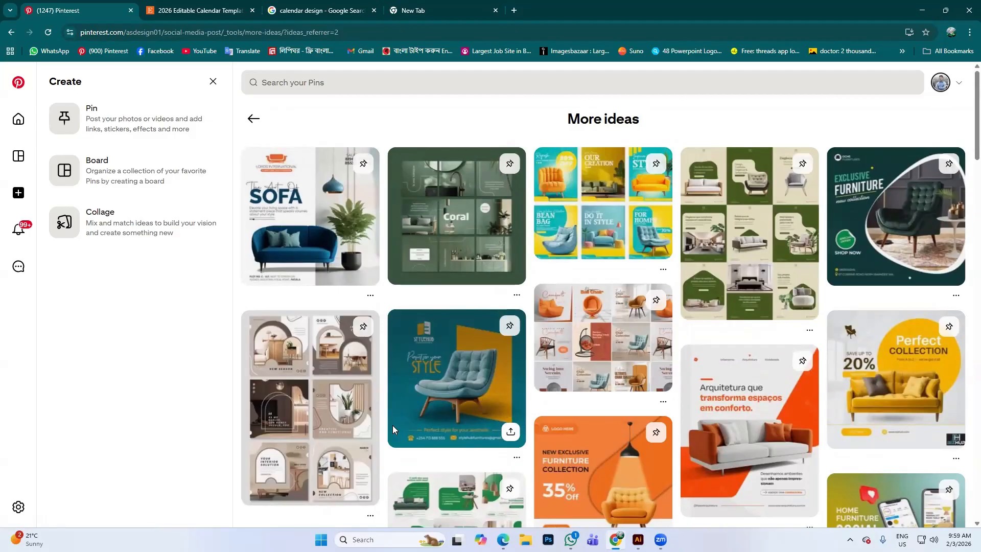
{"action": "scroll", "coordinate": [713, 383], "scroll_direction": "down", "scroll_amount": 6}
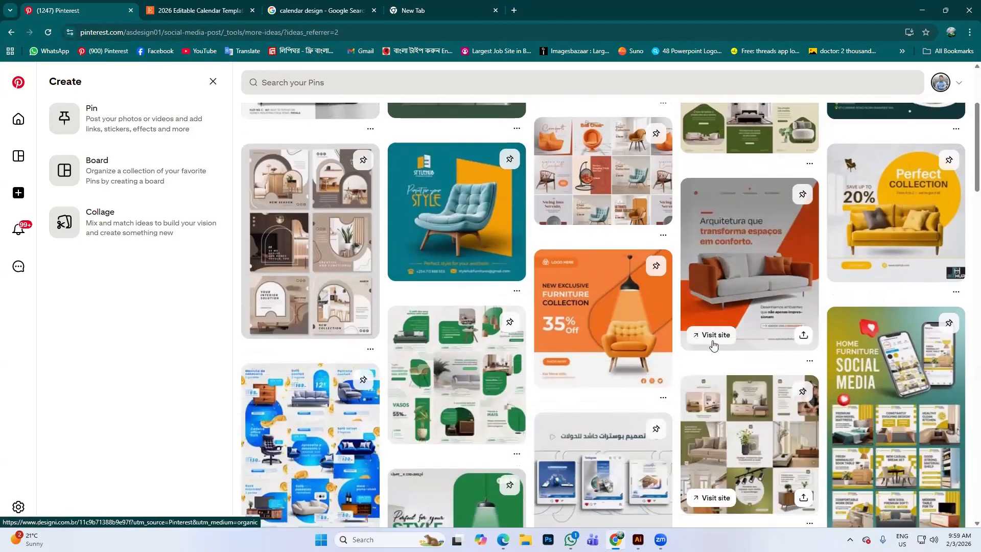
{"action": "scroll", "coordinate": [713, 335], "scroll_direction": "down", "scroll_amount": 9}
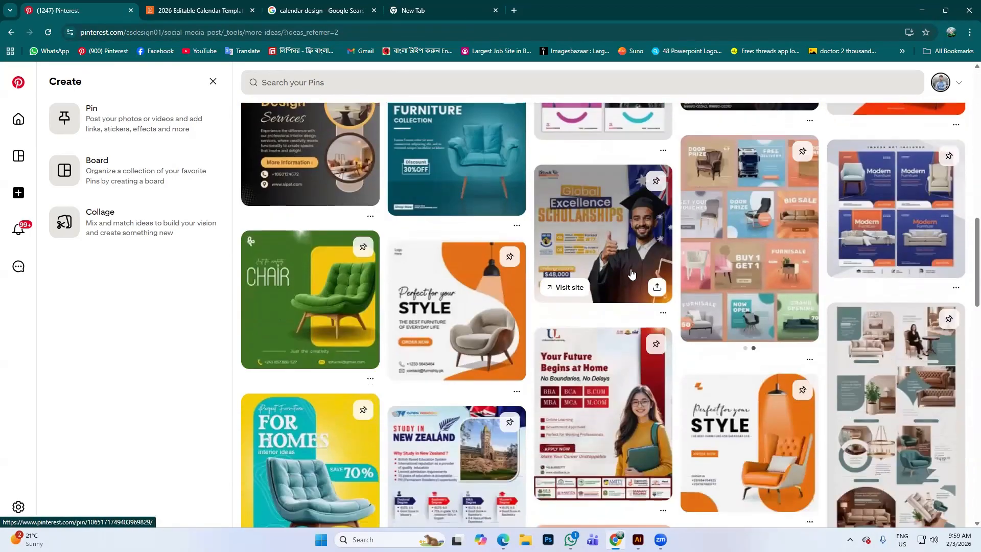
- Open the "Global Excellence Scholarships Social Media" pin and browse the related education poster designs
{"action": "left_click", "coordinate": [632, 274]}
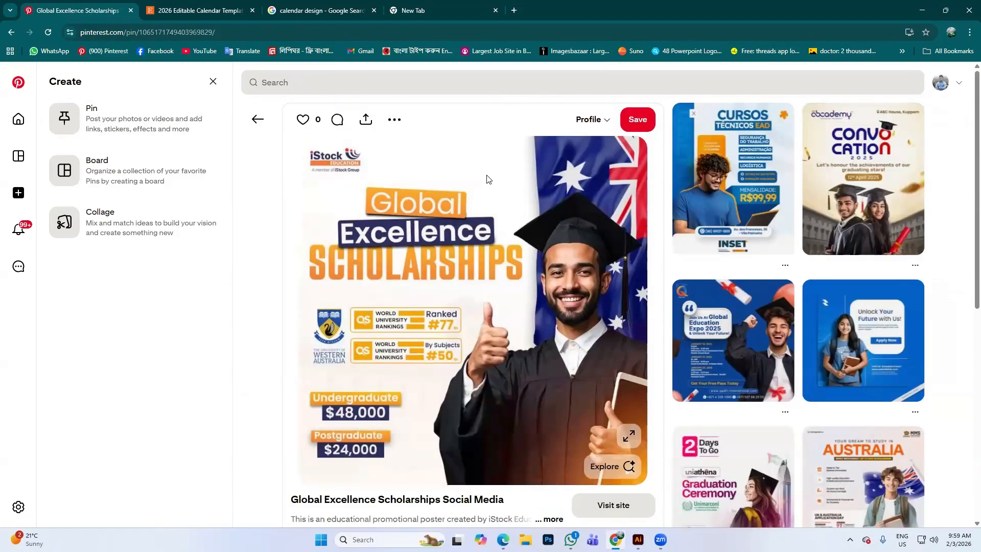
{"action": "scroll", "coordinate": [396, 182], "scroll_direction": "down", "scroll_amount": 2}
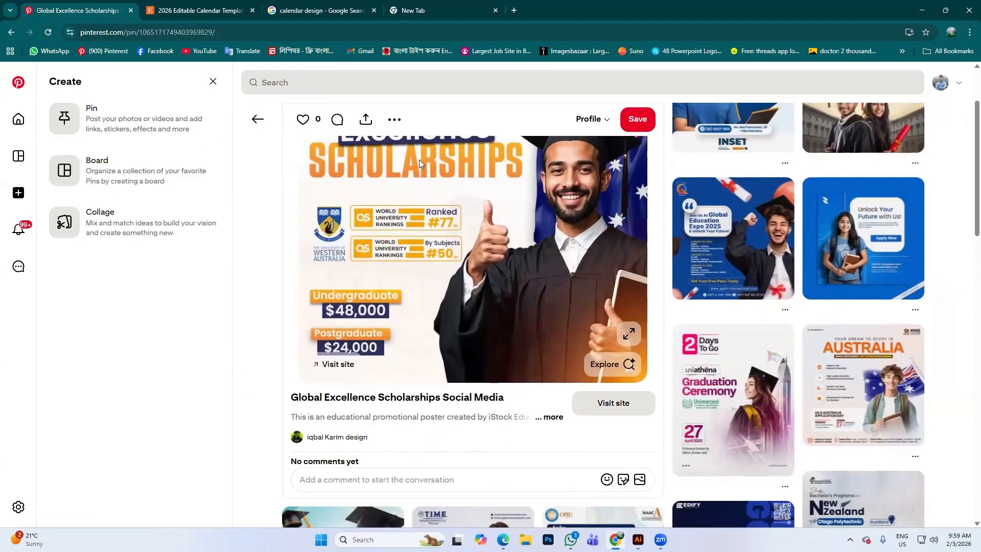
{"action": "scroll", "coordinate": [444, 210], "scroll_direction": "up", "scroll_amount": 2}
{"action": "scroll", "coordinate": [432, 234], "scroll_direction": "down", "scroll_amount": 7}
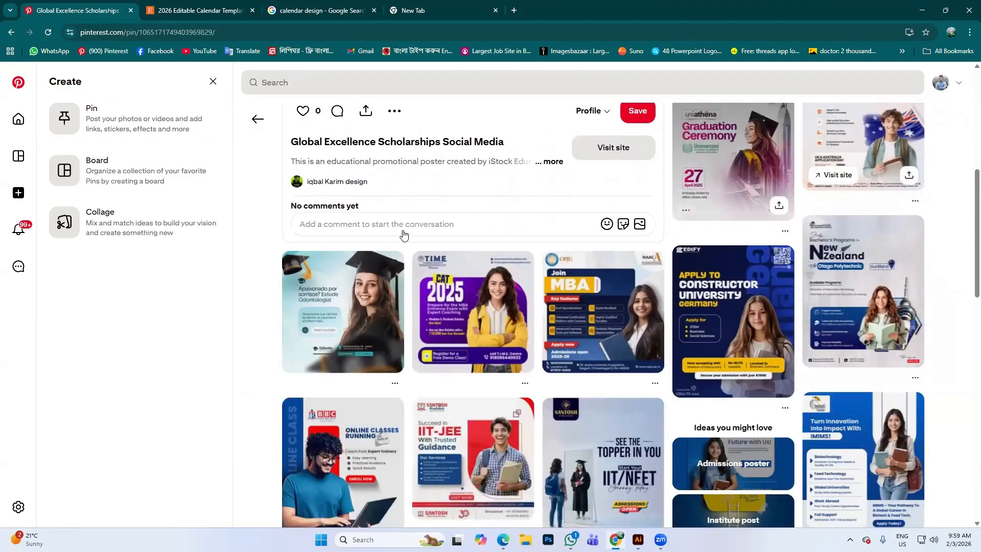
{"action": "scroll", "coordinate": [591, 317], "scroll_direction": "down", "scroll_amount": 11}
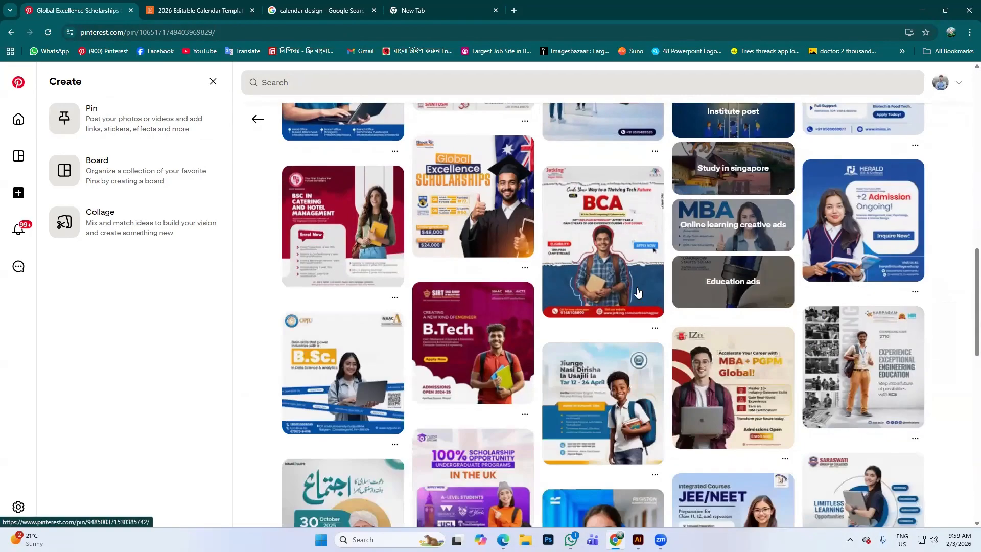
{"action": "scroll", "coordinate": [644, 275], "scroll_direction": "down", "scroll_amount": 3}
{"action": "scroll", "coordinate": [644, 307], "scroll_direction": "up", "scroll_amount": 3}
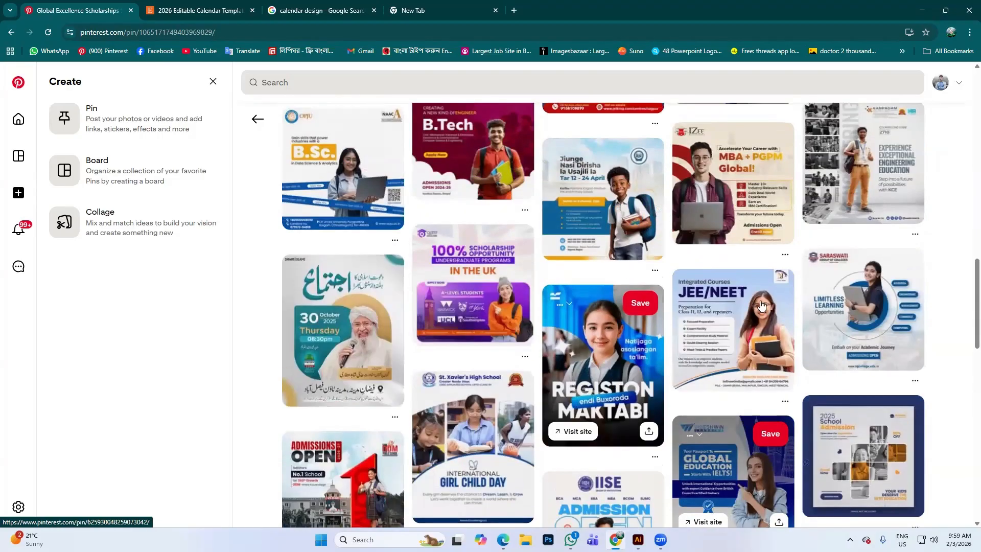
{"action": "scroll", "coordinate": [728, 333], "scroll_direction": "down", "scroll_amount": 1}
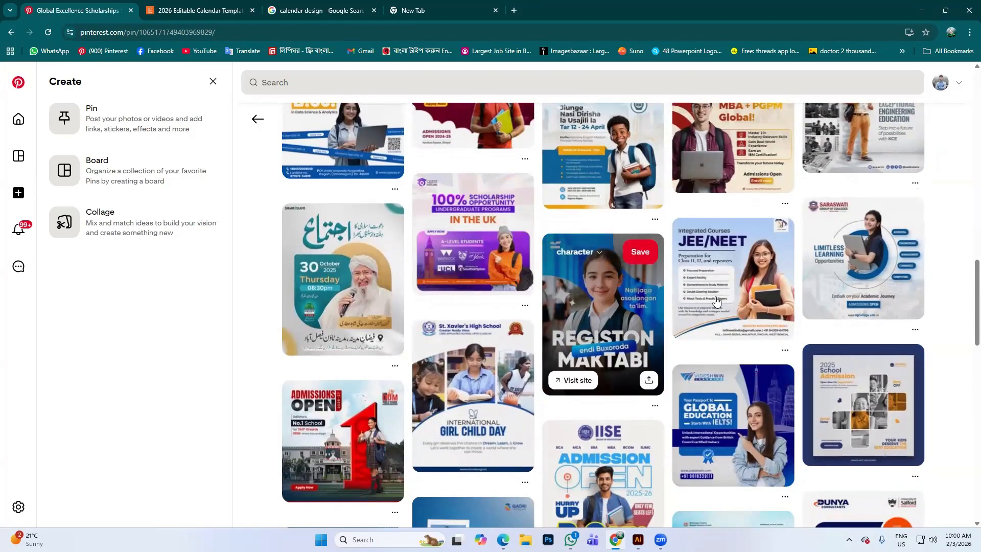
{"action": "scroll", "coordinate": [615, 352], "scroll_direction": "down", "scroll_amount": 1}
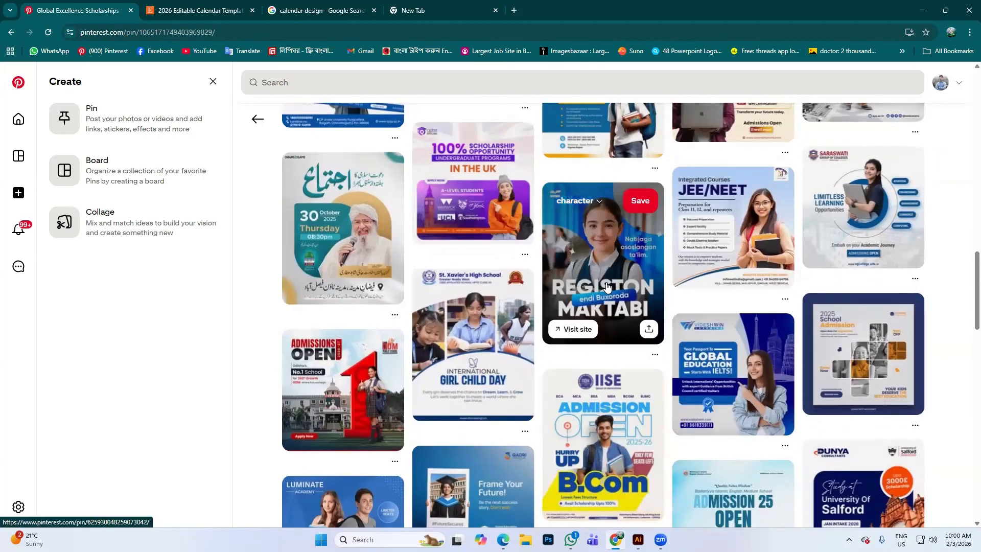
- View the "Bright Education Design – Clean School Promotion Layout" pin, and from its related pins open "Creative Social Media Design - BlazeERP"
{"action": "left_click", "coordinate": [584, 261]}
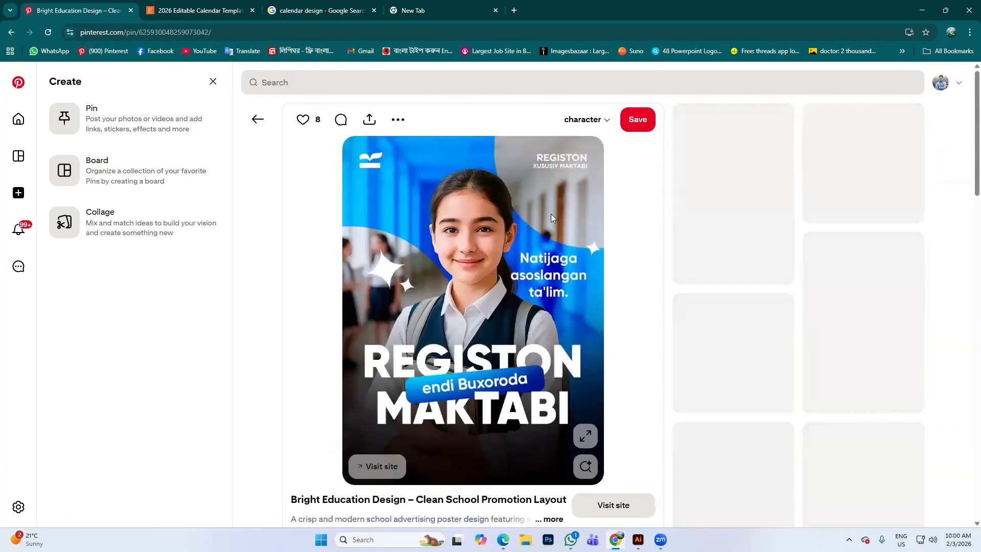
{"action": "scroll", "coordinate": [533, 196], "scroll_direction": "up", "scroll_amount": 1}
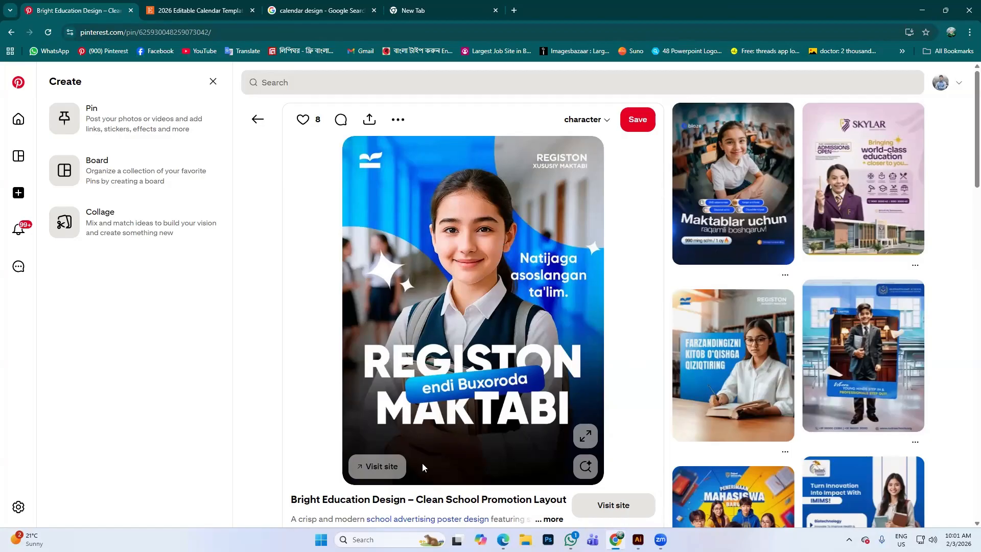
{"action": "left_click", "coordinate": [724, 195]}
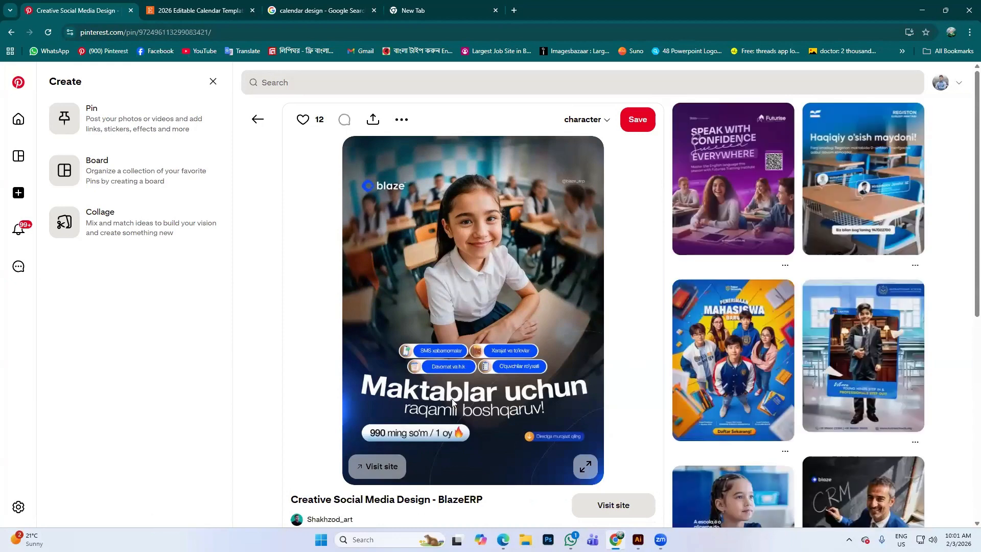
- Open the school poster pin of the boy in a suit holding a law book from the related pins
{"action": "left_click", "coordinate": [864, 352]}
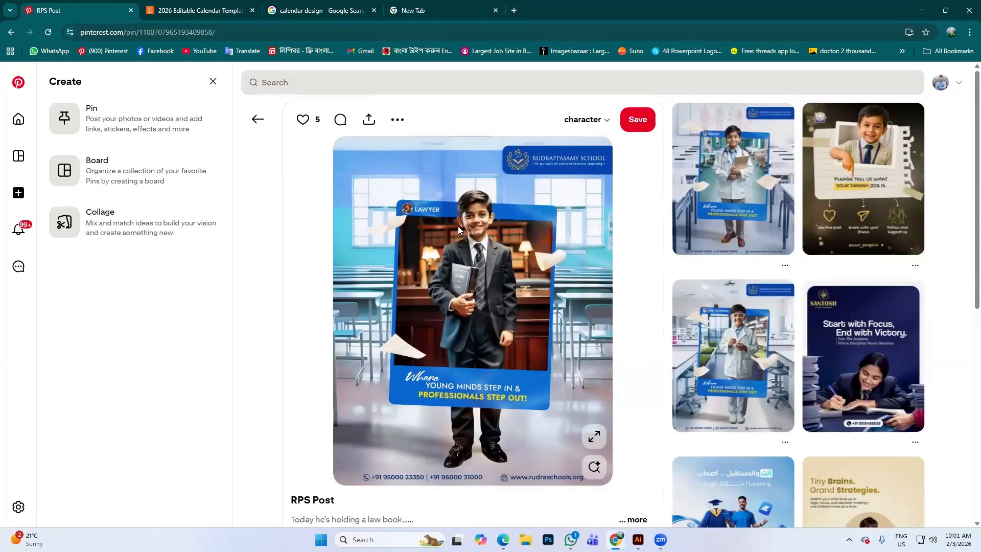
{"action": "left_click", "coordinate": [317, 10]}
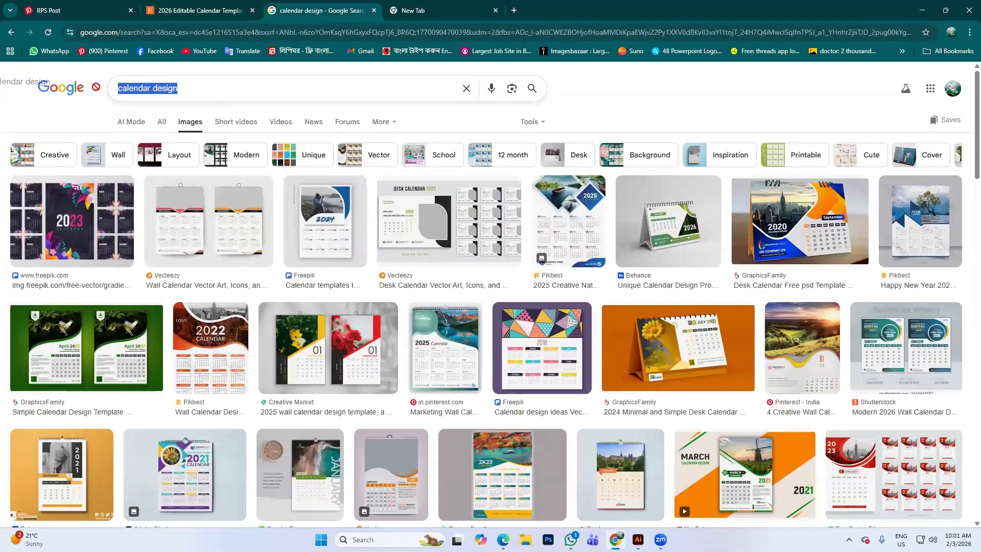
{"action": "type", "text": "soc"}
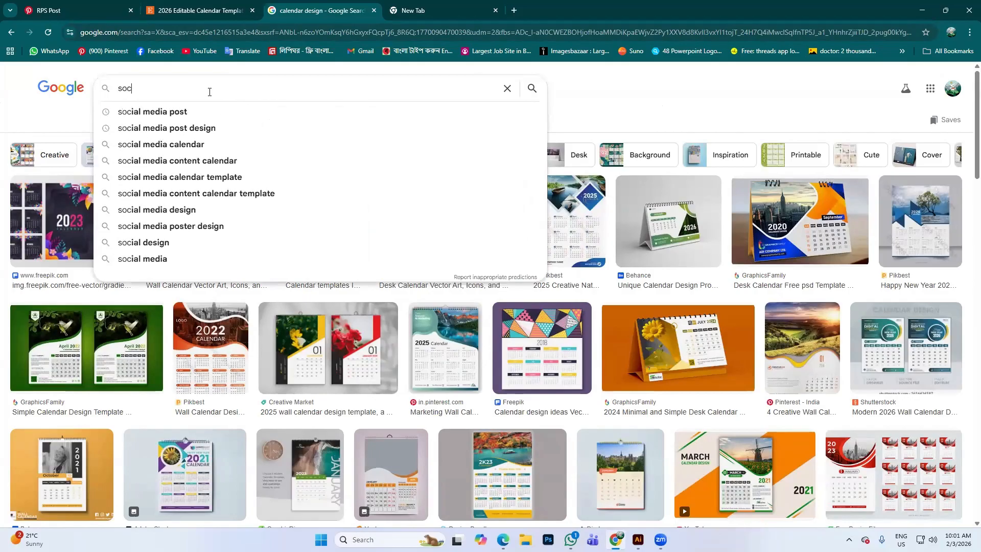
{"action": "type", "text": "ial m"}
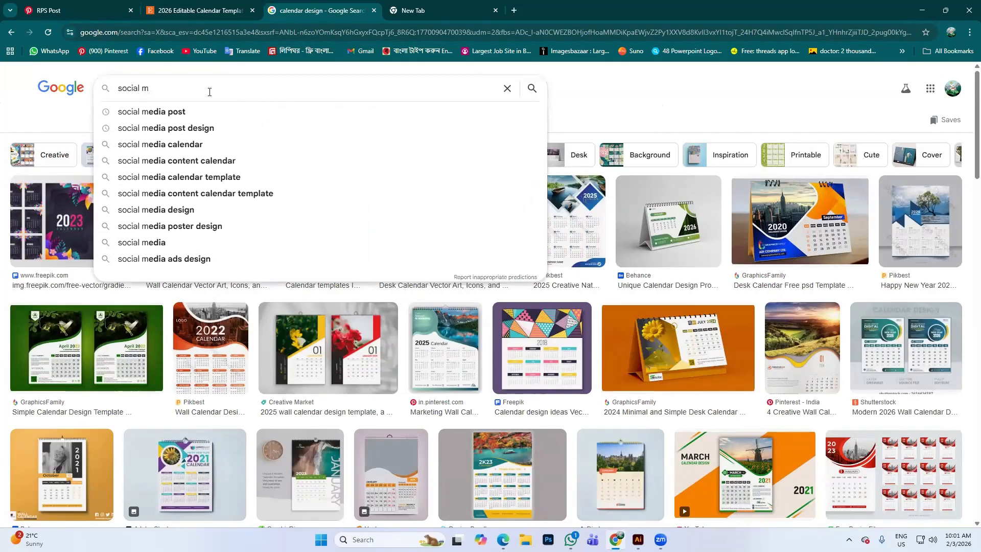
{"action": "key", "text": "BackSpace"}
{"action": "key", "text": "BackSpace"}
{"action": "key", "text": "BackSpace"}
{"action": "key", "text": "BackSpace"}
{"action": "key", "text": "BackSpace"}
{"action": "key", "text": "BackSpace"}
{"action": "key", "text": "BackSpace"}
{"action": "key", "text": "BackSpace"}
{"action": "left_click", "coordinate": [113, 13]}
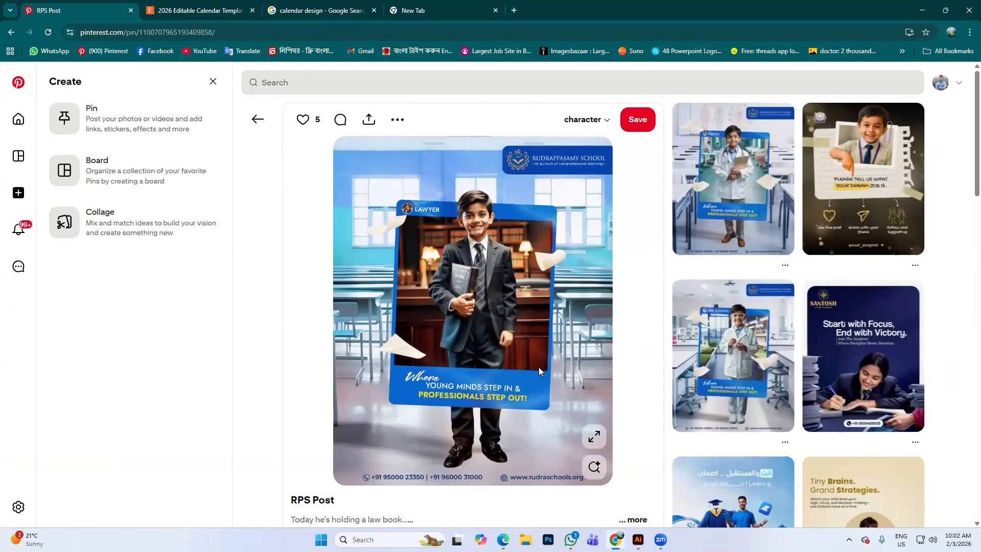
{"action": "scroll", "coordinate": [757, 281], "scroll_direction": "down", "scroll_amount": 6}
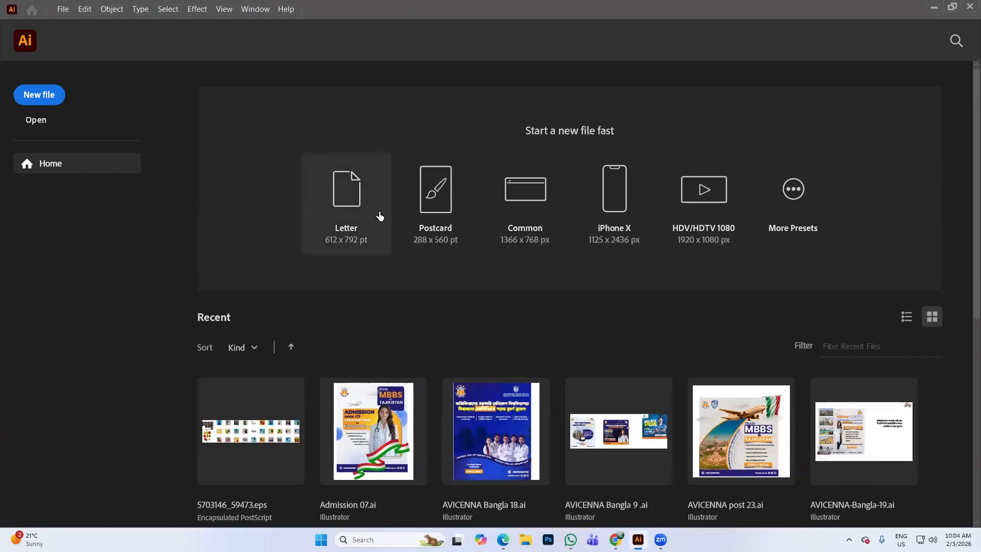
- Create a new Letter document in Illustrator and run the script Calendar Premaker.jsx from the Downloads folder
{"action": "left_click", "coordinate": [353, 215]}
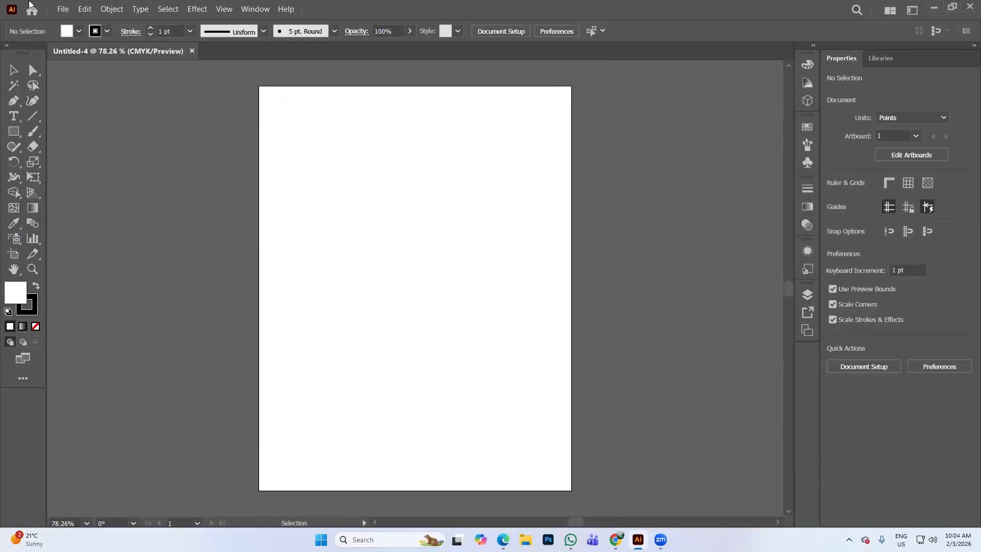
{"action": "left_click", "coordinate": [64, 9]}
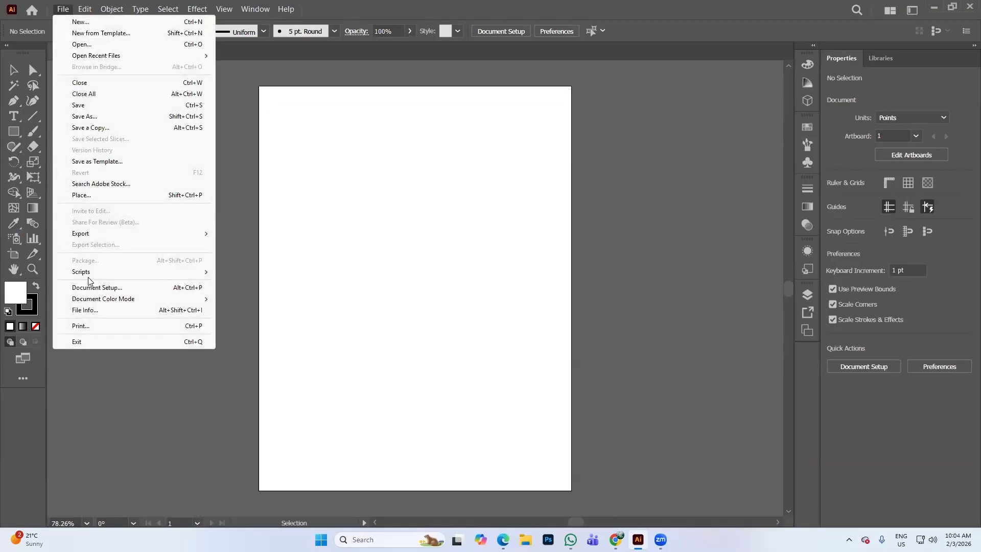
{"action": "mouse_move", "coordinate": [92, 272]}
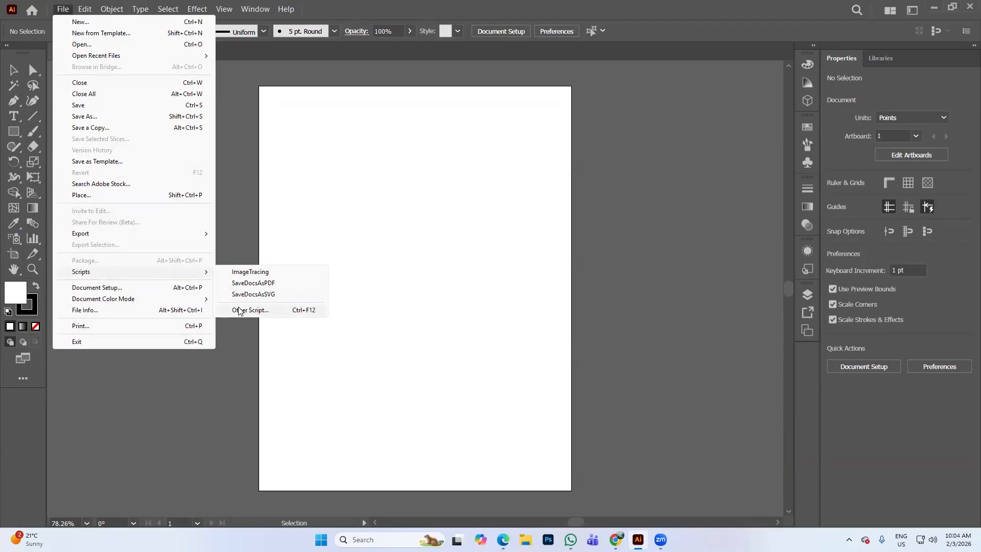
{"action": "left_click", "coordinate": [238, 310]}
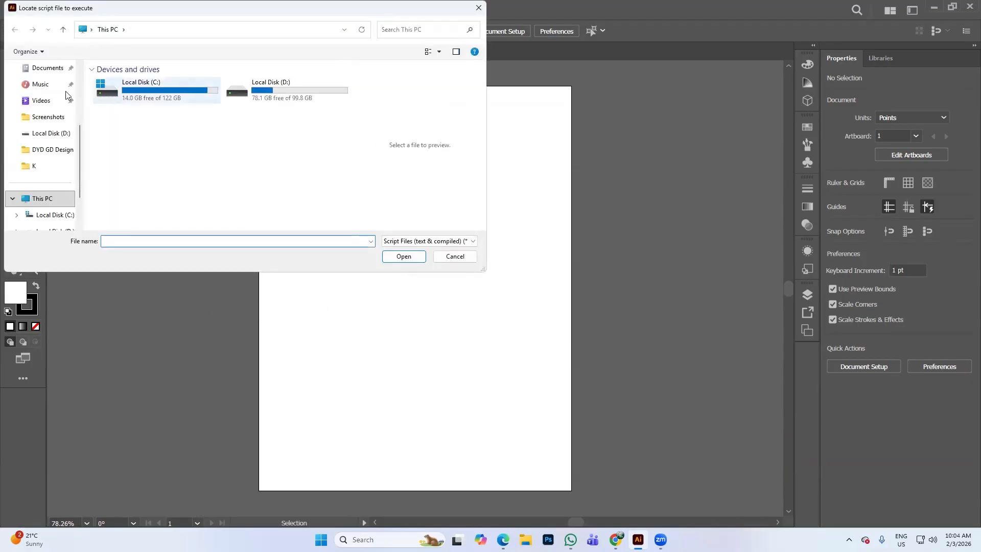
{"action": "scroll", "coordinate": [38, 107], "scroll_direction": "up", "scroll_amount": 3}
{"action": "left_click", "coordinate": [41, 149]}
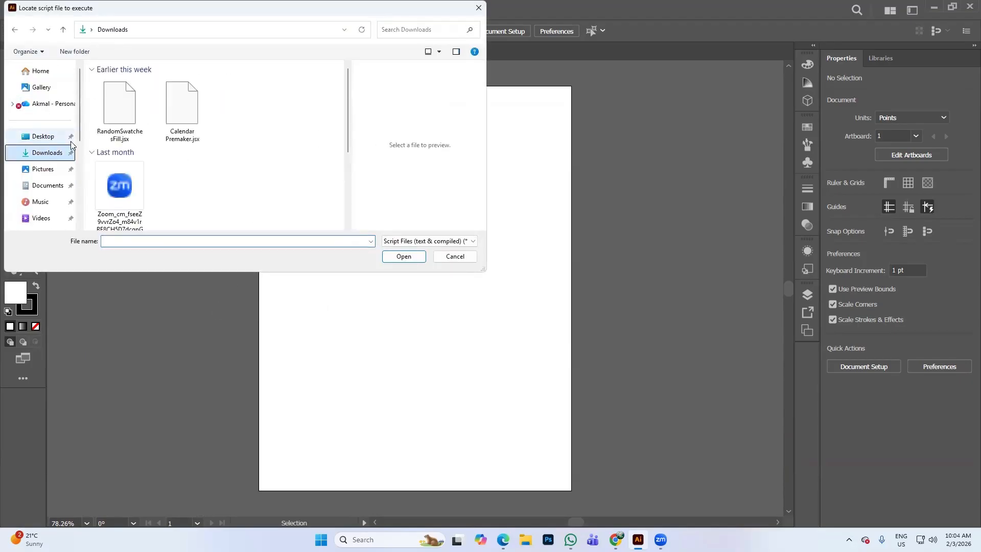
{"action": "left_click", "coordinate": [182, 110]}
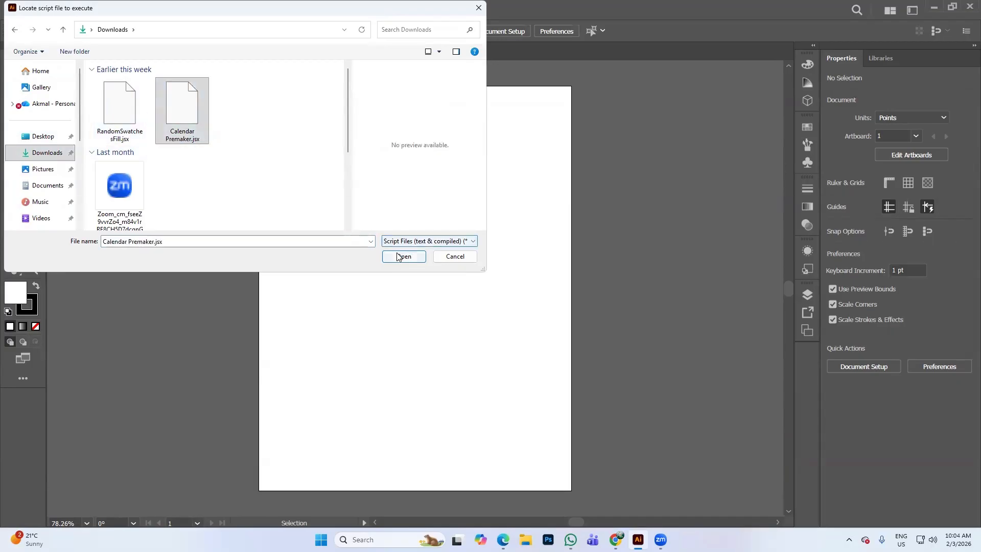
{"action": "left_click", "coordinate": [403, 256]}
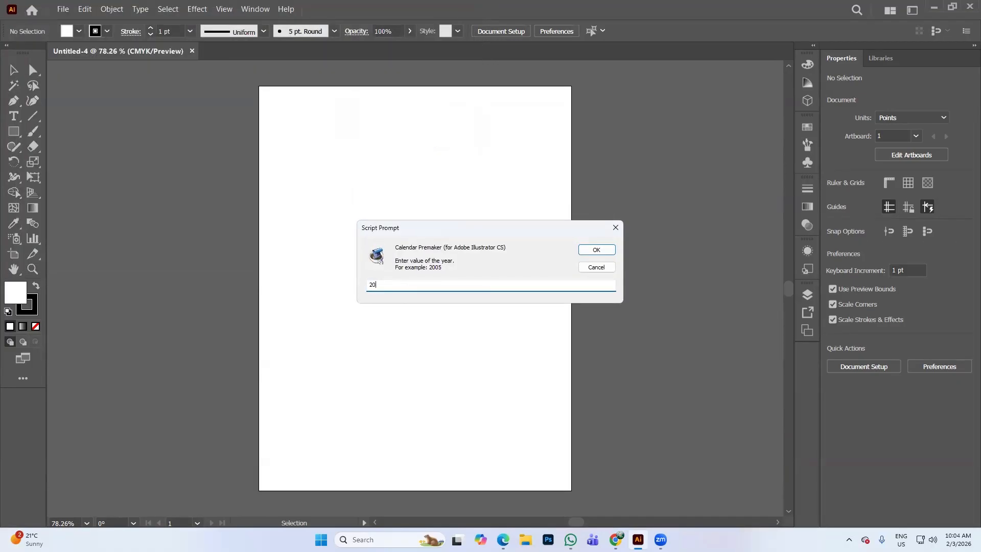
- Enter the calendar year, accept the default month and weekday names, and generate the calendar
{"action": "left_click", "coordinate": [597, 249]}
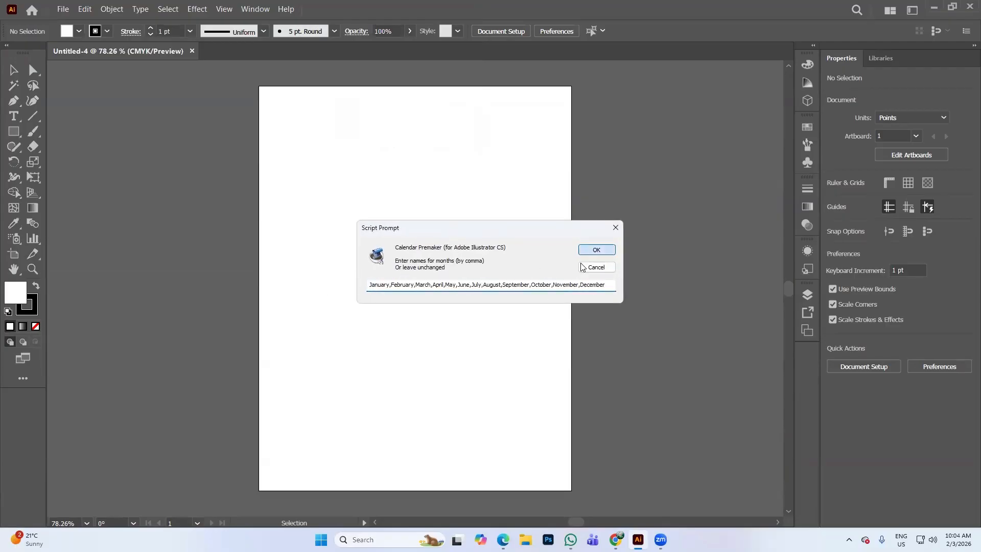
{"action": "left_click", "coordinate": [596, 249]}
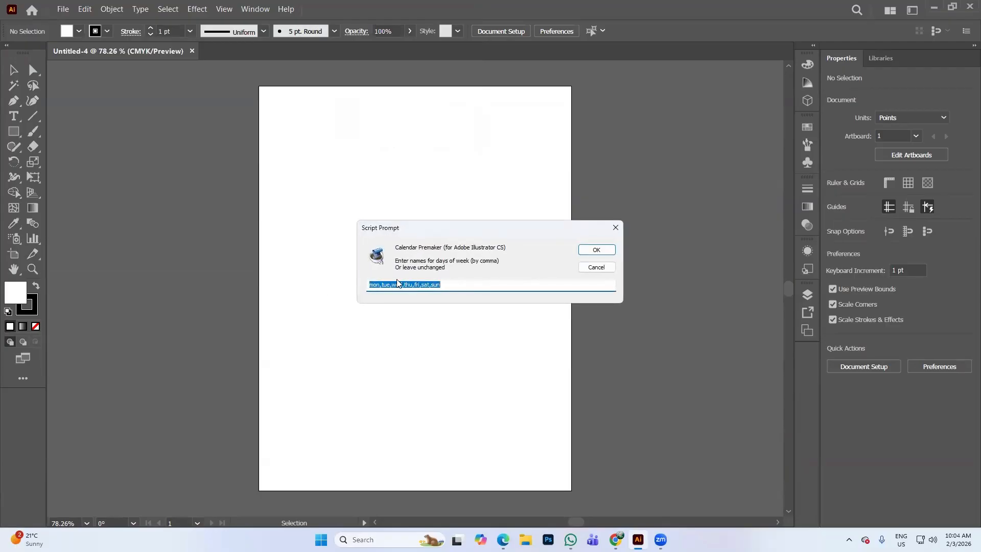
{"action": "left_click", "coordinate": [596, 250]}
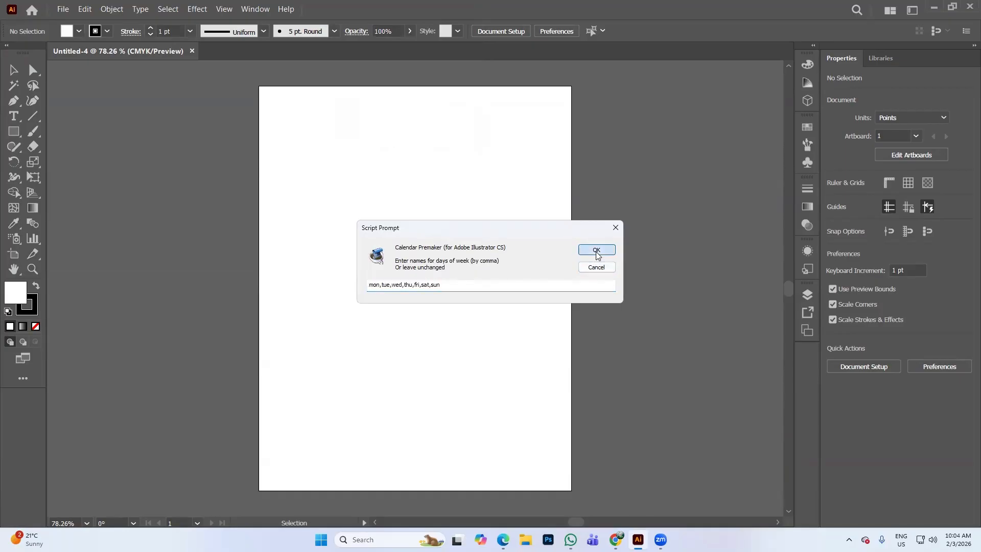
{"action": "left_click", "coordinate": [597, 249]}
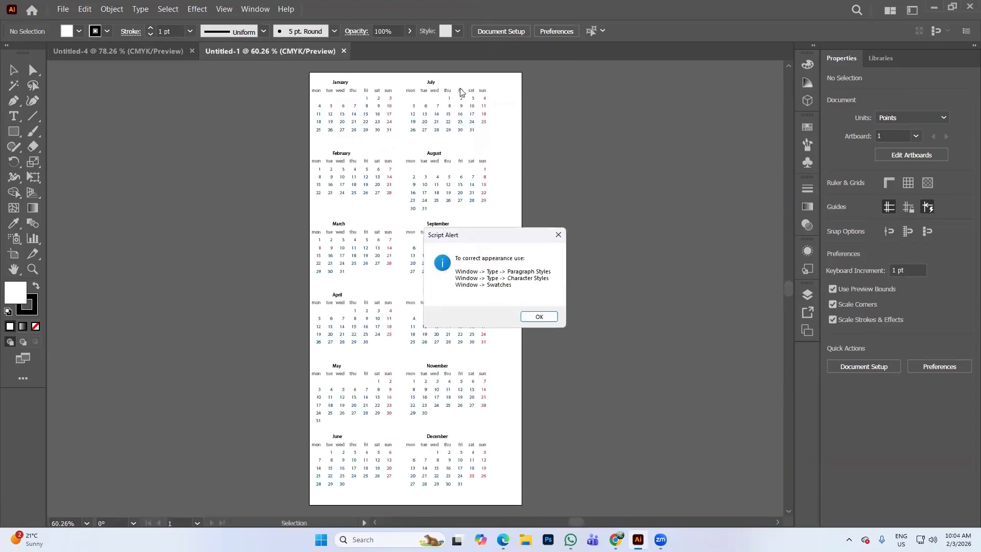
{"action": "left_click", "coordinate": [537, 316]}
- Move January's fri, sat and sun columns with their dates to the other side, in front of the mon column
{"action": "scroll", "coordinate": [373, 97], "scroll_direction": "up", "scroll_amount": 5}
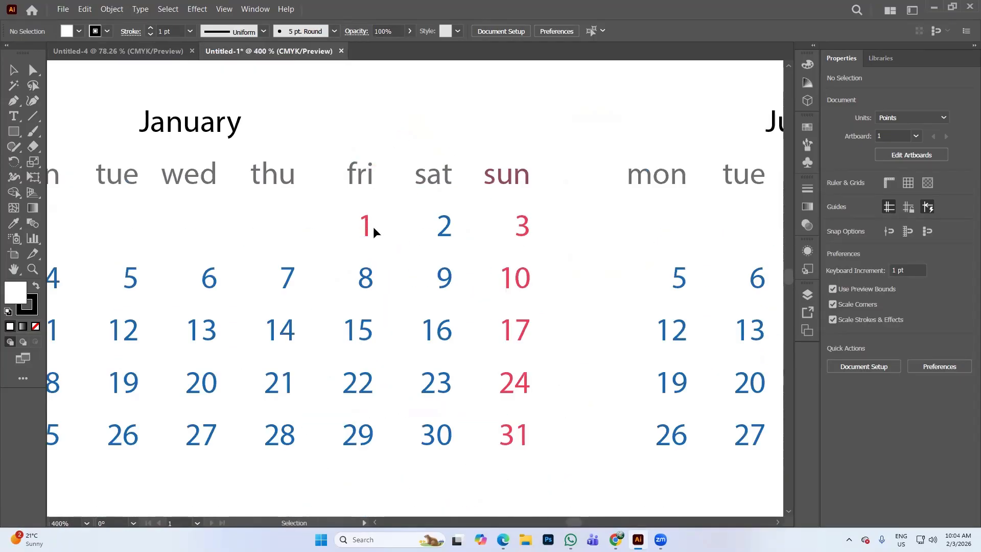
{"action": "scroll", "coordinate": [373, 228], "scroll_direction": "down", "scroll_amount": 1}
{"action": "left_click_drag", "start_coordinate": [383, 230], "coordinate": [467, 207]}
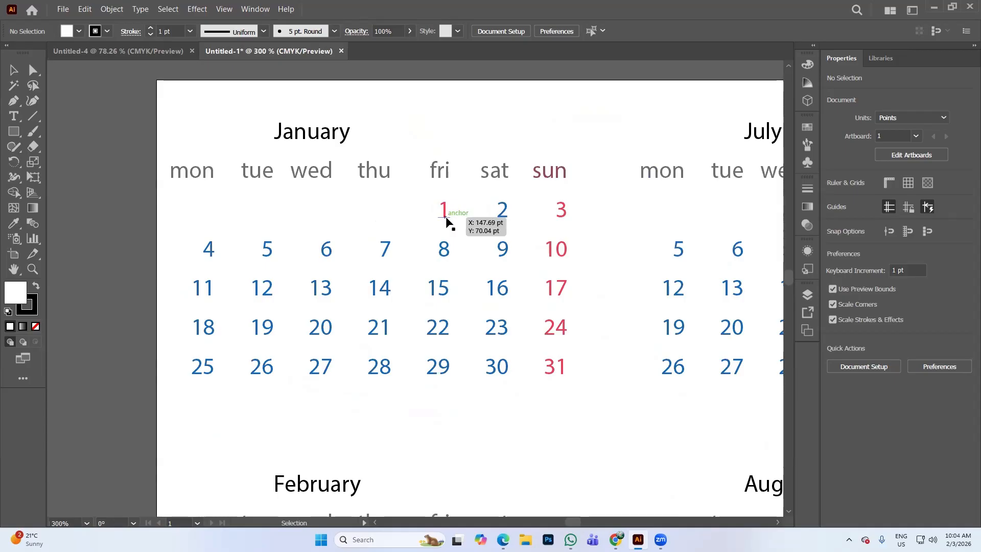
{"action": "scroll", "coordinate": [446, 220], "scroll_direction": "down", "scroll_amount": 3}
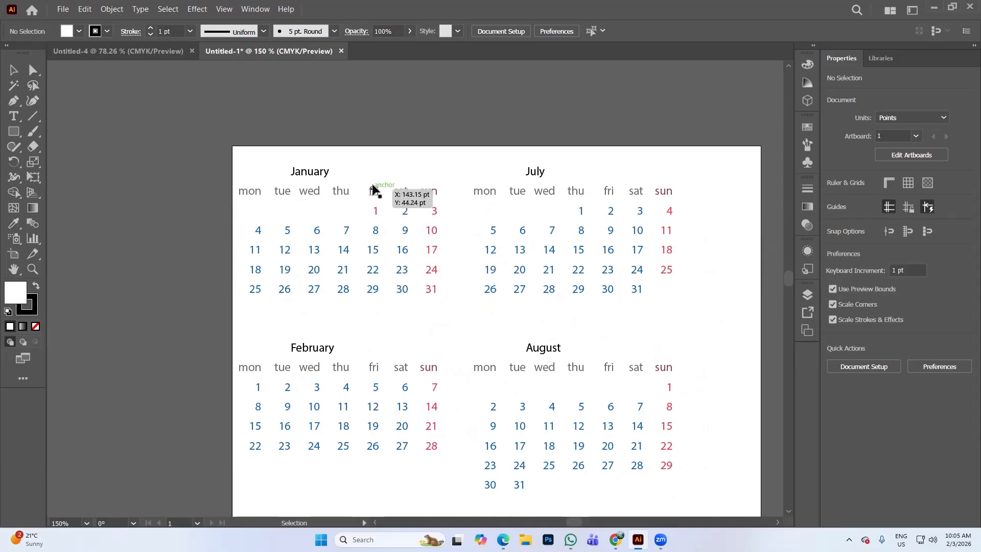
{"action": "scroll", "coordinate": [395, 191], "scroll_direction": "down", "scroll_amount": 1}
{"action": "left_click_drag", "start_coordinate": [402, 221], "coordinate": [417, 202]}
{"action": "left_click_drag", "start_coordinate": [391, 166], "coordinate": [446, 253]}
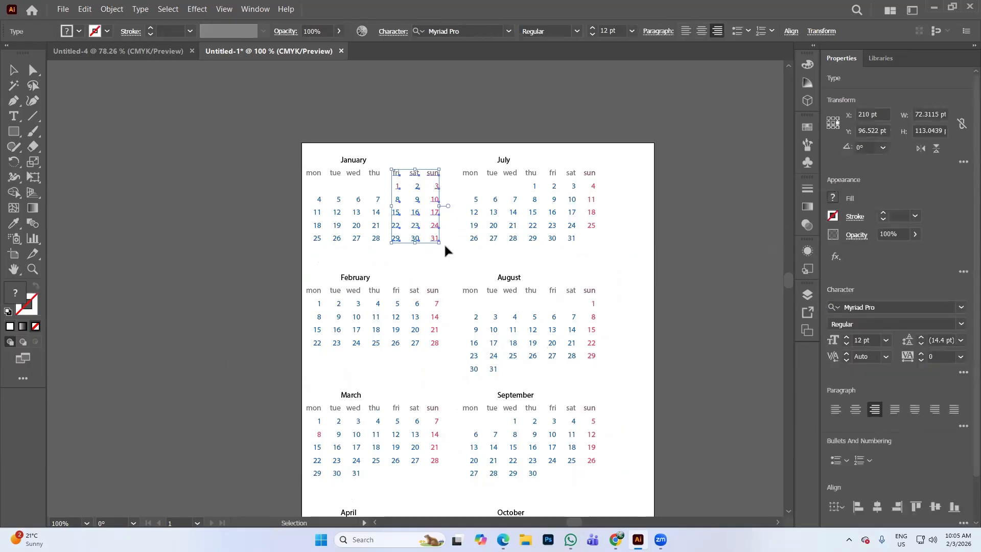
{"action": "left_click_drag", "start_coordinate": [397, 226], "coordinate": [252, 227]}
- Move the whole January block, including its title and all seven weekday columns, sideways onto the artboard
{"action": "left_click_drag", "start_coordinate": [215, 157], "coordinate": [388, 242]}
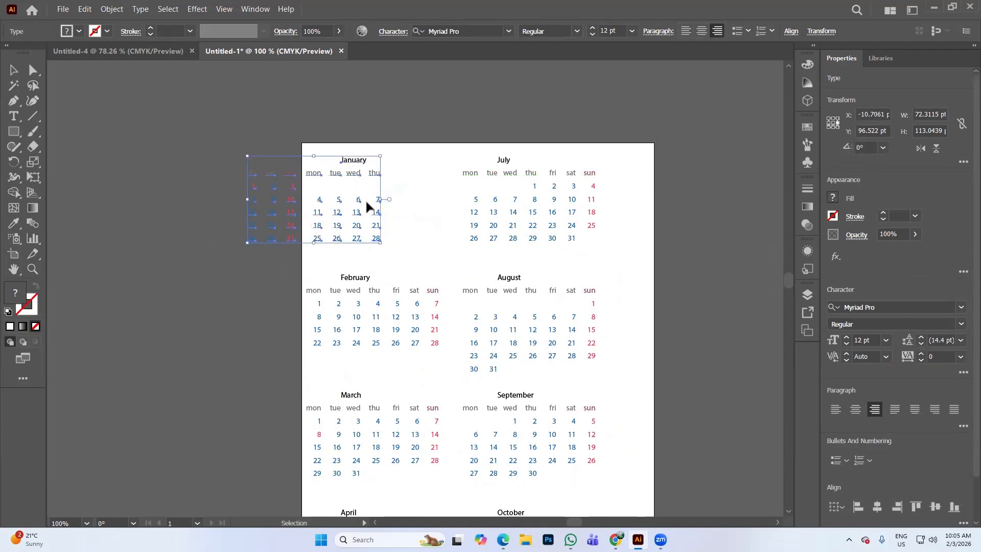
{"action": "left_click_drag", "start_coordinate": [350, 178], "coordinate": [416, 182]}
{"action": "left_click", "coordinate": [252, 179]}
- Move January's mon to thu dates up one row so that 4 lines up with 1, 2 and 3
{"action": "scroll", "coordinate": [366, 180], "scroll_direction": "up", "scroll_amount": 3}
{"action": "scroll", "coordinate": [349, 180], "scroll_direction": "down", "scroll_amount": 1}
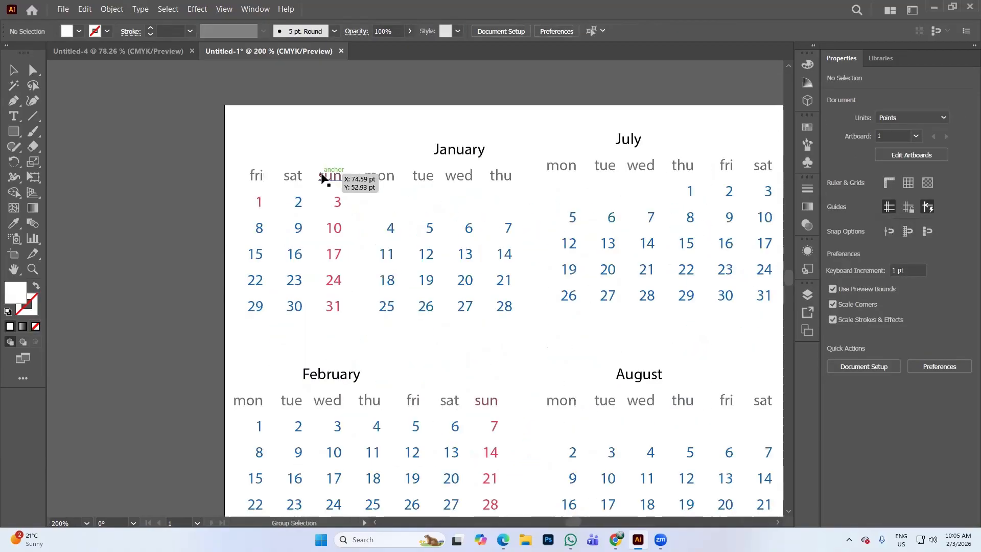
{"action": "left_click", "coordinate": [343, 207]}
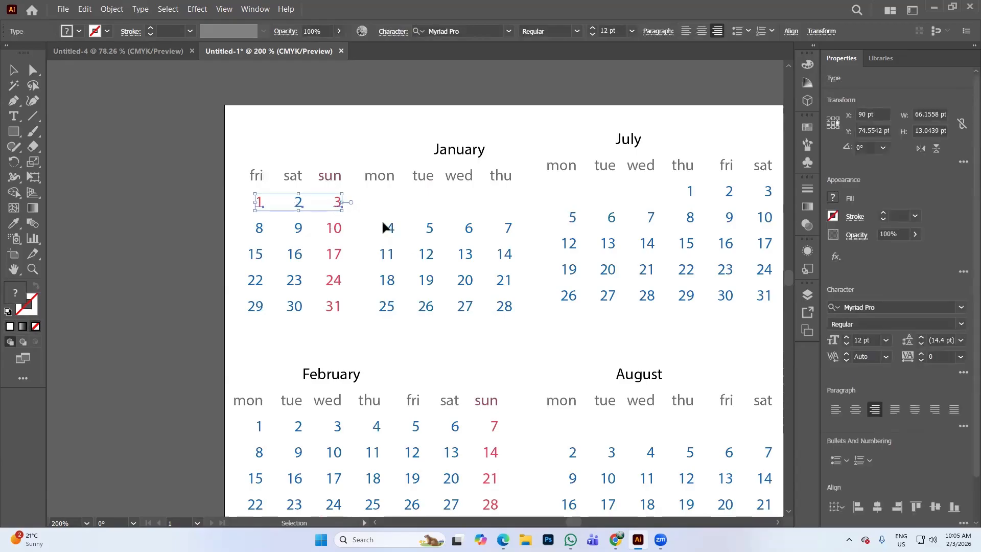
{"action": "left_click_drag", "start_coordinate": [384, 232], "coordinate": [501, 307]}
{"action": "left_click_drag", "start_coordinate": [466, 272], "coordinate": [458, 233]}
{"action": "left_click", "coordinate": [175, 219]}
- Check the rearranged January grid against the other months and close the generated calendar document
{"action": "scroll", "coordinate": [319, 256], "scroll_direction": "down", "scroll_amount": 1}
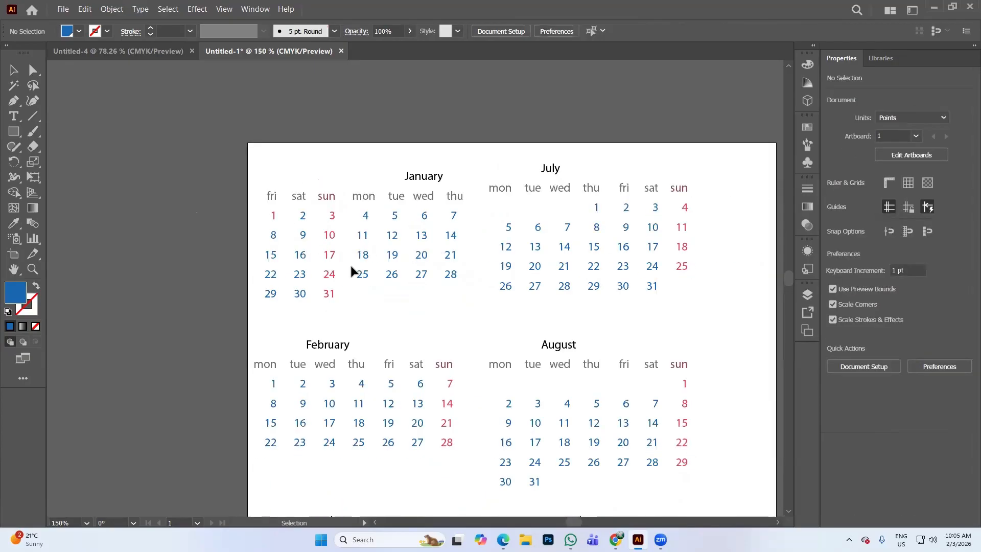
{"action": "left_click_drag", "start_coordinate": [380, 252], "coordinate": [386, 240]}
{"action": "left_click_drag", "start_coordinate": [473, 200], "coordinate": [452, 288]}
{"action": "left_click", "coordinate": [177, 232]}
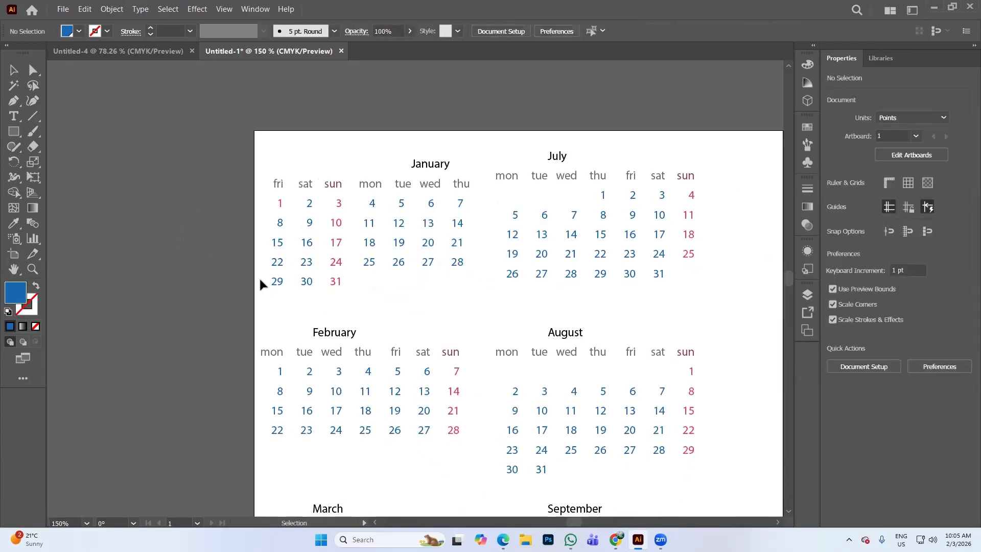
{"action": "scroll", "coordinate": [405, 263], "scroll_direction": "down", "scroll_amount": 1}
{"action": "scroll", "coordinate": [435, 256], "scroll_direction": "down", "scroll_amount": 1}
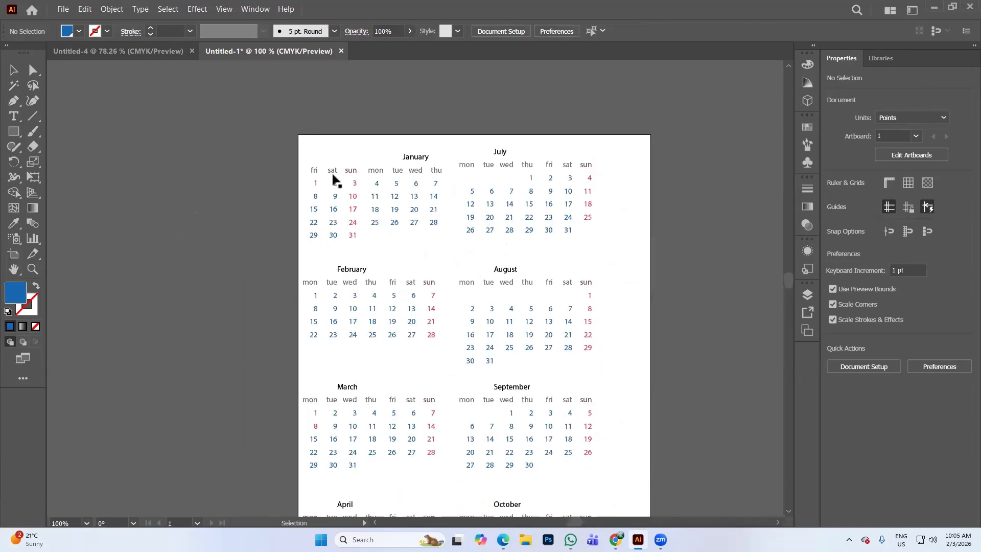
{"action": "left_click", "coordinate": [341, 51]}
{"action": "left_click", "coordinate": [554, 287]}
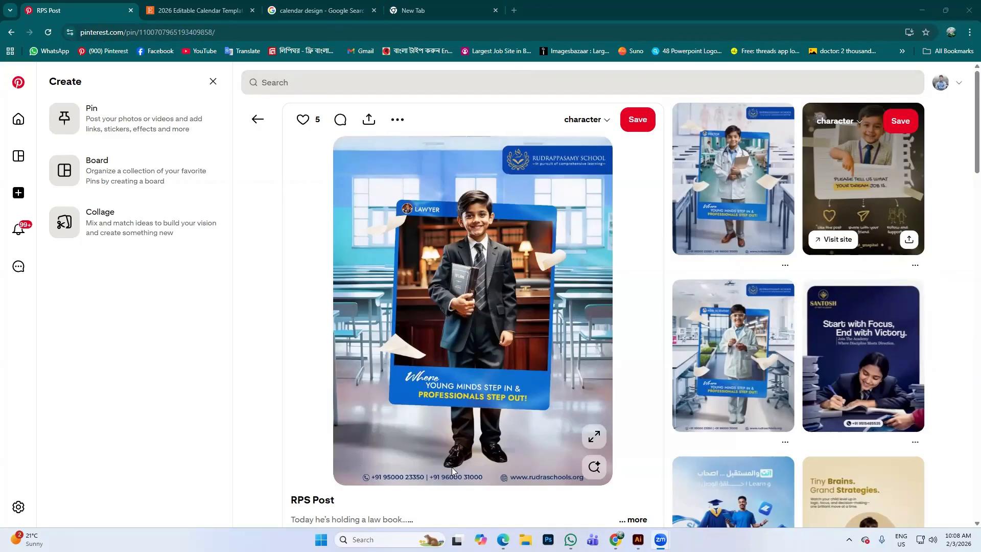
- Back in Chrome, close Pinterest's Create panel and visit the source post of the "Please tell us what your dream job is" pin, dismissing the sign-up prompt
{"action": "scroll", "coordinate": [615, 454], "scroll_direction": "down", "scroll_amount": 1}
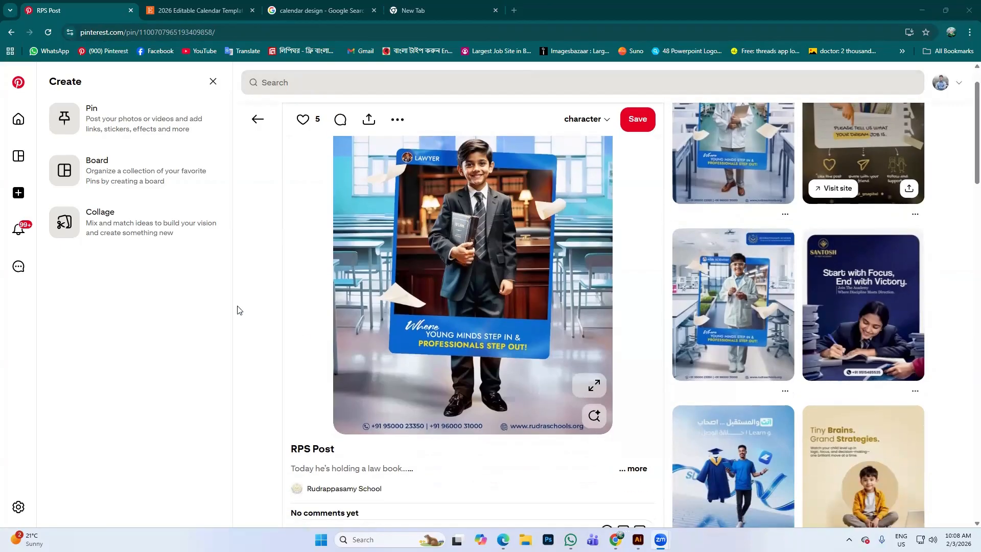
{"action": "left_click", "coordinate": [213, 81]}
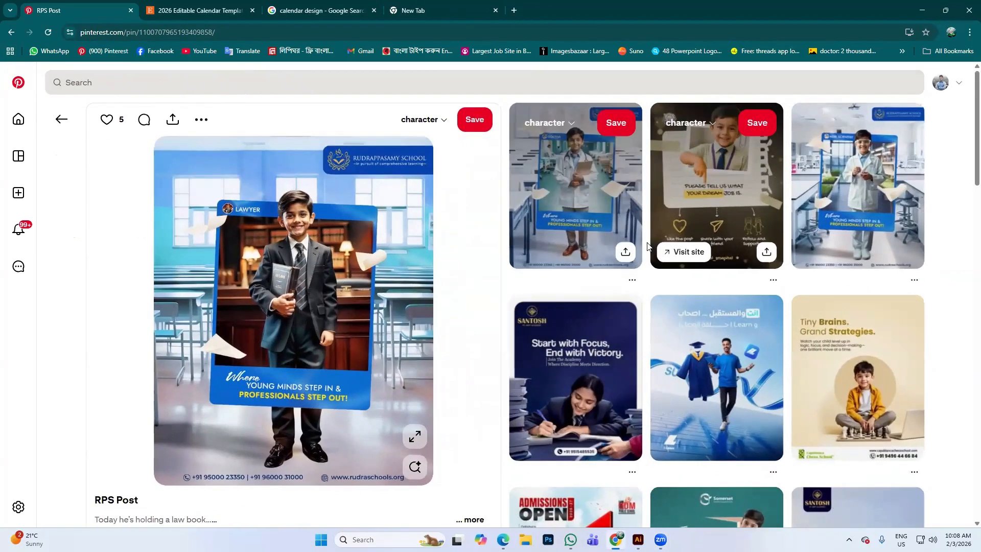
{"action": "left_click", "coordinate": [687, 252]}
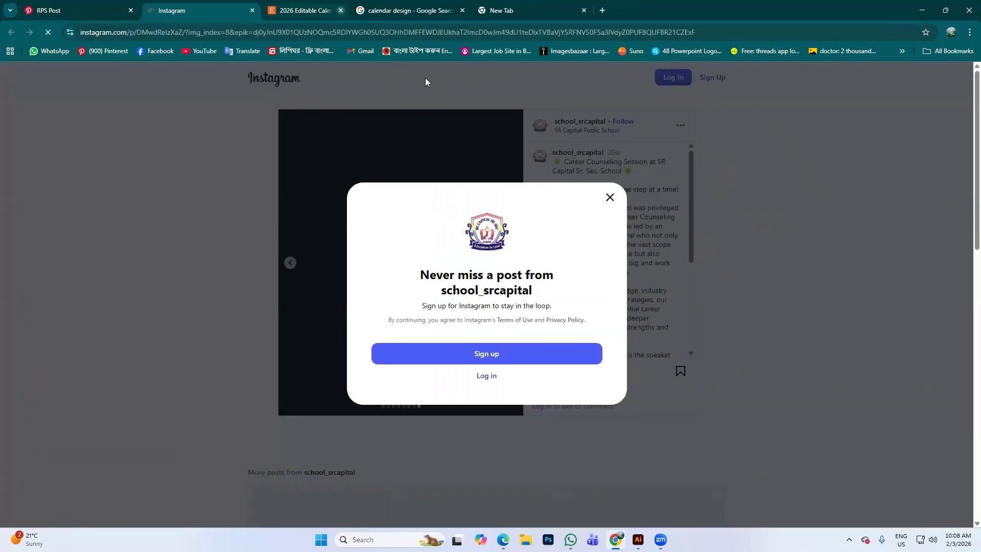
{"action": "left_click", "coordinate": [610, 198]}
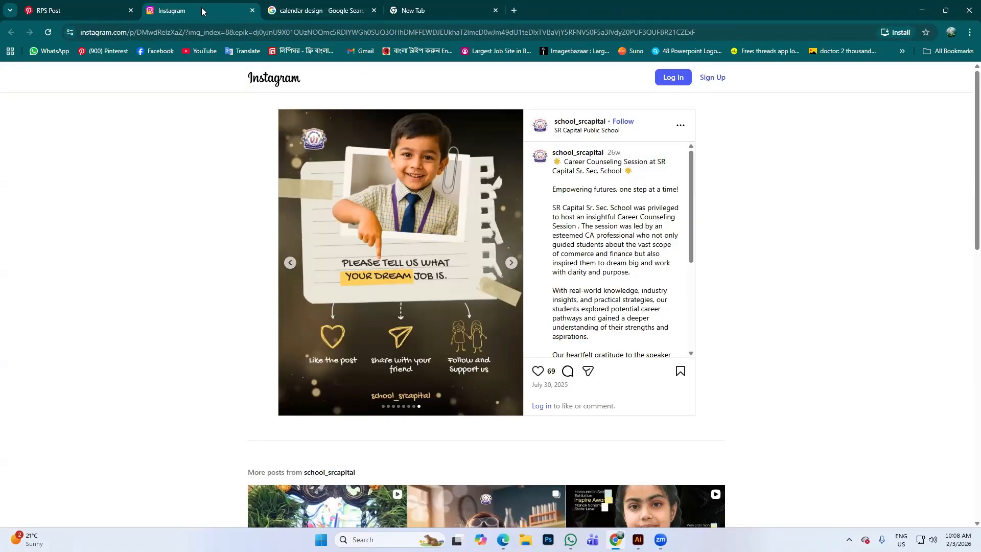
- Return to the "RPS Post" pin on Pinterest and look over the related school poster designs
{"action": "left_click", "coordinate": [71, 10]}
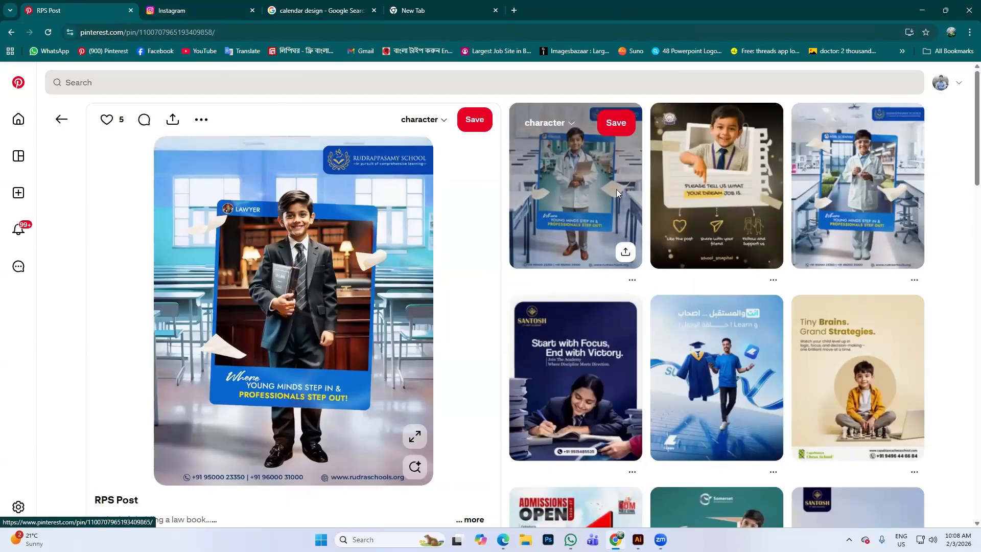
{"action": "scroll", "coordinate": [351, 257], "scroll_direction": "down", "scroll_amount": 1}
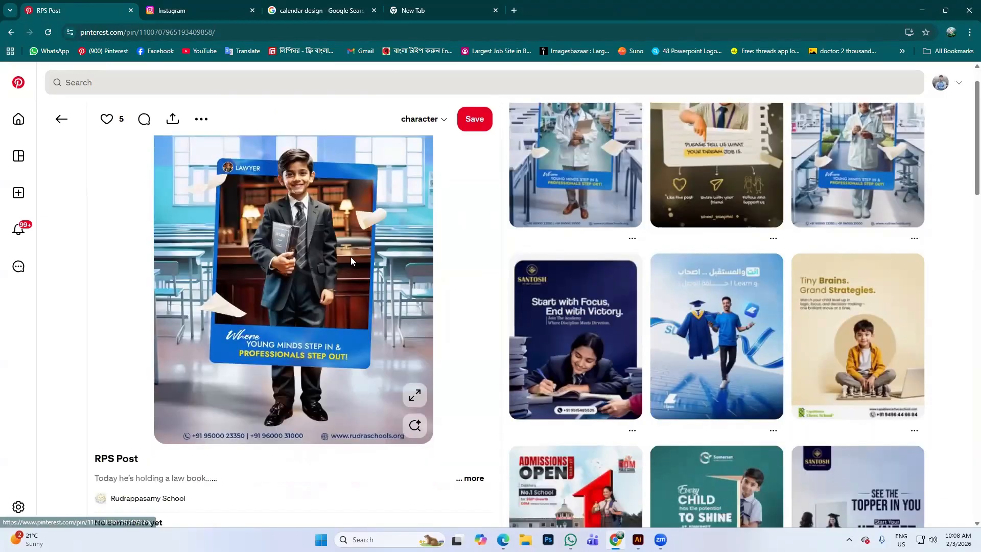
{"action": "scroll", "coordinate": [351, 261], "scroll_direction": "down", "scroll_amount": 4}
{"action": "scroll", "coordinate": [381, 252], "scroll_direction": "up", "scroll_amount": 5}
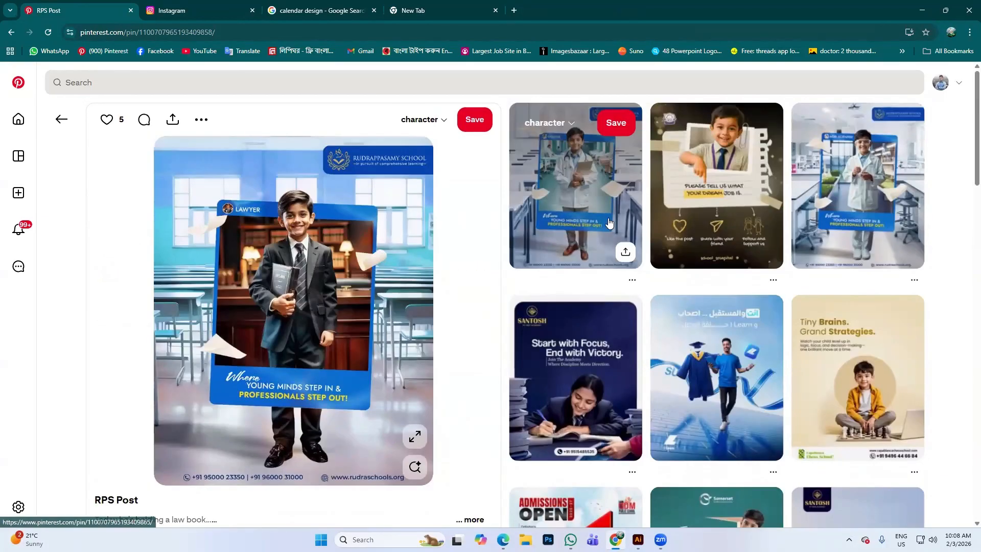
- Look over the saved boards and unorganized ideas on the profile page, with a brief visit to the home feed
{"action": "left_click", "coordinate": [941, 83]}
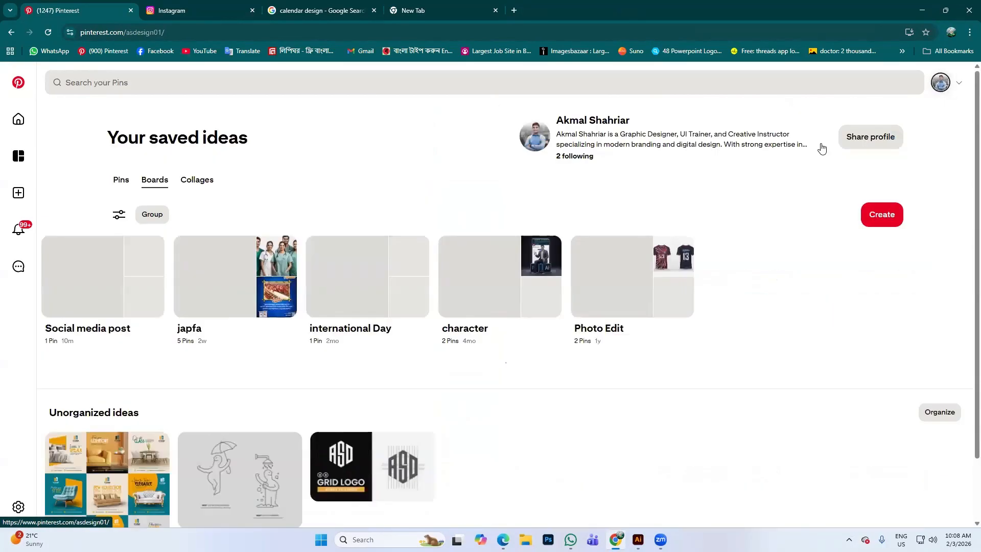
{"action": "scroll", "coordinate": [477, 228], "scroll_direction": "down", "scroll_amount": 2}
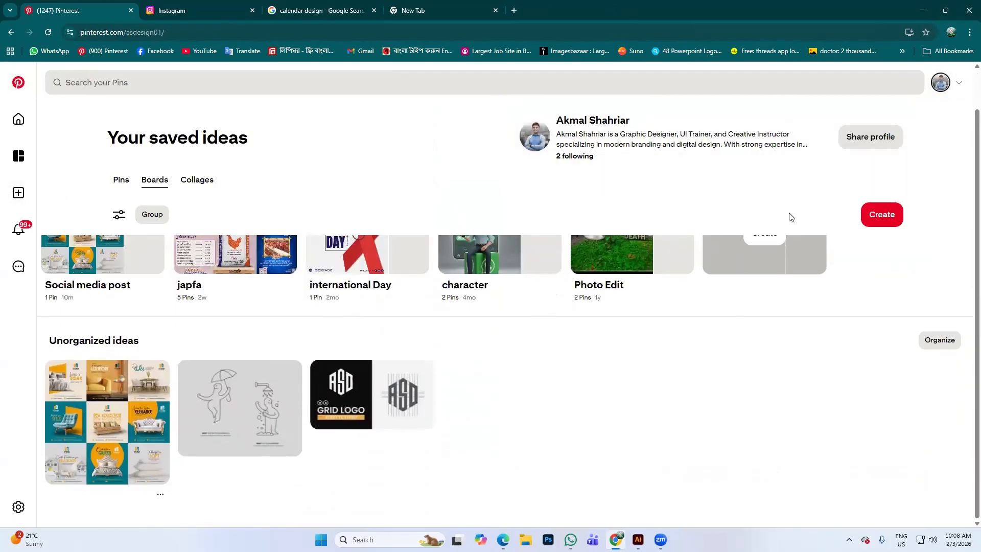
{"action": "left_click", "coordinate": [19, 83]}
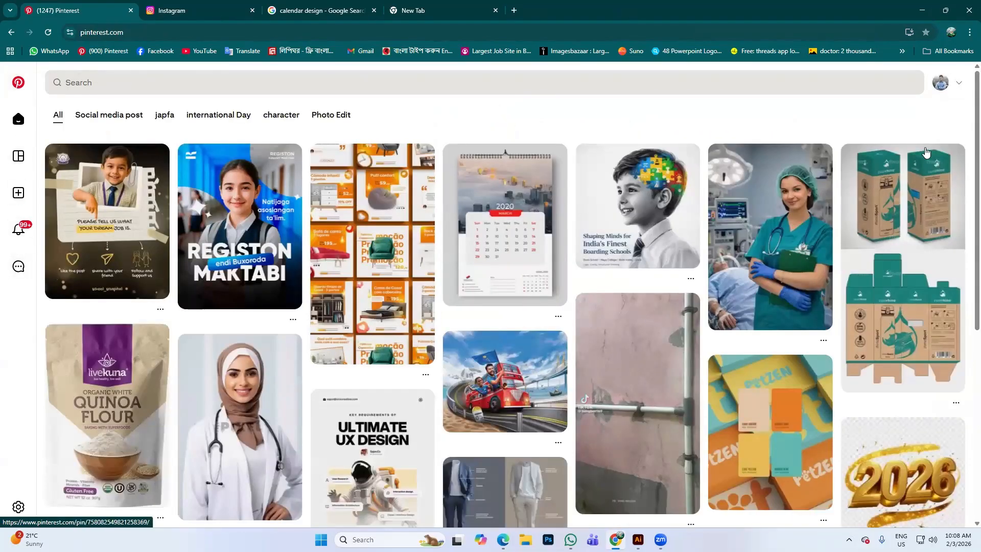
{"action": "left_click", "coordinate": [939, 87]}
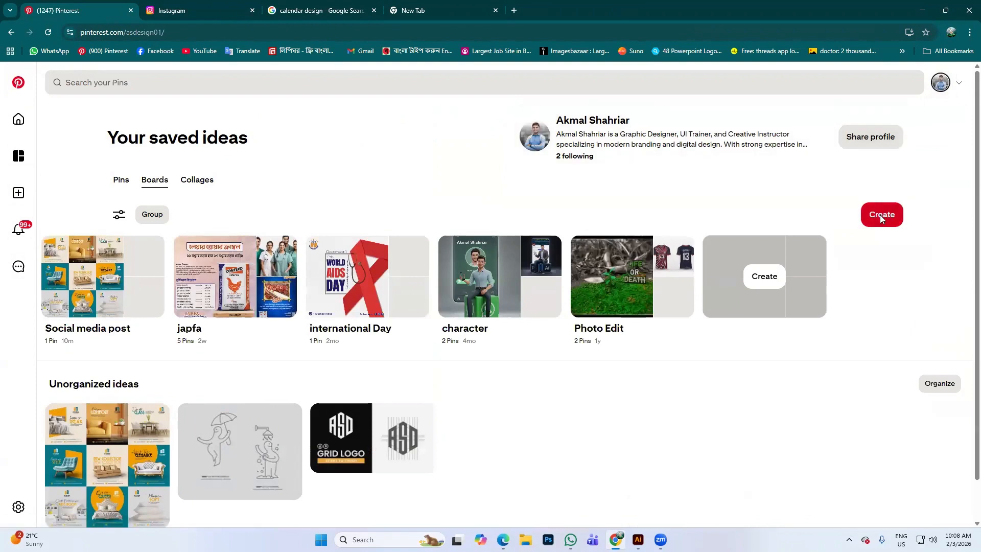
- Check the board sorting options and the account menu on the saved ideas page
{"action": "left_click", "coordinate": [119, 215]}
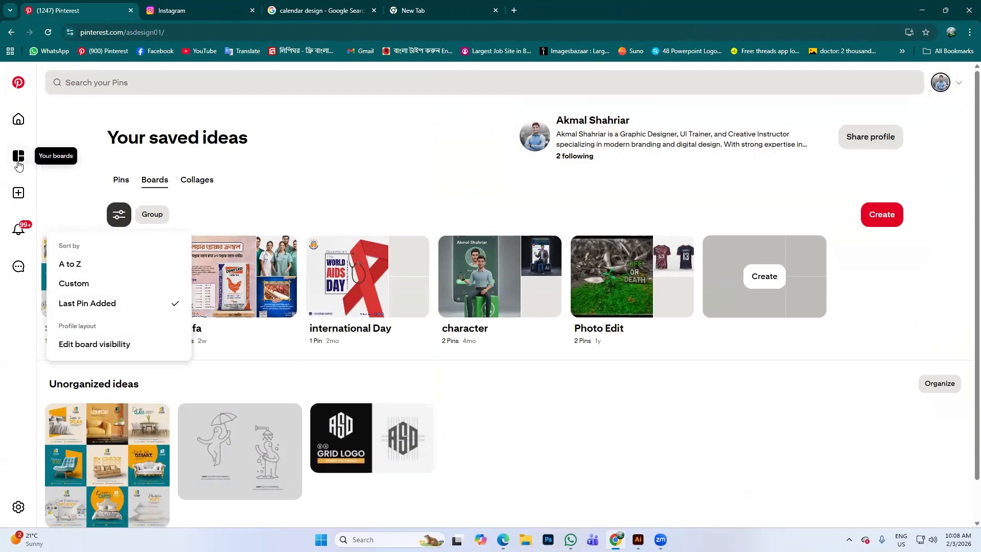
{"action": "right_click", "coordinate": [18, 80]}
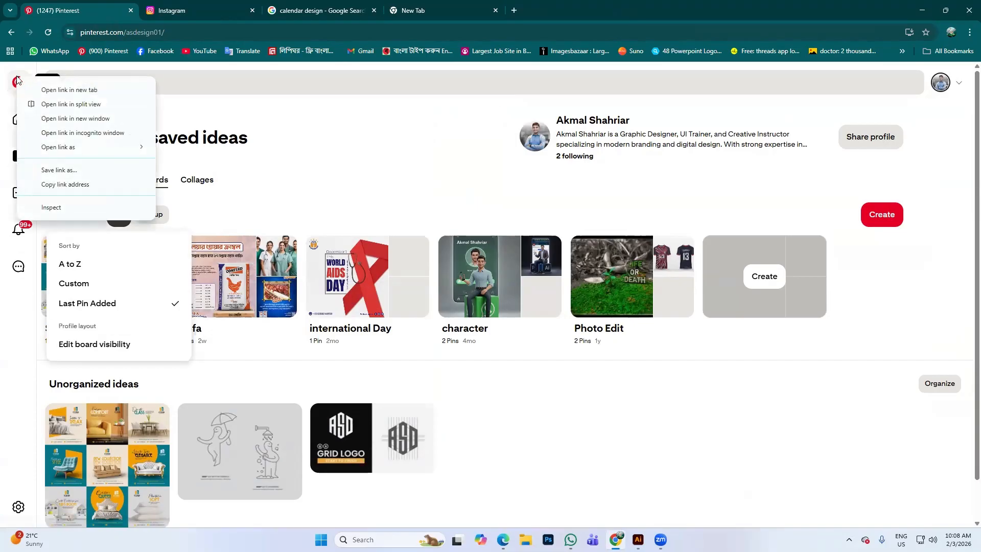
{"action": "left_click", "coordinate": [343, 145]}
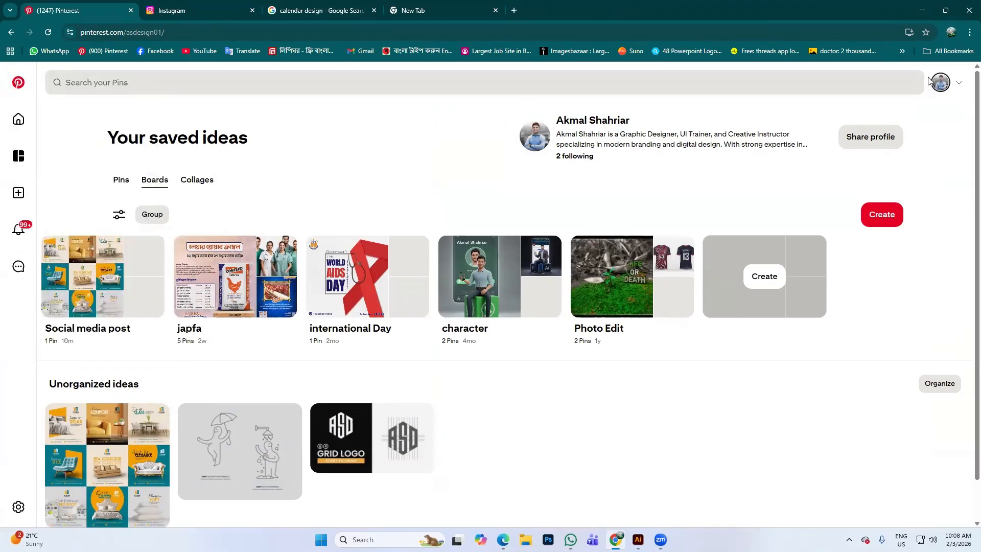
{"action": "left_click", "coordinate": [958, 83]}
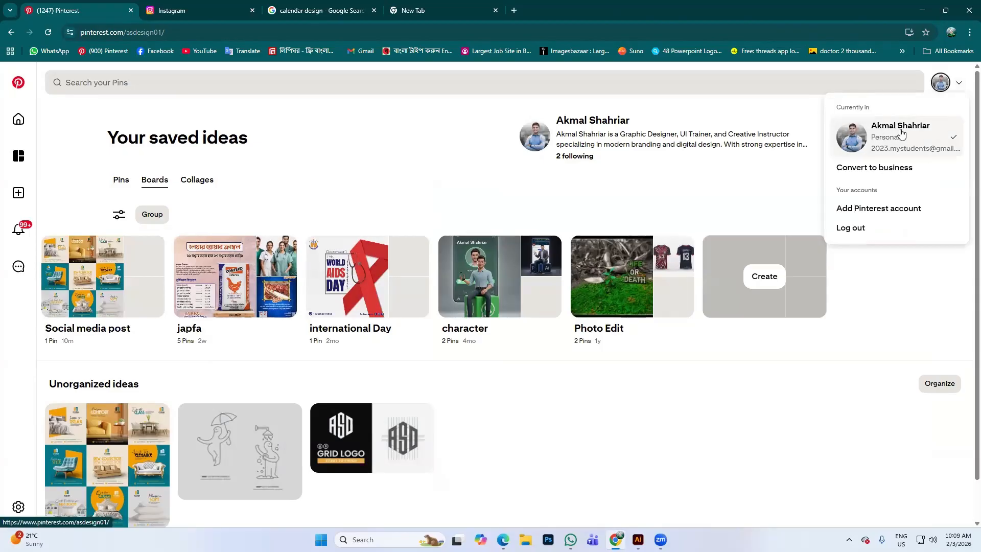
{"action": "scroll", "coordinate": [18, 467], "scroll_direction": "down", "scroll_amount": 1}
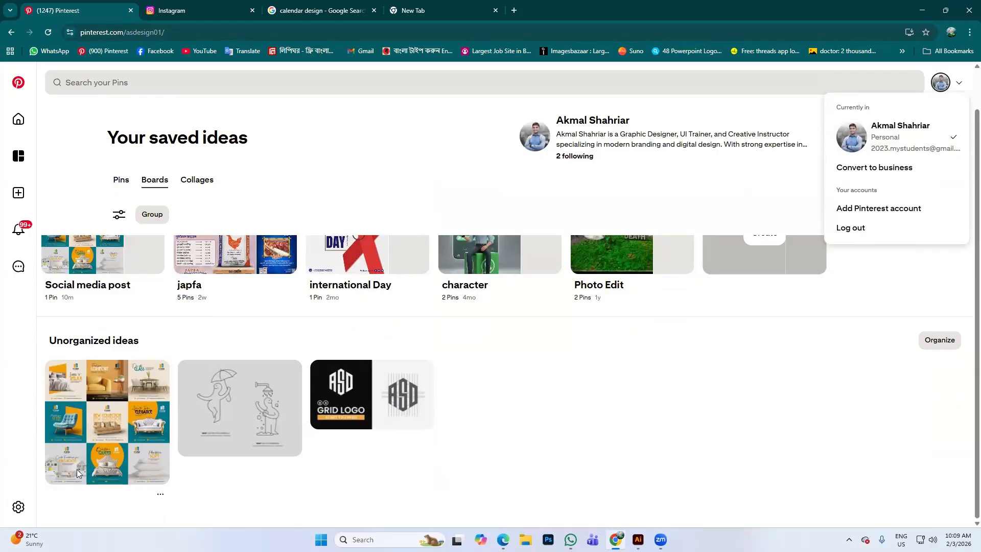
- Open the account settings and go through the name, About, pronouns, Website and Username fields of Edit profile
{"action": "left_click", "coordinate": [18, 507]}
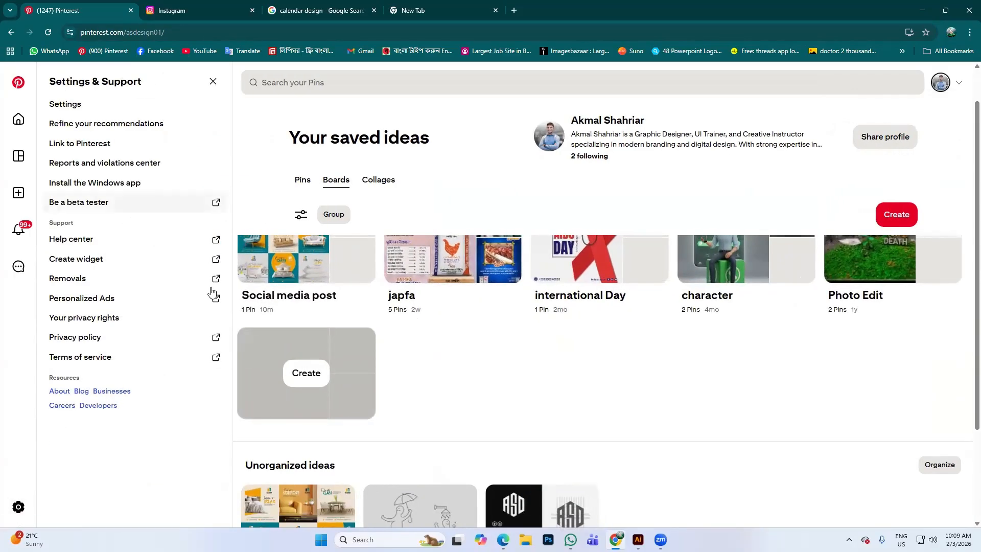
{"action": "left_click", "coordinate": [87, 111]}
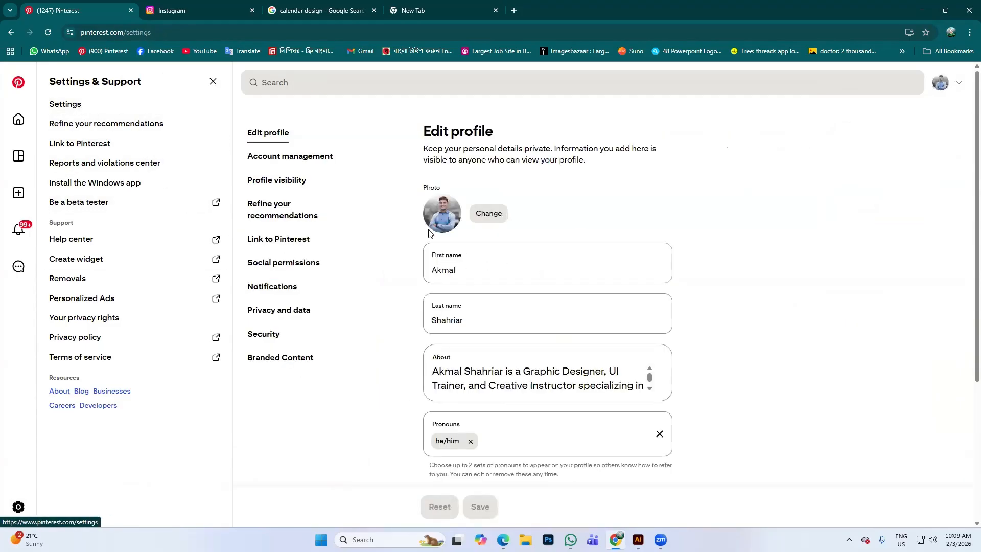
{"action": "double_click", "coordinate": [453, 270]}
{"action": "double_click", "coordinate": [466, 321]}
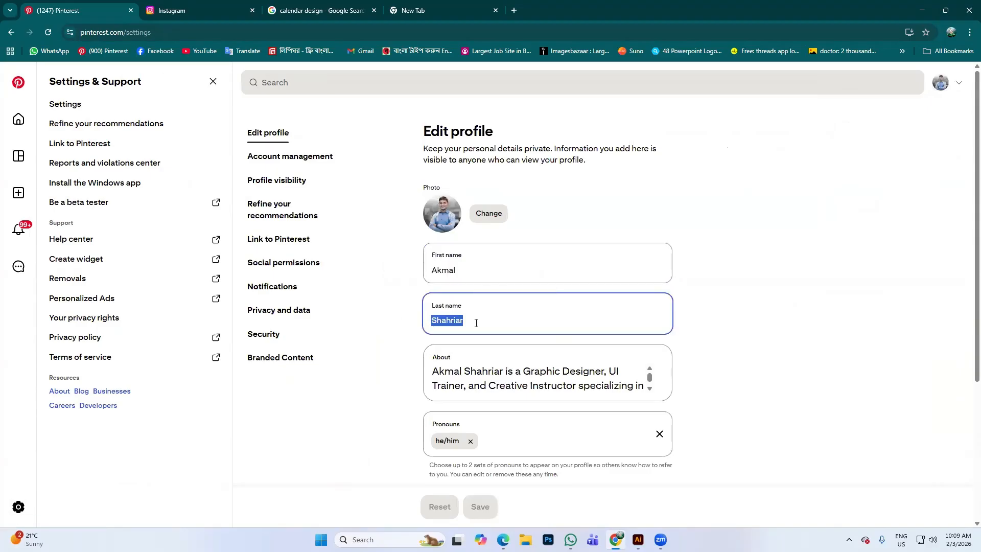
{"action": "scroll", "coordinate": [473, 322], "scroll_direction": "down", "scroll_amount": 2}
{"action": "left_click", "coordinate": [651, 285]}
{"action": "left_click_drag", "start_coordinate": [649, 280], "coordinate": [427, 264]}
{"action": "scroll", "coordinate": [471, 305], "scroll_direction": "down", "scroll_amount": 1}
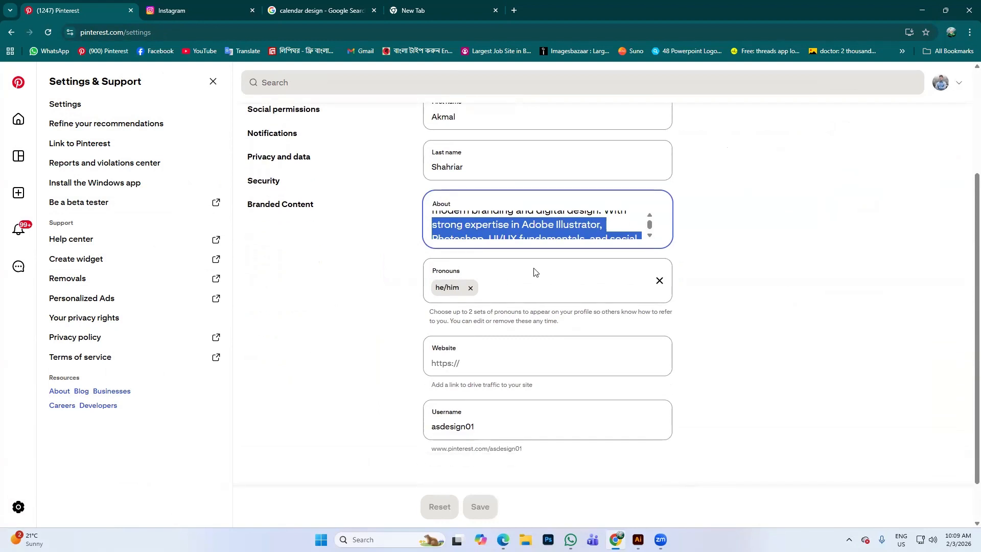
{"action": "scroll", "coordinate": [522, 304], "scroll_direction": "down", "scroll_amount": 1}
{"action": "left_click", "coordinate": [440, 313]}
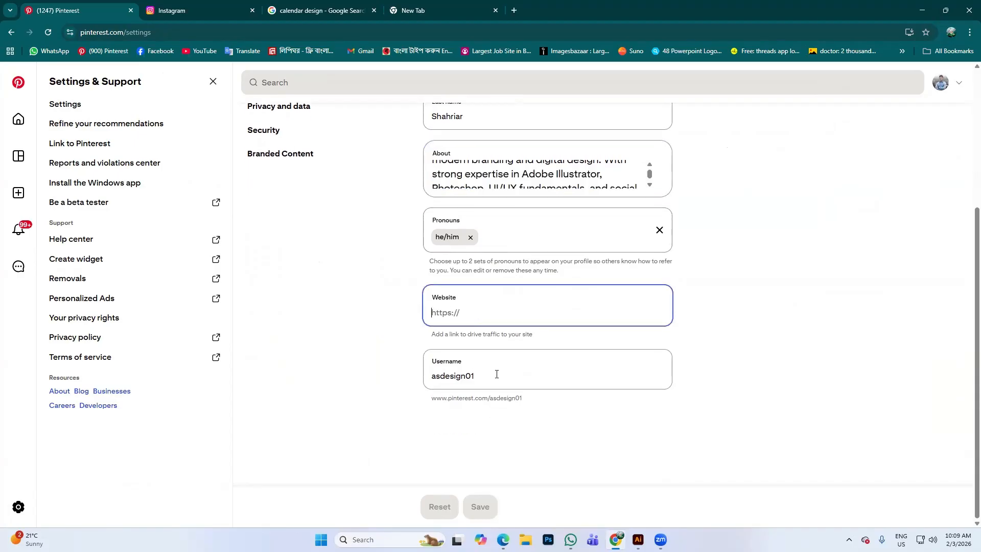
- Review the Profile visibility settings and the recent activity pins under Refine your recommendations
{"action": "scroll", "coordinate": [296, 158], "scroll_direction": "up", "scroll_amount": 4}
{"action": "left_click", "coordinate": [282, 188]}
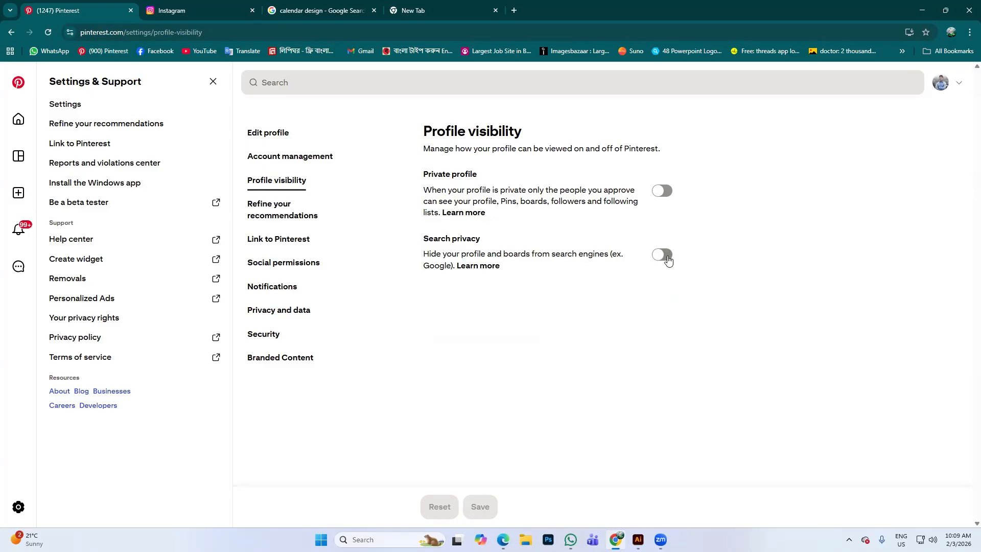
{"action": "left_click", "coordinate": [265, 218]}
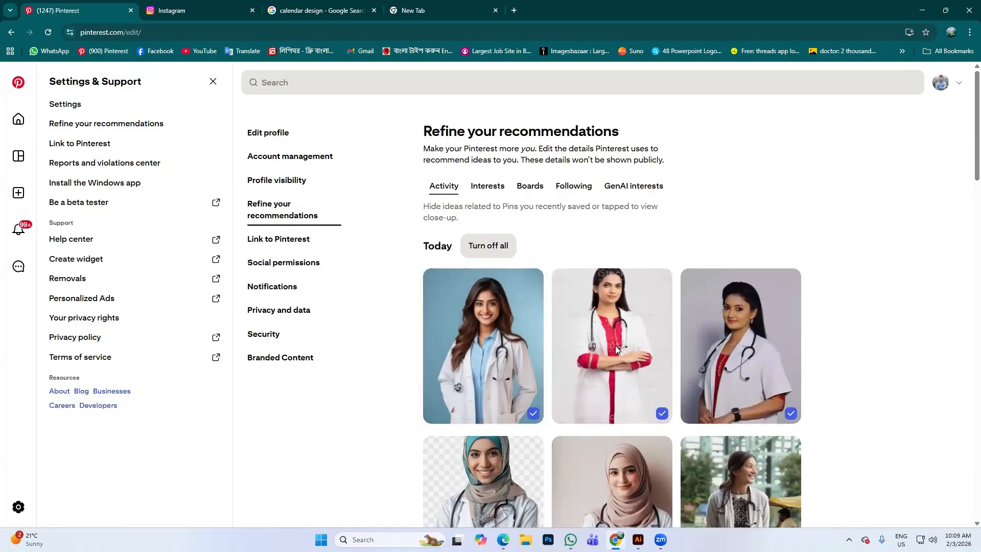
{"action": "scroll", "coordinate": [631, 378], "scroll_direction": "down", "scroll_amount": 2}
{"action": "scroll", "coordinate": [631, 378], "scroll_direction": "down", "scroll_amount": 5}
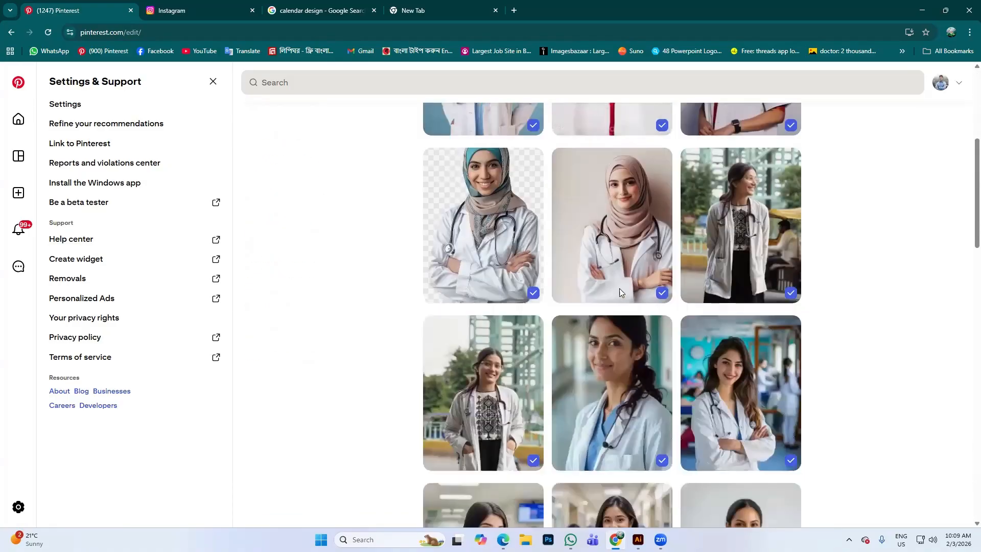
{"action": "scroll", "coordinate": [754, 281], "scroll_direction": "up", "scroll_amount": 4}
{"action": "scroll", "coordinate": [754, 281], "scroll_direction": "down", "scroll_amount": 12}
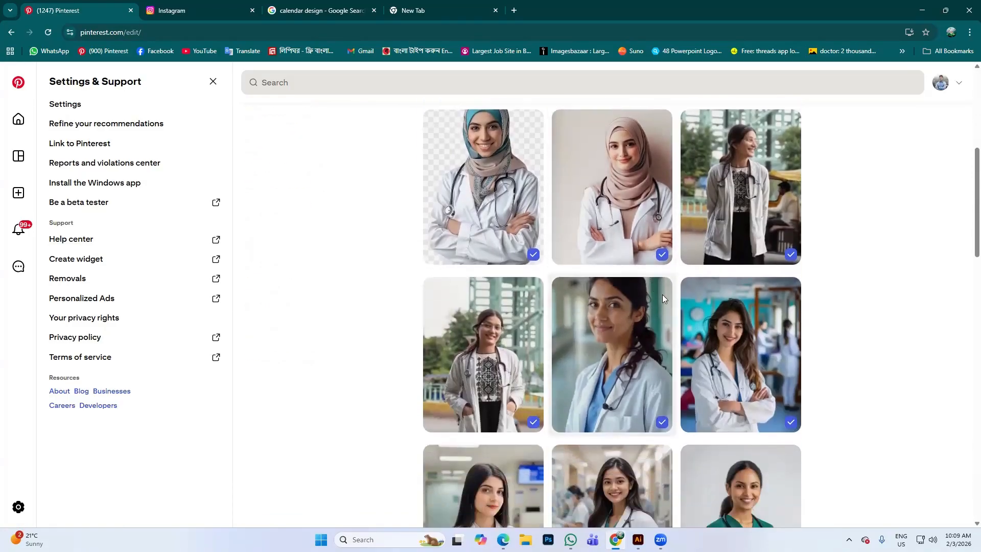
{"action": "scroll", "coordinate": [611, 335], "scroll_direction": "down", "scroll_amount": 3}
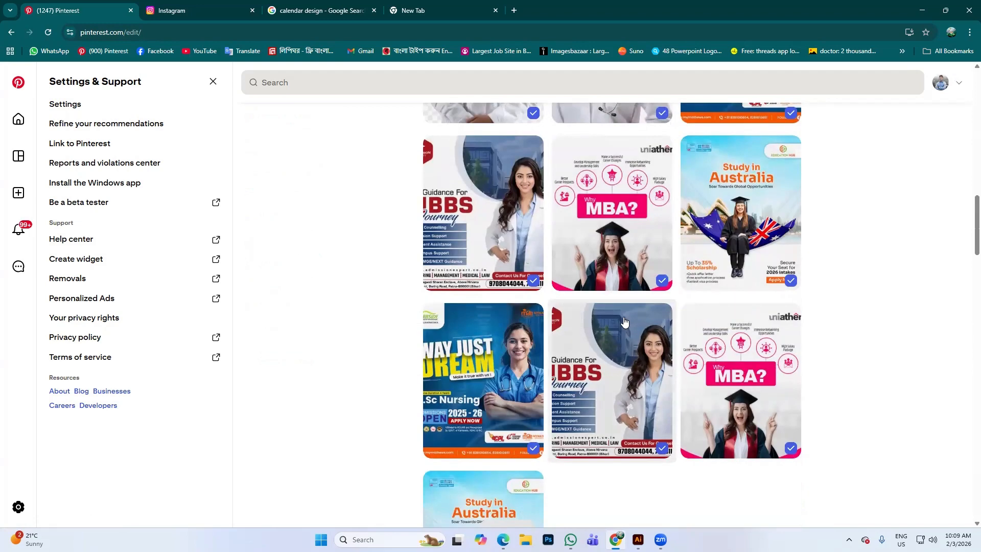
{"action": "scroll", "coordinate": [611, 335], "scroll_direction": "up", "scroll_amount": 15}
{"action": "scroll", "coordinate": [204, 186], "scroll_direction": "up", "scroll_amount": 2}
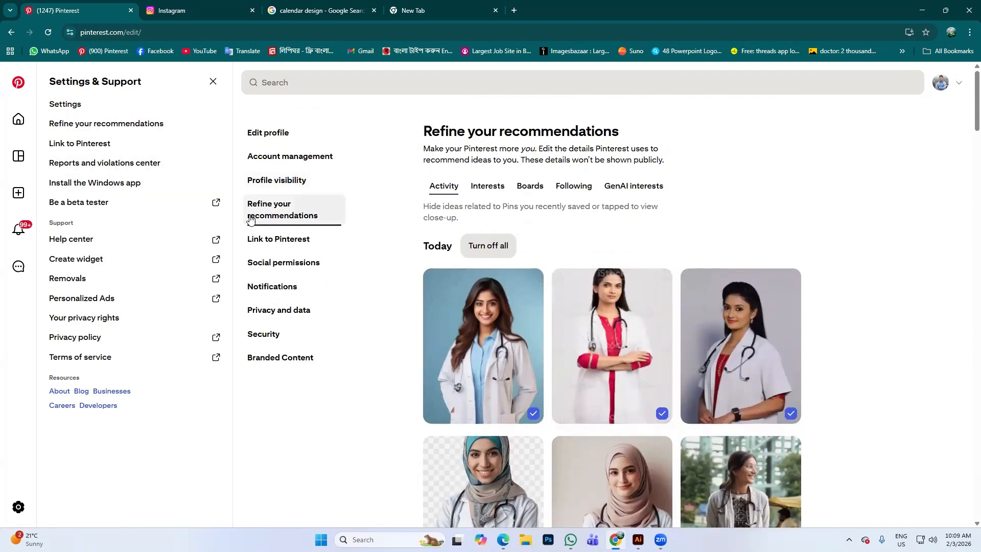
- Review the Link to Pinterest claim options and the mention, message and comment settings under Social permissions
{"action": "left_click", "coordinate": [275, 246]}
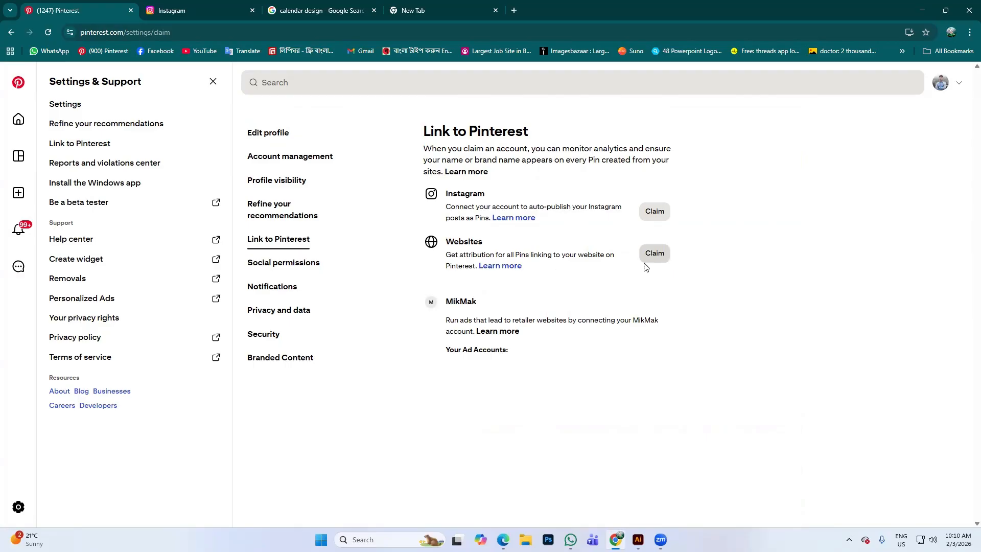
{"action": "left_click", "coordinate": [282, 263]}
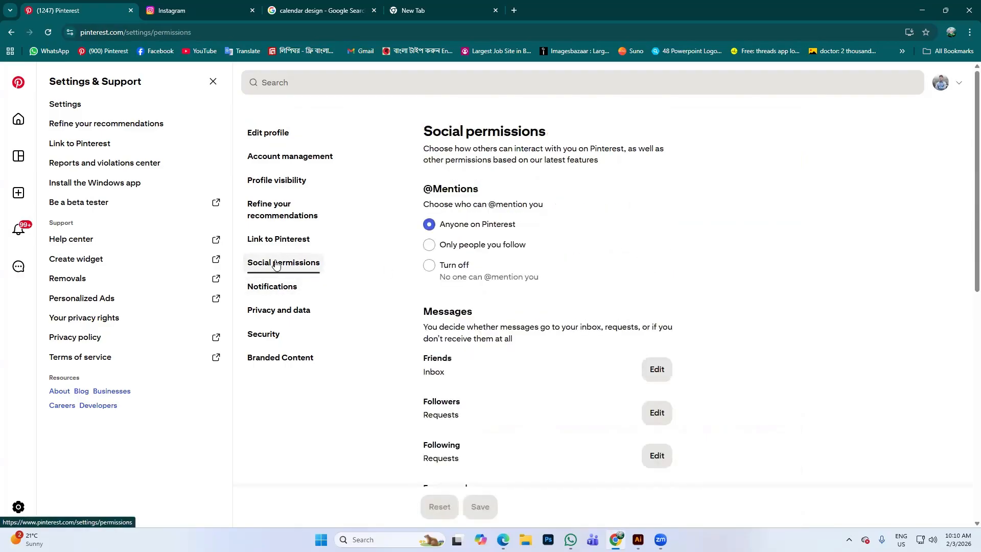
{"action": "scroll", "coordinate": [503, 256], "scroll_direction": "down", "scroll_amount": 3}
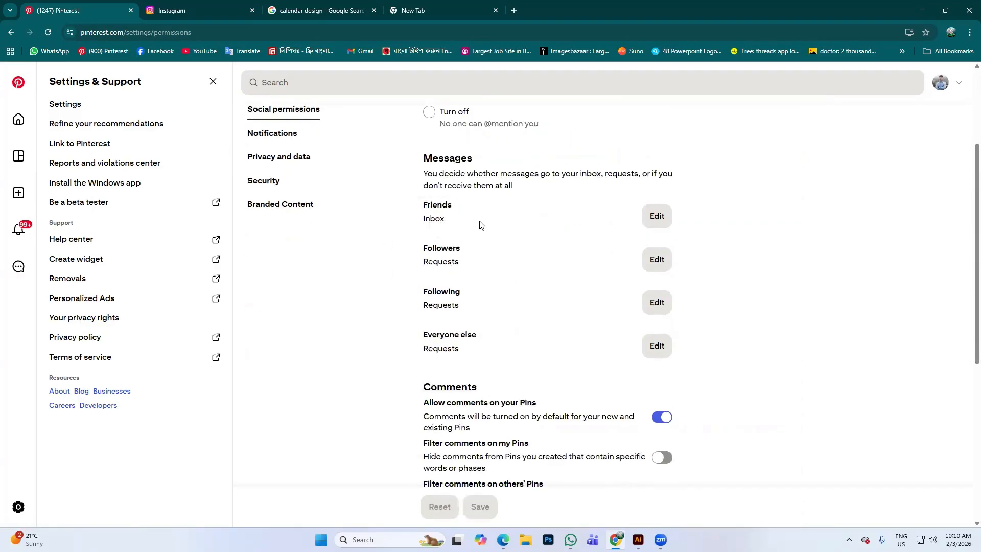
{"action": "scroll", "coordinate": [481, 221], "scroll_direction": "up", "scroll_amount": 2}
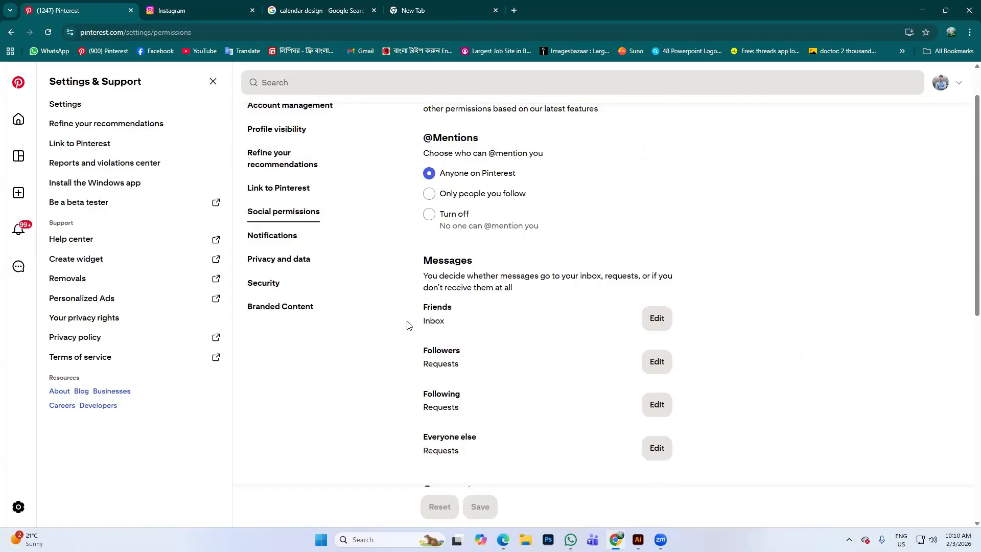
{"action": "scroll", "coordinate": [583, 346], "scroll_direction": "down", "scroll_amount": 3}
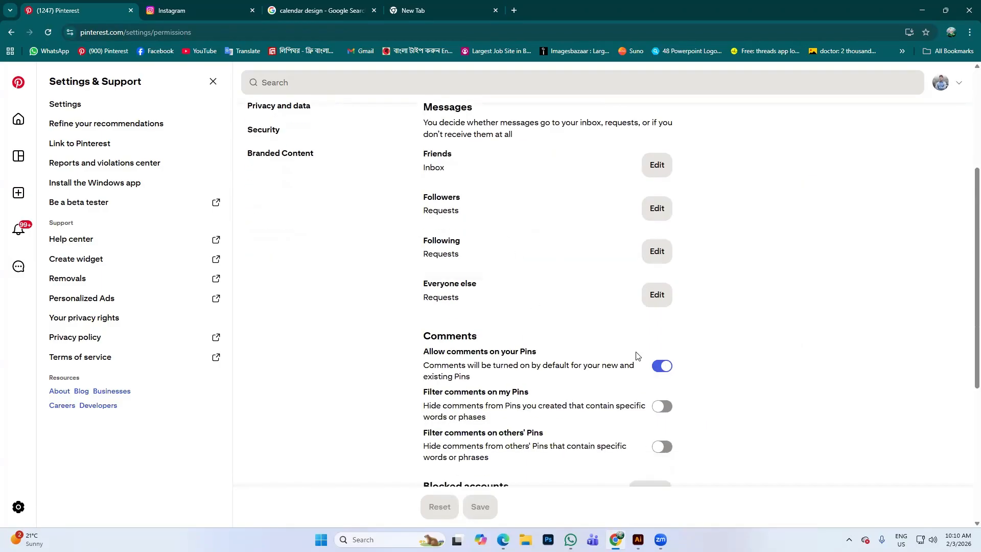
{"action": "scroll", "coordinate": [635, 358], "scroll_direction": "down", "scroll_amount": 4}
{"action": "scroll", "coordinate": [410, 328], "scroll_direction": "up", "scroll_amount": 8}
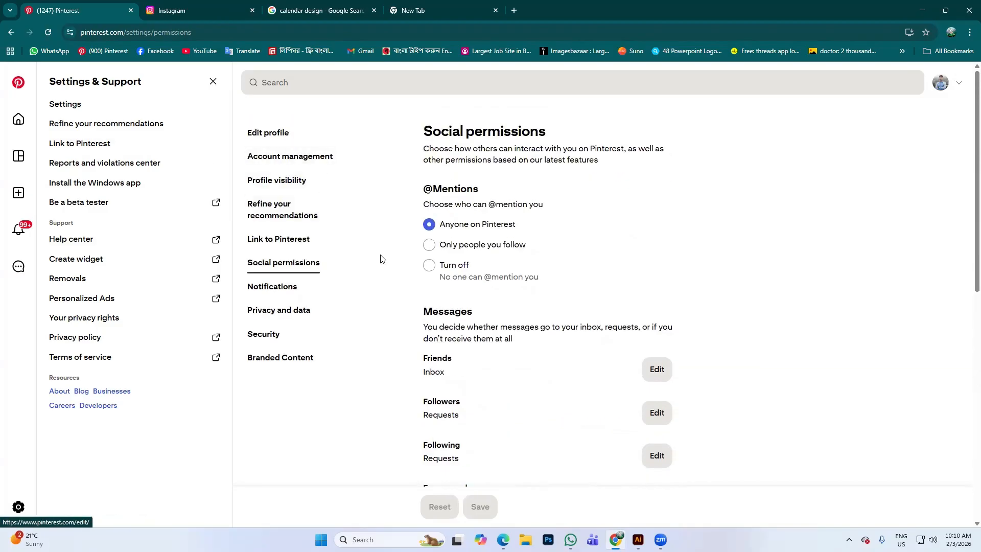
- Look through the Notifications settings and the Branded Content sign-up page
{"action": "left_click", "coordinate": [284, 292]}
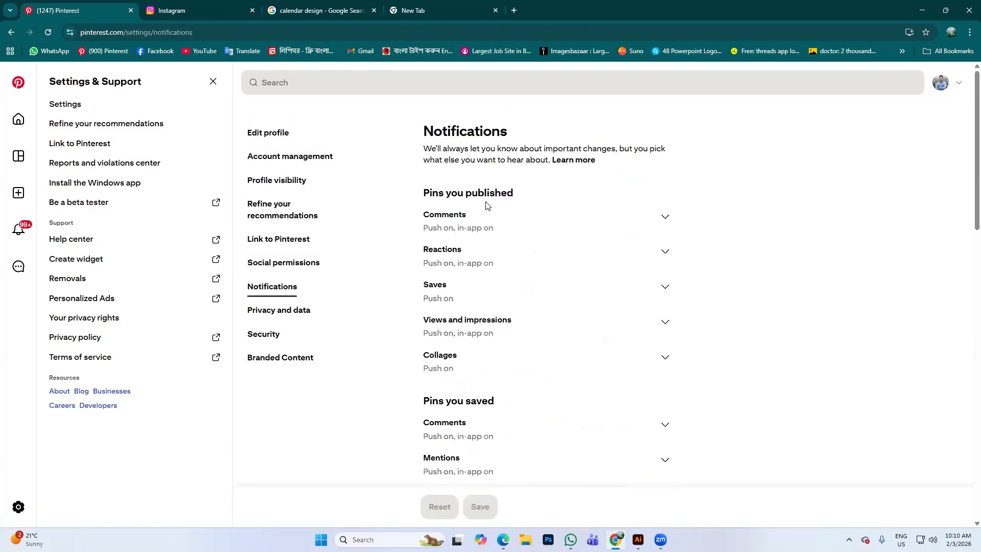
{"action": "scroll", "coordinate": [486, 204], "scroll_direction": "down", "scroll_amount": 2}
{"action": "scroll", "coordinate": [486, 220], "scroll_direction": "up", "scroll_amount": 2}
{"action": "left_click", "coordinate": [279, 356]}
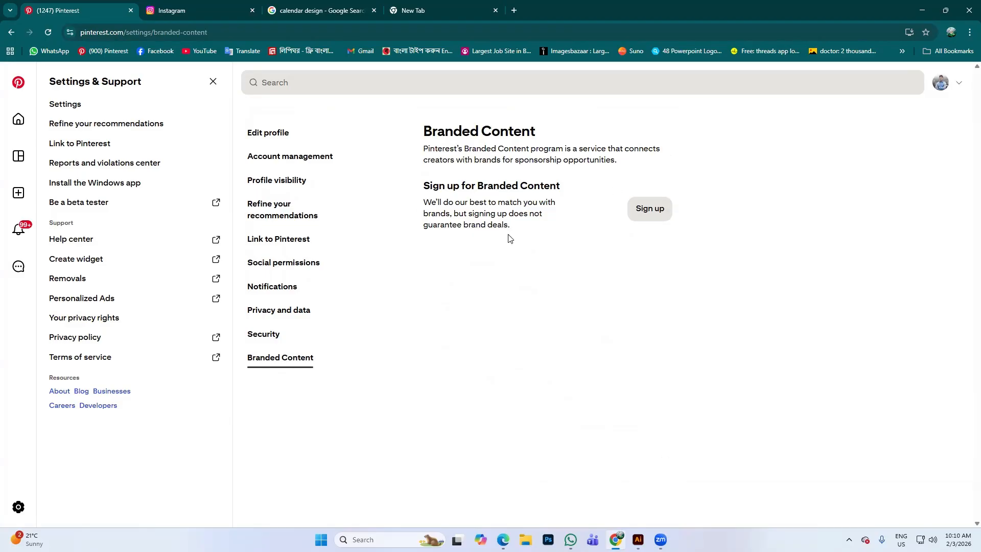
- Examine the Security settings and the ads personalization, GenAI and data request options under Privacy and data
{"action": "left_click", "coordinate": [264, 336]}
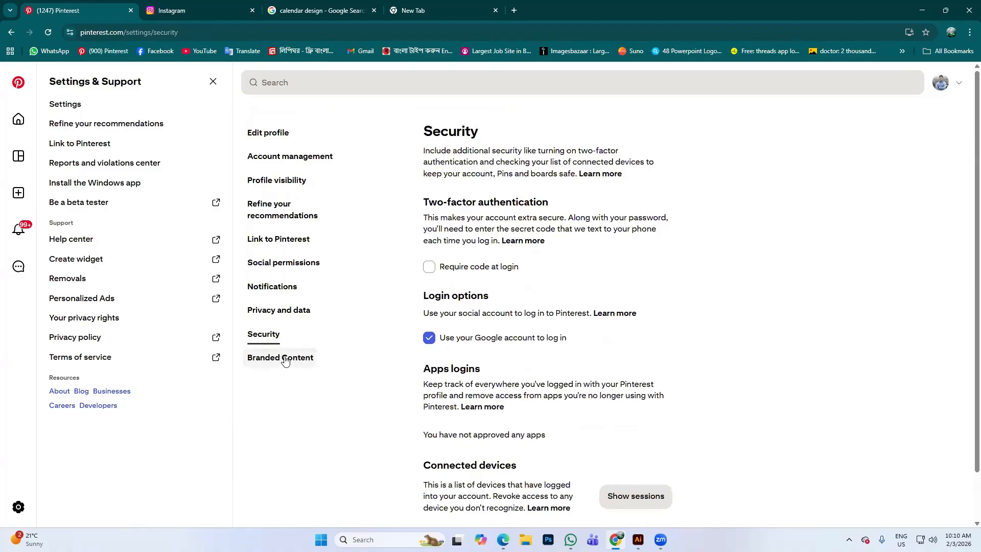
{"action": "left_click", "coordinate": [302, 310]}
{"action": "scroll", "coordinate": [460, 327], "scroll_direction": "down", "scroll_amount": 3}
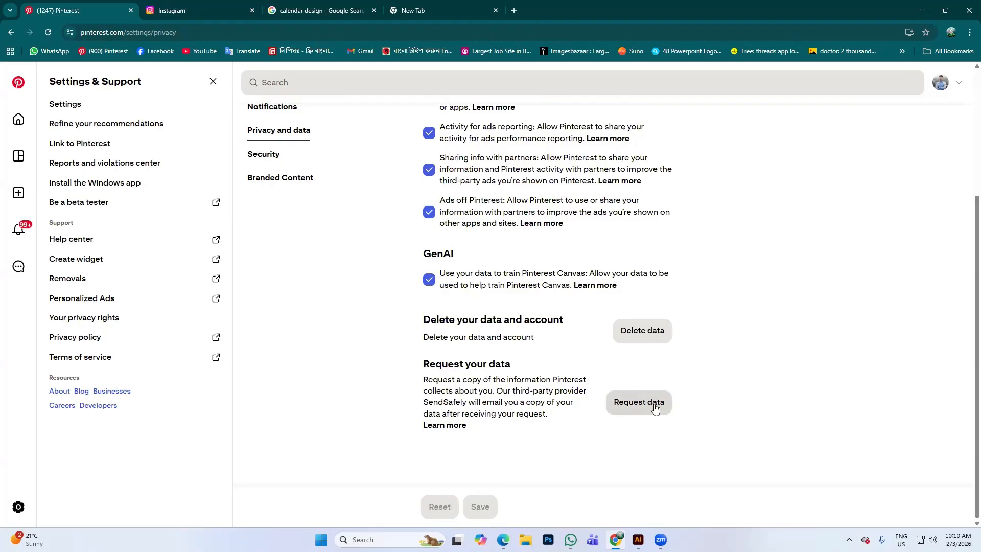
{"action": "scroll", "coordinate": [542, 357], "scroll_direction": "up", "scroll_amount": 1}
{"action": "scroll", "coordinate": [683, 438], "scroll_direction": "up", "scroll_amount": 3}
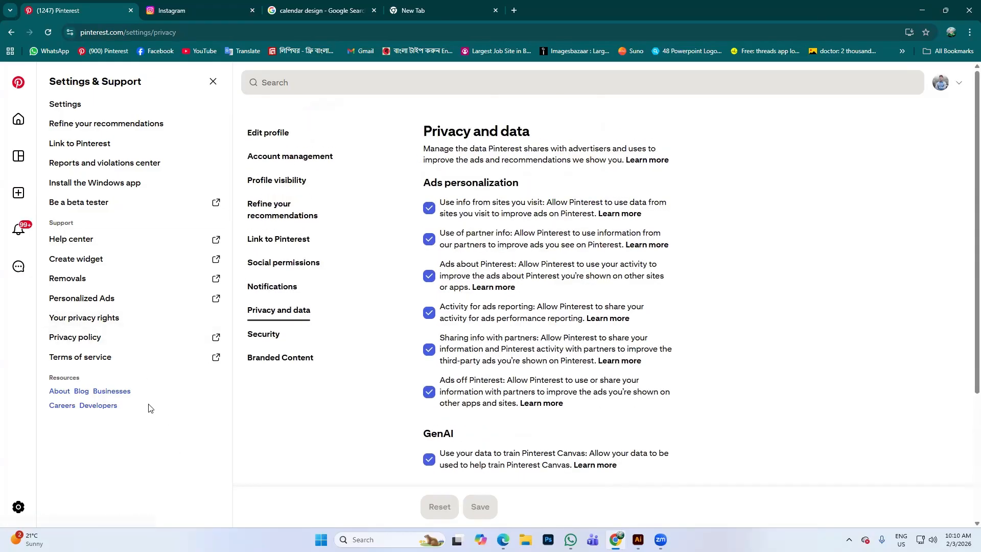
- Return to the saved ideas page, check the account menu options and look over the boards again
{"action": "left_click", "coordinate": [946, 85]}
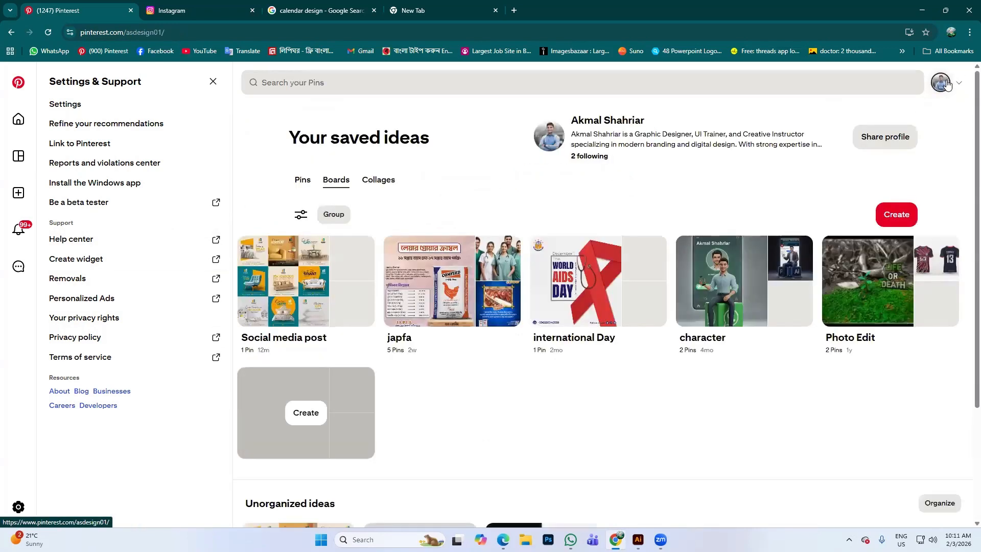
{"action": "left_click", "coordinate": [961, 86]}
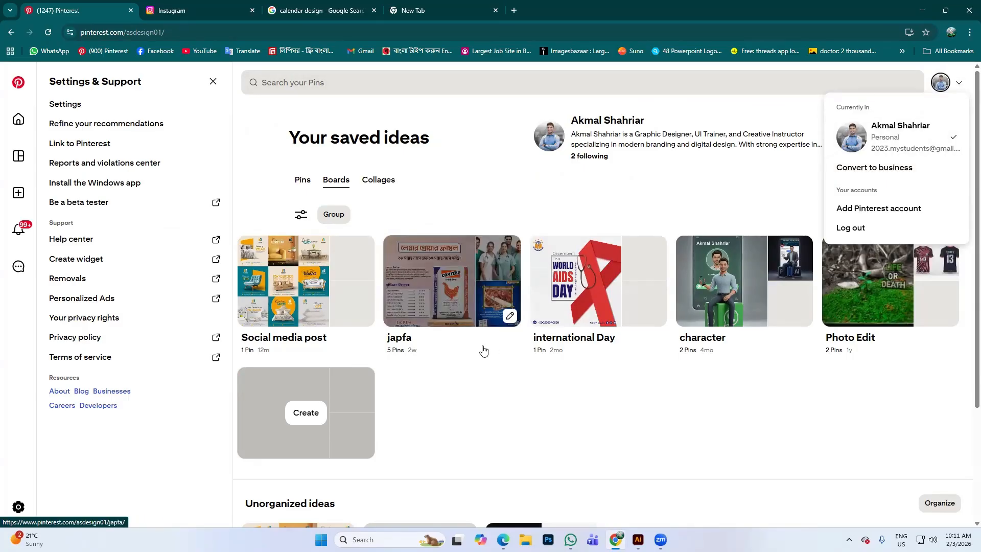
{"action": "left_click", "coordinate": [298, 82]}
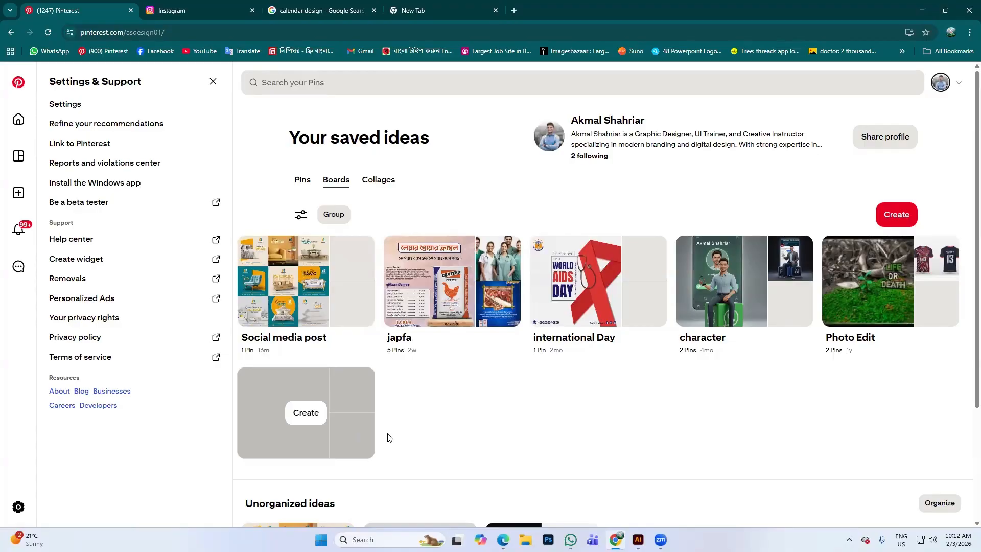
{"action": "scroll", "coordinate": [346, 447], "scroll_direction": "down", "scroll_amount": 3}
{"action": "scroll", "coordinate": [385, 320], "scroll_direction": "up", "scroll_amount": 2}
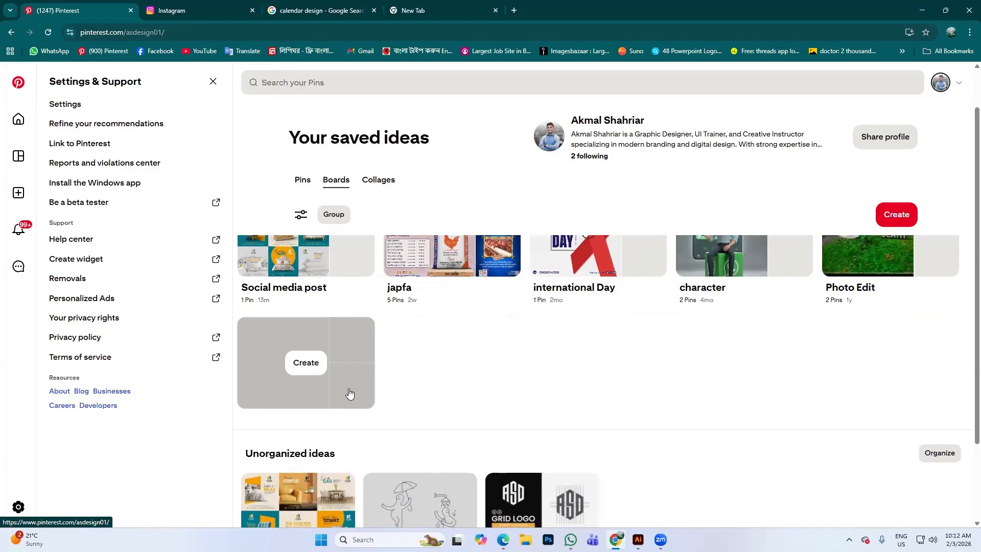
- Search Google for "pinterest pic size" in the empty browser tab
{"action": "scroll", "coordinate": [317, 394], "scroll_direction": "up", "scroll_amount": 1}
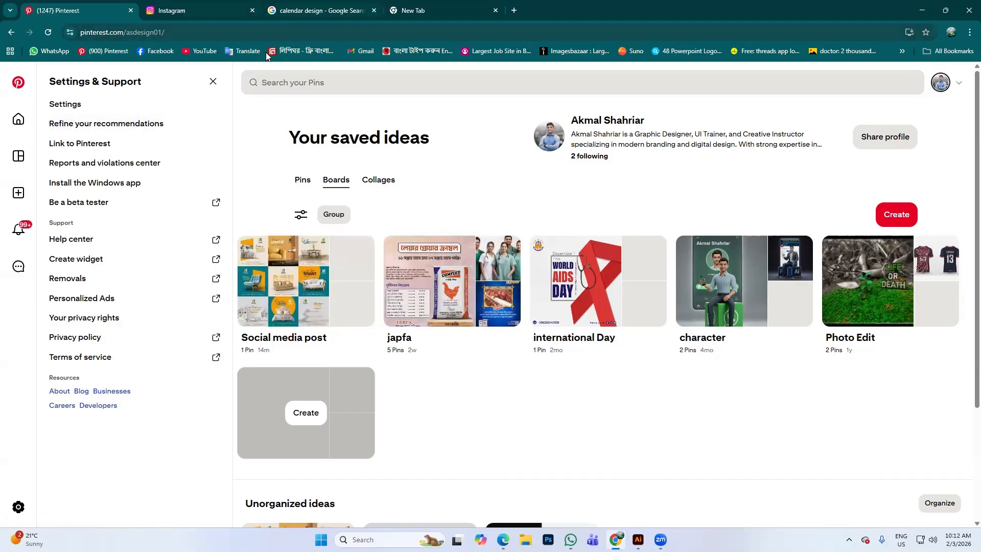
{"action": "left_click", "coordinate": [428, 10]}
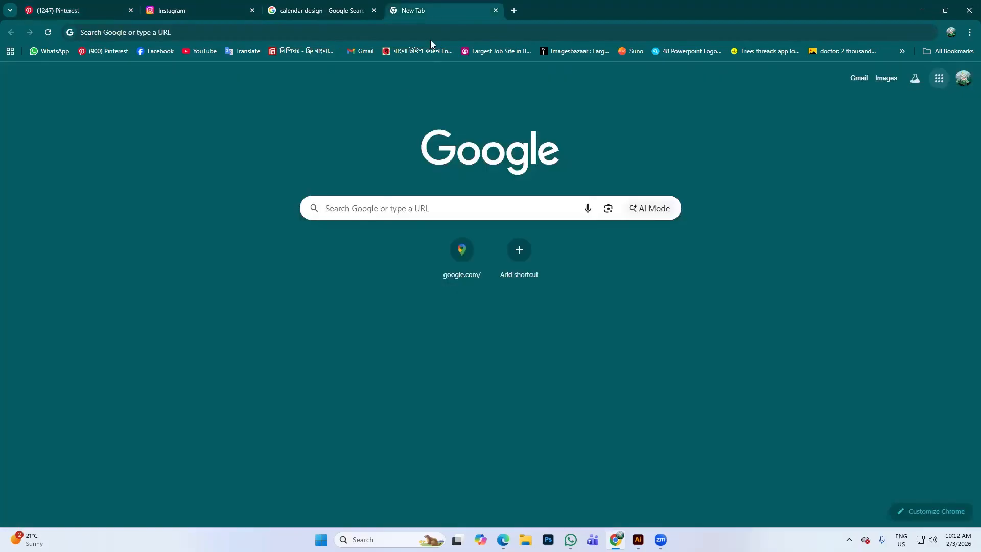
{"action": "left_click", "coordinate": [386, 208]}
{"action": "type", "text": "pint"}
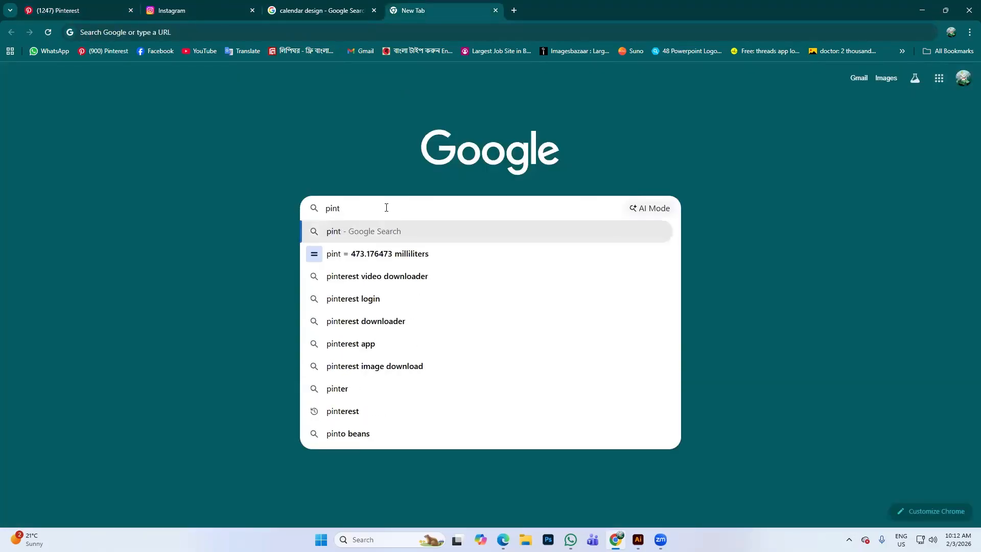
{"action": "type", "text": "er"}
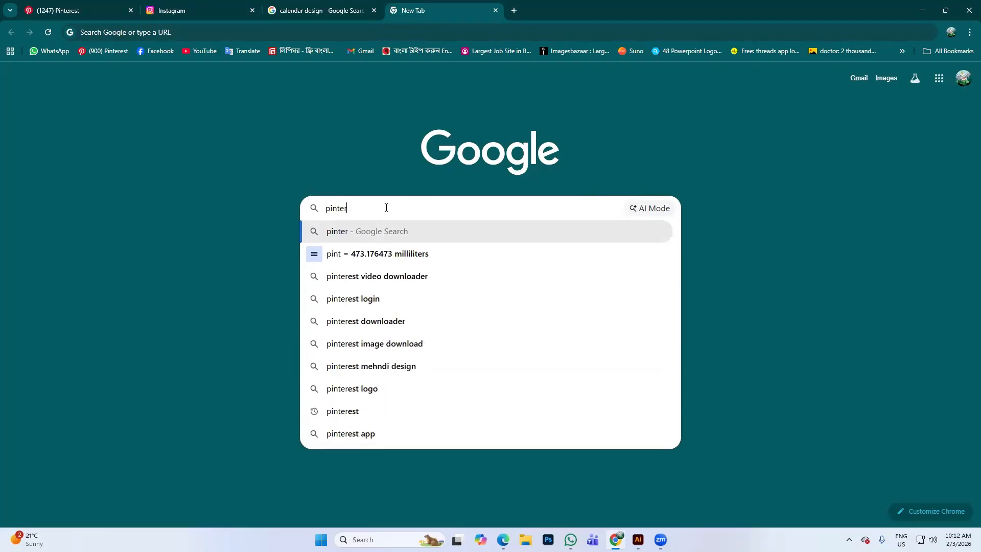
{"action": "type", "text": "est"}
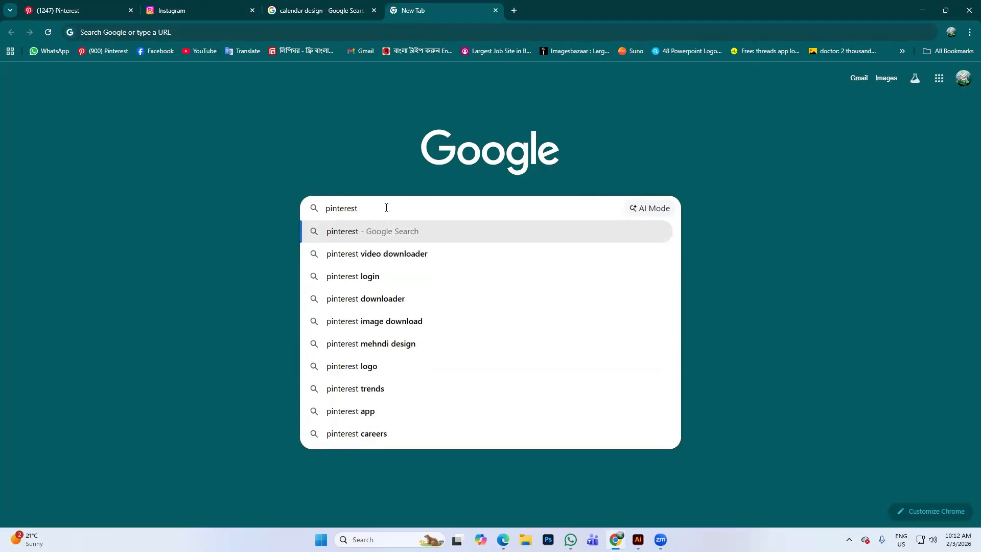
{"action": "type", "text": " pi"}
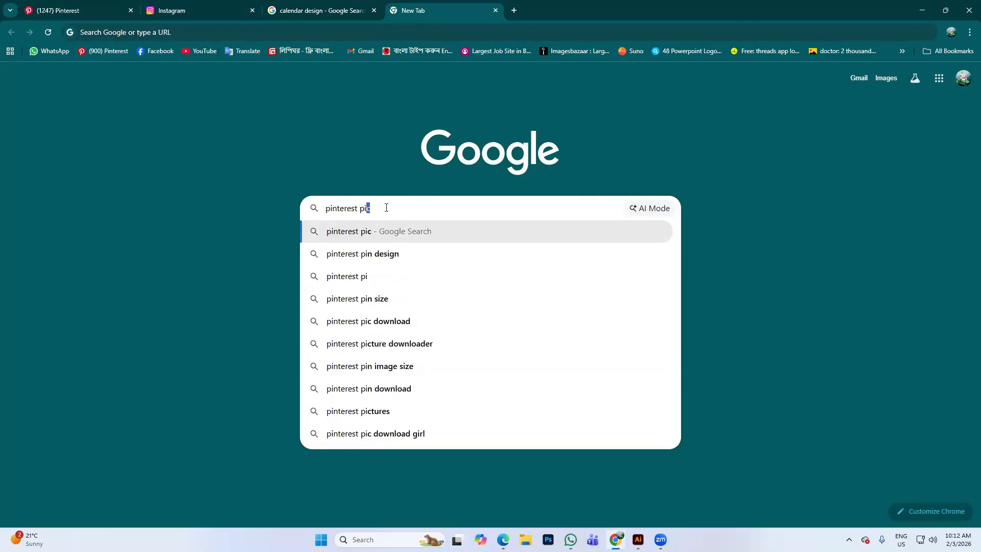
{"action": "type", "text": "c"}
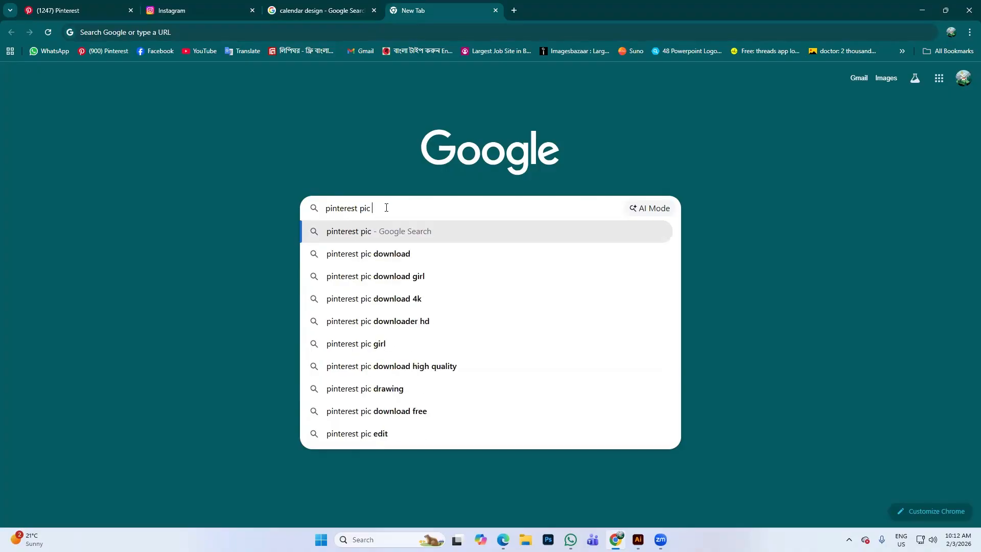
{"action": "type", "text": " si"}
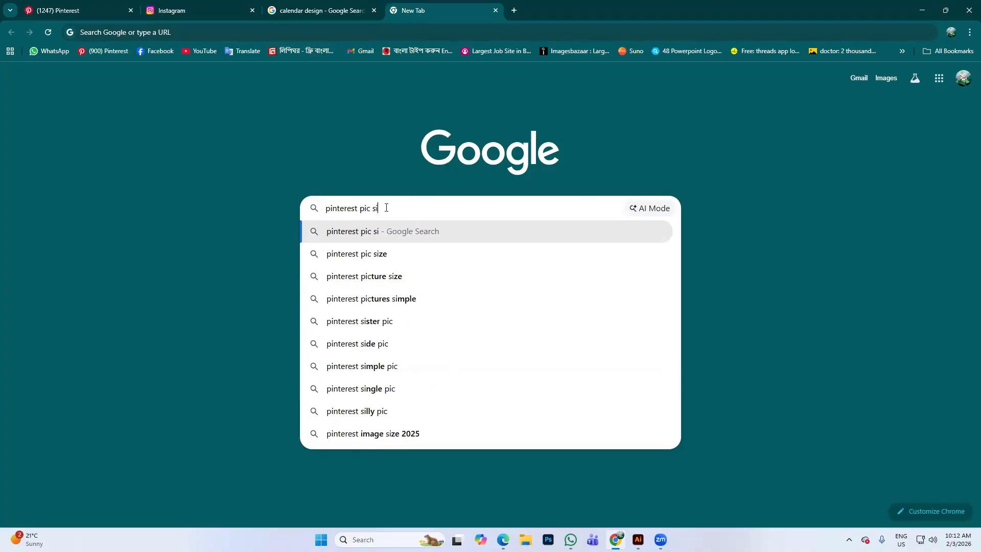
{"action": "type", "text": "ze"}
{"action": "key", "text": "Return"}
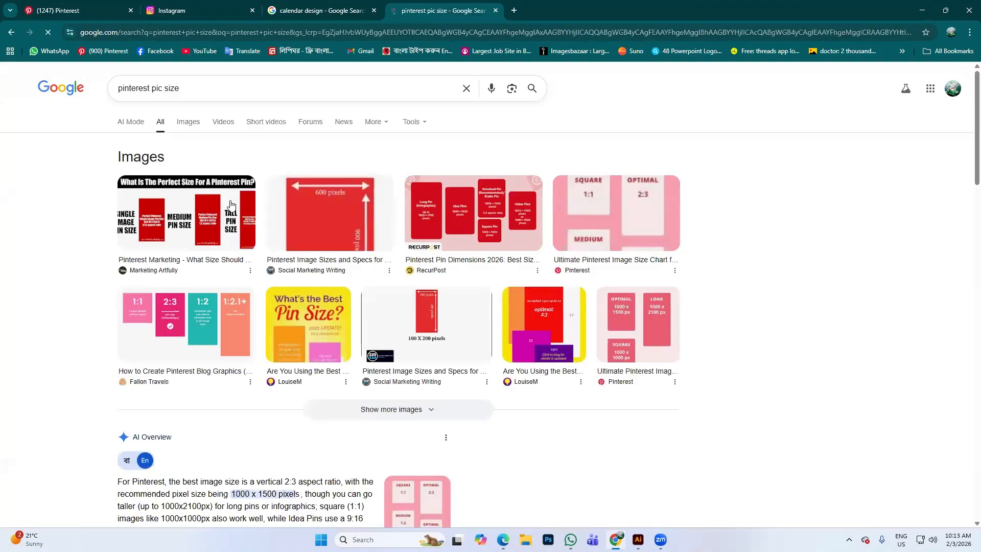
- Compare the pin size charts from Marketing Artfully, Social Marketing Writing and RecurPost in the image results
{"action": "left_click", "coordinate": [202, 181]}
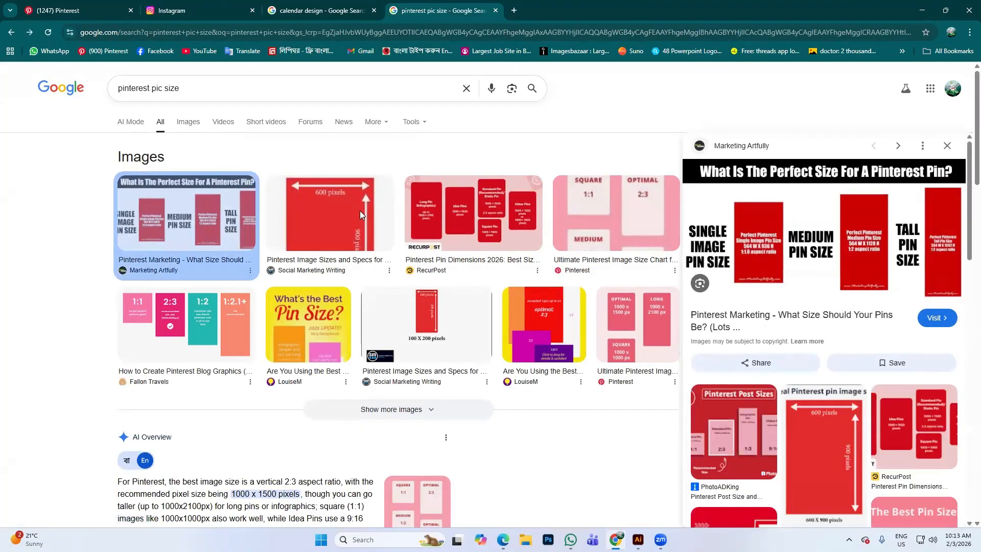
{"action": "left_click", "coordinate": [360, 210]}
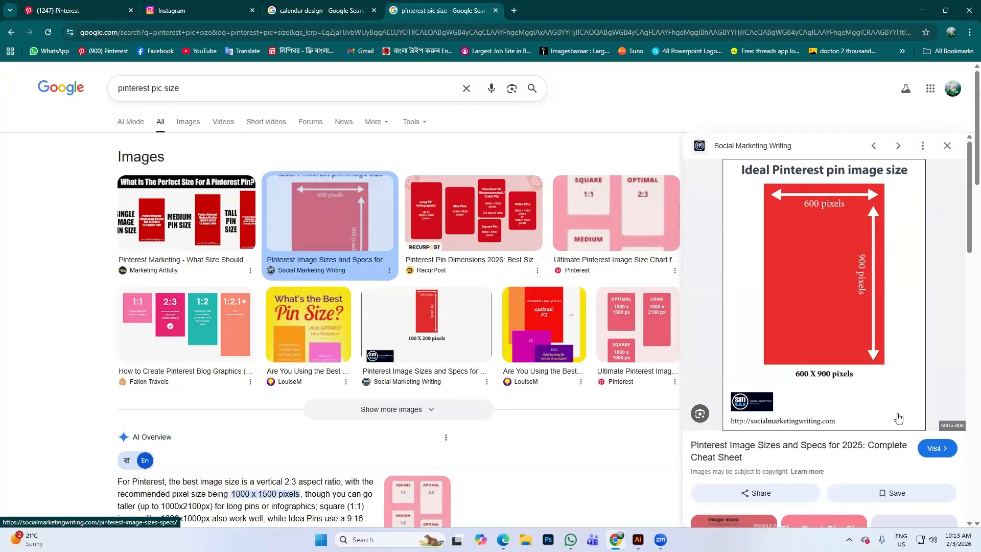
{"action": "left_click", "coordinate": [146, 210]}
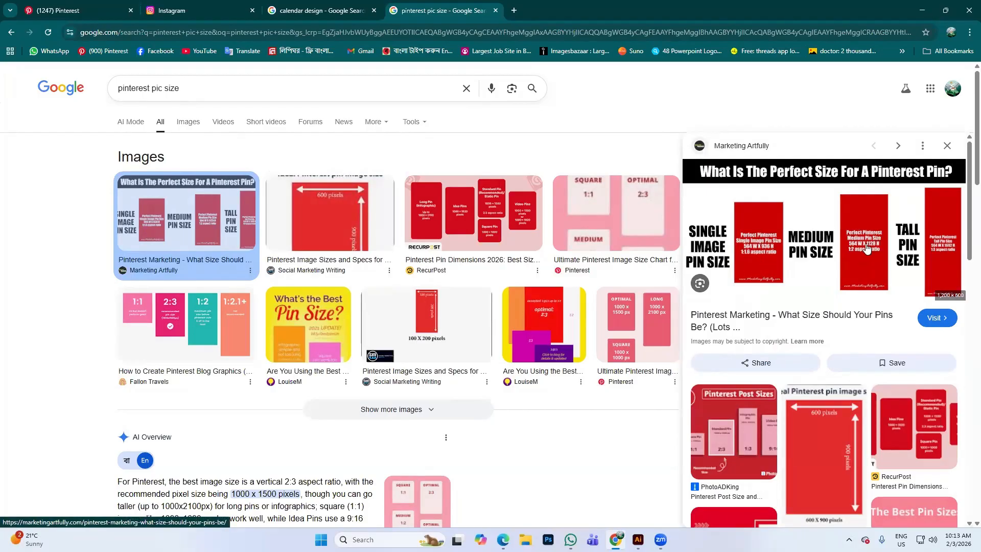
{"action": "scroll", "coordinate": [817, 410], "scroll_direction": "down", "scroll_amount": 2}
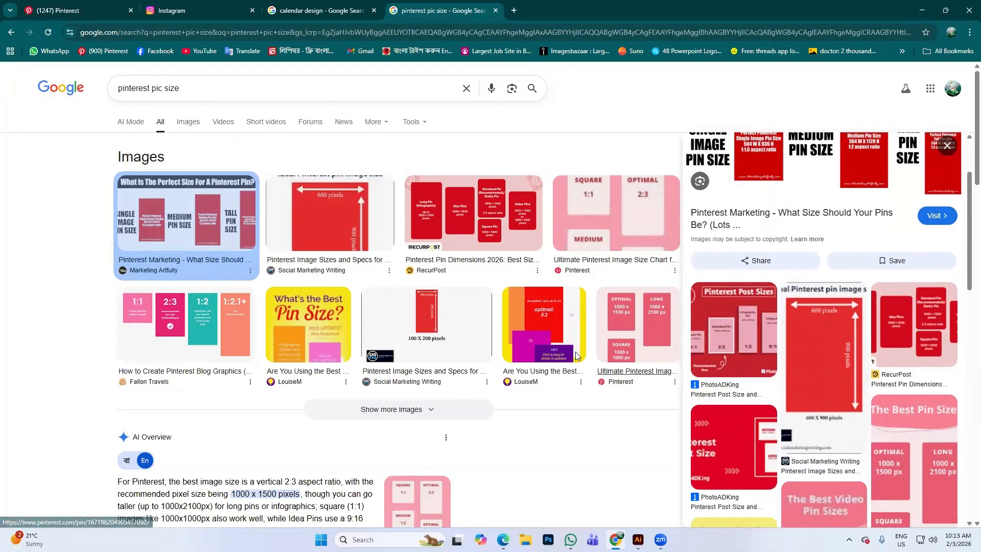
{"action": "left_click", "coordinate": [486, 228]}
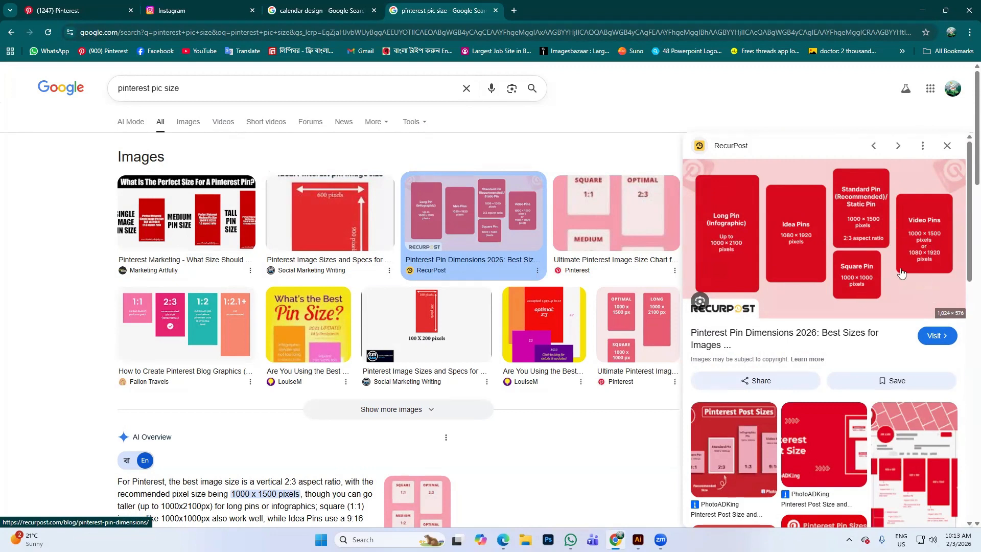
{"action": "scroll", "coordinate": [757, 370], "scroll_direction": "down", "scroll_amount": 3}
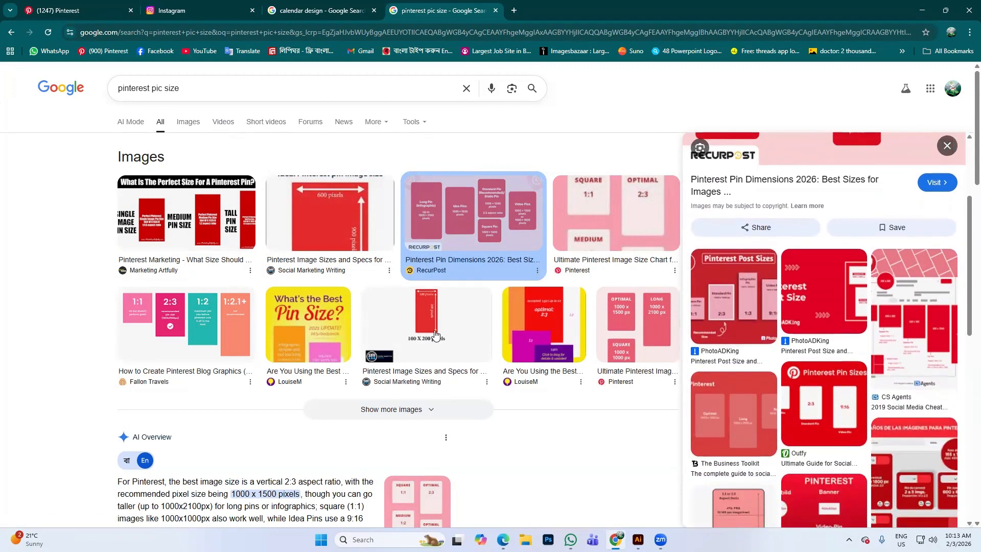
- Read the AI Overview's recommended image sizes by pin type, highlighting part of its summary text
{"action": "scroll", "coordinate": [435, 335], "scroll_direction": "down", "scroll_amount": 2}
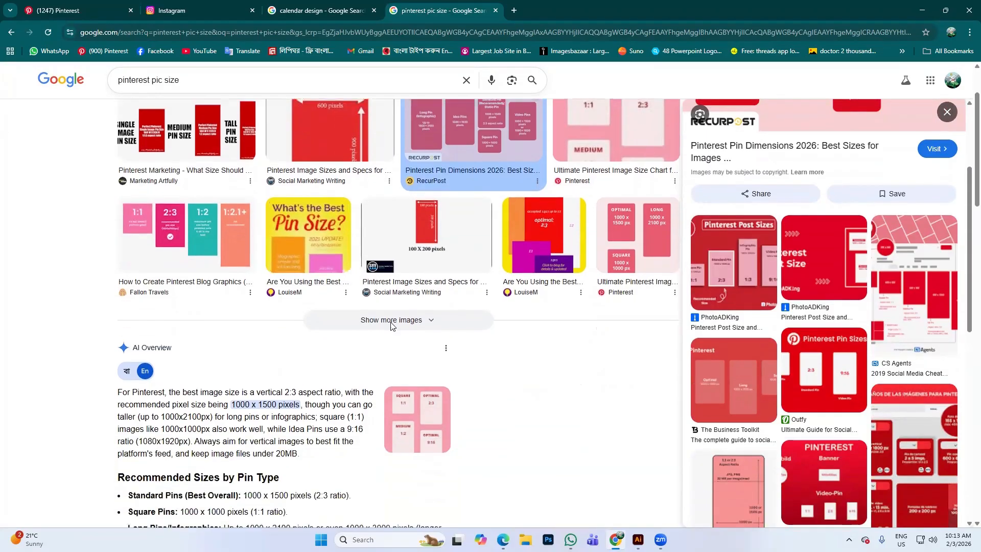
{"action": "scroll", "coordinate": [495, 329], "scroll_direction": "up", "scroll_amount": 3}
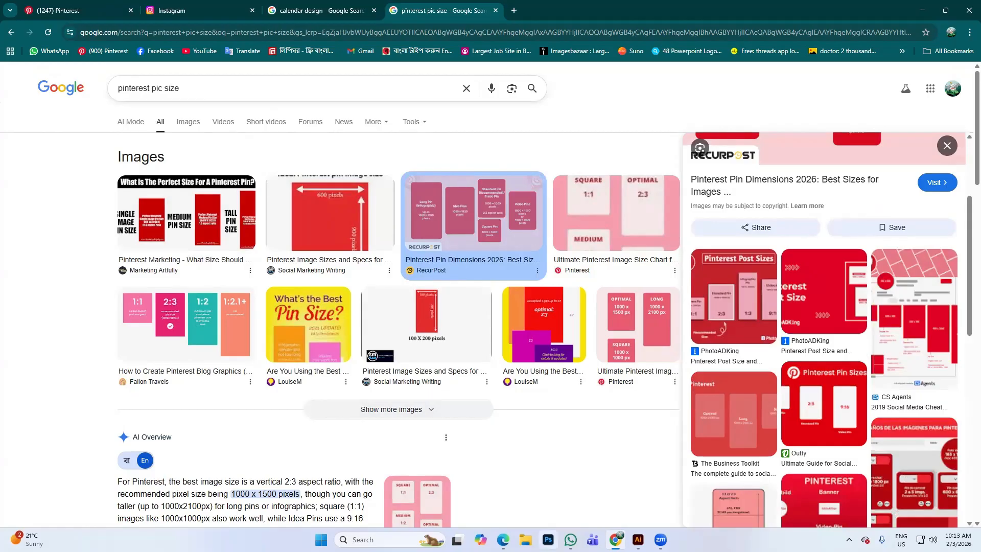
{"action": "scroll", "coordinate": [606, 455], "scroll_direction": "down", "scroll_amount": 2}
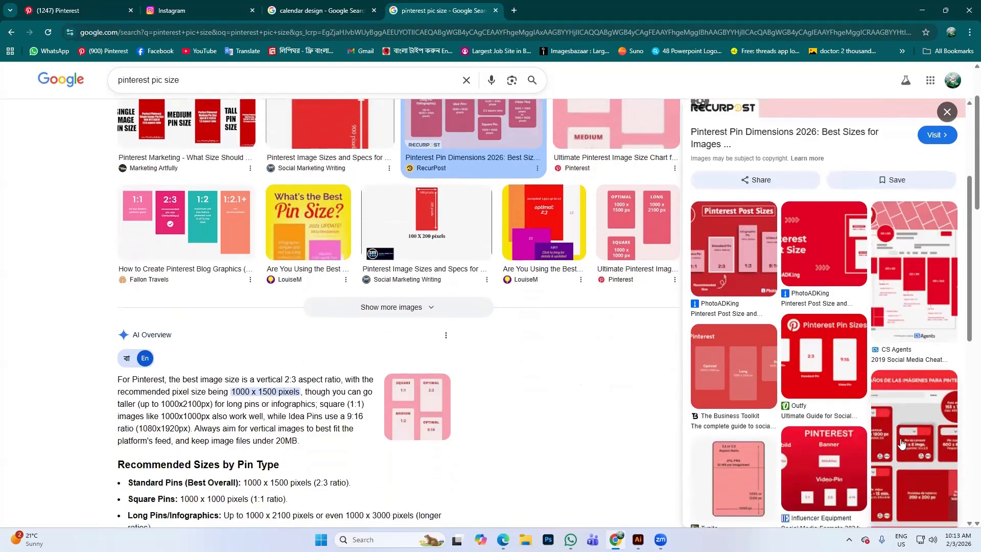
{"action": "scroll", "coordinate": [267, 403], "scroll_direction": "down", "scroll_amount": 1}
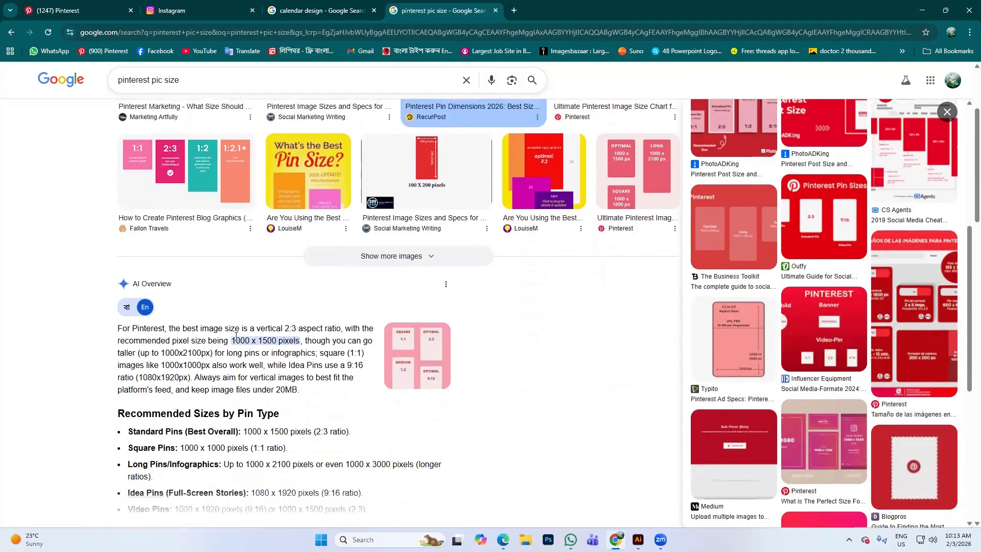
{"action": "left_click_drag", "start_coordinate": [234, 339], "coordinate": [281, 341]}
{"action": "left_click_drag", "start_coordinate": [183, 357], "coordinate": [237, 387]}
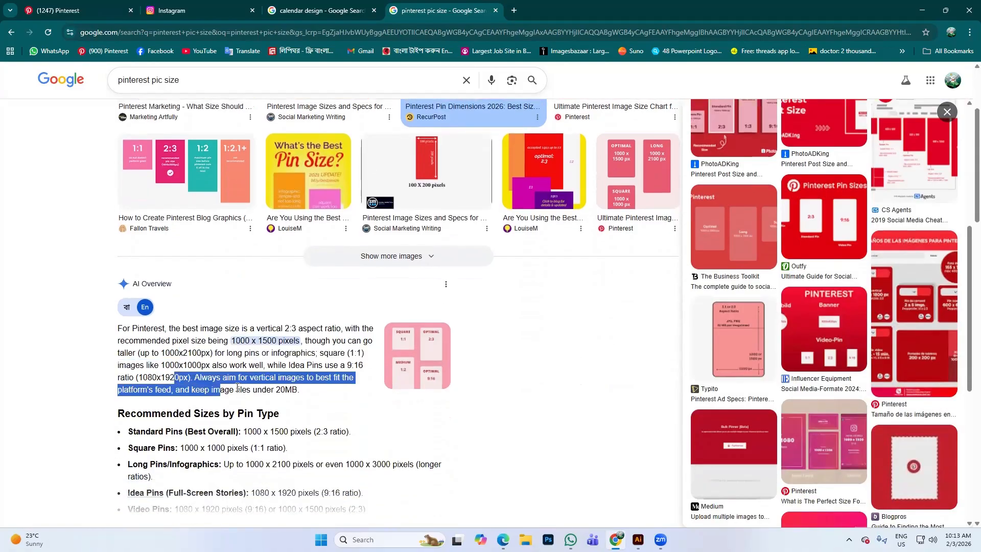
{"action": "scroll", "coordinate": [600, 412], "scroll_direction": "up", "scroll_amount": 3}
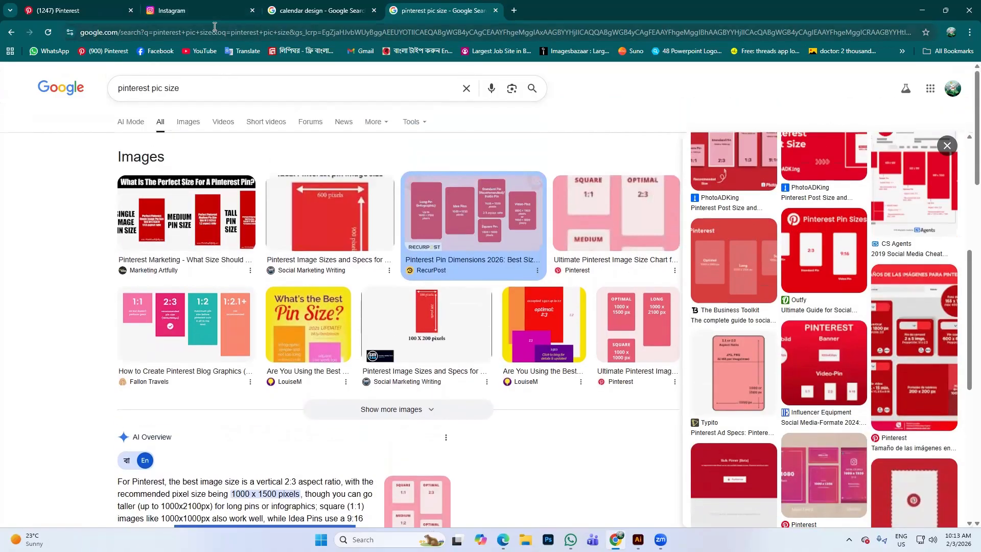
- Return to the Pinterest boards, open the japfa board and show more ideas for it
{"action": "left_click", "coordinate": [90, 6]}
{"action": "scroll", "coordinate": [652, 388], "scroll_direction": "down", "scroll_amount": 2}
{"action": "scroll", "coordinate": [615, 383], "scroll_direction": "up", "scroll_amount": 2}
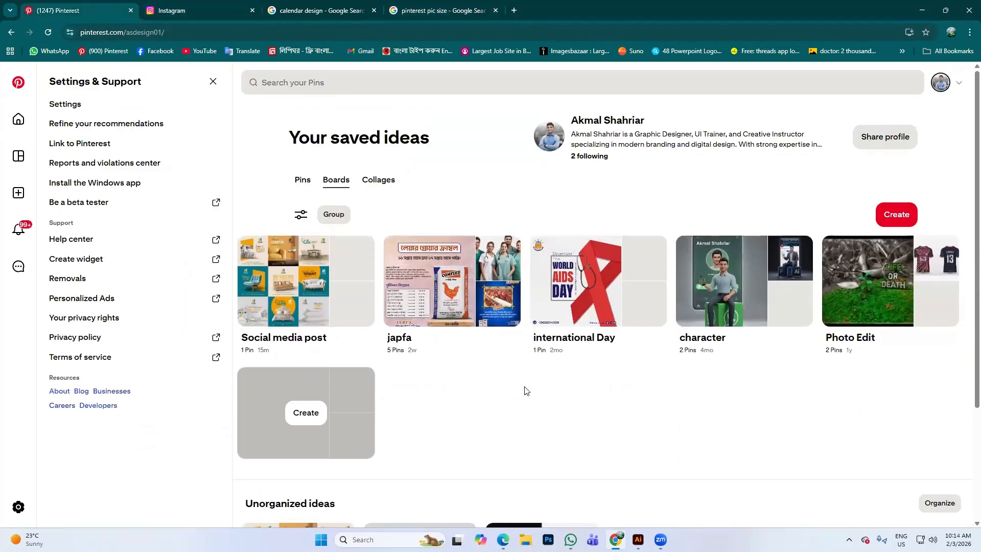
{"action": "left_click", "coordinate": [426, 296]}
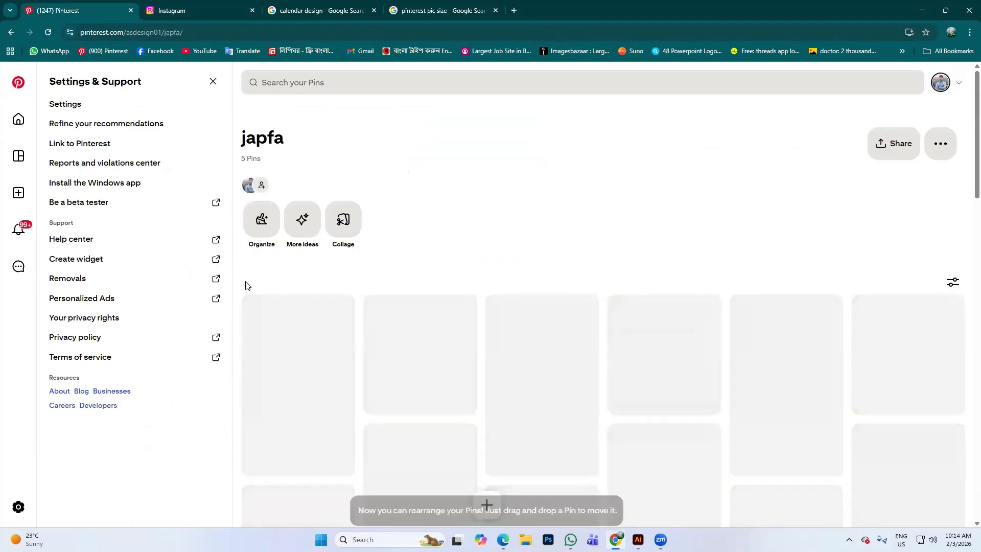
{"action": "scroll", "coordinate": [383, 340], "scroll_direction": "down", "scroll_amount": 2}
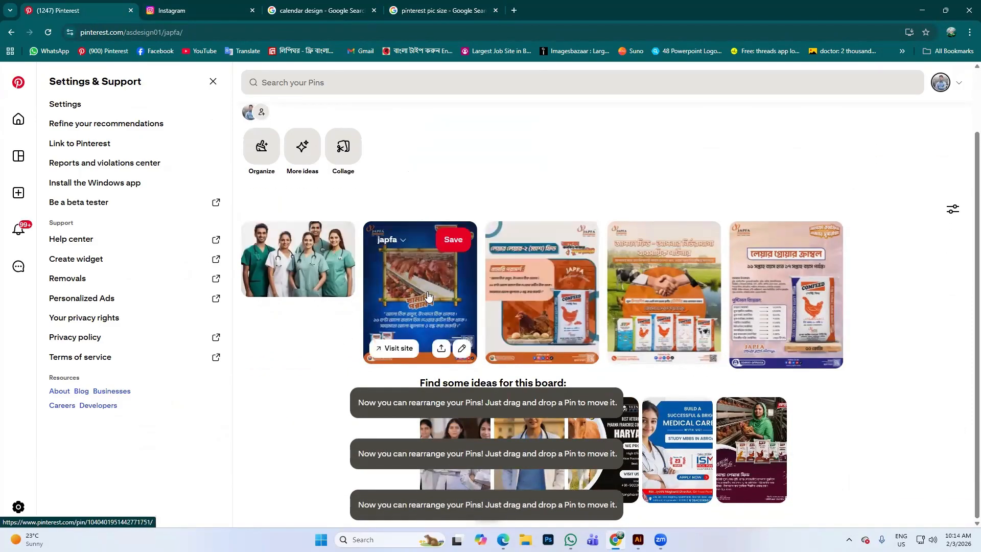
{"action": "left_click", "coordinate": [753, 451]}
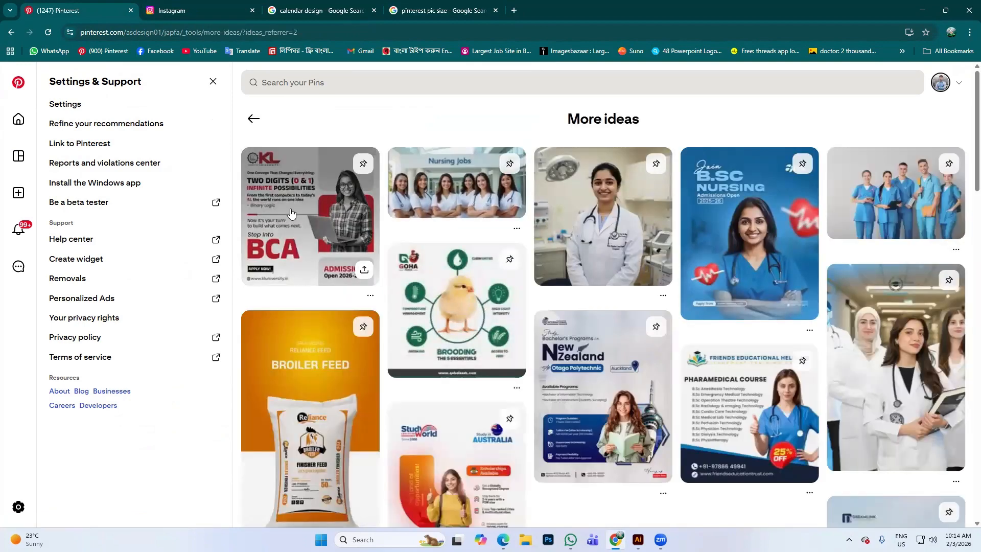
- Open the Reliance BROILER FEED sack design from the board's suggestions and examine its layout and related pins
{"action": "scroll", "coordinate": [292, 213], "scroll_direction": "down", "scroll_amount": 4}
{"action": "left_click", "coordinate": [293, 214]}
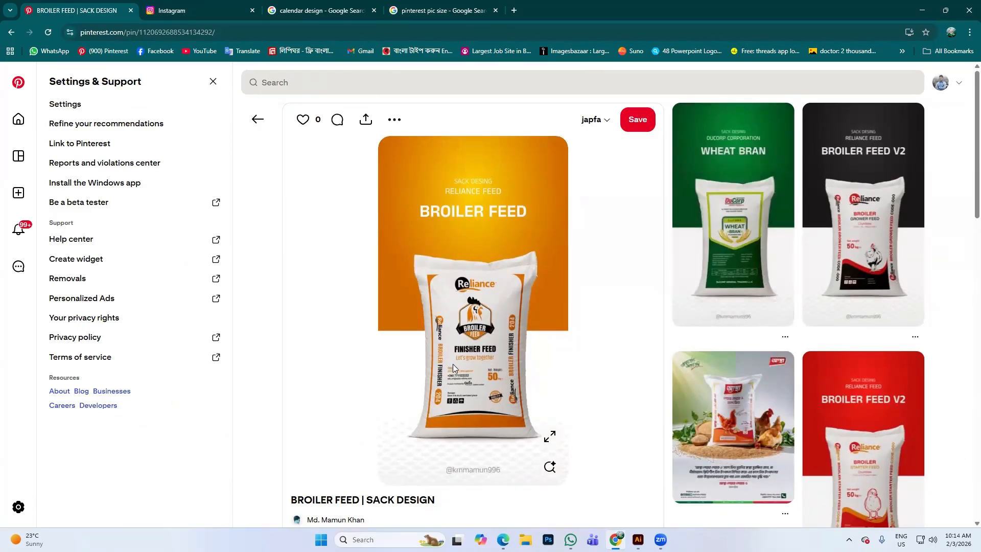
{"action": "scroll", "coordinate": [499, 359], "scroll_direction": "down", "scroll_amount": 2}
{"action": "scroll", "coordinate": [503, 319], "scroll_direction": "up", "scroll_amount": 1}
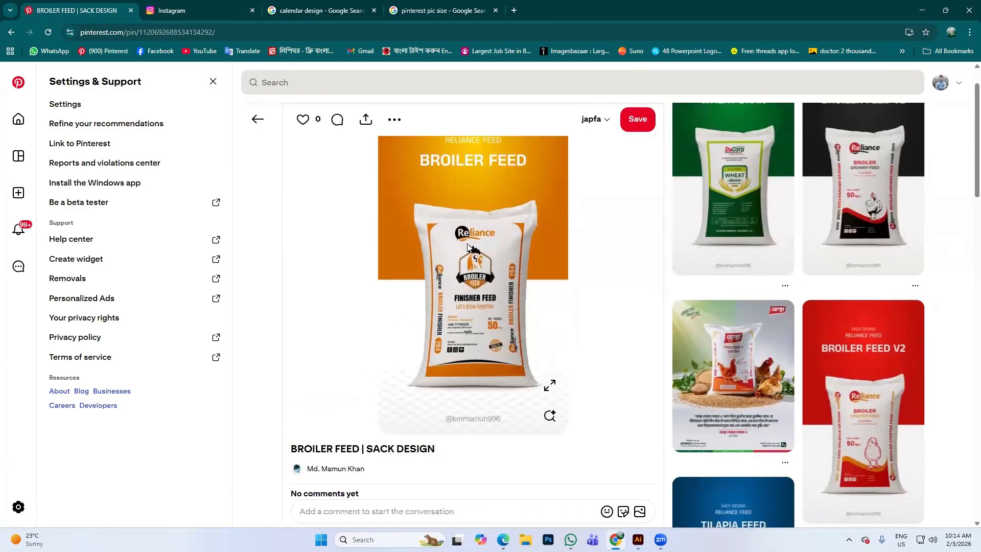
{"action": "scroll", "coordinate": [560, 359], "scroll_direction": "up", "scroll_amount": 1}
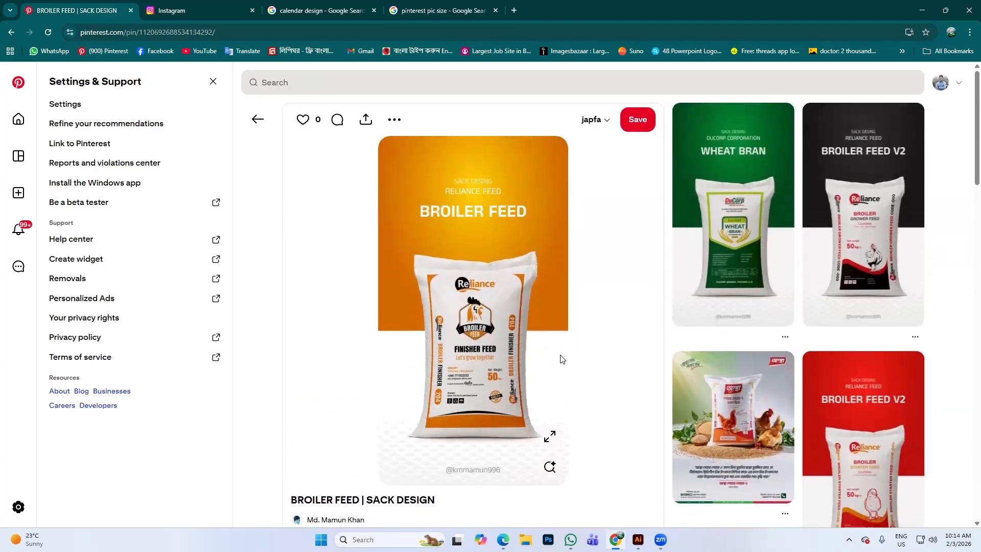
{"action": "scroll", "coordinate": [530, 445], "scroll_direction": "down", "scroll_amount": 2}
{"action": "scroll", "coordinate": [562, 401], "scroll_direction": "up", "scroll_amount": 2}
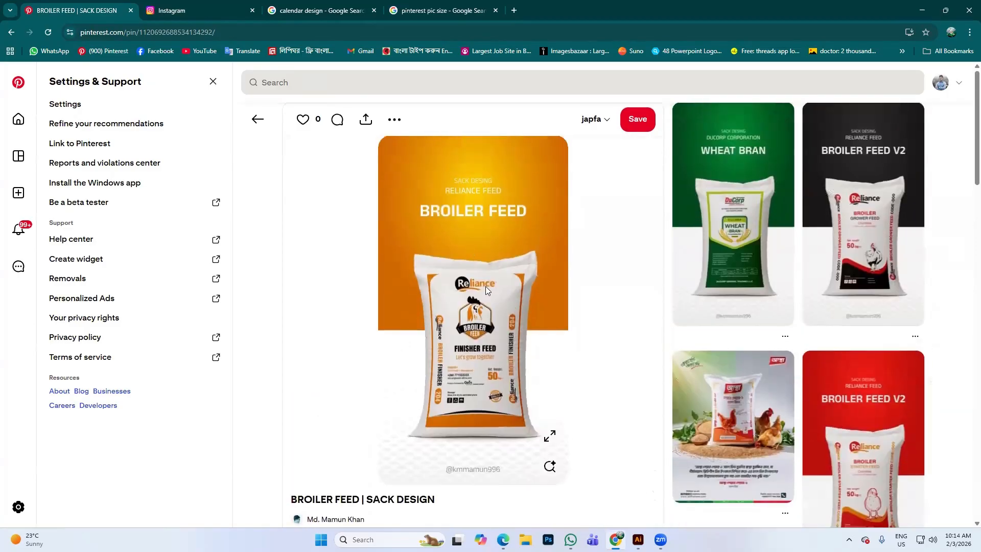
{"action": "scroll", "coordinate": [487, 337], "scroll_direction": "down", "scroll_amount": 2}
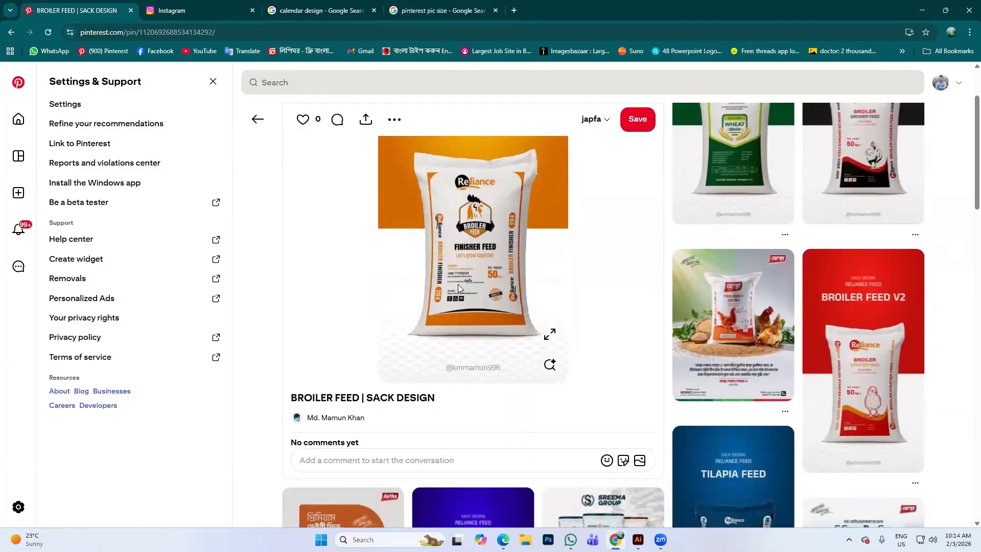
{"action": "scroll", "coordinate": [487, 338], "scroll_direction": "up", "scroll_amount": 2}
{"action": "scroll", "coordinate": [731, 390], "scroll_direction": "down", "scroll_amount": 2}
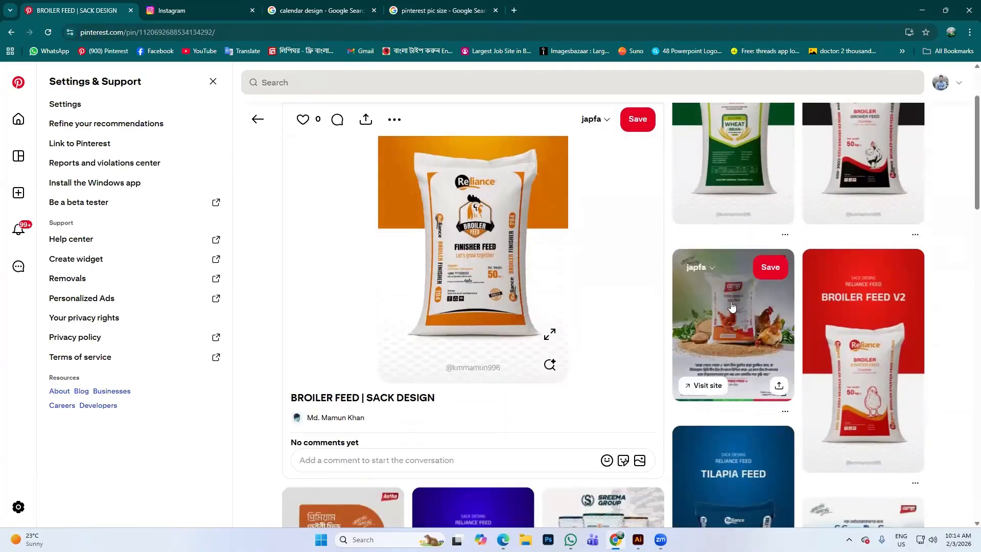
- View the Astha Layer Layer 1 Feed pin, reopen the BROILER FEED sack design from its related pins, and browse similar designs
{"action": "left_click", "coordinate": [725, 322]}
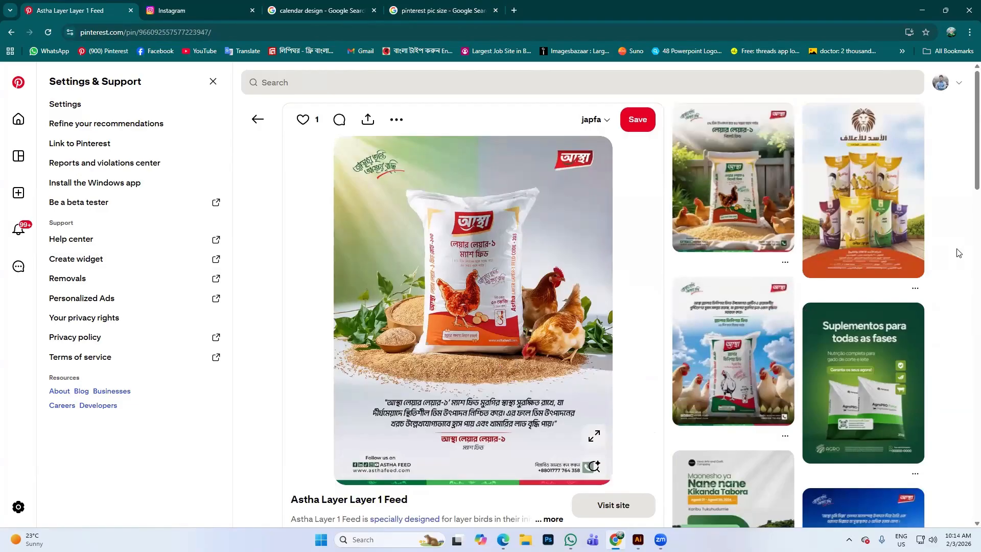
{"action": "scroll", "coordinate": [573, 398], "scroll_direction": "down", "scroll_amount": 2}
{"action": "scroll", "coordinate": [572, 398], "scroll_direction": "down", "scroll_amount": 5}
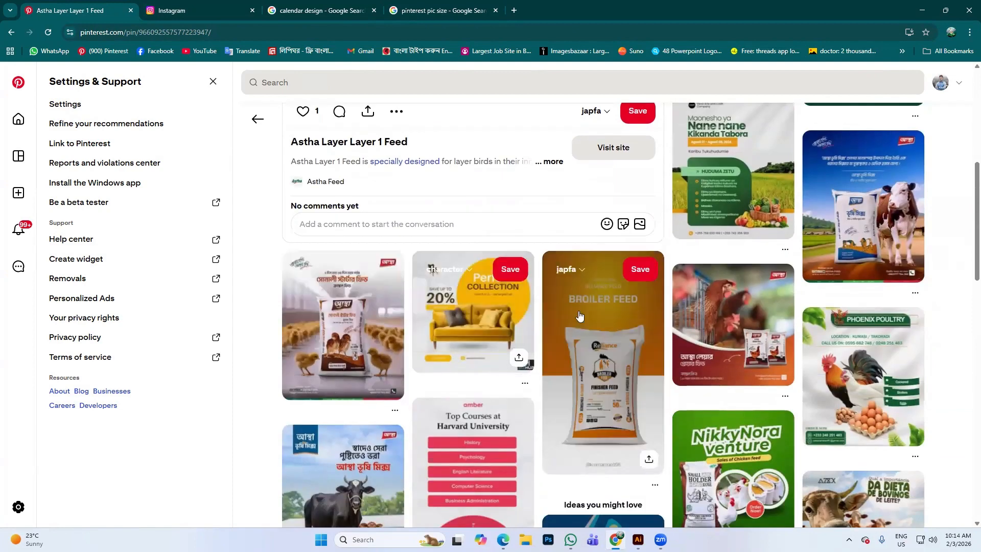
{"action": "left_click", "coordinate": [575, 320]}
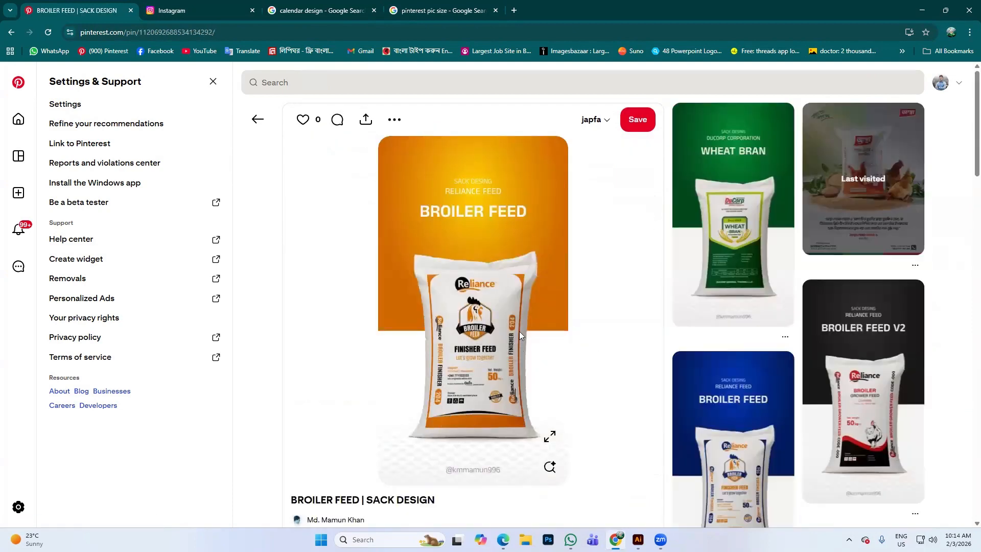
{"action": "scroll", "coordinate": [484, 333], "scroll_direction": "down", "scroll_amount": 7}
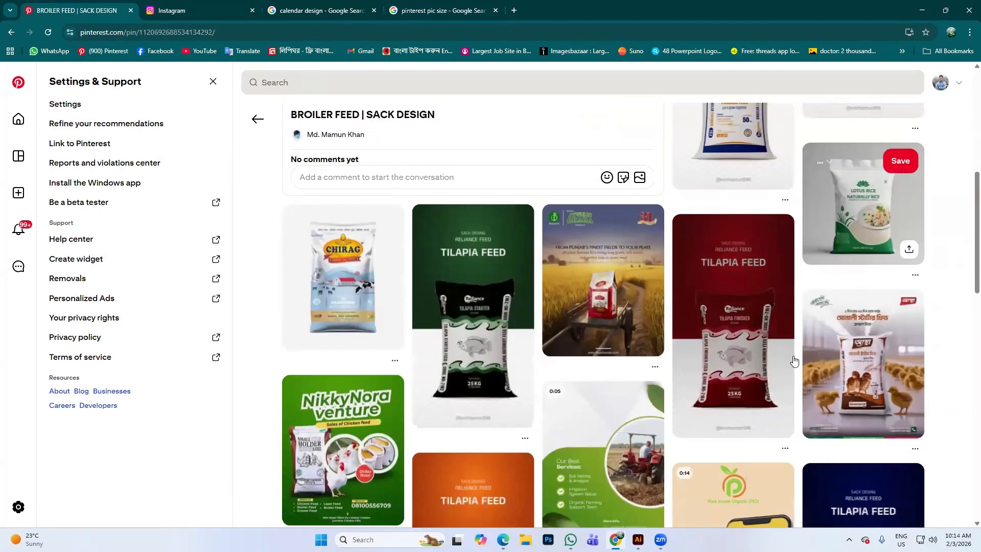
- Examine the BROILER FEED sack design and compare it with the related sack and feed pins around it
{"action": "scroll", "coordinate": [721, 376], "scroll_direction": "up", "scroll_amount": 7}
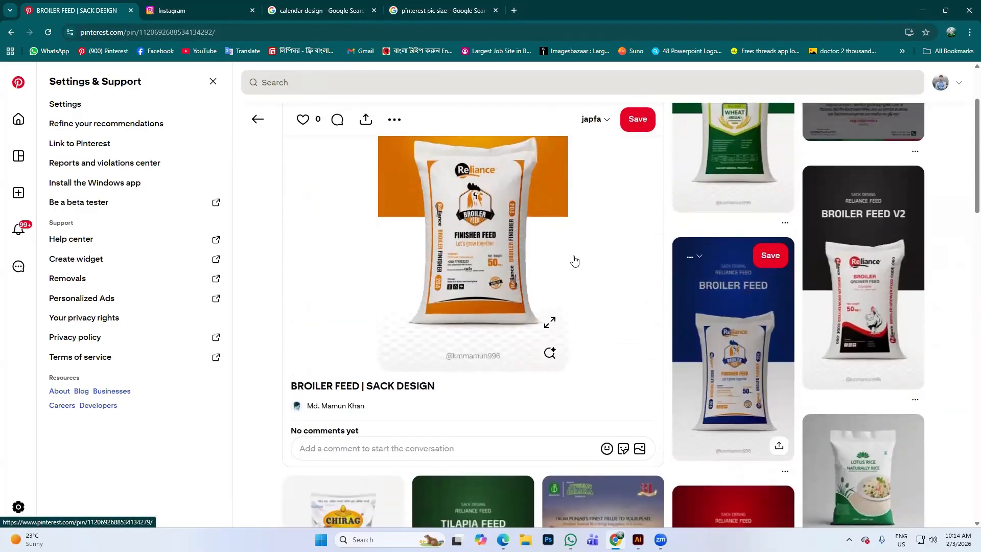
{"action": "scroll", "coordinate": [755, 333], "scroll_direction": "down", "scroll_amount": 3}
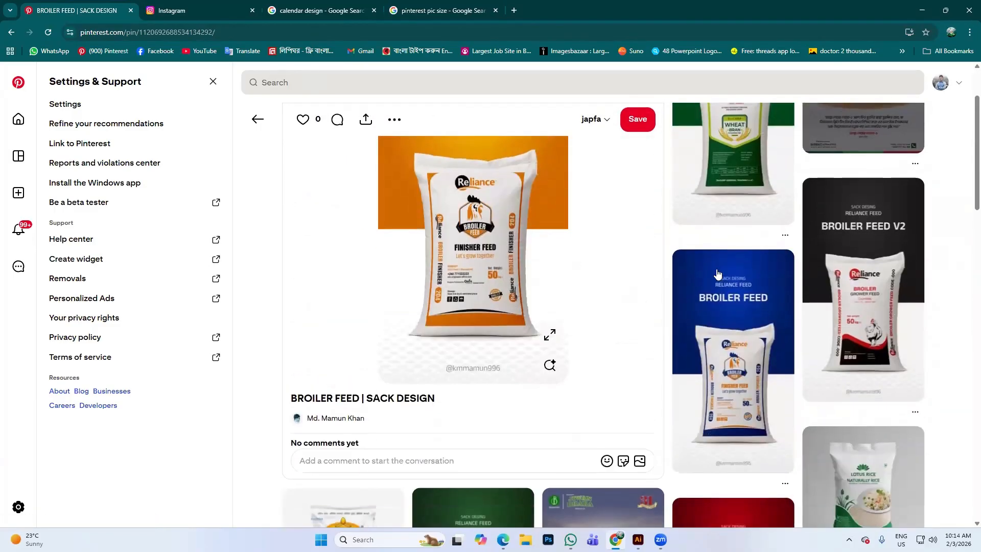
{"action": "scroll", "coordinate": [741, 287], "scroll_direction": "up", "scroll_amount": 3}
{"action": "scroll", "coordinate": [890, 190], "scroll_direction": "down", "scroll_amount": 9}
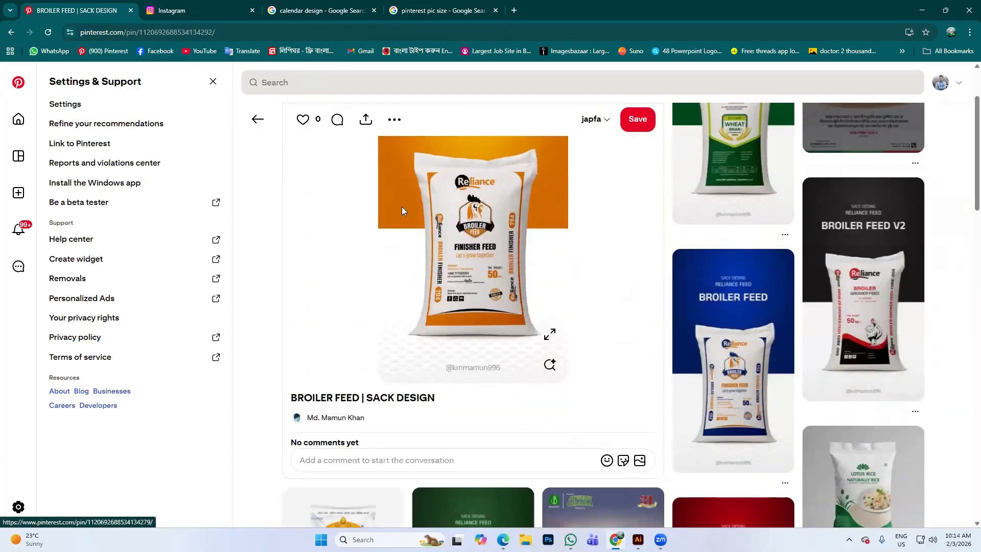
{"action": "scroll", "coordinate": [810, 448], "scroll_direction": "down", "scroll_amount": 4}
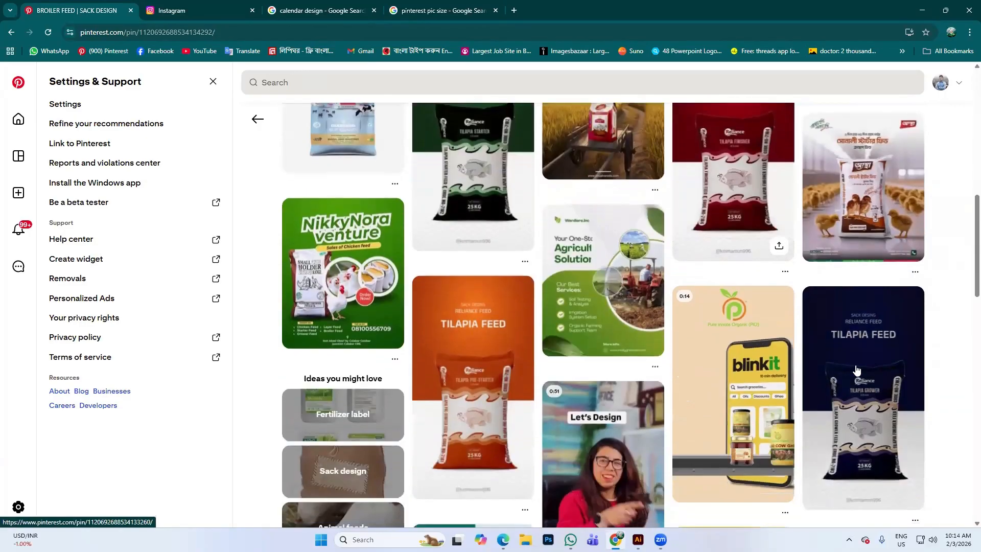
{"action": "scroll", "coordinate": [603, 327], "scroll_direction": "down", "scroll_amount": 3}
{"action": "scroll", "coordinate": [587, 388], "scroll_direction": "up", "scroll_amount": 8}
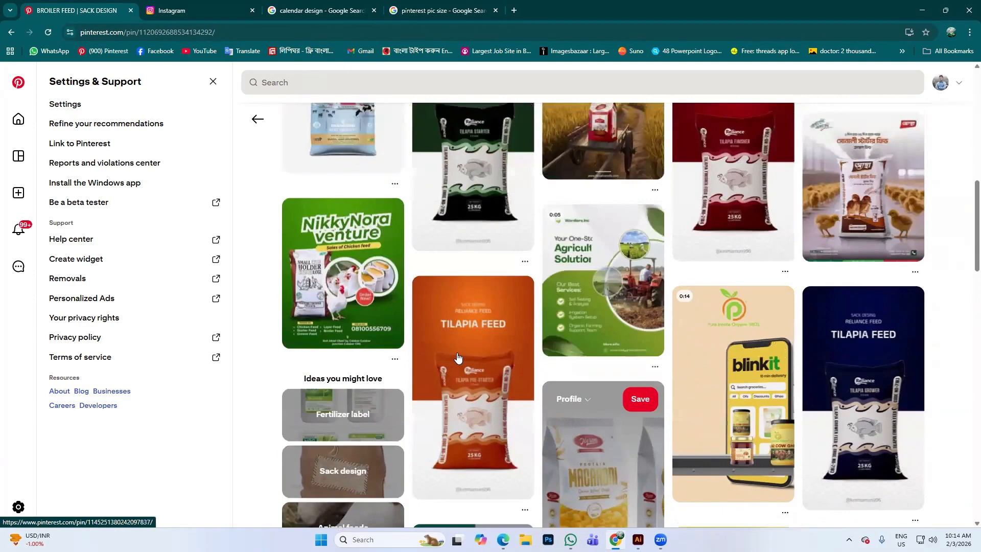
{"action": "scroll", "coordinate": [447, 303], "scroll_direction": "down", "scroll_amount": 6}
{"action": "scroll", "coordinate": [439, 327], "scroll_direction": "up", "scroll_amount": 3}
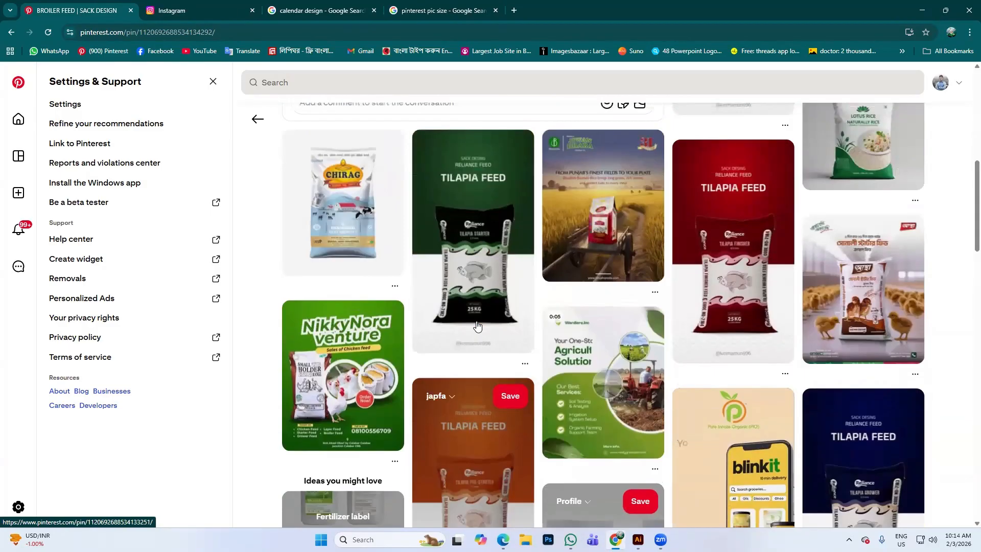
{"action": "scroll", "coordinate": [412, 358], "scroll_direction": "up", "scroll_amount": 3}
{"action": "scroll", "coordinate": [407, 357], "scroll_direction": "up", "scroll_amount": 6}
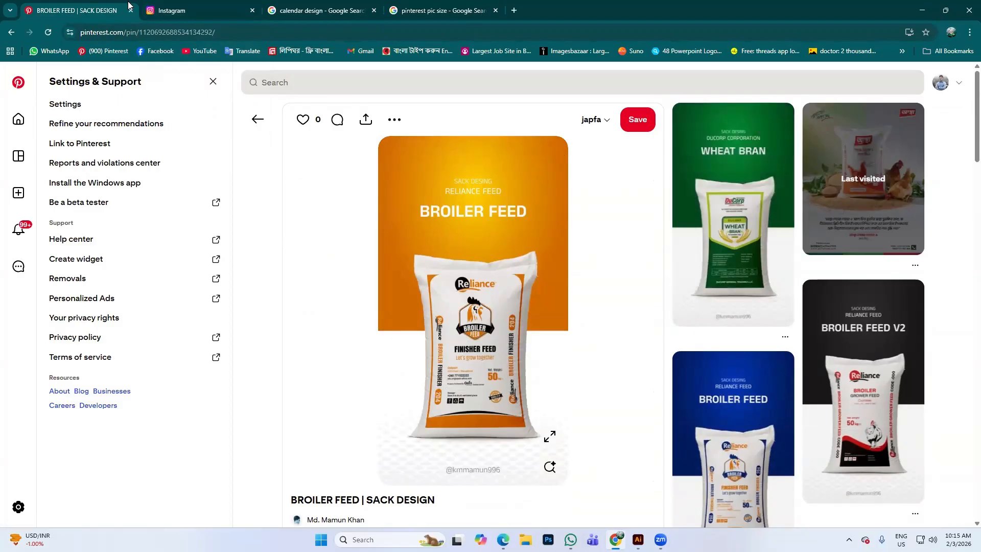
- Close the Instagram page and the "pinterest pic size" search results, keeping the calendar design search open
{"action": "left_click", "coordinate": [248, 11]}
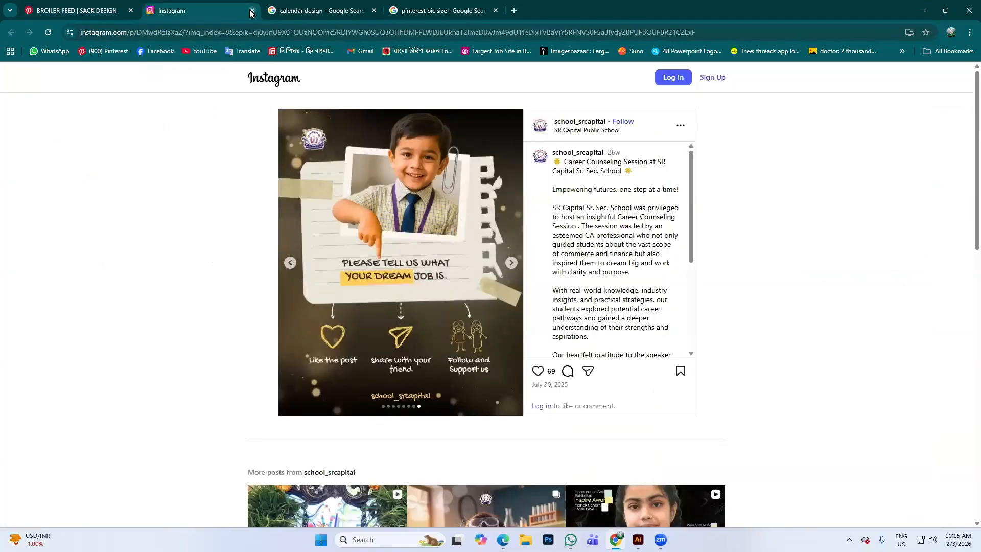
{"action": "left_click", "coordinate": [251, 10]}
{"action": "left_click", "coordinate": [248, 15]}
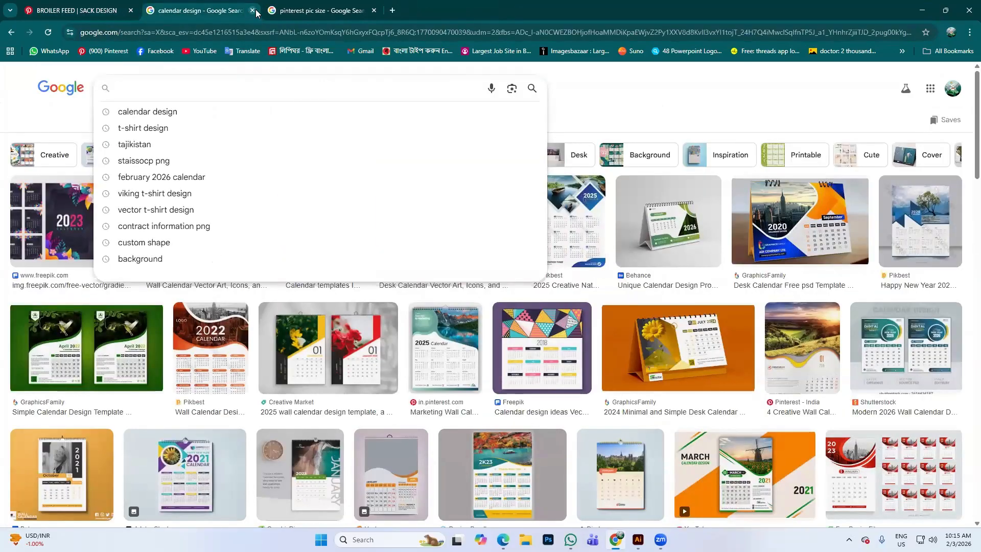
{"action": "left_click", "coordinate": [374, 10]}
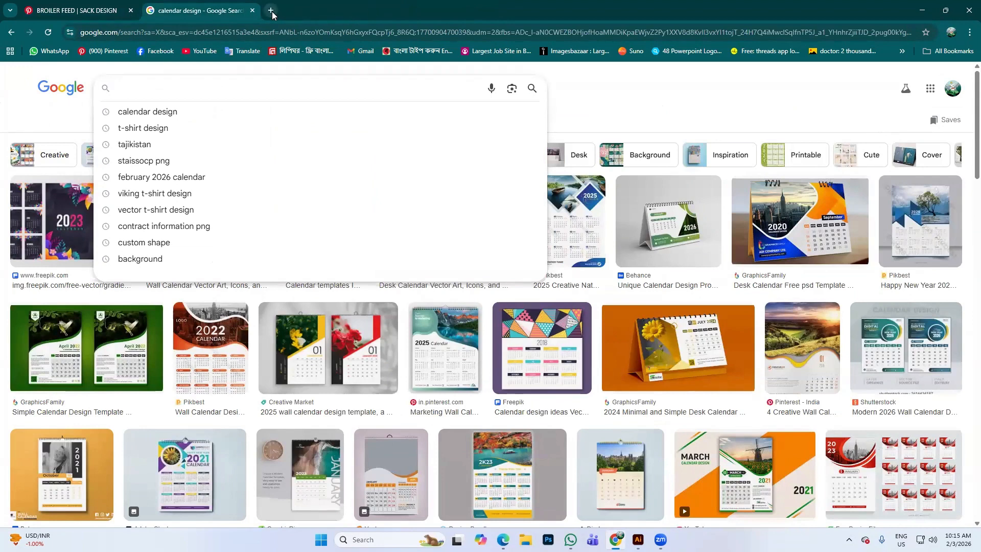
- Search Google for "freepik contributor" in a new browser tab and open the Freepik Contributor site
{"action": "left_click", "coordinate": [274, 11]}
{"action": "left_click", "coordinate": [420, 215]}
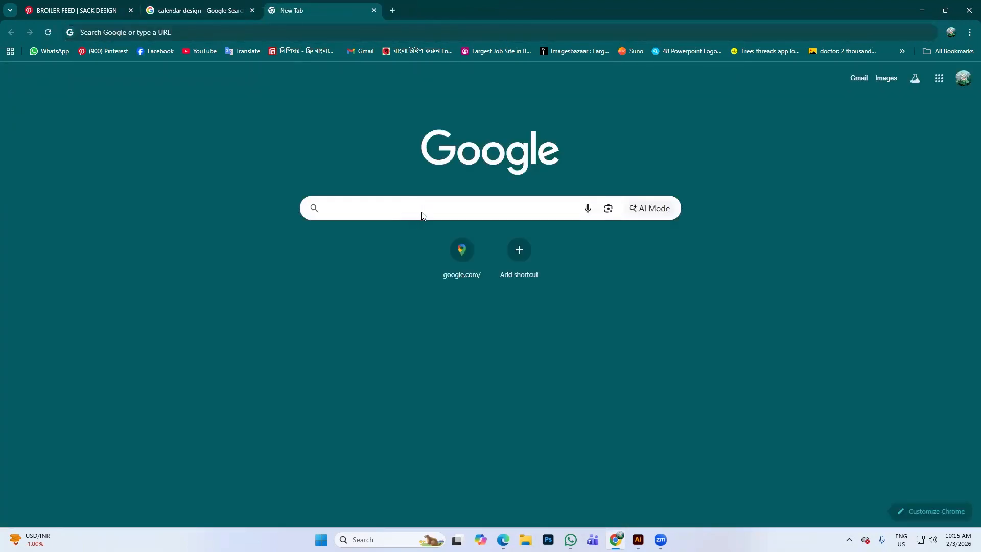
{"action": "type", "text": "free"}
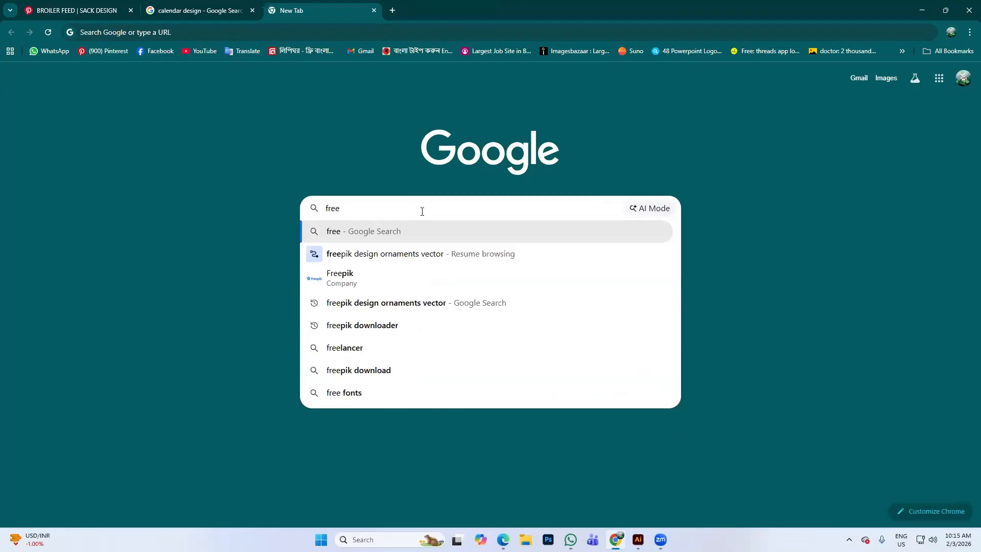
{"action": "type", "text": "pik"}
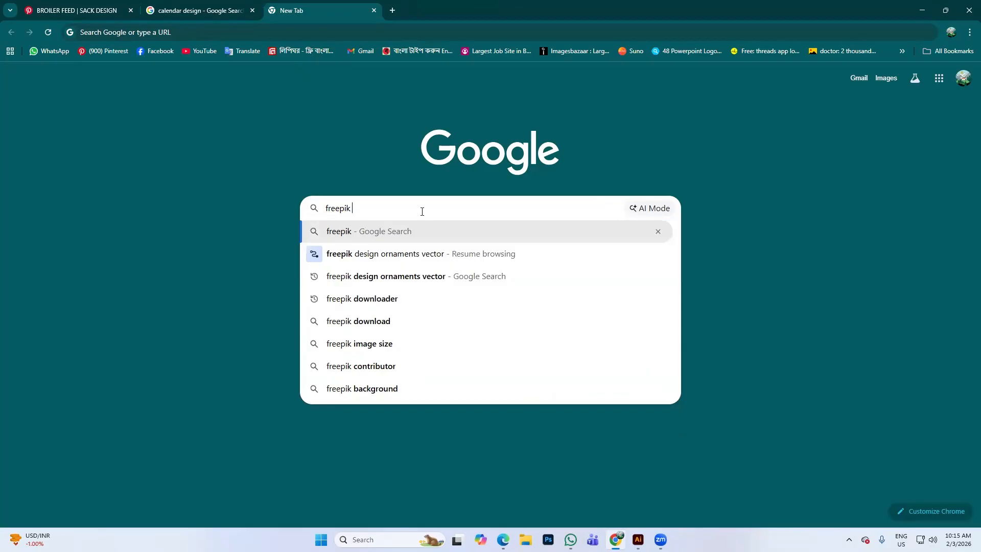
{"action": "left_click", "coordinate": [439, 366]}
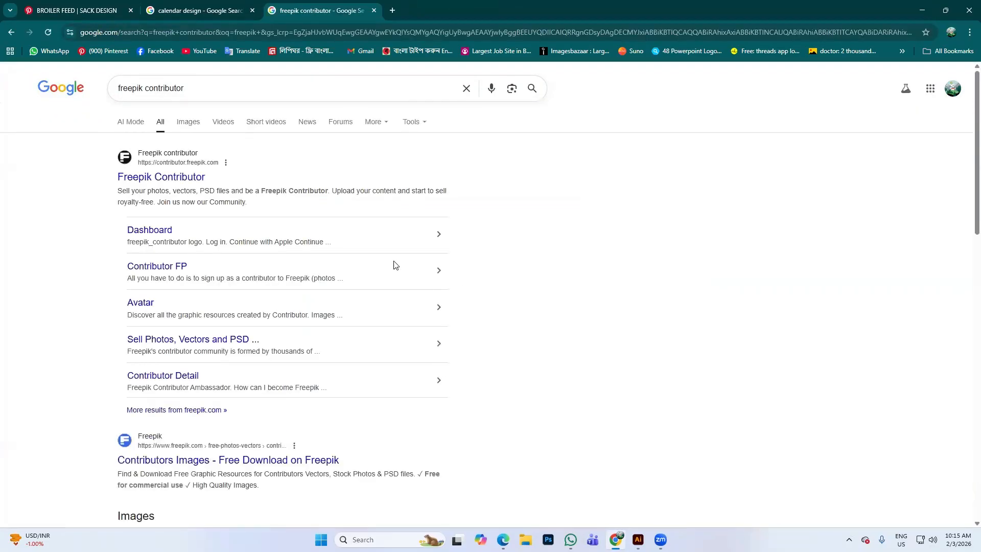
{"action": "left_click", "coordinate": [137, 178]}
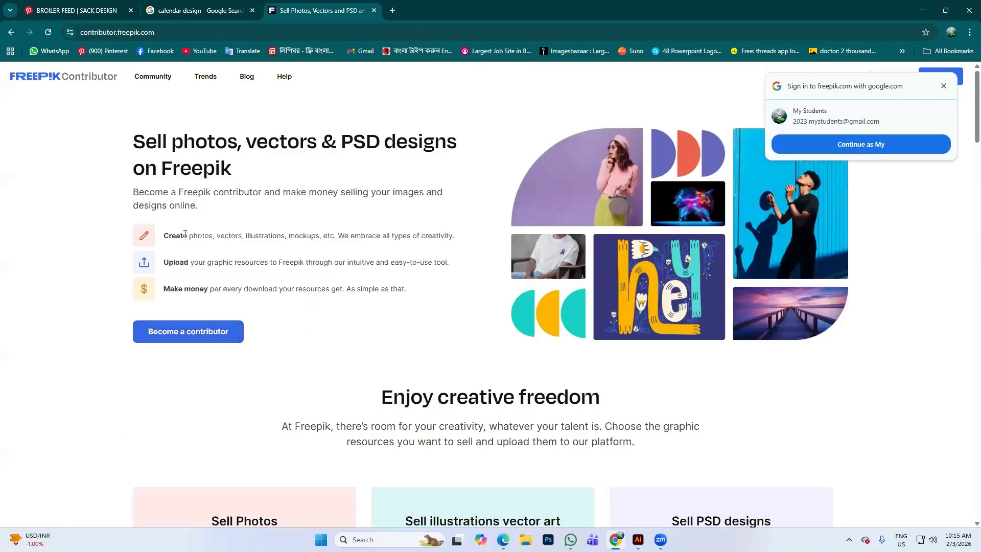
- Read the Create, Upload and Make money lines in the contributor page's introduction, highlighting each one
{"action": "left_click_drag", "start_coordinate": [185, 234], "coordinate": [426, 238]}
{"action": "left_click", "coordinate": [392, 236]}
{"action": "left_click_drag", "start_coordinate": [185, 262], "coordinate": [463, 265]}
{"action": "left_click", "coordinate": [412, 308]}
{"action": "left_click_drag", "start_coordinate": [185, 289], "coordinate": [376, 286]}
- Review the Sell Photos, Sell illustrations vector art and Sell PSD designs cards under Enjoy creative freedom
{"action": "scroll", "coordinate": [429, 308], "scroll_direction": "down", "scroll_amount": 5}
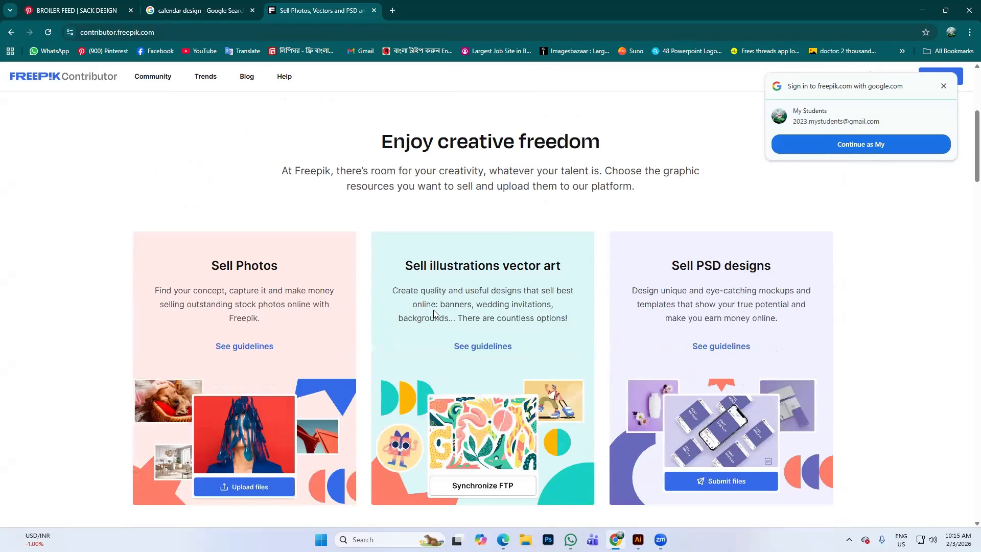
{"action": "scroll", "coordinate": [264, 290], "scroll_direction": "down", "scroll_amount": 1}
{"action": "scroll", "coordinate": [222, 236], "scroll_direction": "up", "scroll_amount": 2}
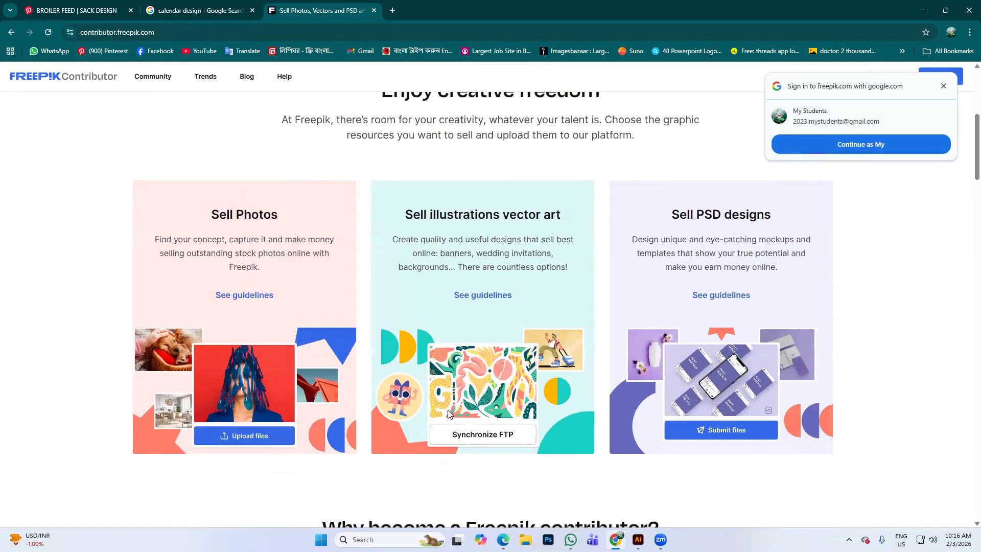
{"action": "scroll", "coordinate": [562, 235], "scroll_direction": "up", "scroll_amount": 3}
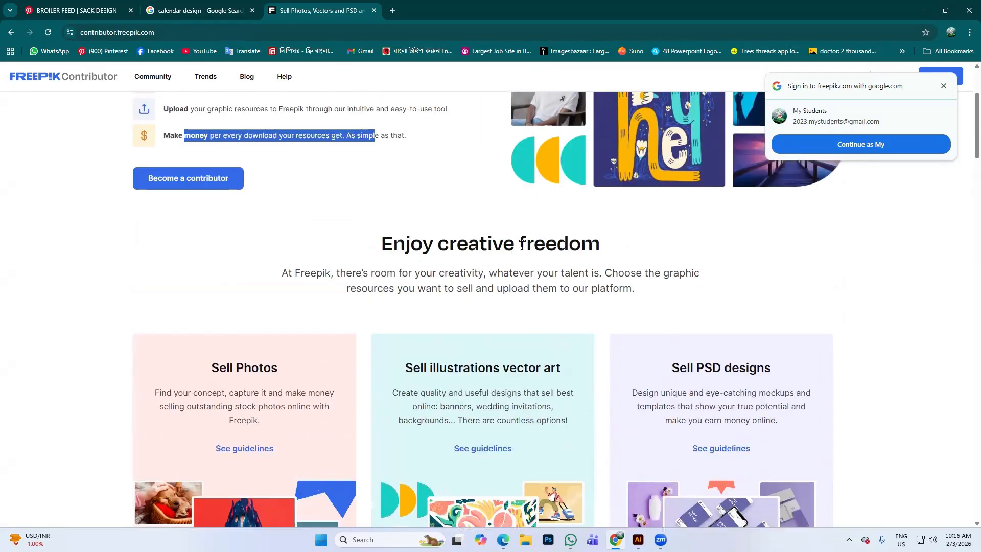
- Dismiss the Google sign-in prompt and review the contributor page's introduction again, clearing the text highlight
{"action": "left_click", "coordinate": [944, 86]}
{"action": "scroll", "coordinate": [694, 197], "scroll_direction": "up", "scroll_amount": 1}
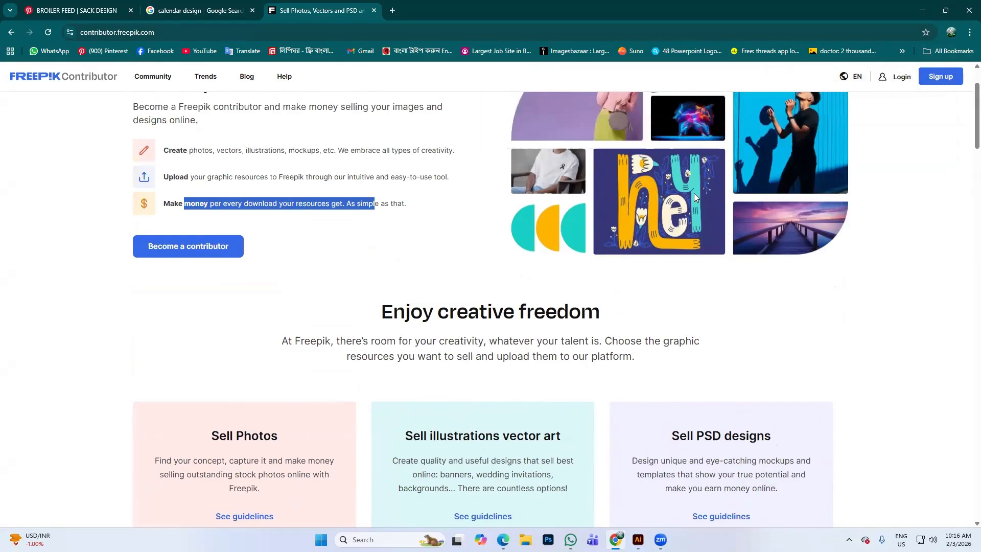
{"action": "scroll", "coordinate": [694, 197], "scroll_direction": "up", "scroll_amount": 2}
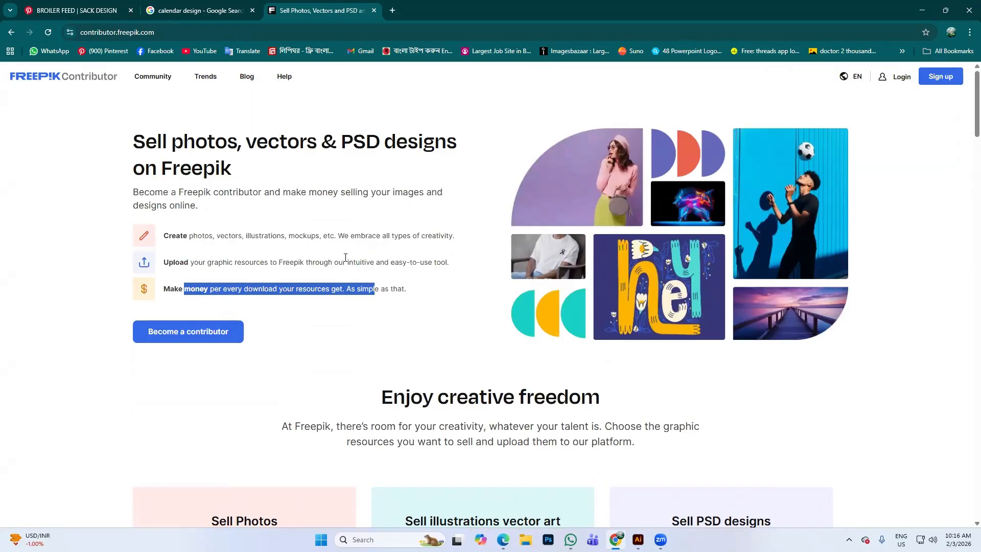
{"action": "left_click", "coordinate": [316, 285]}
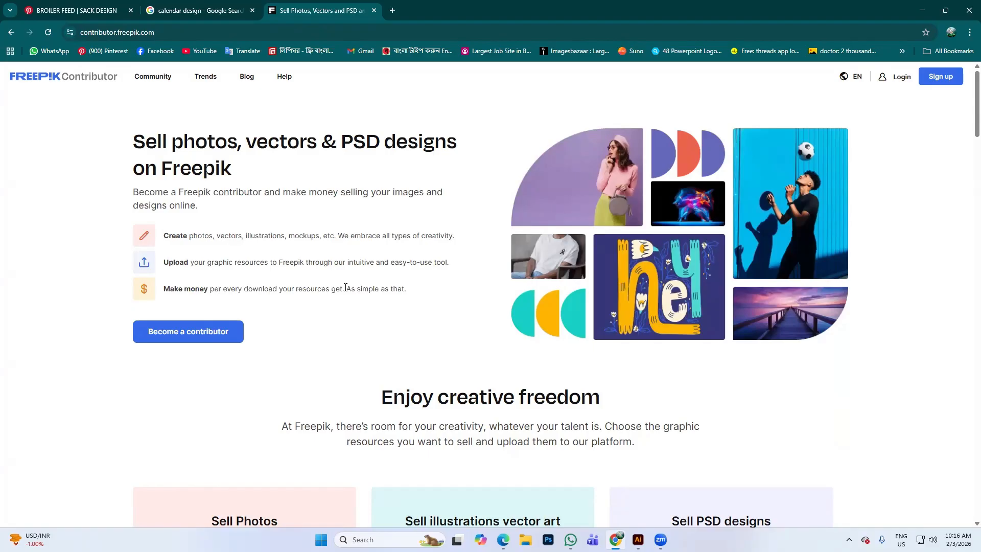
{"action": "scroll", "coordinate": [345, 235], "scroll_direction": "down", "scroll_amount": 2}
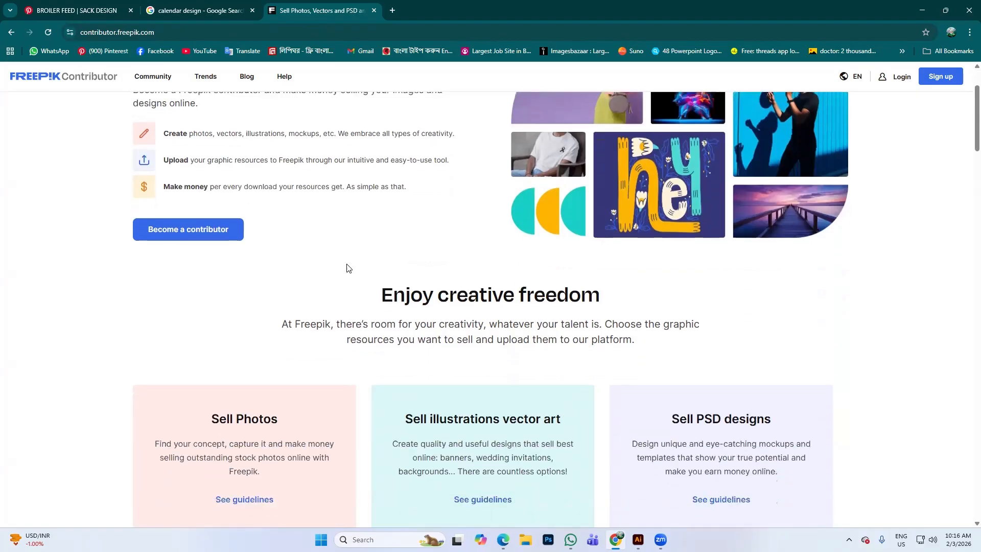
{"action": "scroll", "coordinate": [337, 266], "scroll_direction": "up", "scroll_amount": 2}
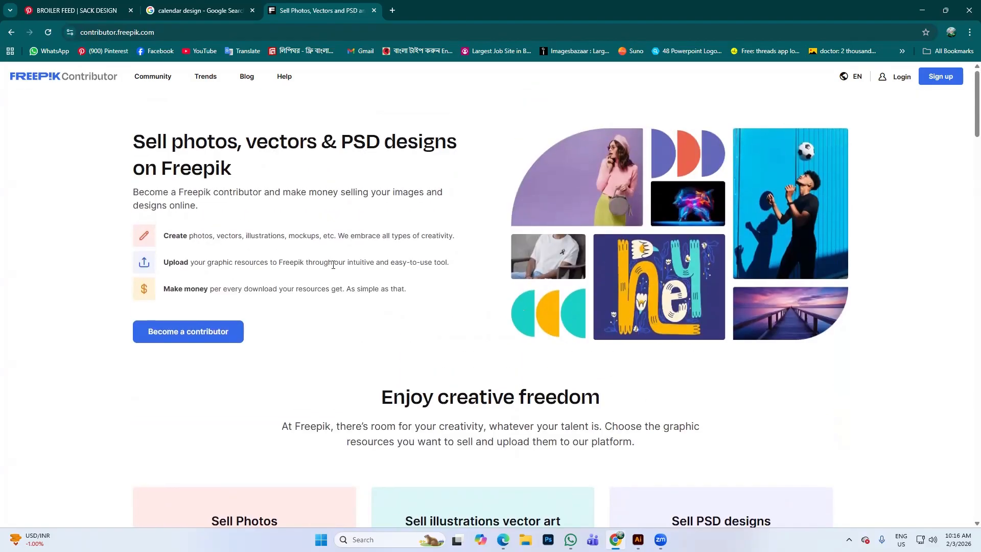
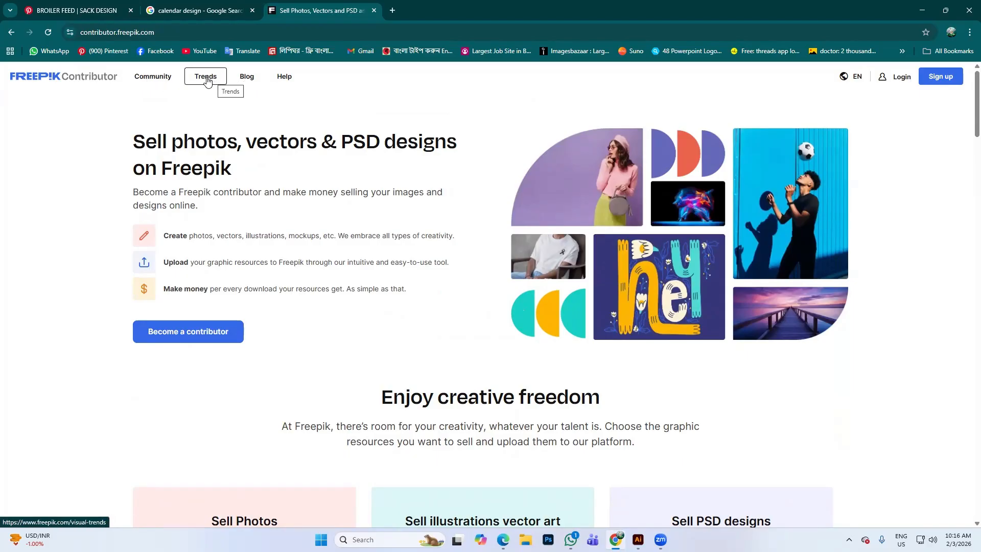
- Open the contributor site's Trends page and continue from it to the Freepik homepage
{"action": "left_click", "coordinate": [207, 79]}
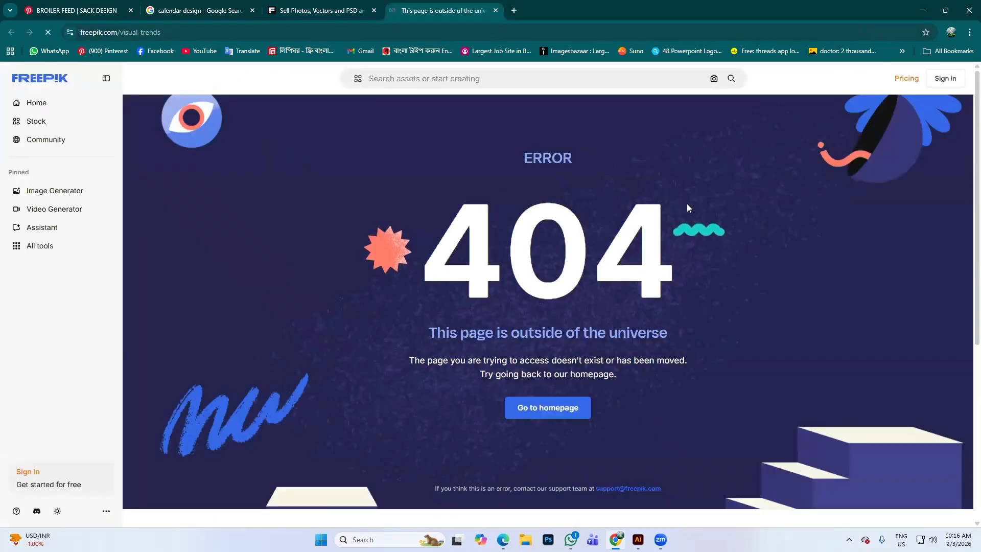
{"action": "scroll", "coordinate": [644, 344], "scroll_direction": "down", "scroll_amount": 6}
{"action": "scroll", "coordinate": [582, 350], "scroll_direction": "up", "scroll_amount": 6}
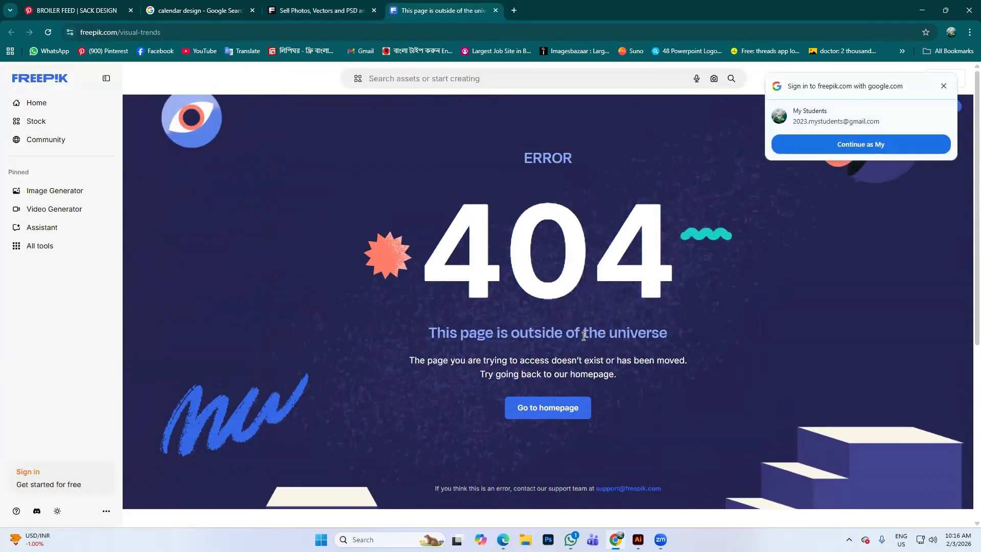
{"action": "left_click", "coordinate": [562, 409]}
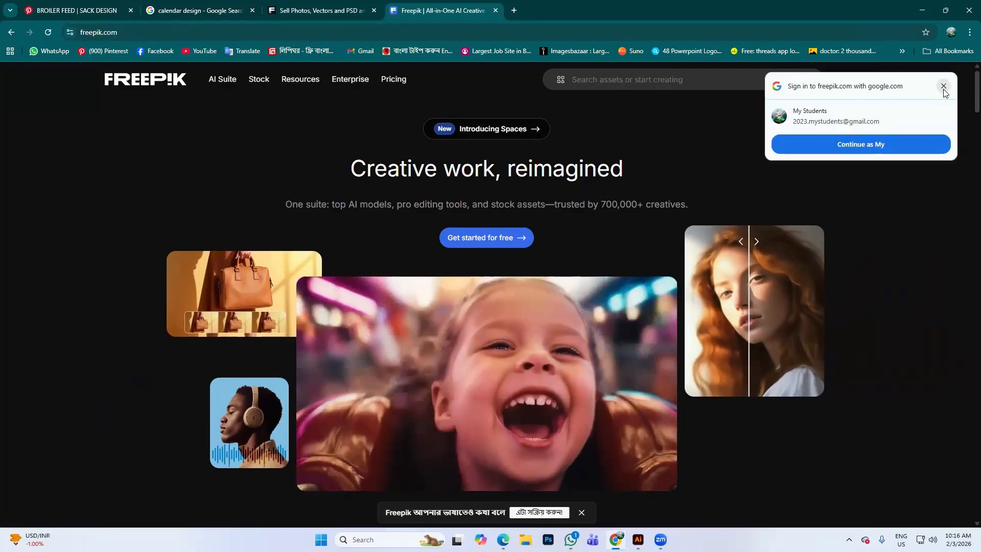
- Dismiss the homepage's Google sign-in prompt and look through Freepik Spaces, the image features and the GenAI models section
{"action": "left_click", "coordinate": [944, 87]}
{"action": "scroll", "coordinate": [415, 203], "scroll_direction": "down", "scroll_amount": 3}
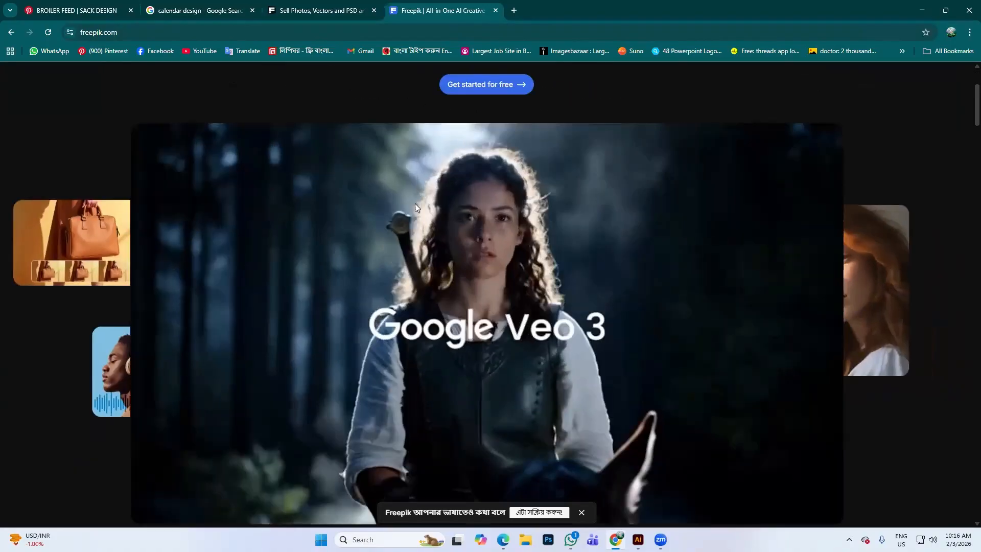
{"action": "scroll", "coordinate": [415, 204], "scroll_direction": "down", "scroll_amount": 12}
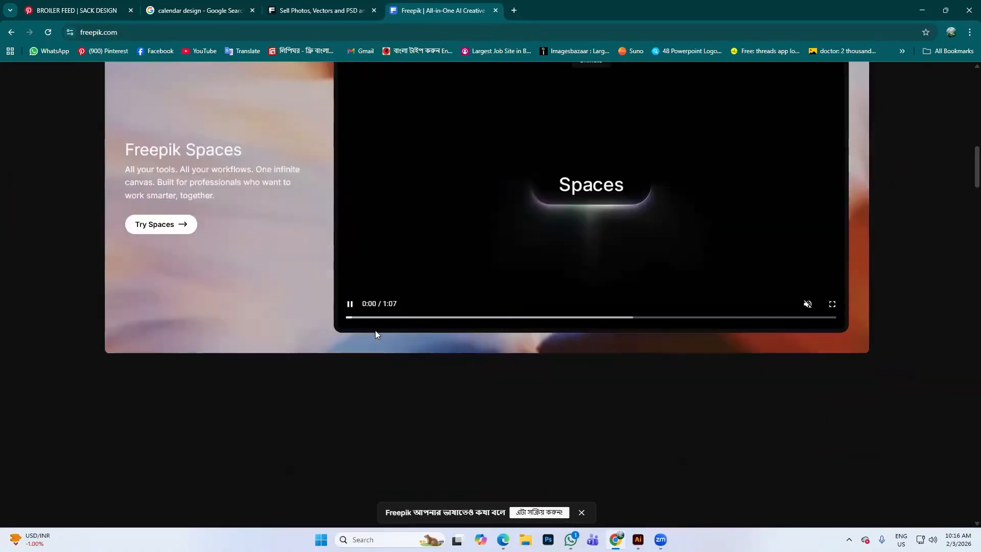
{"action": "scroll", "coordinate": [452, 331], "scroll_direction": "down", "scroll_amount": 7}
{"action": "scroll", "coordinate": [451, 332], "scroll_direction": "up", "scroll_amount": 5}
{"action": "scroll", "coordinate": [424, 330], "scroll_direction": "down", "scroll_amount": 6}
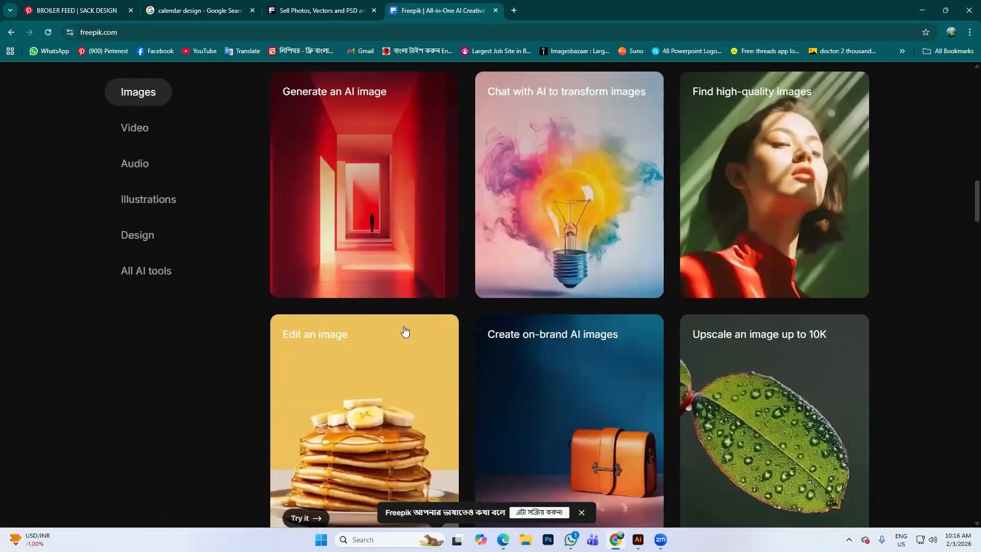
{"action": "scroll", "coordinate": [388, 307], "scroll_direction": "up", "scroll_amount": 5}
{"action": "scroll", "coordinate": [353, 306], "scroll_direction": "down", "scroll_amount": 2}
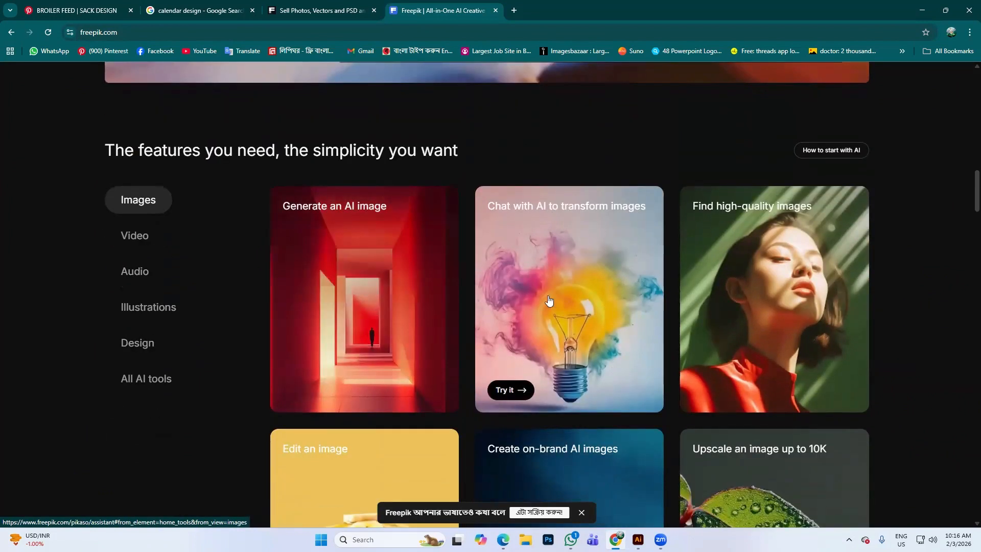
{"action": "scroll", "coordinate": [720, 248], "scroll_direction": "down", "scroll_amount": 1}
{"action": "scroll", "coordinate": [676, 293], "scroll_direction": "down", "scroll_amount": 5}
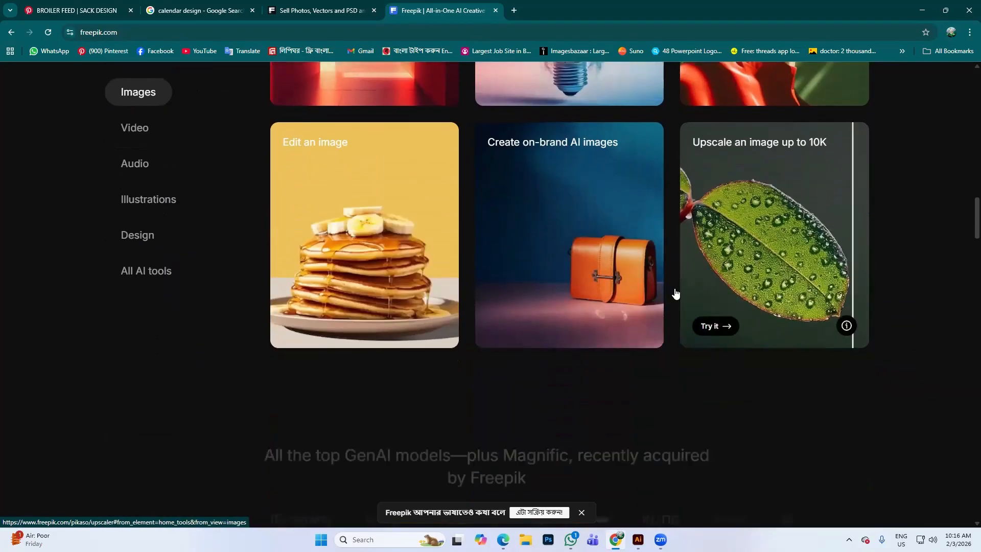
{"action": "scroll", "coordinate": [676, 293], "scroll_direction": "down", "scroll_amount": 8}
{"action": "scroll", "coordinate": [368, 222], "scroll_direction": "up", "scroll_amount": 3}
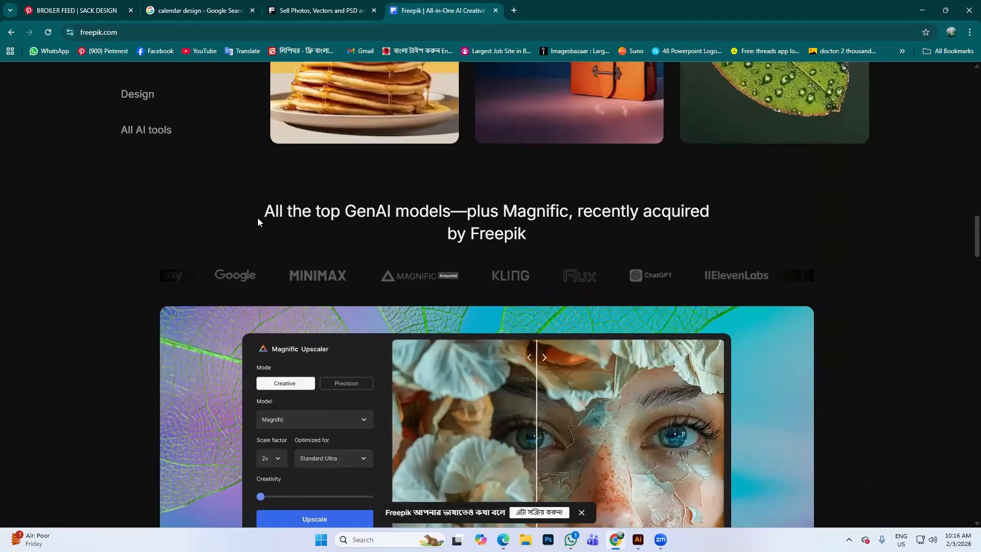
- Show the Illustrations tools in the homepage's features section
{"action": "scroll", "coordinate": [224, 210], "scroll_direction": "up", "scroll_amount": 3}
{"action": "scroll", "coordinate": [136, 128], "scroll_direction": "up", "scroll_amount": 4}
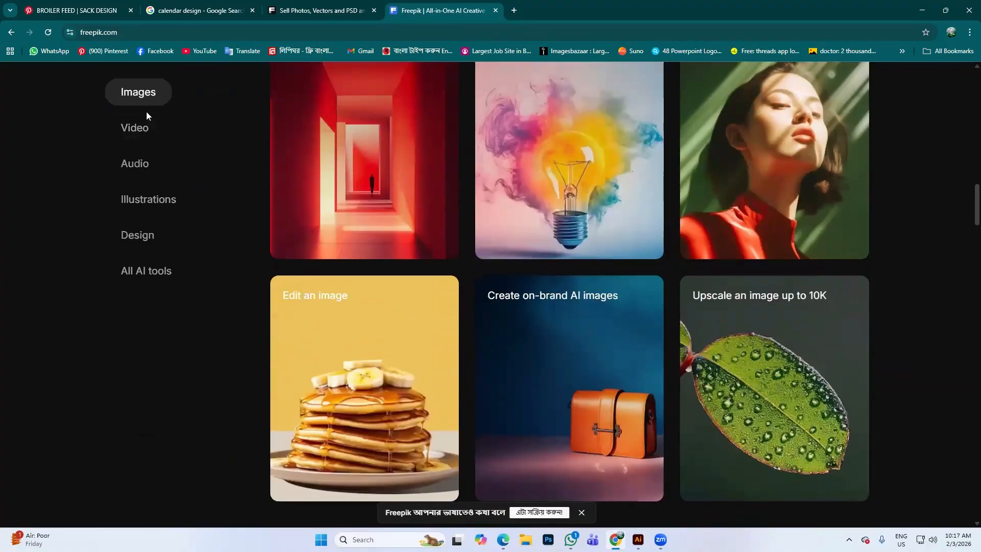
{"action": "left_click", "coordinate": [154, 198]}
{"action": "scroll", "coordinate": [424, 265], "scroll_direction": "up", "scroll_amount": 2}
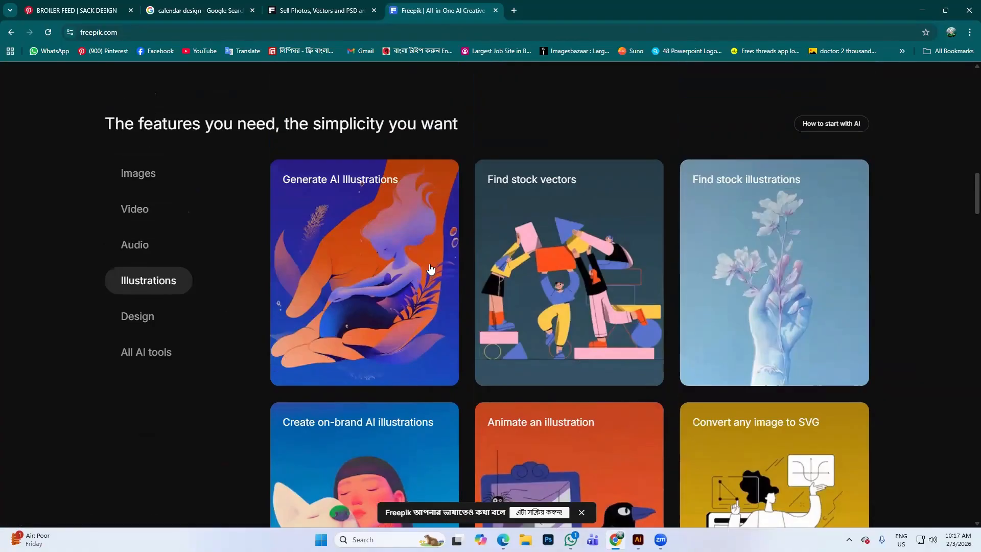
- Check the Generate AI Illustrations tool from the Illustrations section, leave its login page and close the Freepik homepage tab
{"action": "scroll", "coordinate": [503, 368], "scroll_direction": "down", "scroll_amount": 3}
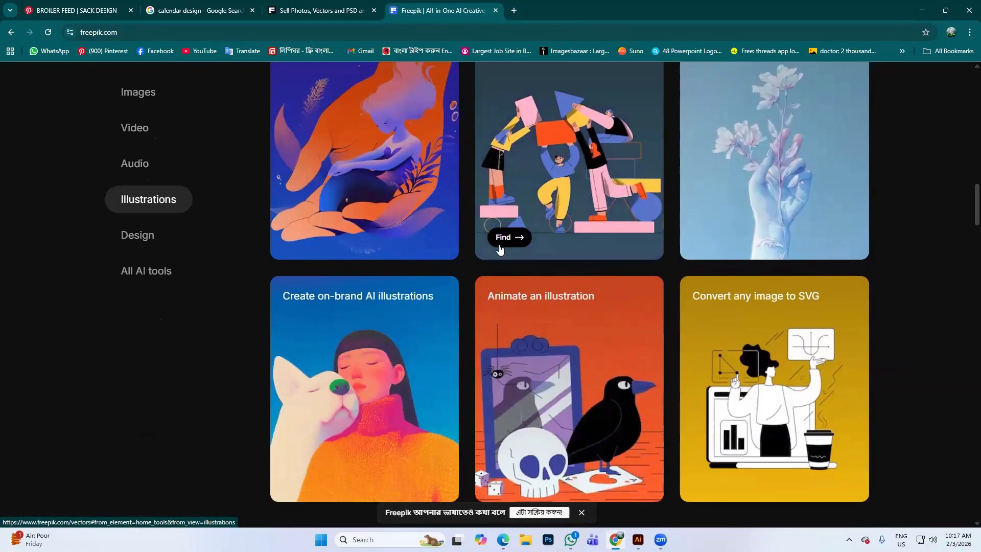
{"action": "scroll", "coordinate": [500, 249], "scroll_direction": "up", "scroll_amount": 2}
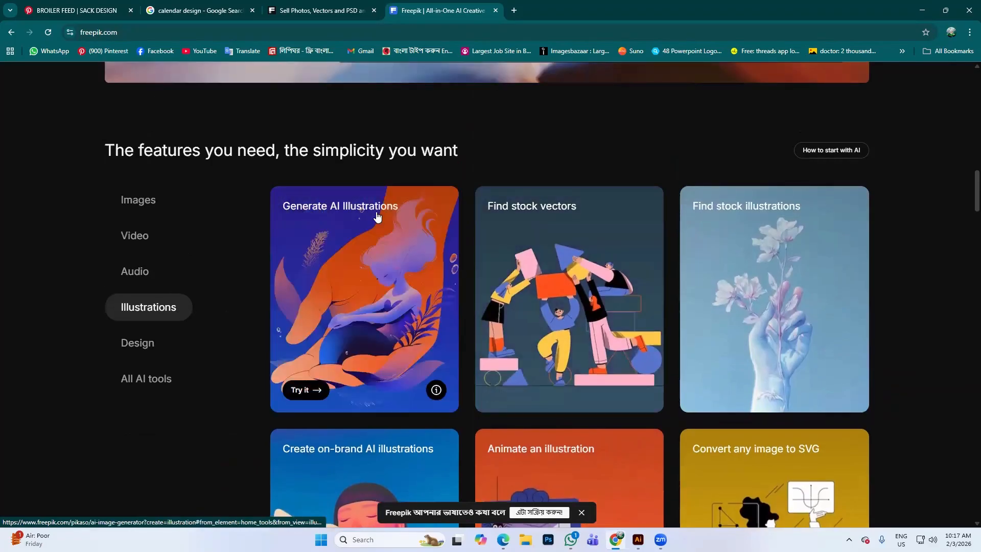
{"action": "left_click", "coordinate": [347, 343]}
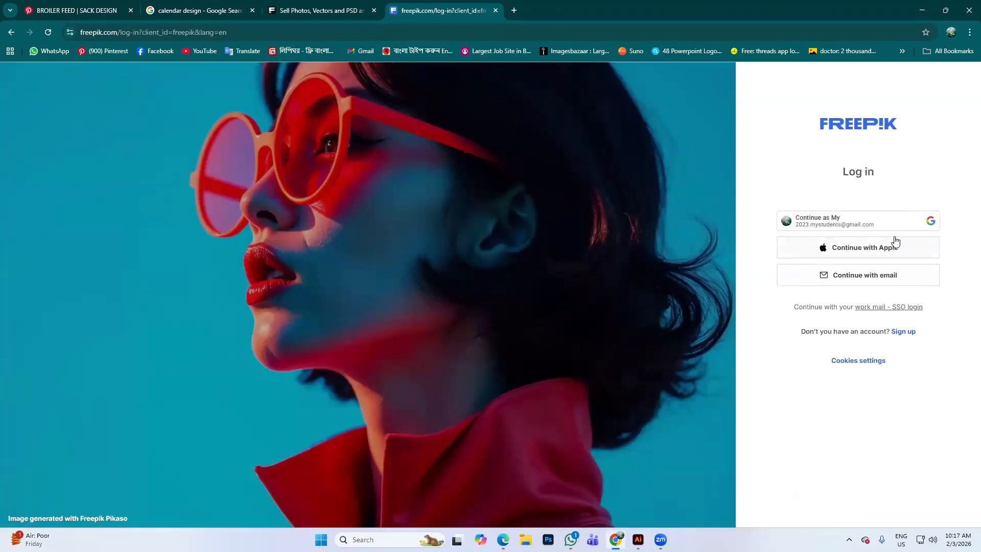
{"action": "left_click", "coordinate": [11, 32]}
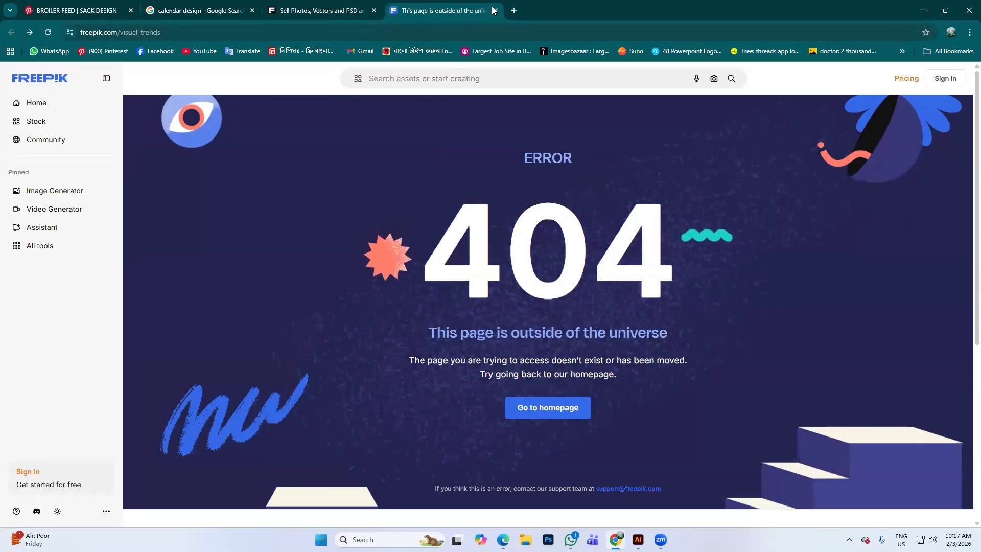
{"action": "key", "text": "ctrl+w"}
- Sign up as a Freepik contributor with the existing Google account, opting out of news and promotions by email
{"action": "left_click", "coordinate": [210, 334]}
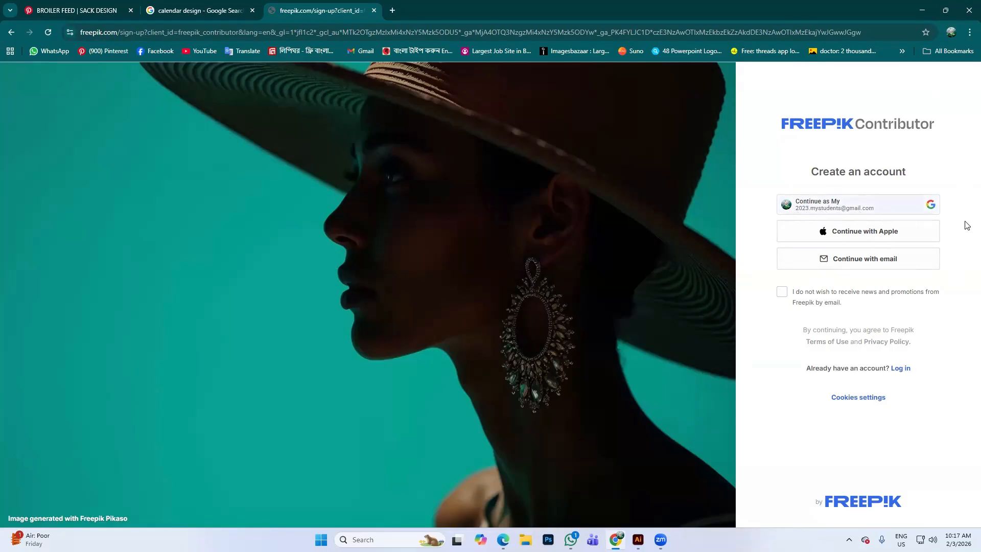
{"action": "left_click", "coordinate": [782, 292]}
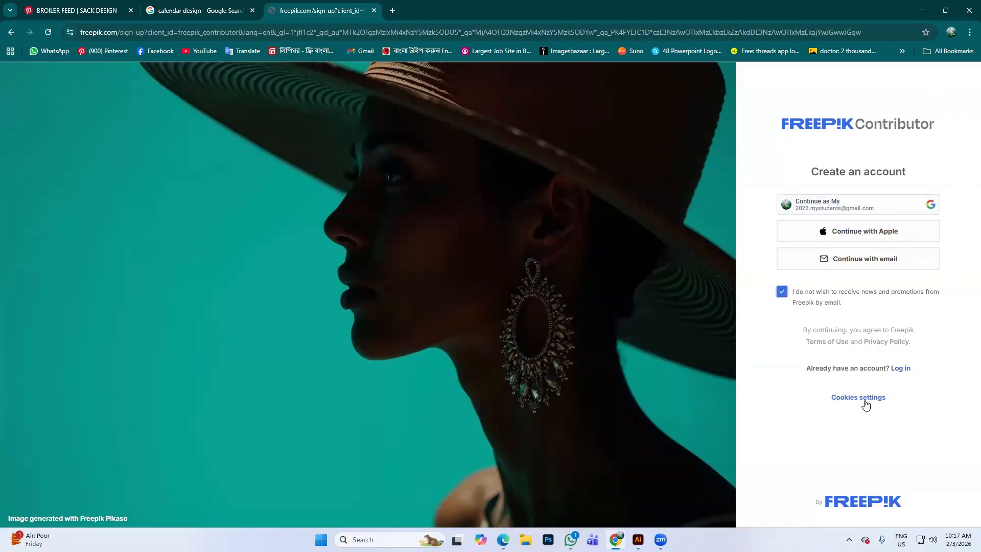
{"action": "left_click", "coordinate": [852, 211]}
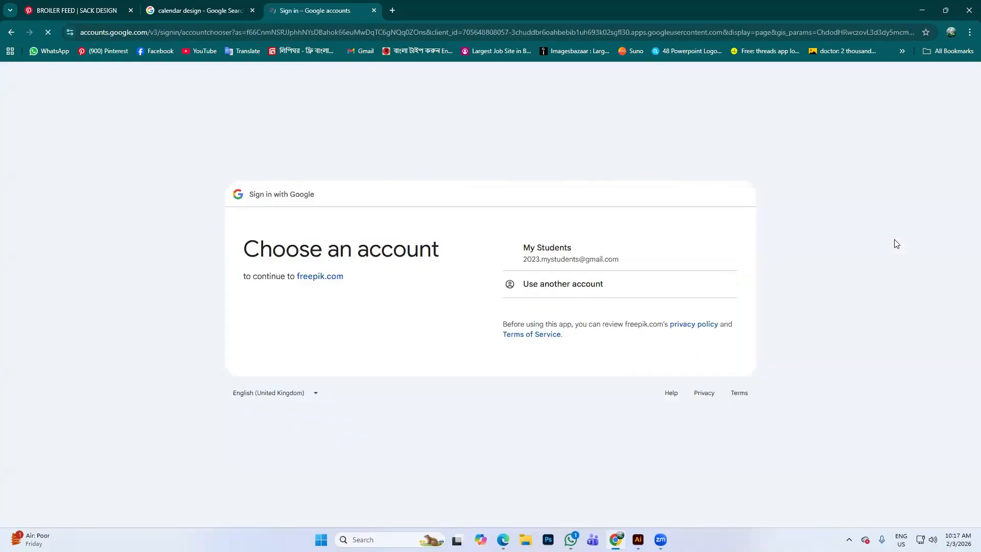
{"action": "left_click", "coordinate": [566, 256]}
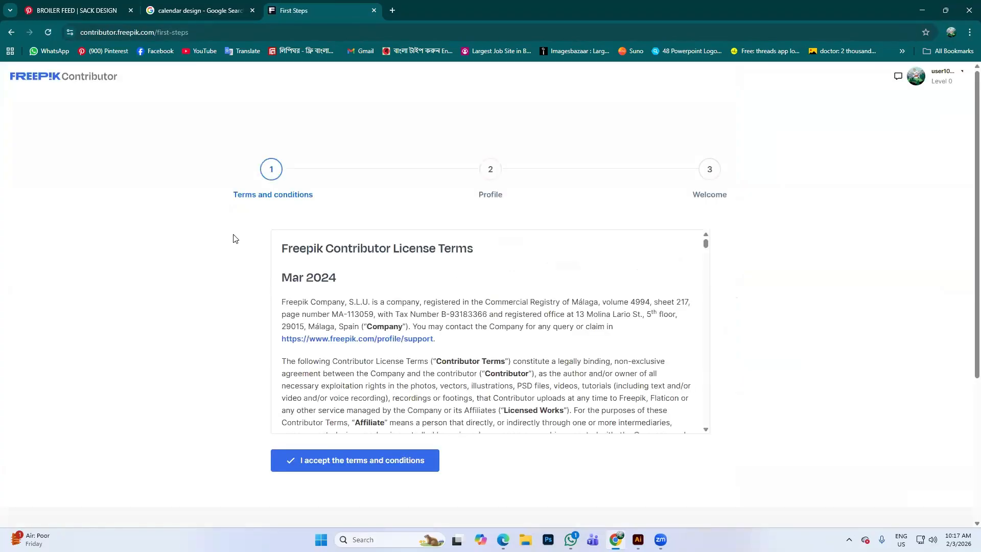
- Read through the Freepik Contributor License Terms and accept the terms and conditions
{"action": "left_click_drag", "start_coordinate": [295, 244], "coordinate": [480, 259]}
{"action": "left_click_drag", "start_coordinate": [283, 278], "coordinate": [352, 278]}
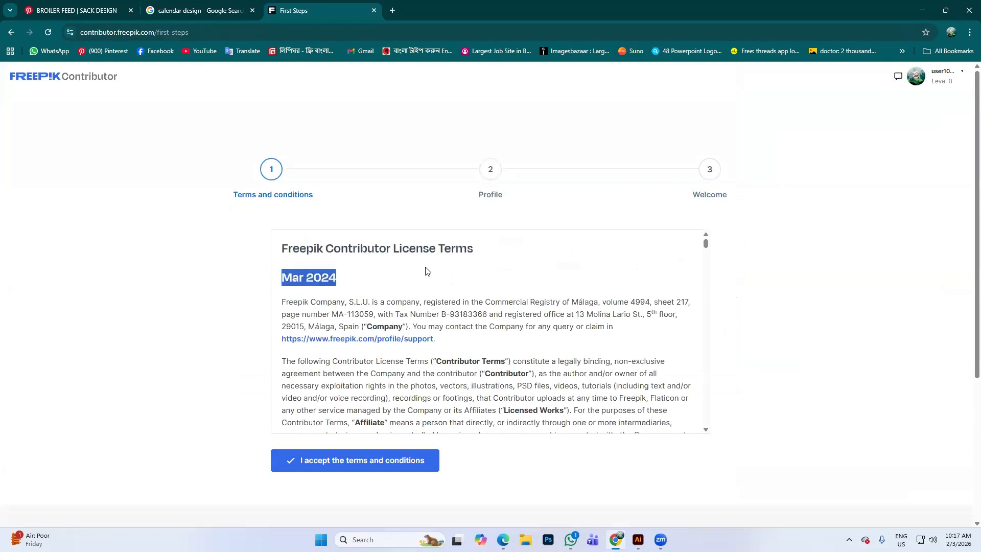
{"action": "scroll", "coordinate": [425, 270], "scroll_direction": "down", "scroll_amount": 1}
{"action": "scroll", "coordinate": [408, 287], "scroll_direction": "up", "scroll_amount": 1}
{"action": "left_click_drag", "start_coordinate": [340, 303], "coordinate": [587, 316]}
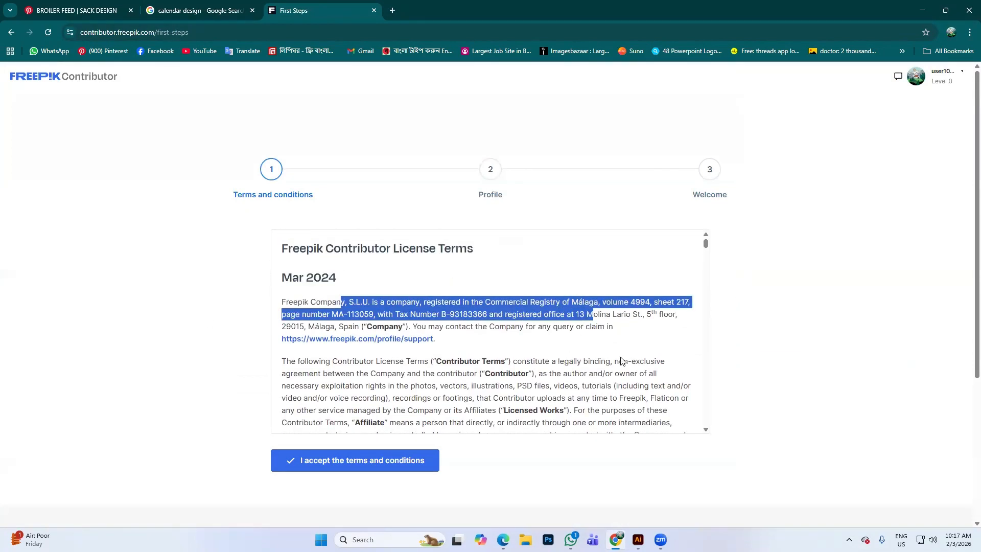
{"action": "left_click_drag", "start_coordinate": [636, 362], "coordinate": [565, 362]}
{"action": "scroll", "coordinate": [578, 365], "scroll_direction": "down", "scroll_amount": 1}
{"action": "scroll", "coordinate": [579, 365], "scroll_direction": "down", "scroll_amount": 6}
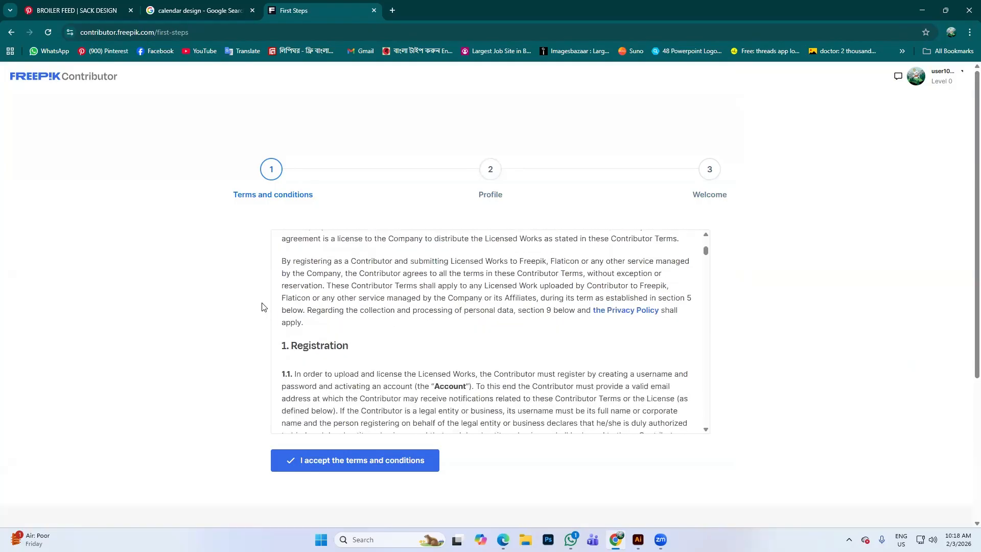
{"action": "scroll", "coordinate": [423, 327], "scroll_direction": "down", "scroll_amount": 10}
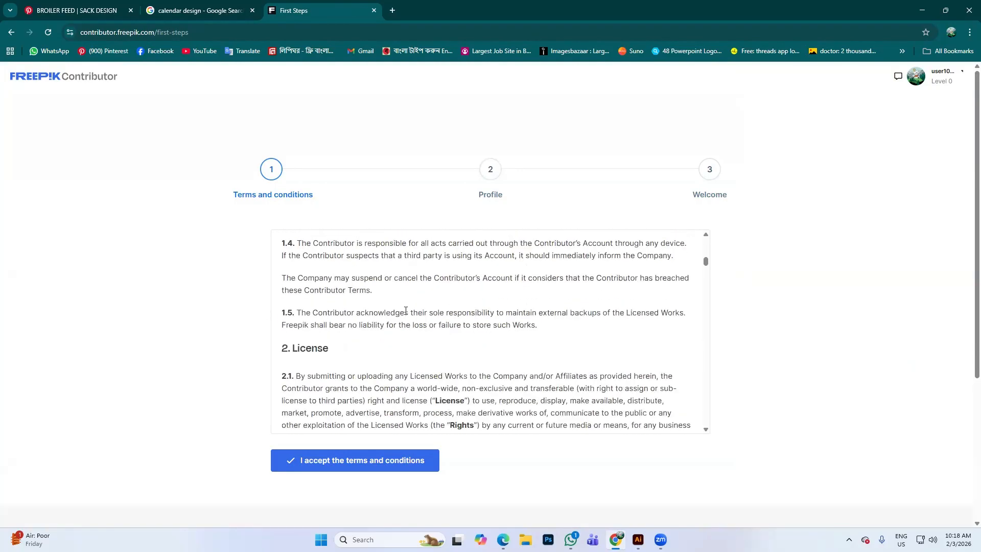
{"action": "scroll", "coordinate": [322, 460], "scroll_direction": "down", "scroll_amount": 4}
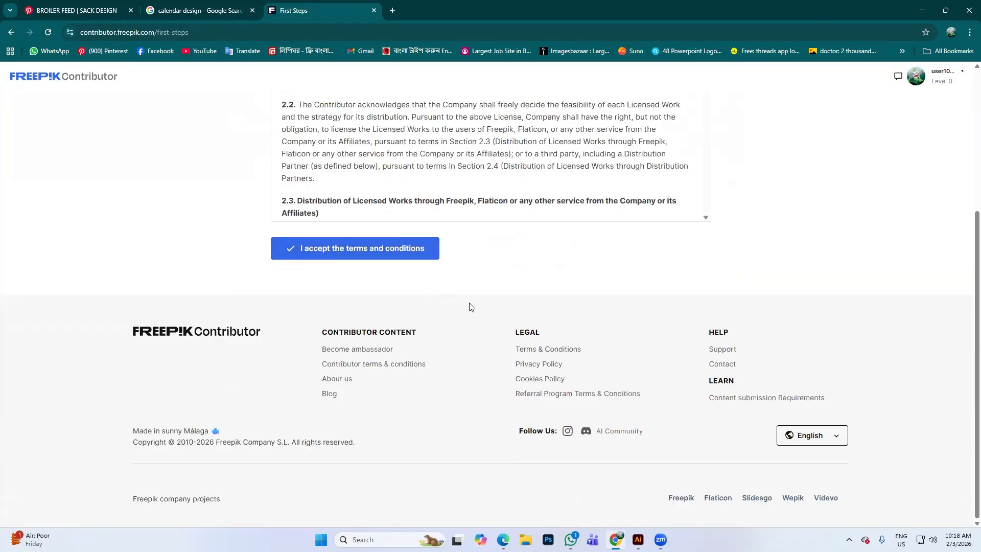
{"action": "left_click", "coordinate": [351, 248]}
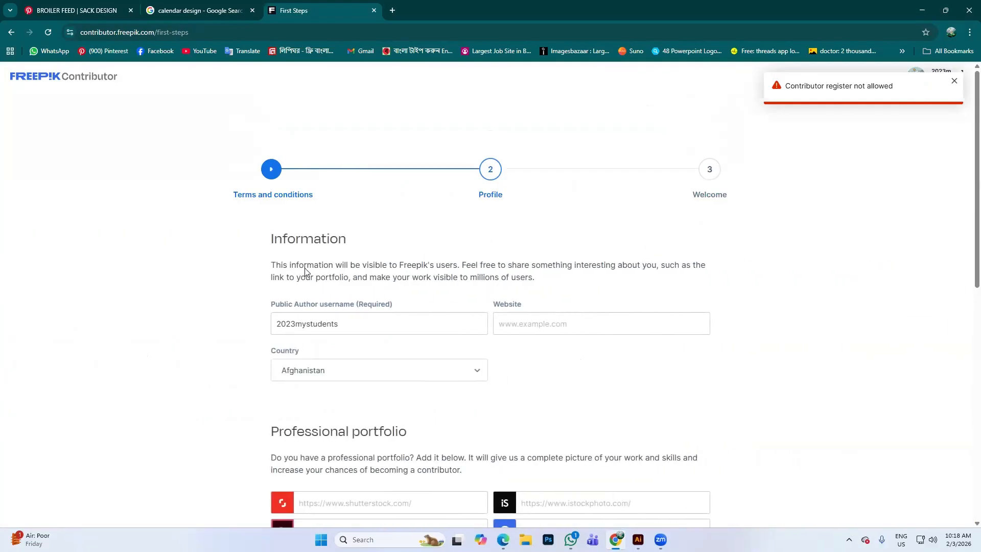
{"action": "left_click", "coordinate": [361, 315]}
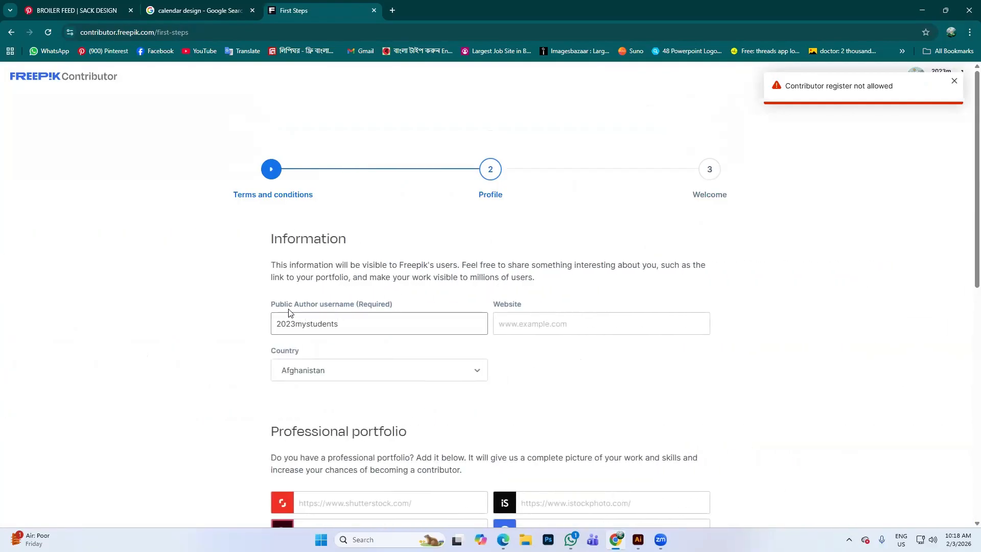
{"action": "mouse_move", "coordinate": [302, 324]}
{"action": "left_mouse_down"}
{"action": "mouse_move", "coordinate": [350, 325]}
{"action": "mouse_move", "coordinate": [301, 323]}
{"action": "left_mouse_up"}
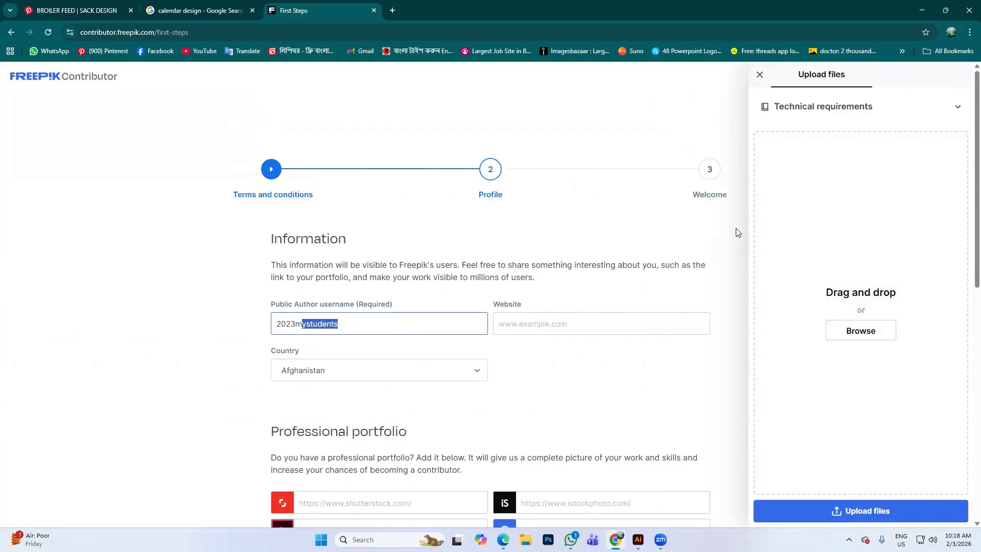
{"action": "left_click_drag", "start_coordinate": [776, 136], "coordinate": [762, 72]}
{"action": "left_click", "coordinate": [760, 75]}
{"action": "left_click", "coordinate": [382, 329]}
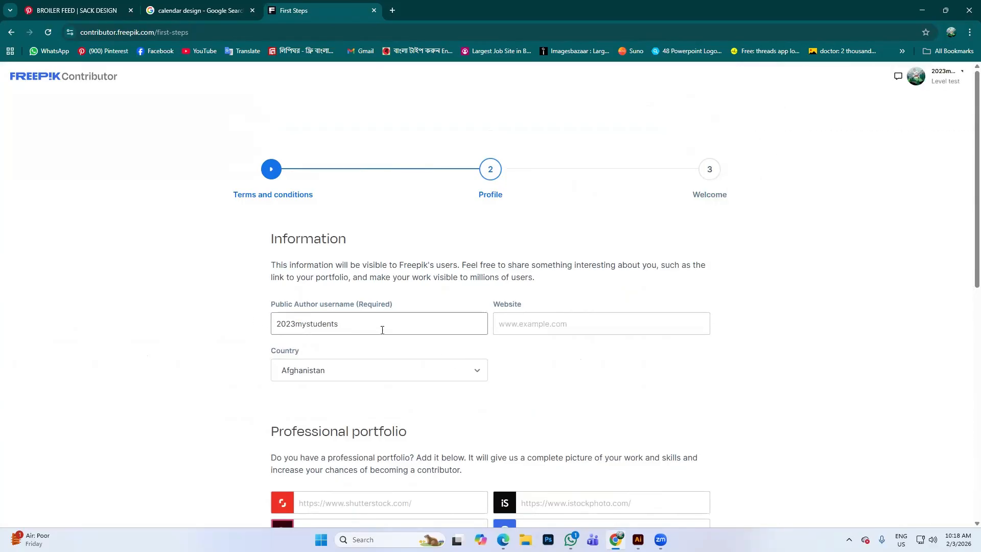
{"action": "left_click_drag", "start_coordinate": [302, 324], "coordinate": [267, 320]}
{"action": "left_click_drag", "start_coordinate": [355, 327], "coordinate": [762, 77]}
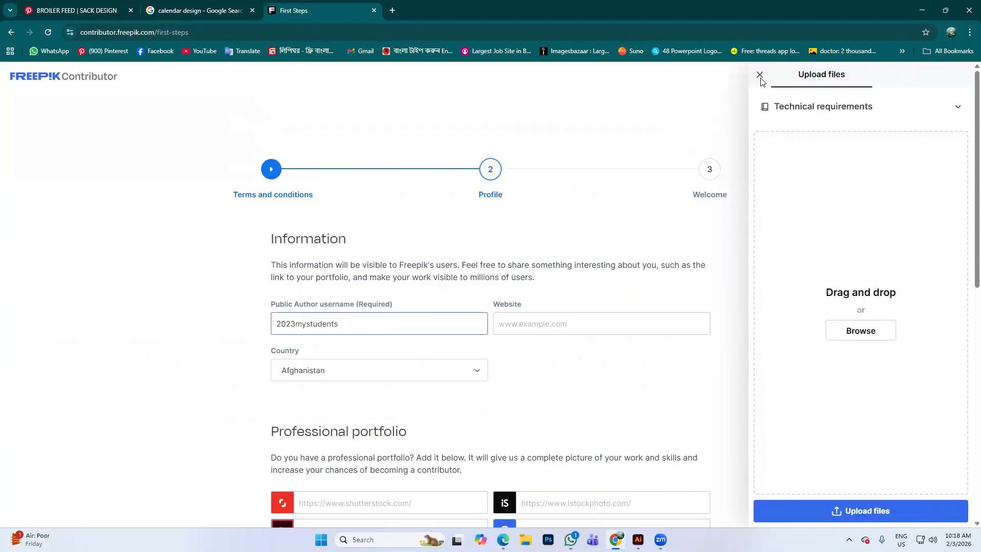
{"action": "left_click", "coordinate": [760, 75]}
- Try the contributor's first name alone as the public author username
{"action": "left_click", "coordinate": [405, 329]}
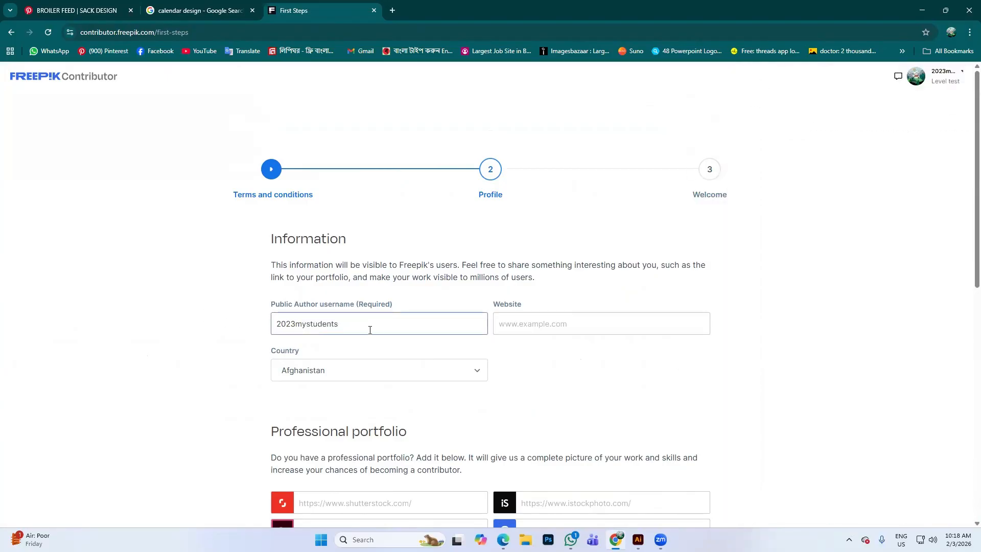
{"action": "key", "text": "ctrl+a"}
{"action": "key", "text": "BackSpace"}
{"action": "type", "text": "Akmal"}
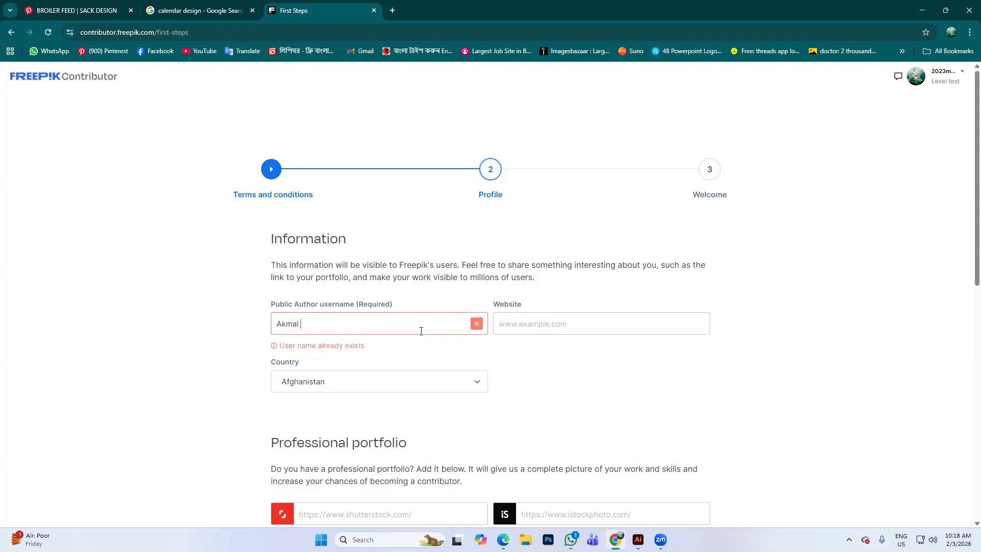
- Set the public author username to the contributor's full name in lowercase without spaces
{"action": "key", "text": "BackSpace"}
{"action": "key", "text": "BackSpace"}
{"action": "key", "text": "BackSpace"}
{"action": "key", "text": "BackSpace"}
{"action": "type", "text": "akma"}
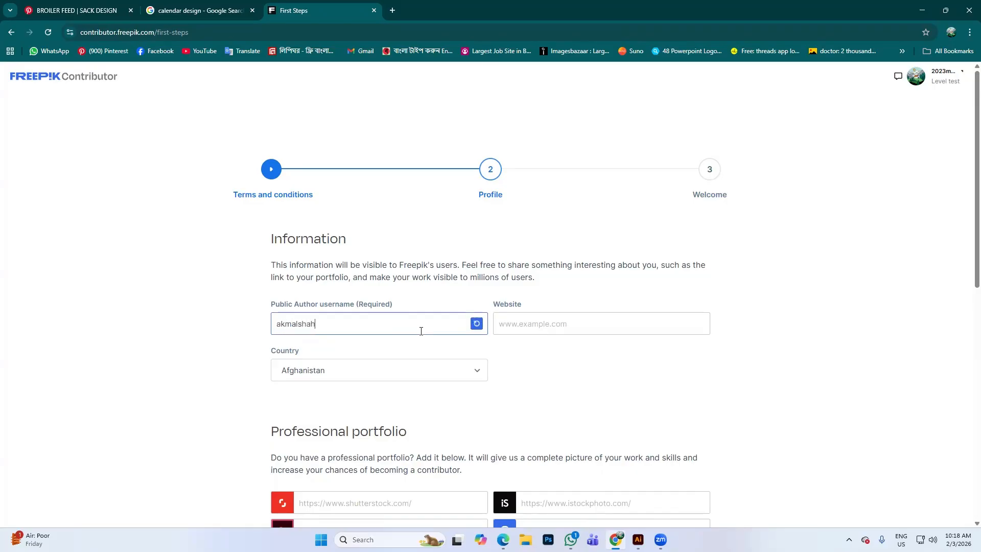
{"action": "type", "text": "lshahriar"}
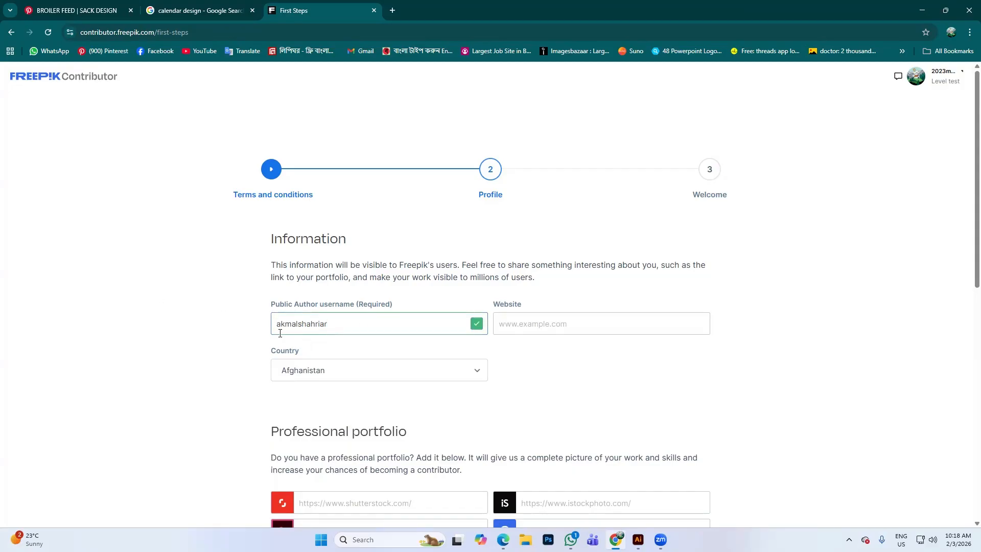
- Leave the website field empty and open the country choices on the profile form
{"action": "left_click", "coordinate": [535, 319]}
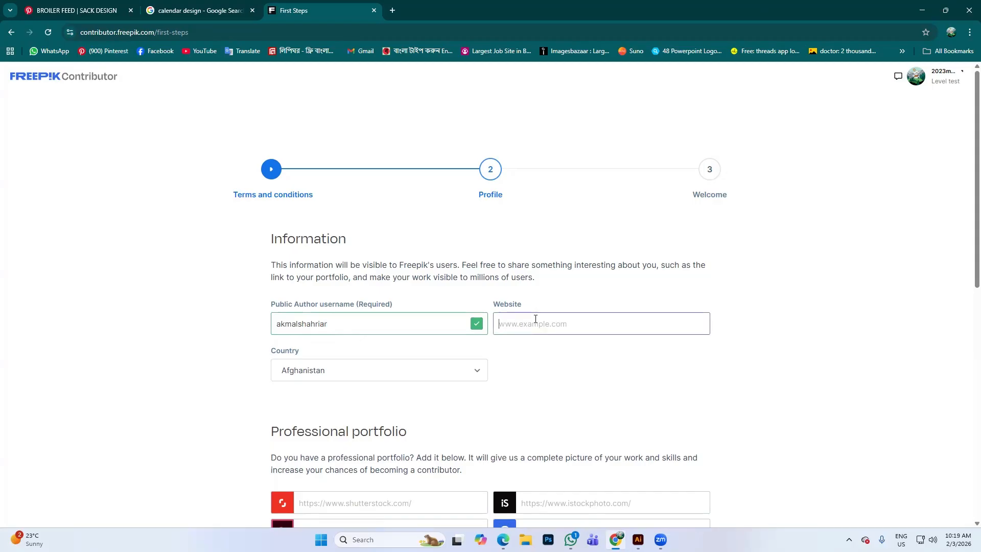
{"action": "left_click", "coordinate": [459, 377]}
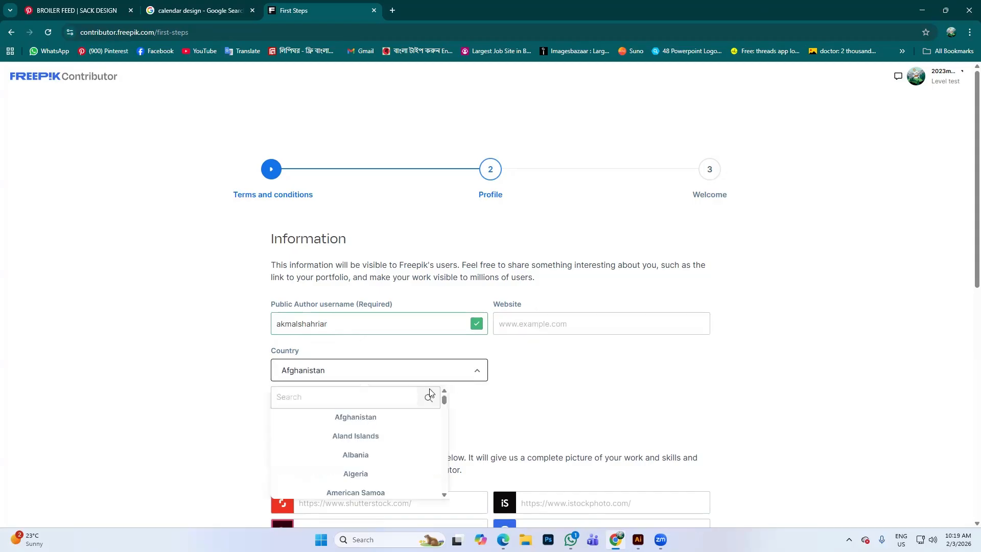
- Set the country in the contributor profile form to Bangladesh
{"action": "scroll", "coordinate": [385, 432], "scroll_direction": "down", "scroll_amount": 5}
{"action": "scroll", "coordinate": [384, 433], "scroll_direction": "down", "scroll_amount": 5}
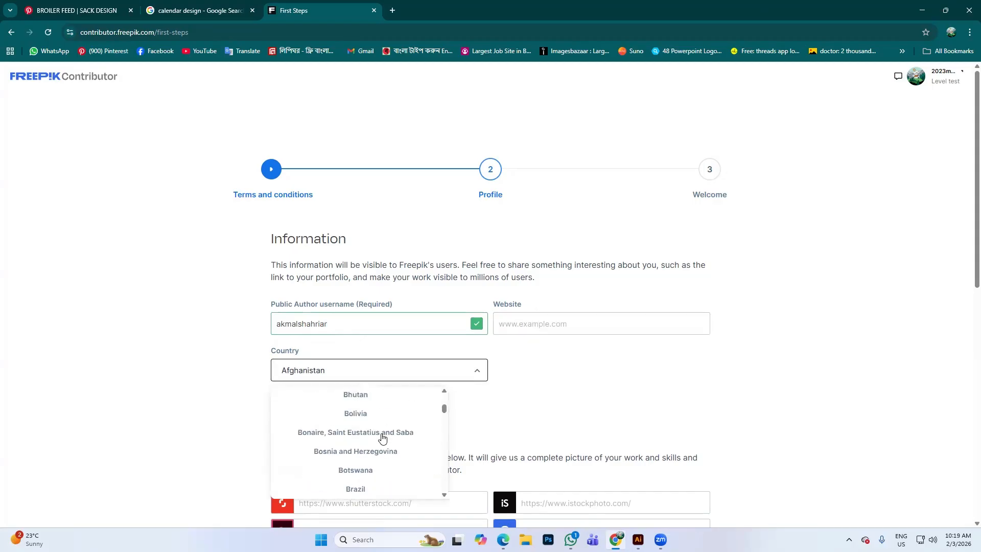
{"action": "scroll", "coordinate": [367, 437], "scroll_direction": "up", "scroll_amount": 2}
{"action": "scroll", "coordinate": [366, 446], "scroll_direction": "up", "scroll_amount": 3}
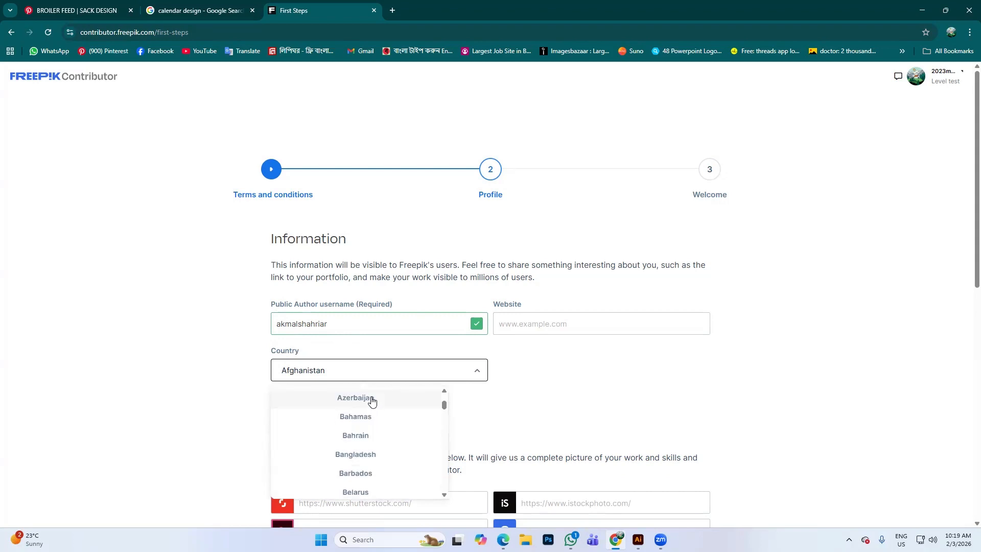
{"action": "left_click", "coordinate": [370, 479]}
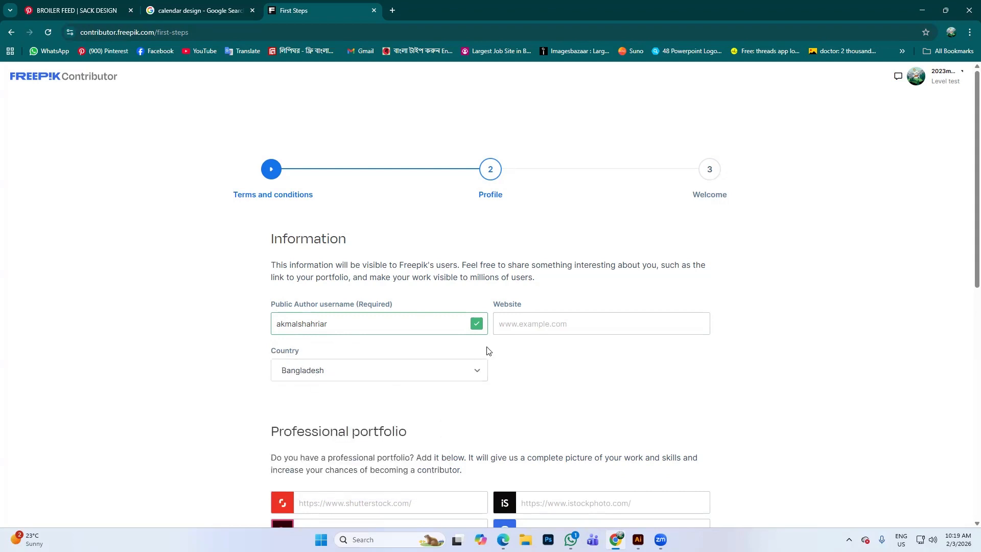
- Review the professional portfolio, social link and notification language fields of the profile form
{"action": "scroll", "coordinate": [511, 351], "scroll_direction": "down", "scroll_amount": 4}
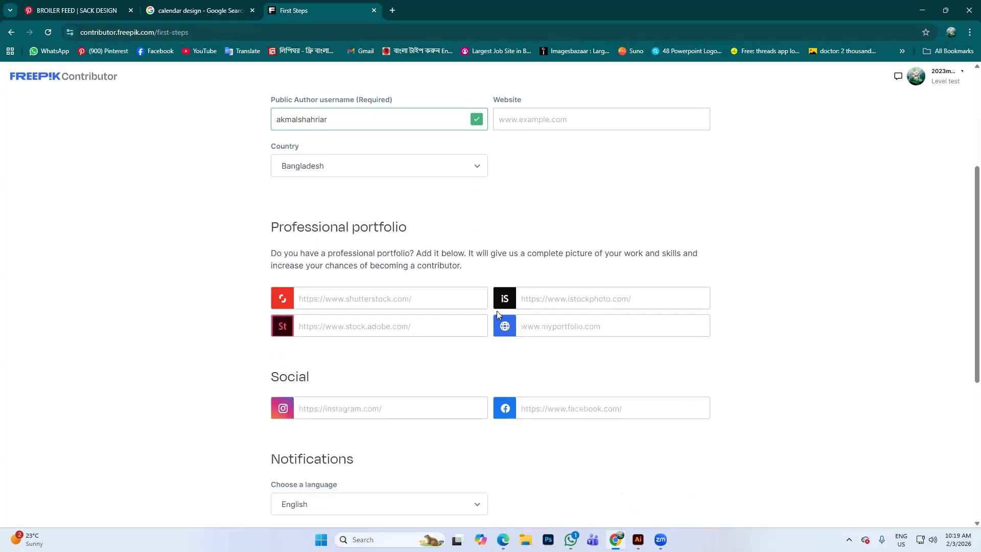
{"action": "left_click", "coordinate": [346, 300]}
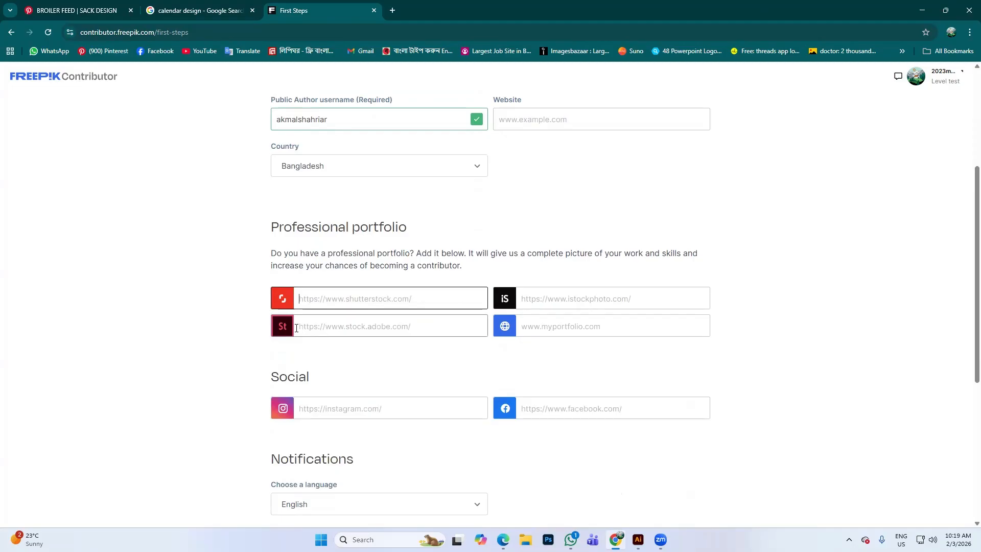
{"action": "left_click", "coordinate": [527, 300]}
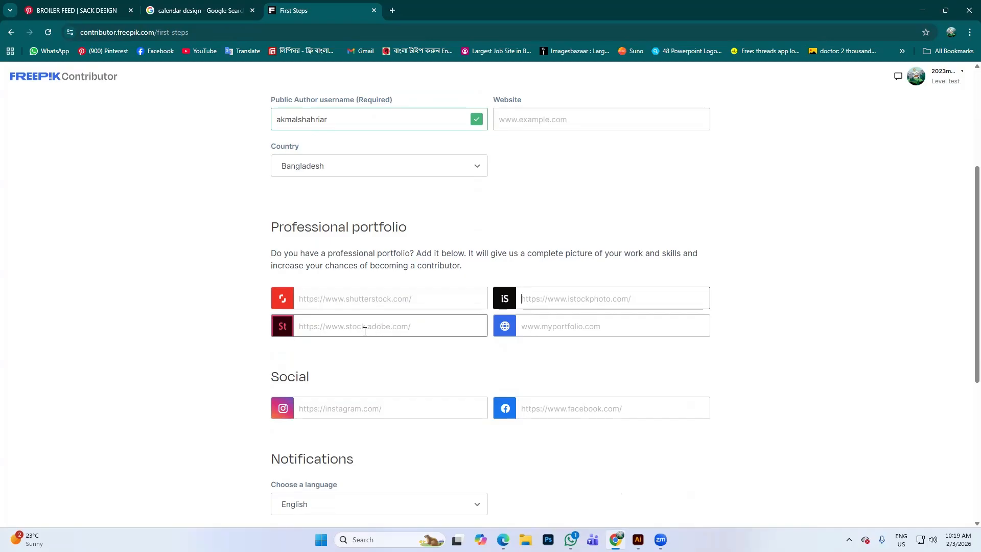
{"action": "left_click", "coordinate": [309, 324]}
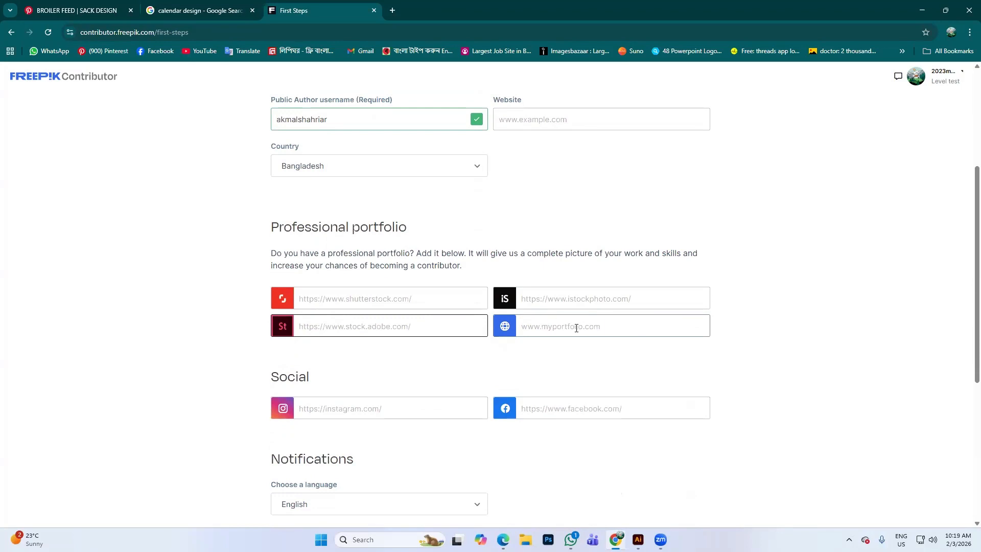
{"action": "scroll", "coordinate": [302, 407], "scroll_direction": "down", "scroll_amount": 3}
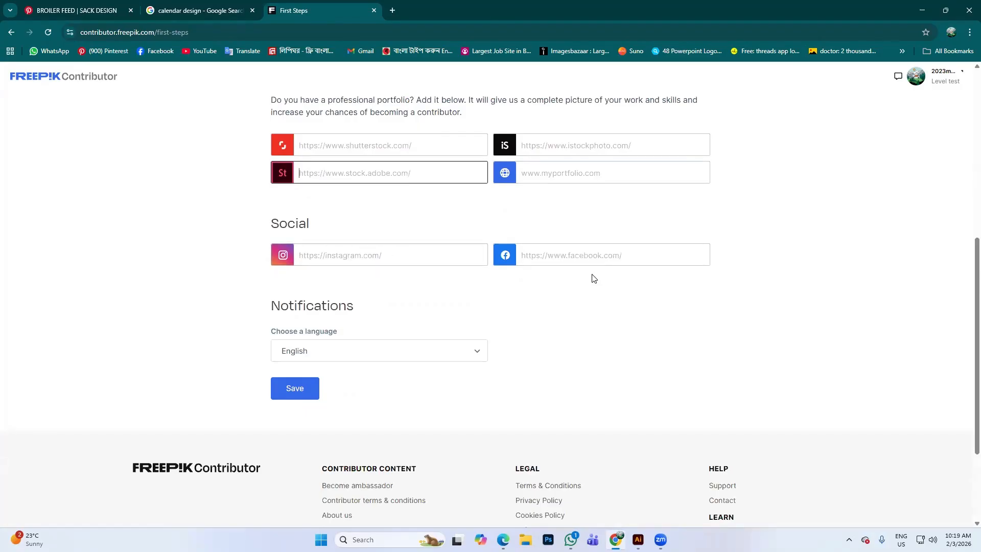
{"action": "scroll", "coordinate": [594, 278], "scroll_direction": "up", "scroll_amount": 3}
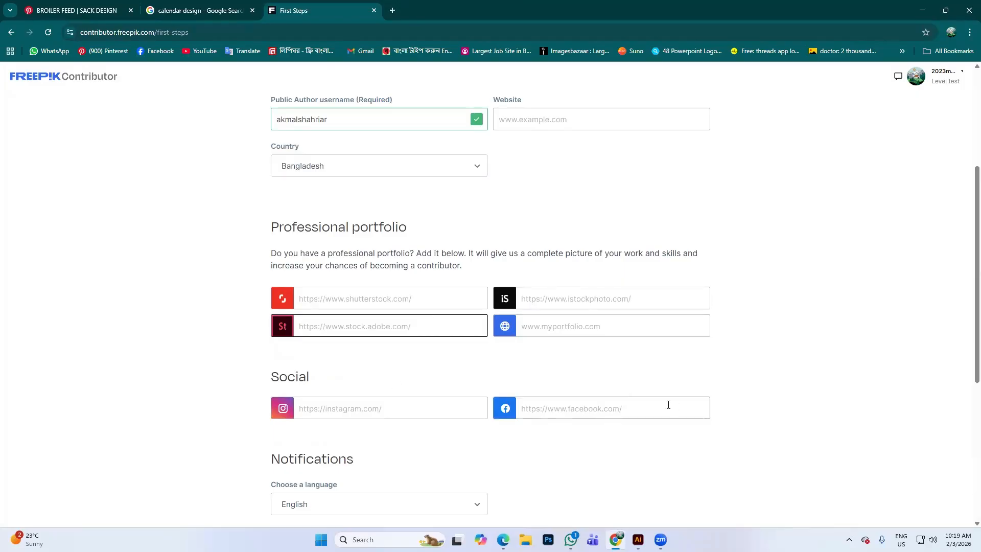
{"action": "scroll", "coordinate": [300, 409], "scroll_direction": "down", "scroll_amount": 1}
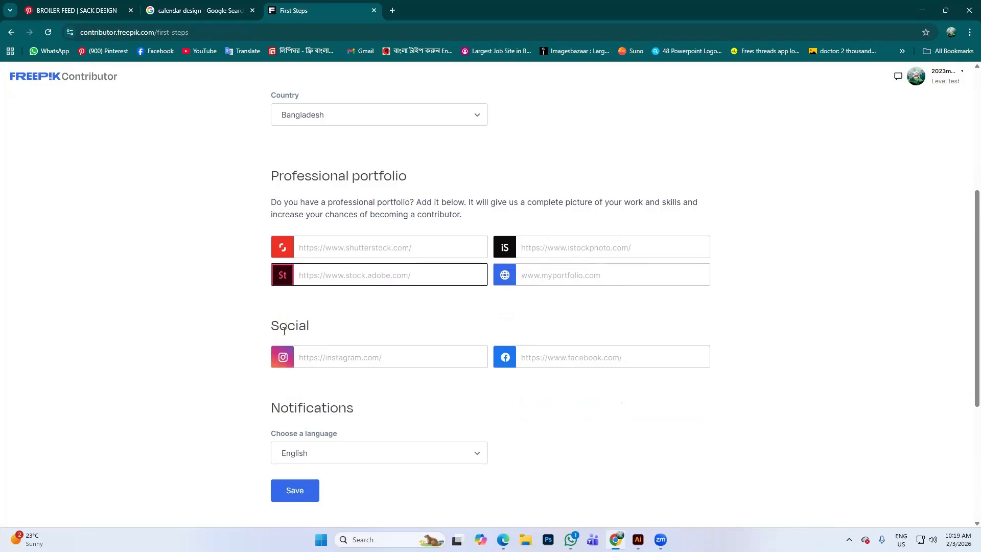
{"action": "left_click", "coordinate": [314, 357]}
{"action": "left_click", "coordinate": [589, 362]}
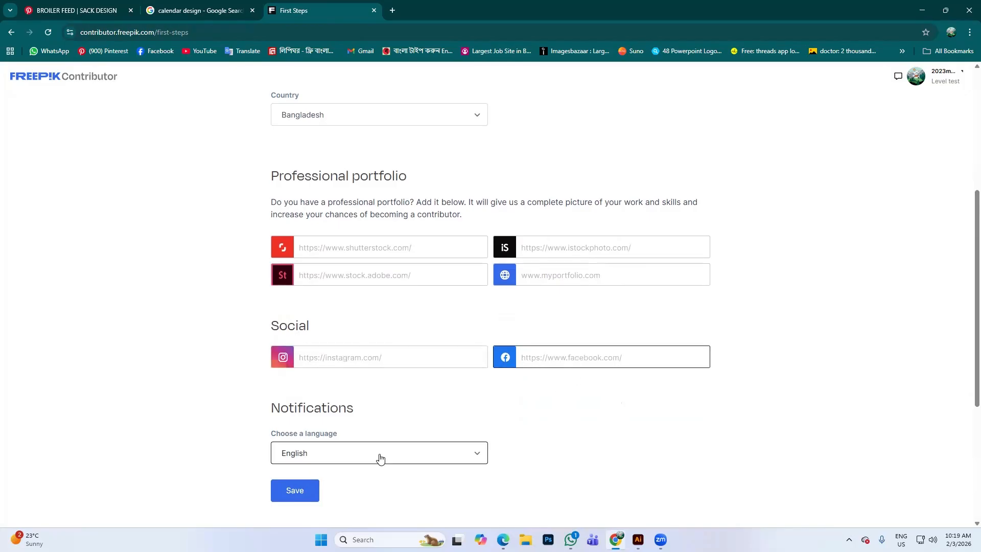
{"action": "scroll", "coordinate": [379, 458], "scroll_direction": "down", "scroll_amount": 2}
{"action": "scroll", "coordinate": [311, 245], "scroll_direction": "up", "scroll_amount": 4}
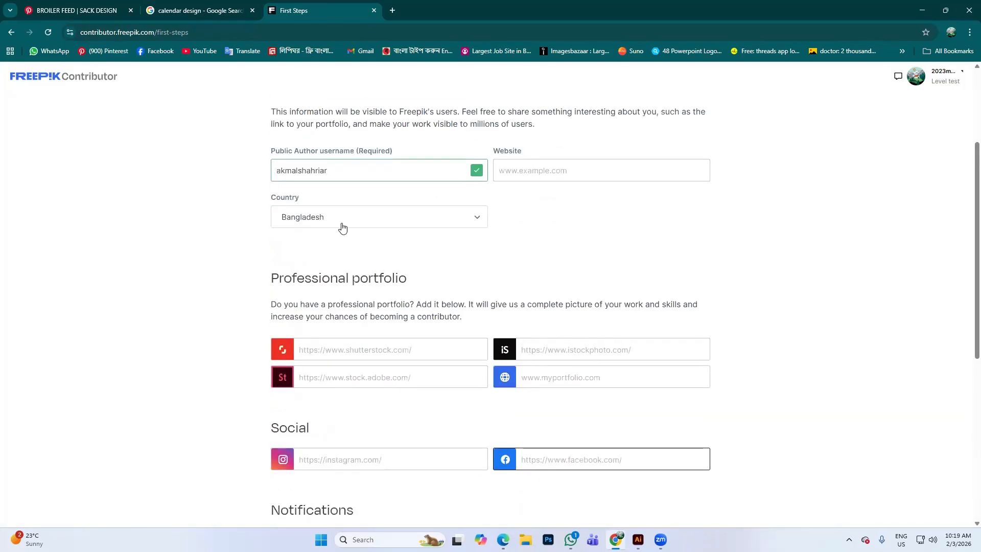
- Save the contributor profile and proceed from the welcome stage to start uploading
{"action": "scroll", "coordinate": [330, 358], "scroll_direction": "down", "scroll_amount": 4}
{"action": "left_click", "coordinate": [301, 390]}
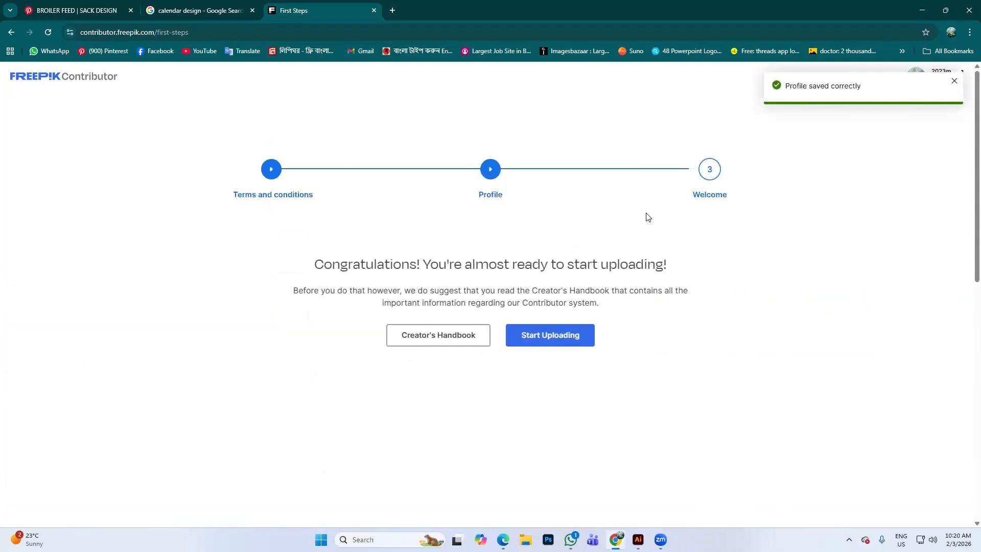
{"action": "left_click", "coordinate": [561, 343]}
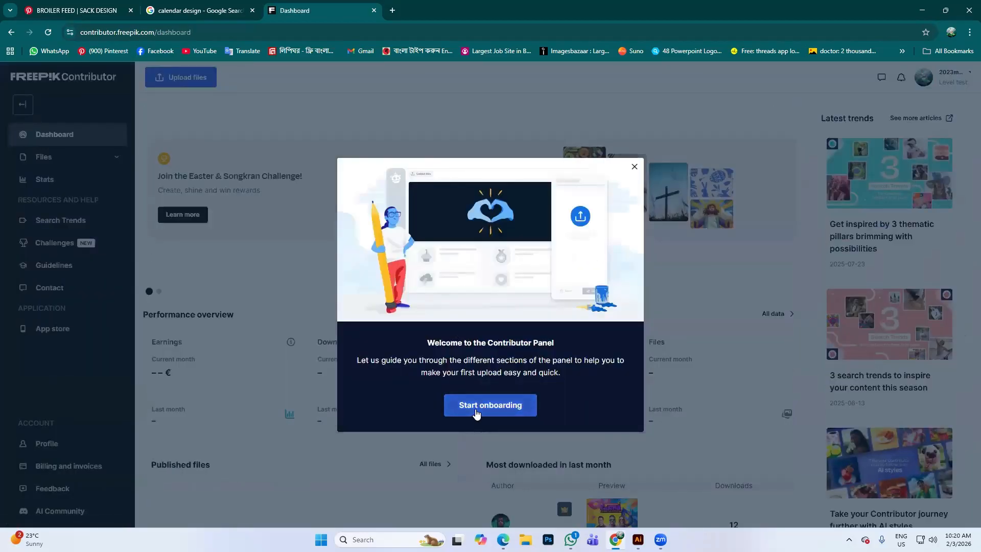
- Start the Contributor Panel onboarding and go through the whole guided tour to its end
{"action": "left_click", "coordinate": [479, 412]}
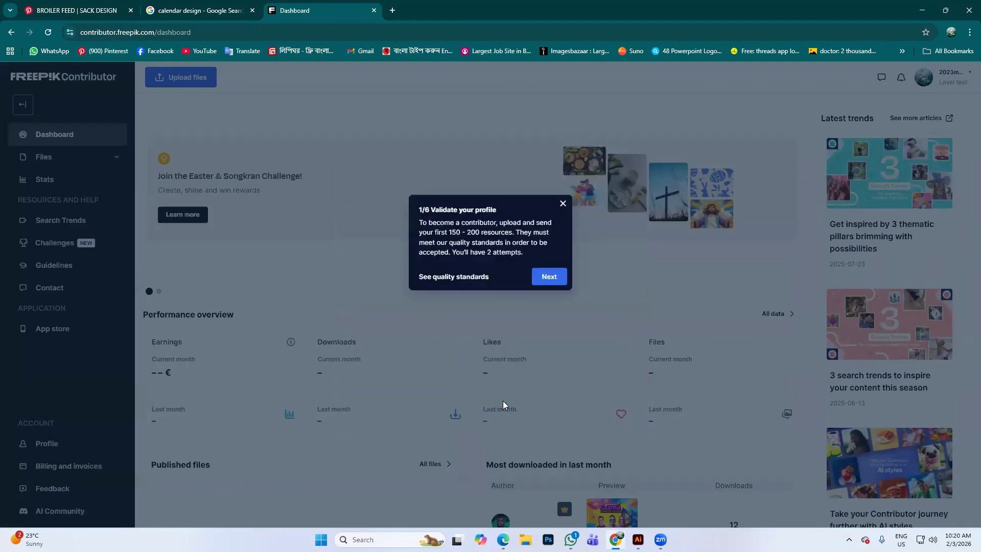
{"action": "left_click", "coordinate": [549, 277]}
{"action": "left_click", "coordinate": [238, 196]}
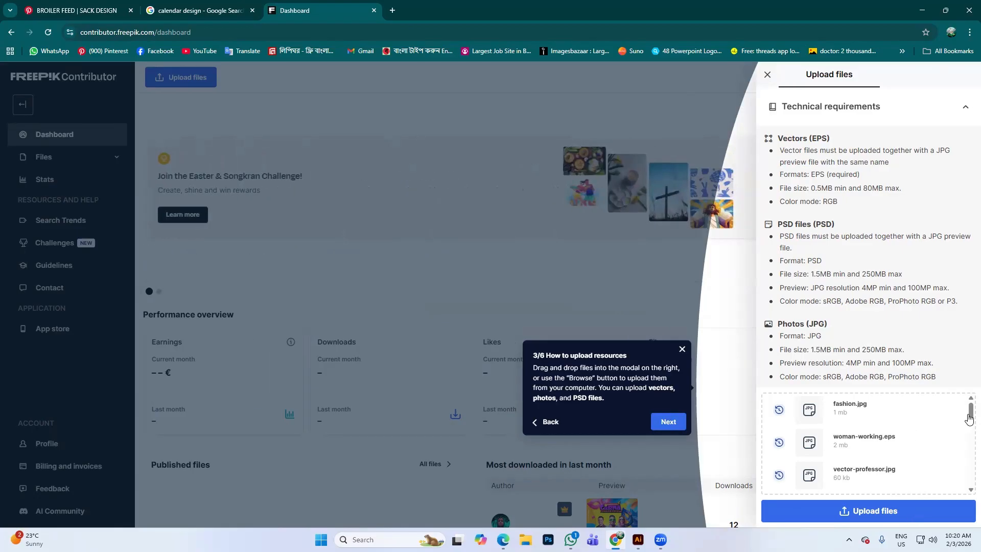
{"action": "left_click", "coordinate": [665, 421]}
{"action": "left_click", "coordinate": [677, 318]}
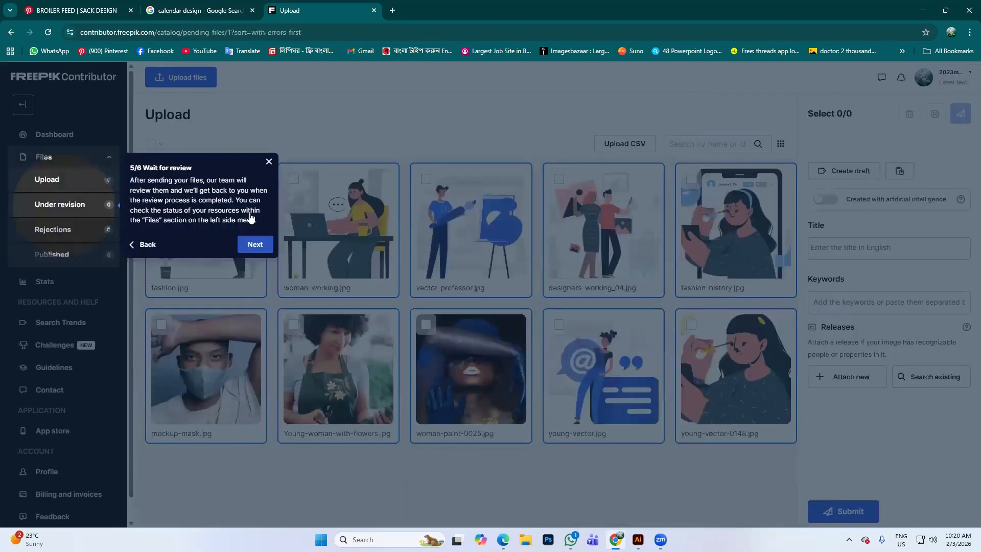
{"action": "left_click", "coordinate": [260, 245]}
{"action": "left_click", "coordinate": [547, 285]}
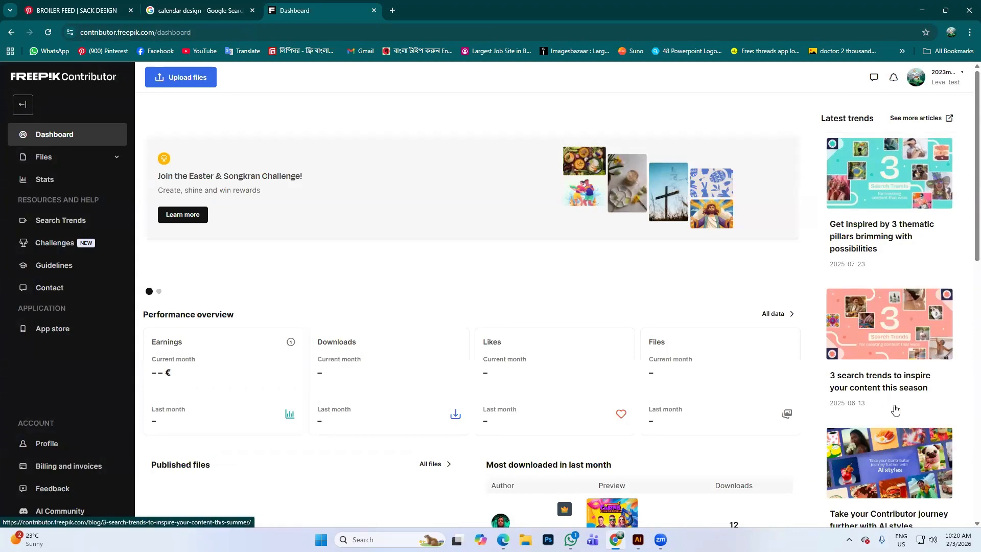
- Examine the dashboard's challenge banner and the earnings figure in the performance overview
{"action": "scroll", "coordinate": [392, 276], "scroll_direction": "down", "scroll_amount": 1}
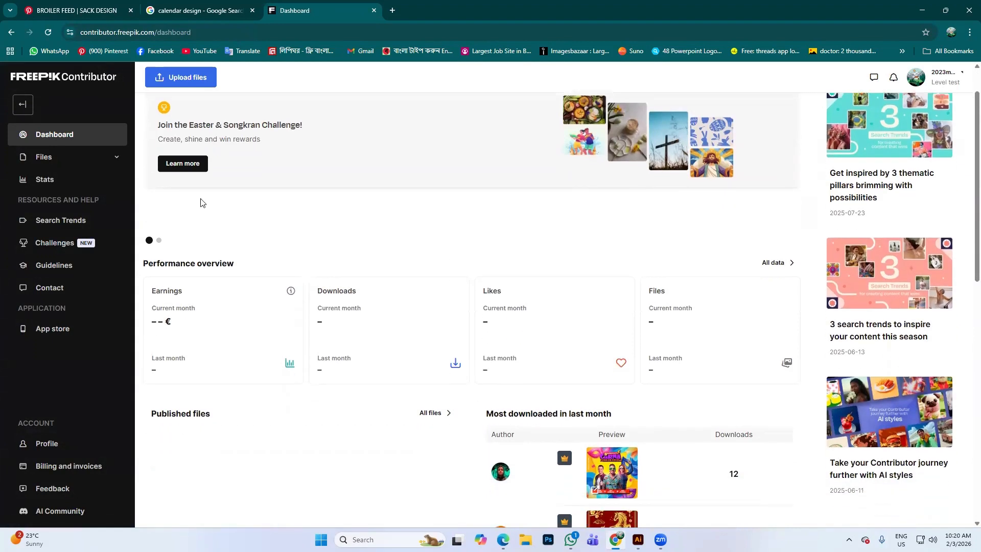
{"action": "scroll", "coordinate": [217, 201], "scroll_direction": "up", "scroll_amount": 1}
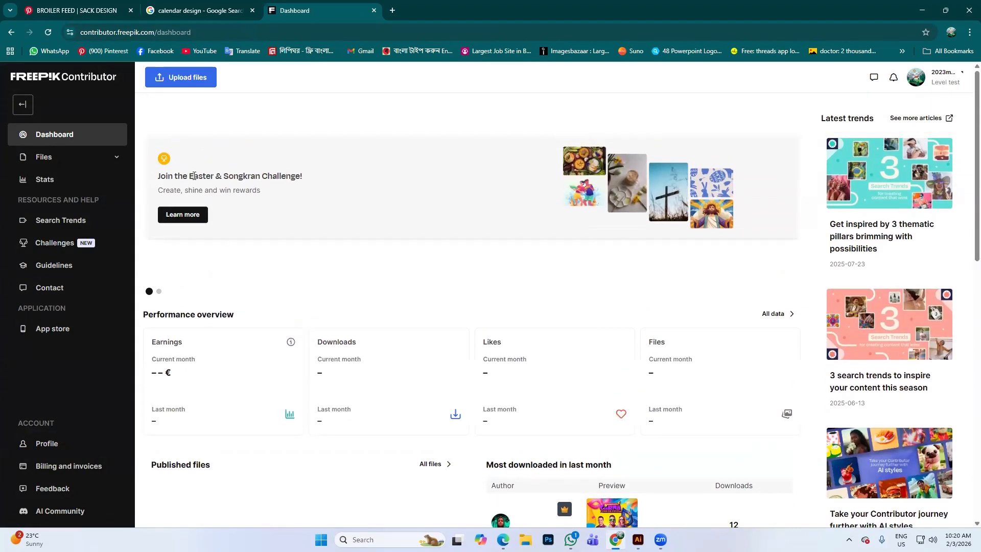
{"action": "scroll", "coordinate": [438, 208], "scroll_direction": "down", "scroll_amount": 1}
{"action": "scroll", "coordinate": [201, 256], "scroll_direction": "up", "scroll_amount": 1}
{"action": "scroll", "coordinate": [236, 294], "scroll_direction": "down", "scroll_amount": 2}
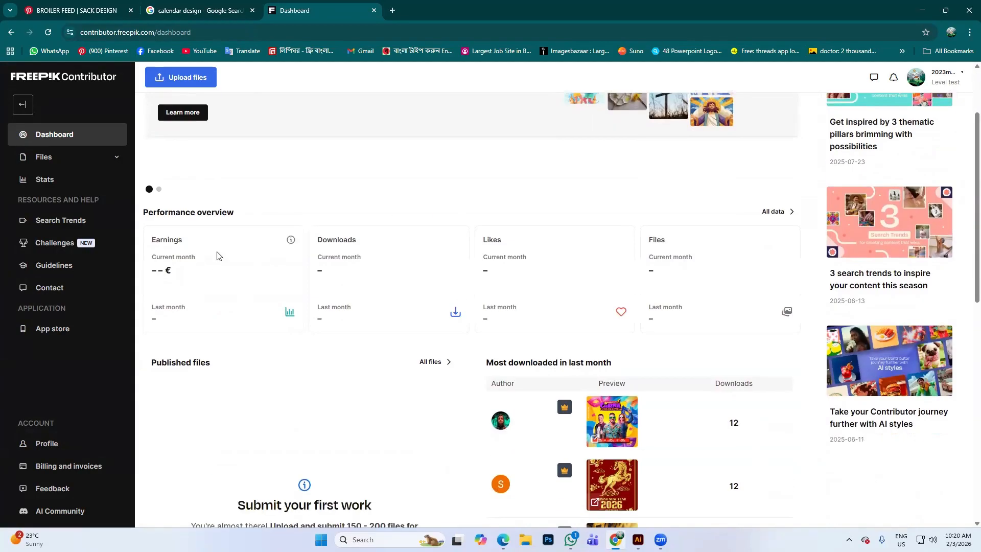
{"action": "double_click", "coordinate": [169, 271]}
{"action": "scroll", "coordinate": [469, 351], "scroll_direction": "down", "scroll_amount": 3}
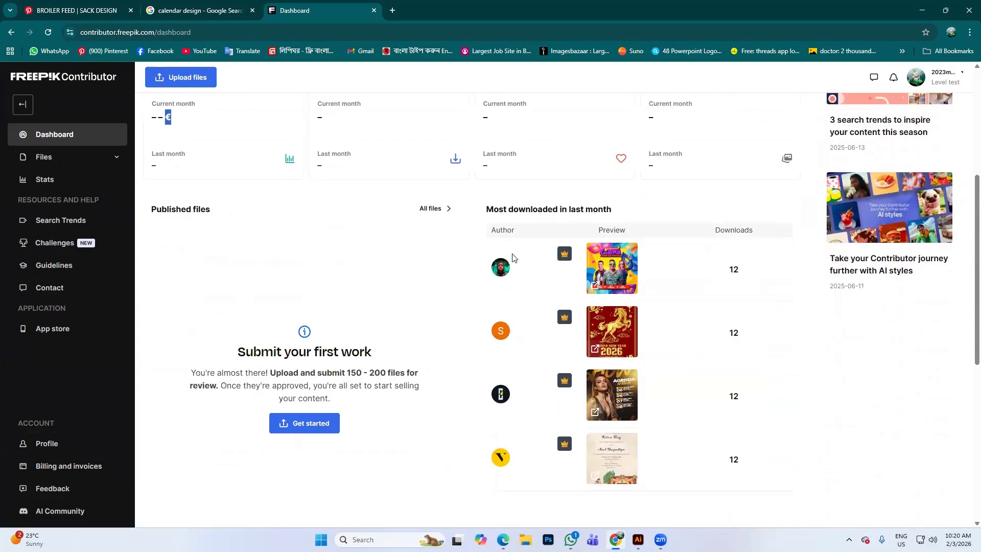
- Examine last month's most downloaded files with their previews and the content suggestions on the dashboard
{"action": "left_click_drag", "start_coordinate": [498, 212], "coordinate": [616, 210]}
{"action": "scroll", "coordinate": [629, 286], "scroll_direction": "down", "scroll_amount": 1}
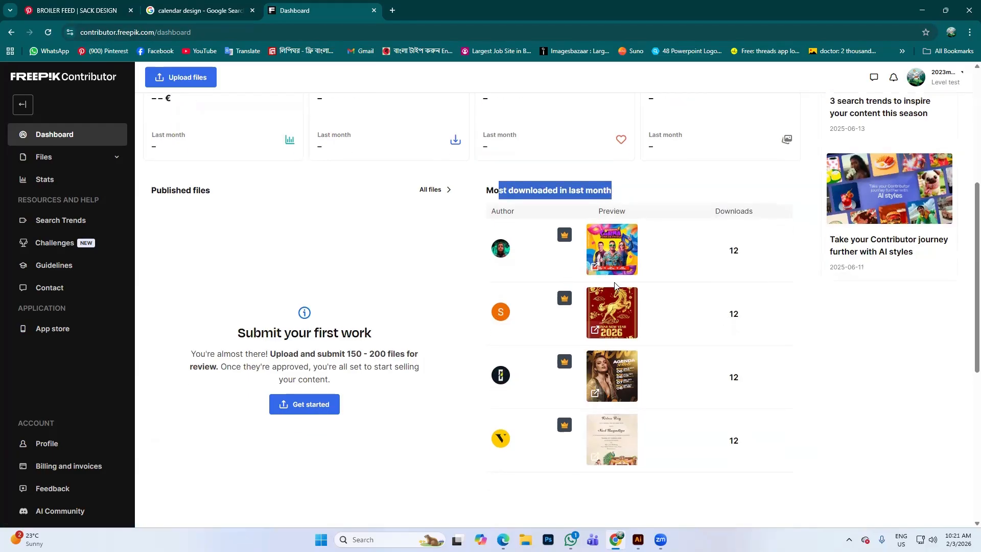
{"action": "mouse_move", "coordinate": [610, 223]}
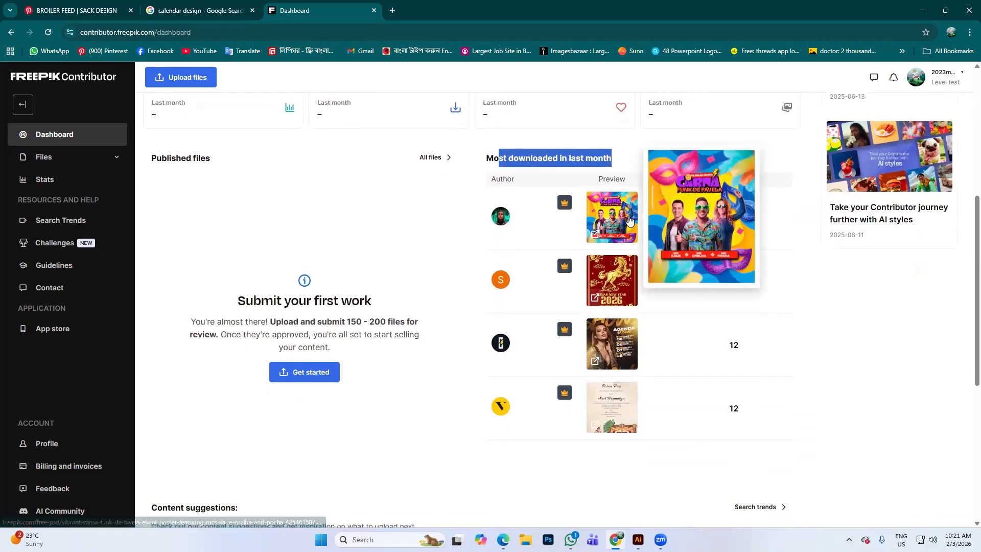
{"action": "mouse_move", "coordinate": [610, 286]}
{"action": "mouse_move", "coordinate": [608, 345]}
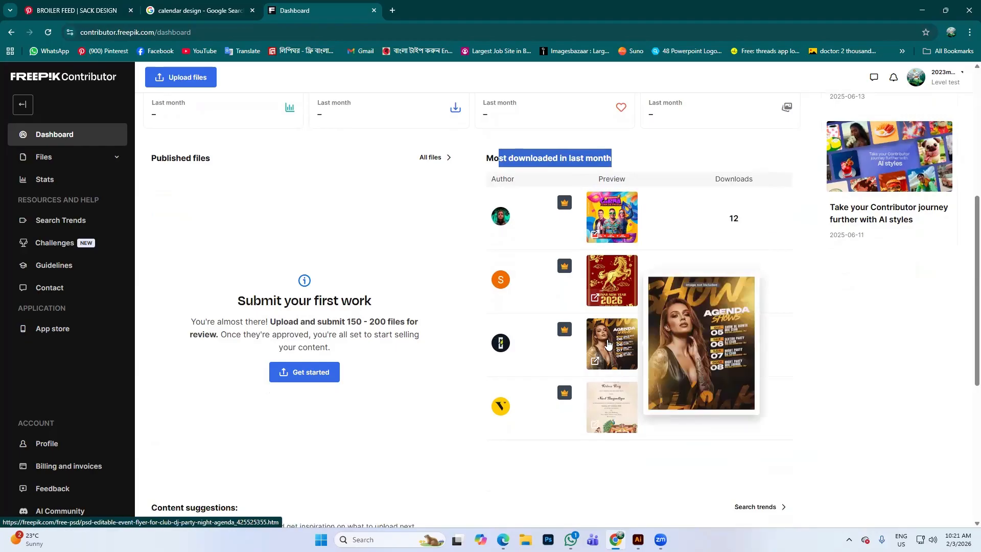
{"action": "scroll", "coordinate": [608, 345], "scroll_direction": "down", "scroll_amount": 4}
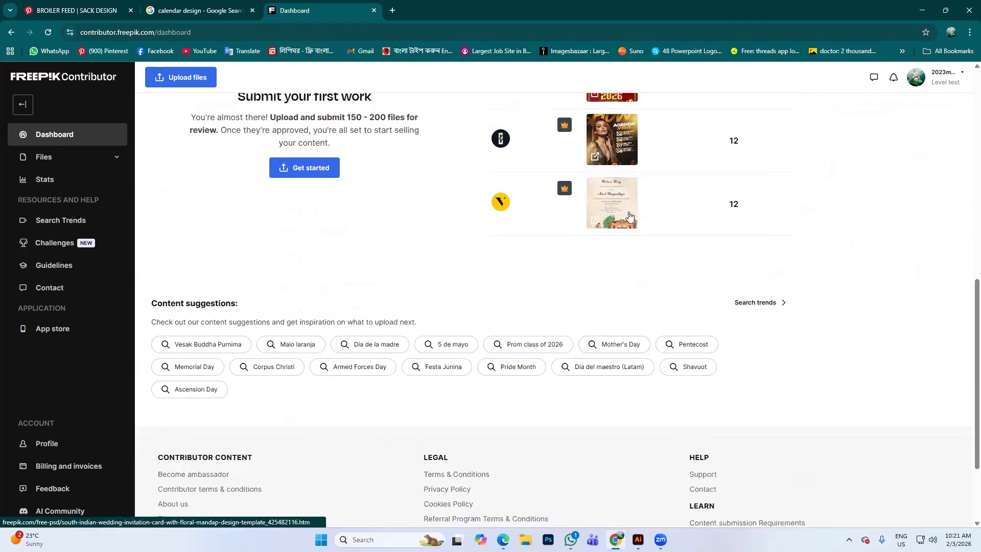
{"action": "scroll", "coordinate": [629, 221], "scroll_direction": "up", "scroll_amount": 2}
{"action": "scroll", "coordinate": [655, 207], "scroll_direction": "up", "scroll_amount": 5}
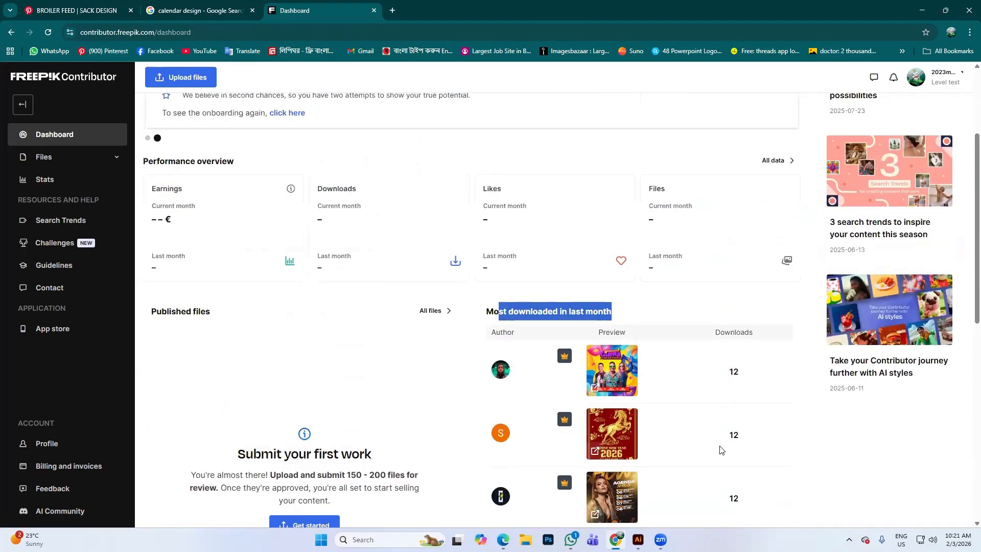
{"action": "scroll", "coordinate": [376, 160], "scroll_direction": "up", "scroll_amount": 3}
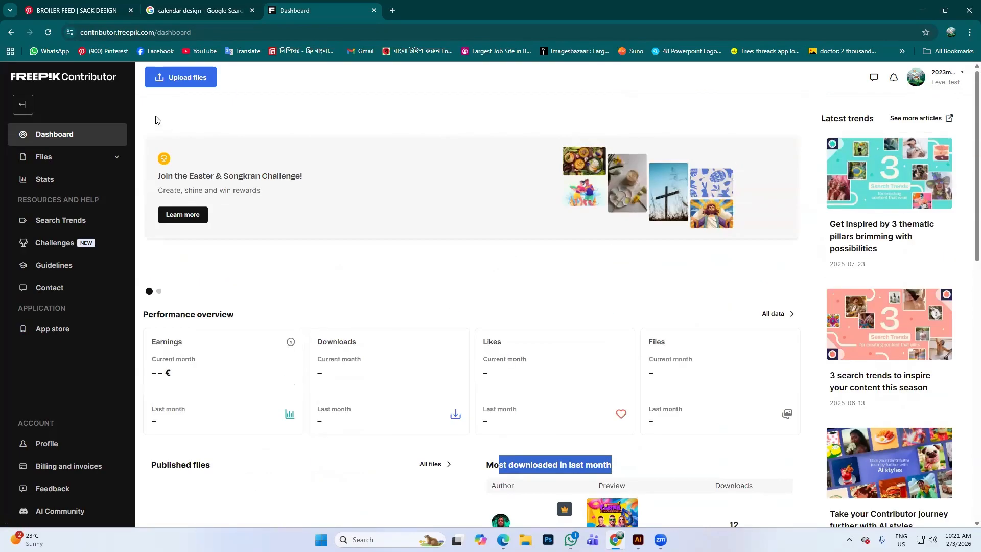
- Open the account's contributor profile page and review its information, portfolio, social and notification sections
{"action": "left_click", "coordinate": [928, 84]}
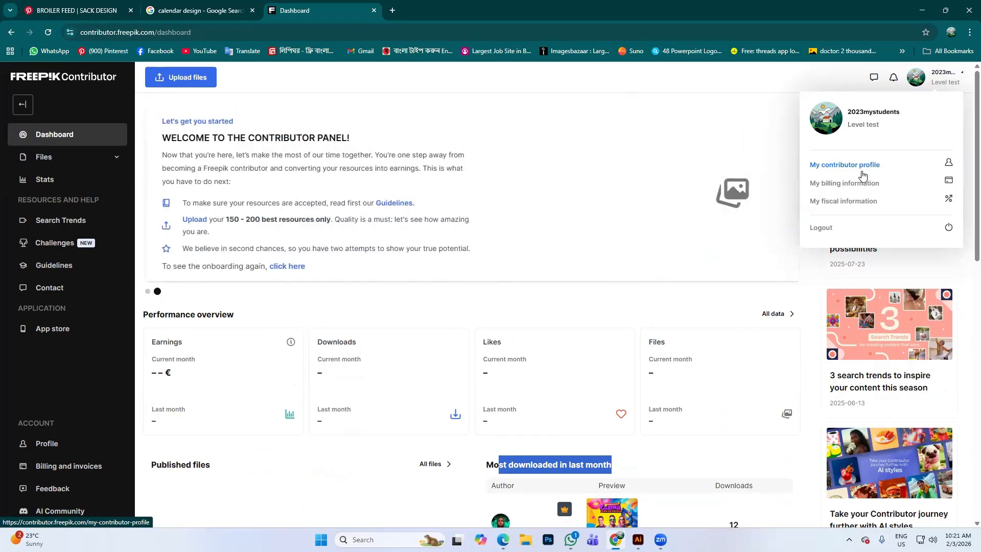
{"action": "left_click", "coordinate": [862, 175]}
{"action": "scroll", "coordinate": [543, 170], "scroll_direction": "down", "scroll_amount": 2}
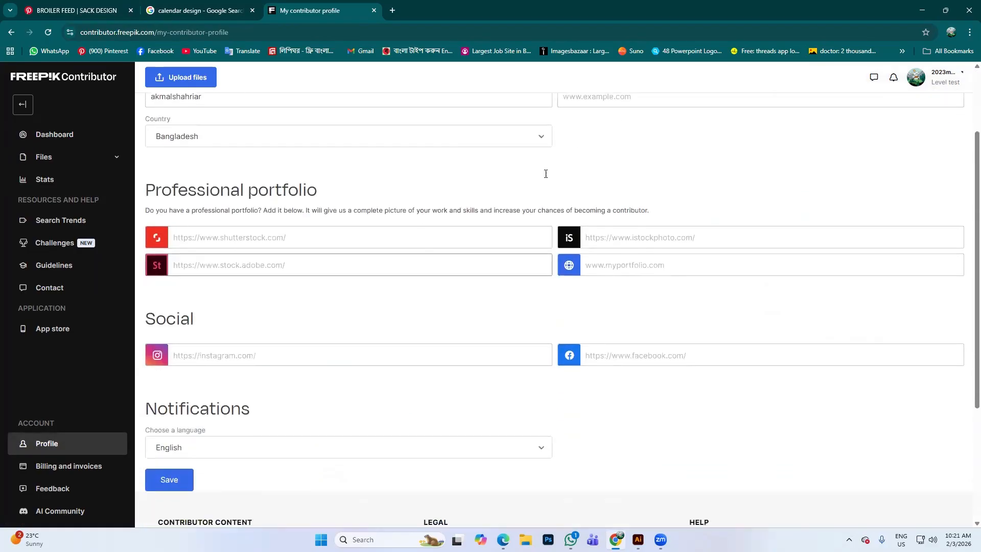
{"action": "scroll", "coordinate": [544, 170], "scroll_direction": "up", "scroll_amount": 2}
{"action": "scroll", "coordinate": [342, 333], "scroll_direction": "down", "scroll_amount": 4}
{"action": "scroll", "coordinate": [307, 338], "scroll_direction": "down", "scroll_amount": 2}
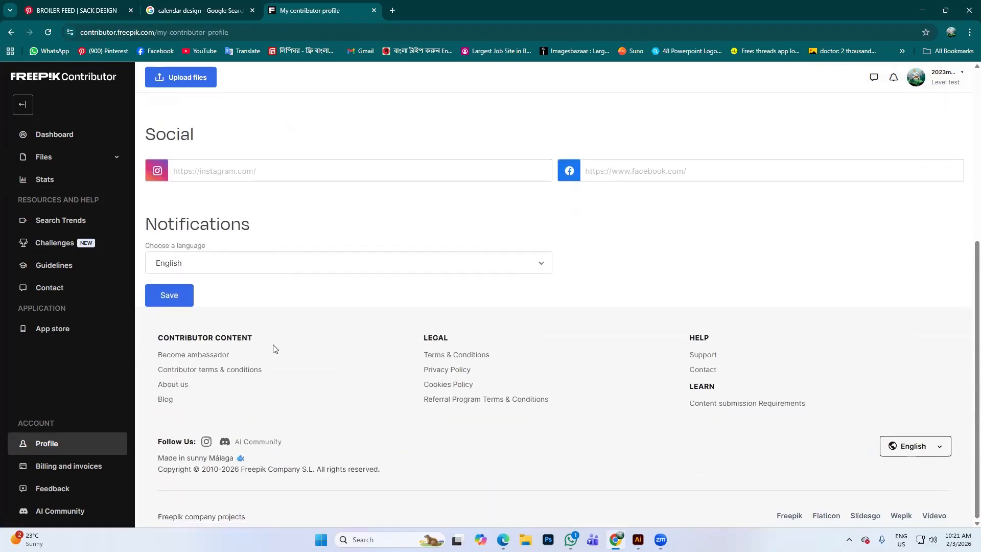
{"action": "scroll", "coordinate": [273, 345], "scroll_direction": "up", "scroll_amount": 5}
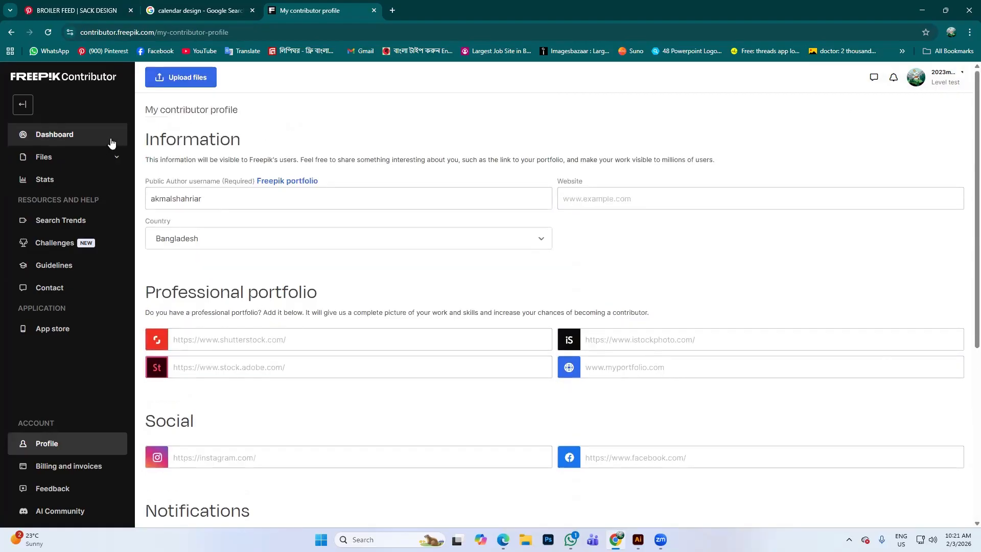
- Go back to the dashboard, view the Stats page, and open the Search Trends page
{"action": "left_click", "coordinate": [66, 137]}
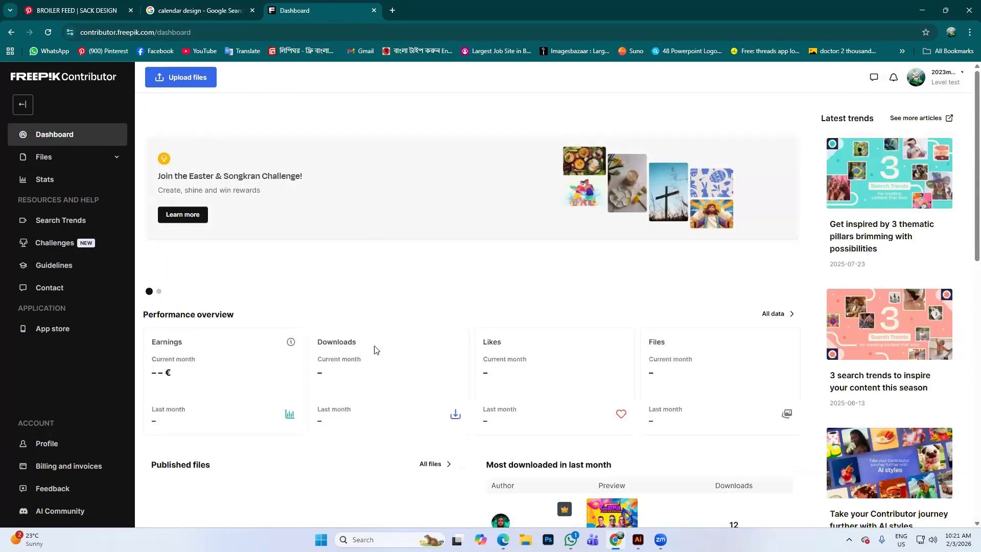
{"action": "left_click", "coordinate": [65, 184]}
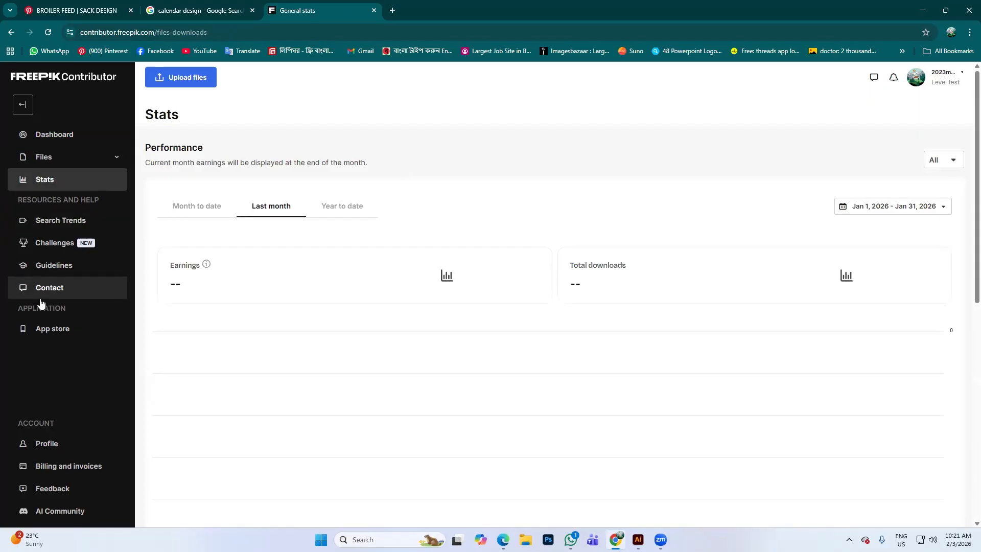
{"action": "left_click", "coordinate": [59, 227]}
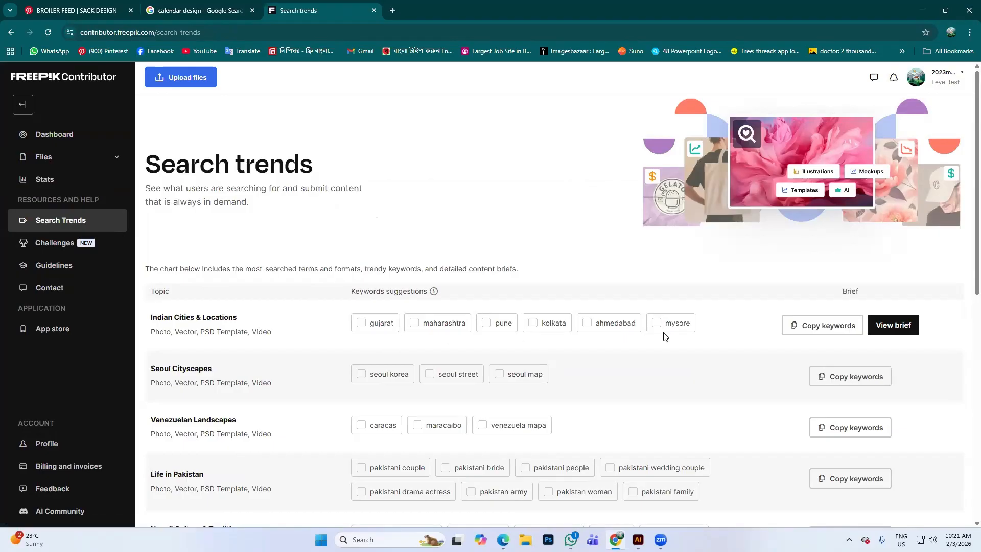
- Examine the Search Trends table, reviewing its topics, suggested keywords and keyword copying options from Indian Cities & Locations to Mexican Landscapes
{"action": "left_click", "coordinate": [852, 332]}
{"action": "scroll", "coordinate": [443, 372], "scroll_direction": "down", "scroll_amount": 2}
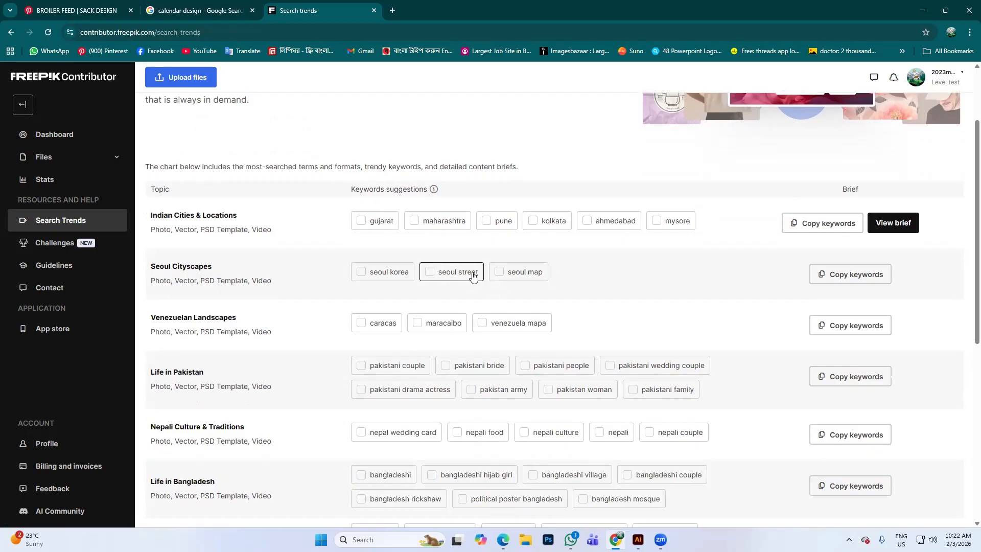
{"action": "scroll", "coordinate": [580, 236], "scroll_direction": "down", "scroll_amount": 3}
{"action": "scroll", "coordinate": [531, 255], "scroll_direction": "up", "scroll_amount": 4}
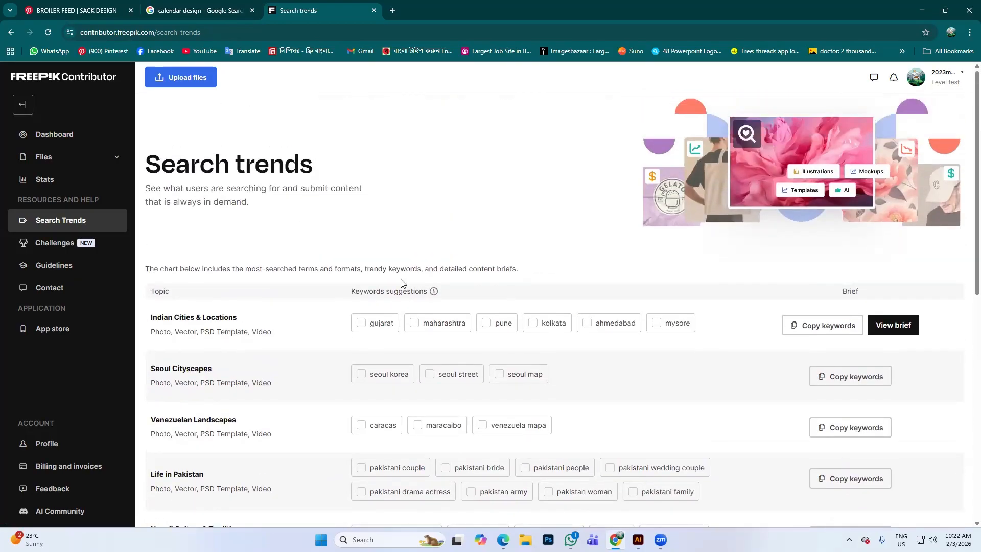
{"action": "scroll", "coordinate": [395, 271], "scroll_direction": "down", "scroll_amount": 9}
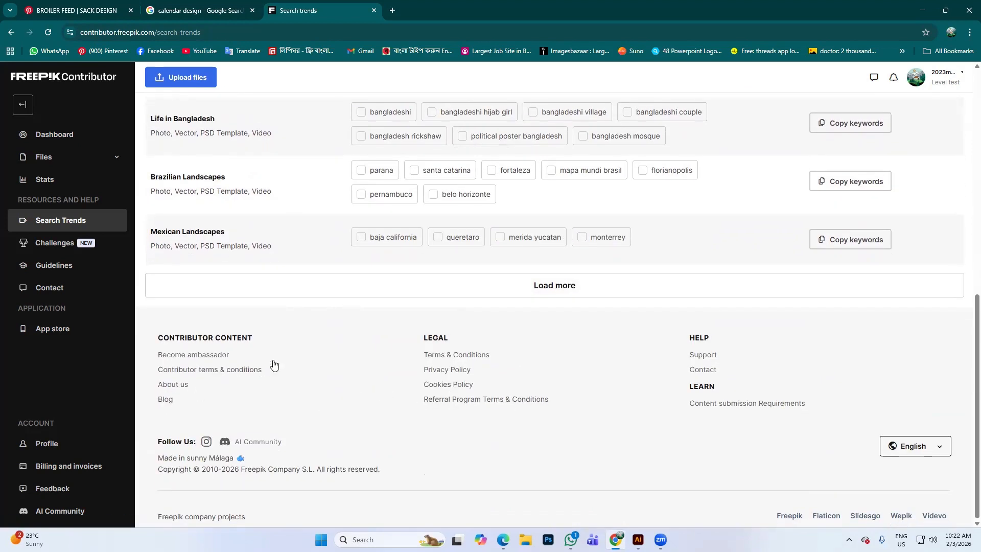
{"action": "scroll", "coordinate": [473, 407], "scroll_direction": "up", "scroll_amount": 4}
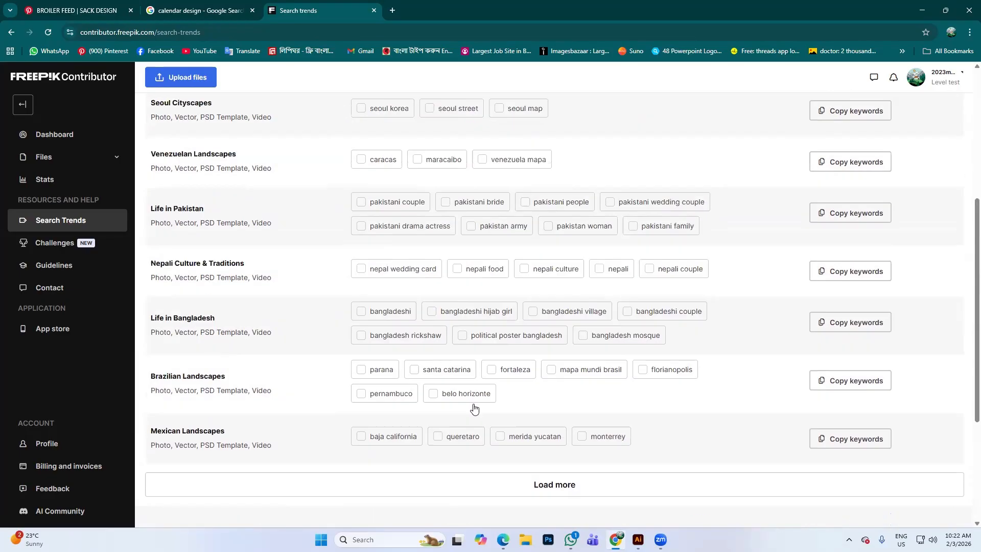
{"action": "scroll", "coordinate": [475, 408], "scroll_direction": "down", "scroll_amount": 4}
{"action": "scroll", "coordinate": [453, 339], "scroll_direction": "up", "scroll_amount": 9}
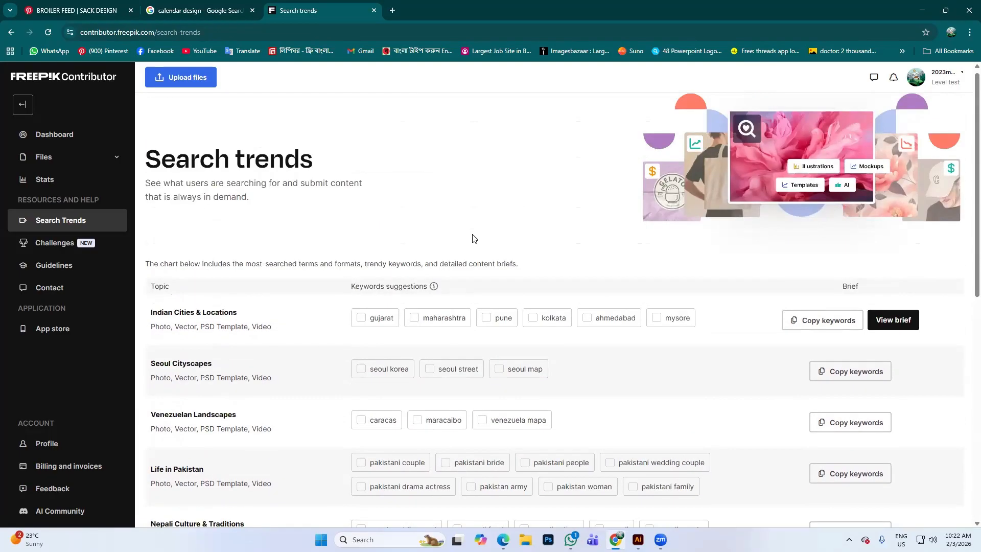
{"action": "scroll", "coordinate": [473, 237], "scroll_direction": "down", "scroll_amount": 3}
{"action": "left_click_drag", "start_coordinate": [356, 133], "coordinate": [429, 134]}
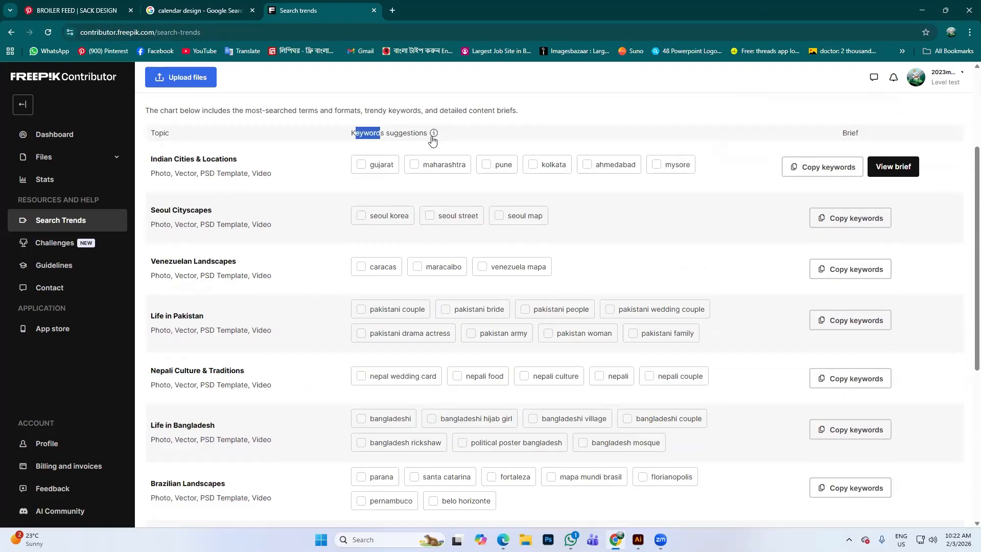
{"action": "left_click_drag", "start_coordinate": [179, 139], "coordinate": [144, 135]}
{"action": "scroll", "coordinate": [844, 276], "scroll_direction": "down", "scroll_amount": 3}
{"action": "scroll", "coordinate": [848, 327], "scroll_direction": "up", "scroll_amount": 3}
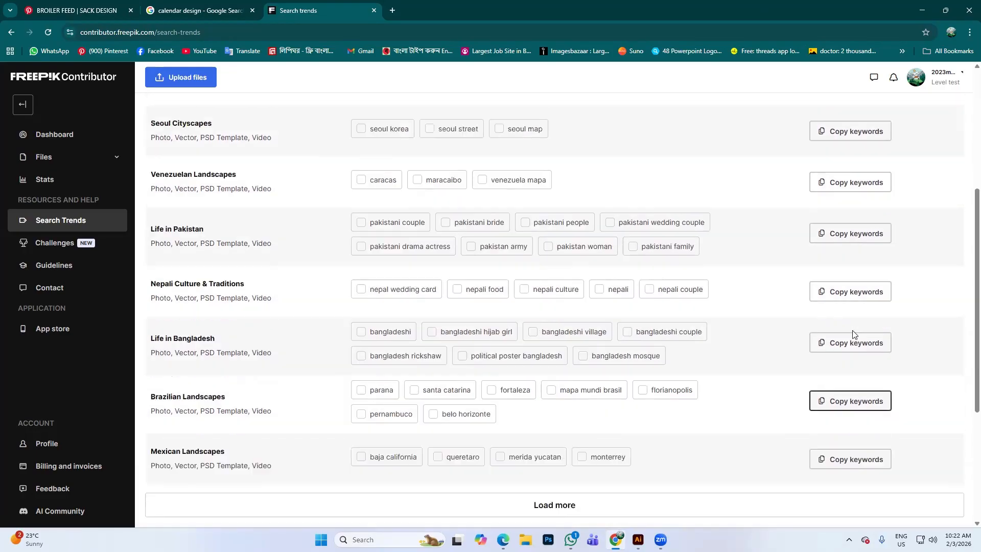
- Open the brief for the Indian Cities & Locations topic, read through to its recommendations, and close it
{"action": "left_click", "coordinate": [891, 173]}
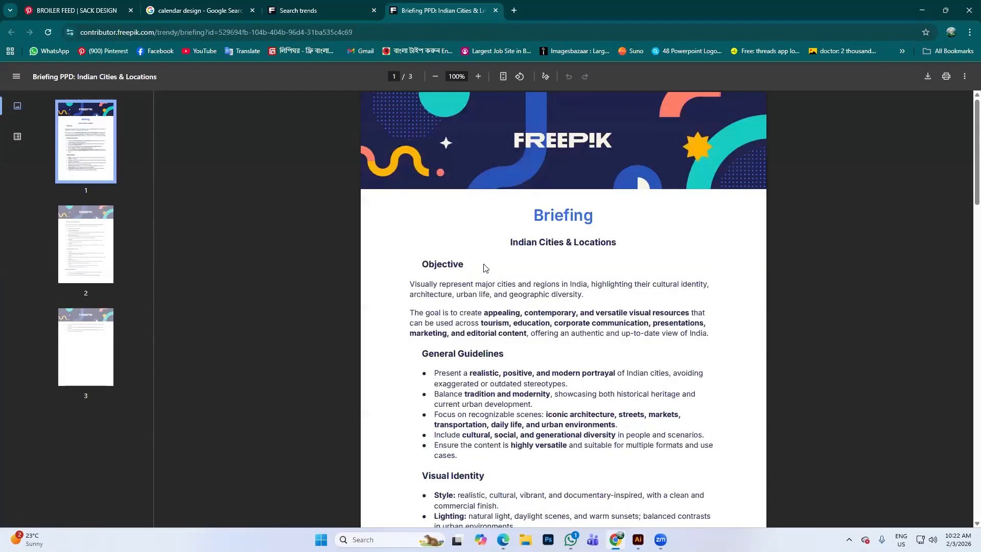
{"action": "scroll", "coordinate": [508, 290], "scroll_direction": "down", "scroll_amount": 8}
{"action": "scroll", "coordinate": [509, 290], "scroll_direction": "down", "scroll_amount": 7}
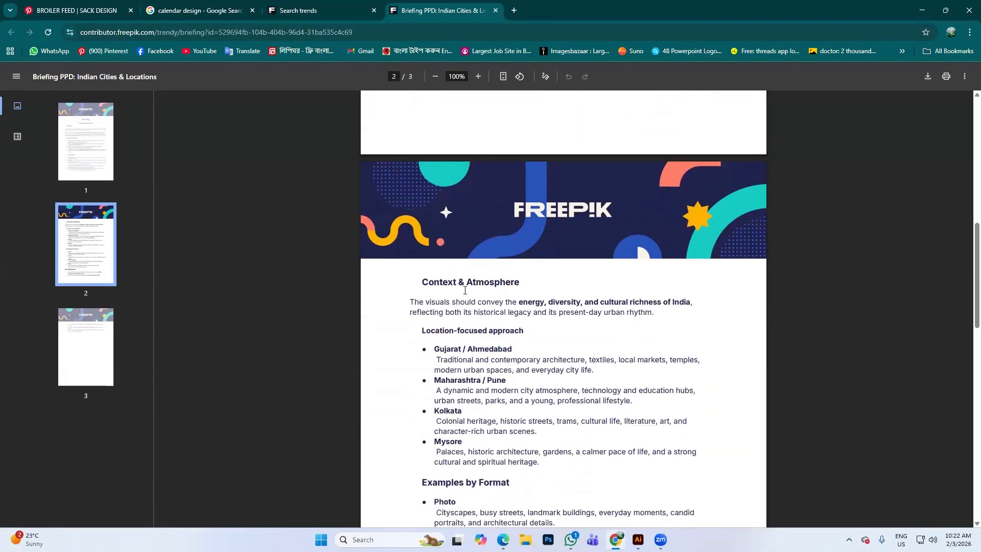
{"action": "scroll", "coordinate": [527, 271], "scroll_direction": "down", "scroll_amount": 9}
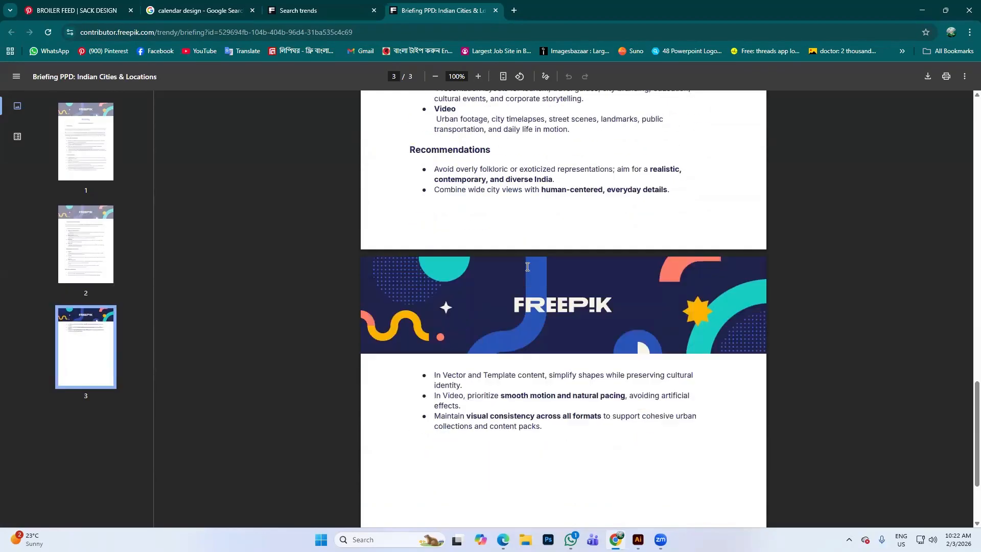
{"action": "scroll", "coordinate": [547, 267], "scroll_direction": "up", "scroll_amount": 3}
{"action": "scroll", "coordinate": [548, 267], "scroll_direction": "up", "scroll_amount": 4}
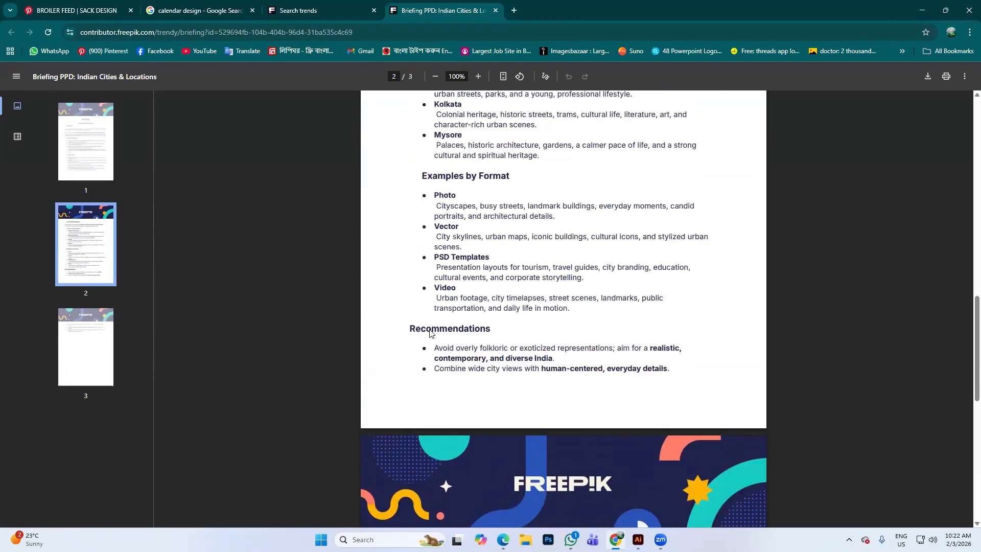
{"action": "left_click_drag", "start_coordinate": [431, 331], "coordinate": [546, 349]}
{"action": "left_click_drag", "start_coordinate": [469, 369], "coordinate": [552, 370]}
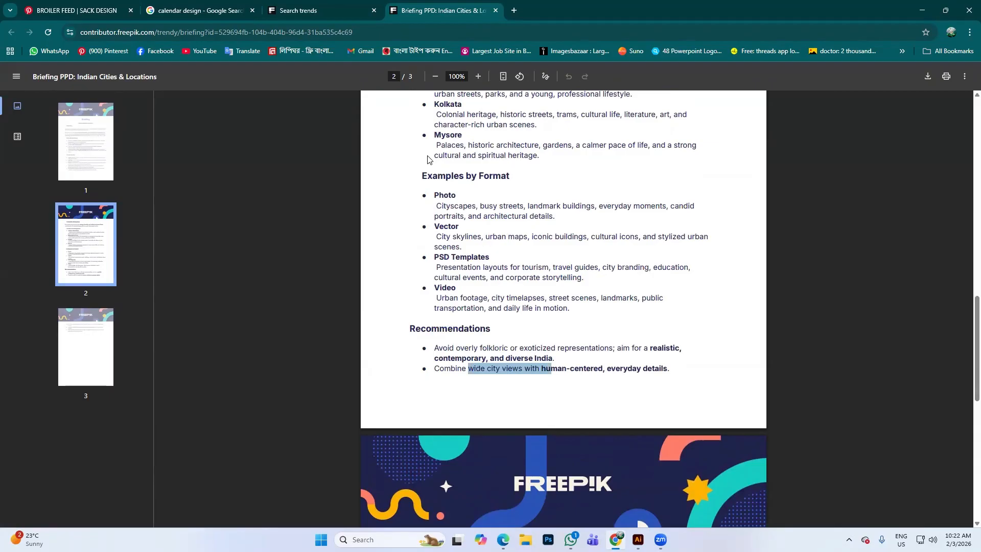
{"action": "left_click", "coordinate": [496, 10]}
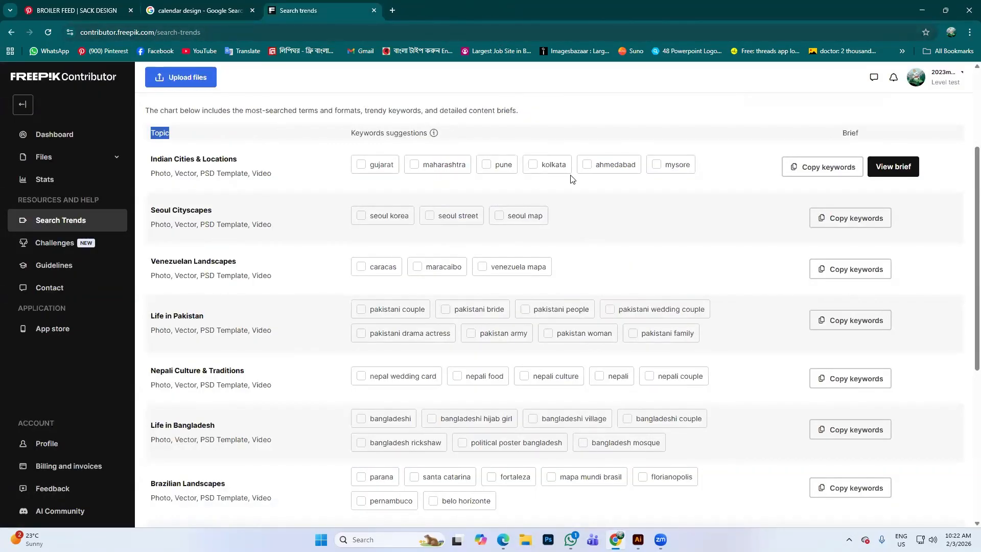
- Open the Challenges page and review the summaries of the Easter and Songkran challenges
{"action": "left_click", "coordinate": [918, 219]}
{"action": "left_click", "coordinate": [89, 245]}
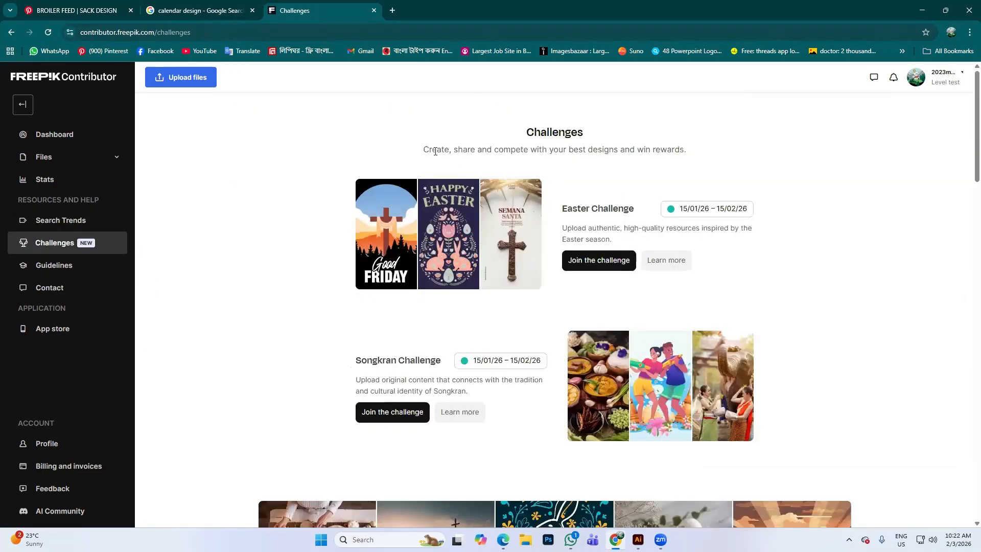
{"action": "left_click_drag", "start_coordinate": [565, 210], "coordinate": [643, 215]}
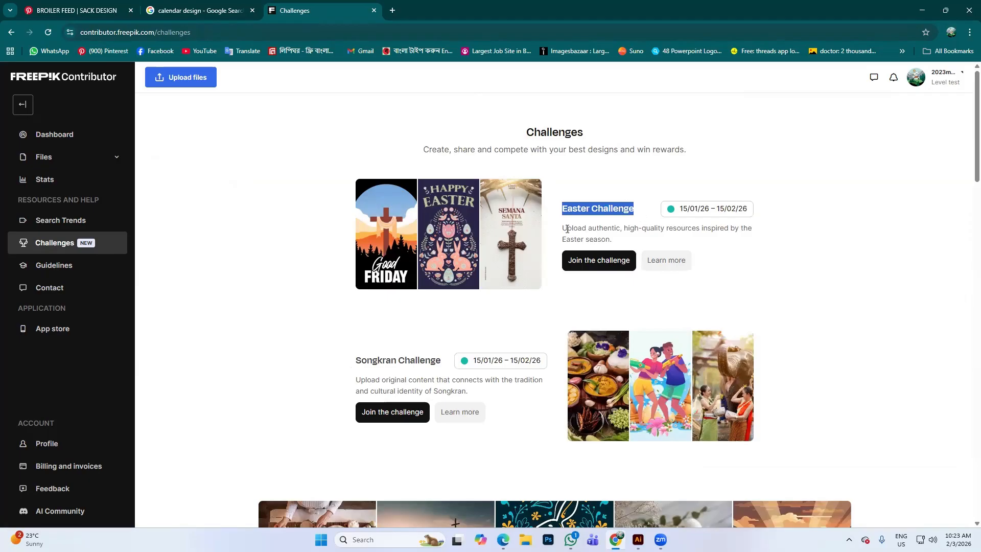
{"action": "left_click_drag", "start_coordinate": [567, 229], "coordinate": [762, 237]}
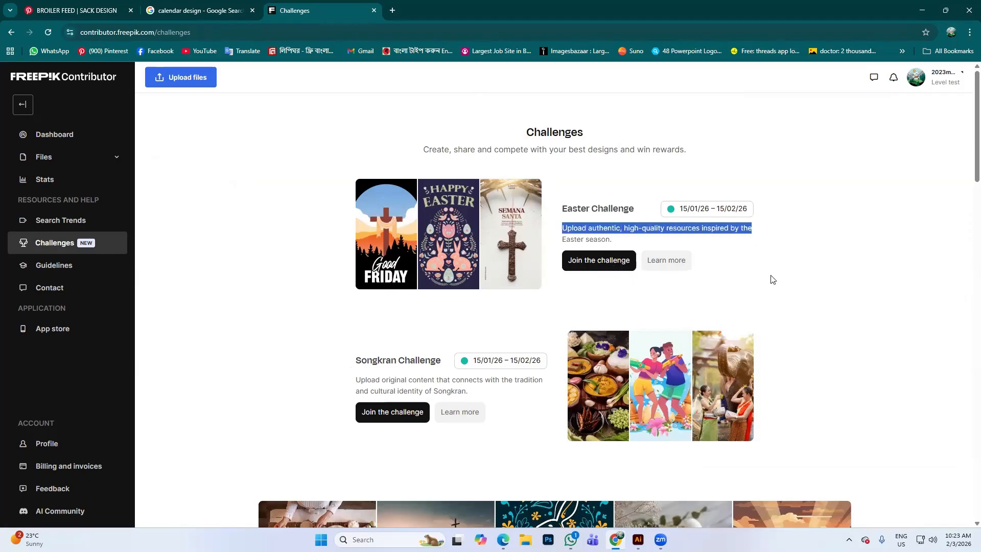
{"action": "scroll", "coordinate": [528, 278], "scroll_direction": "down", "scroll_amount": 2}
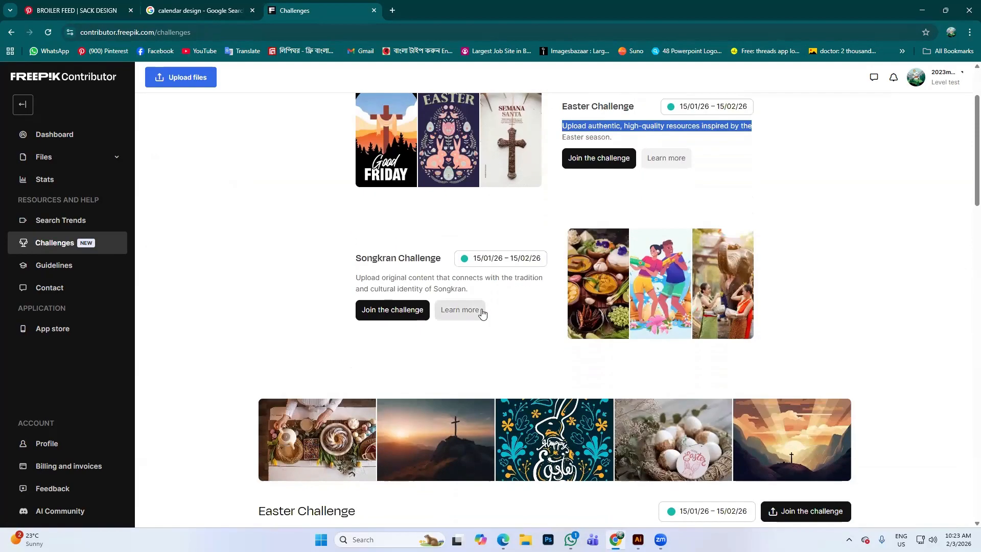
{"action": "scroll", "coordinate": [782, 391], "scroll_direction": "down", "scroll_amount": 2}
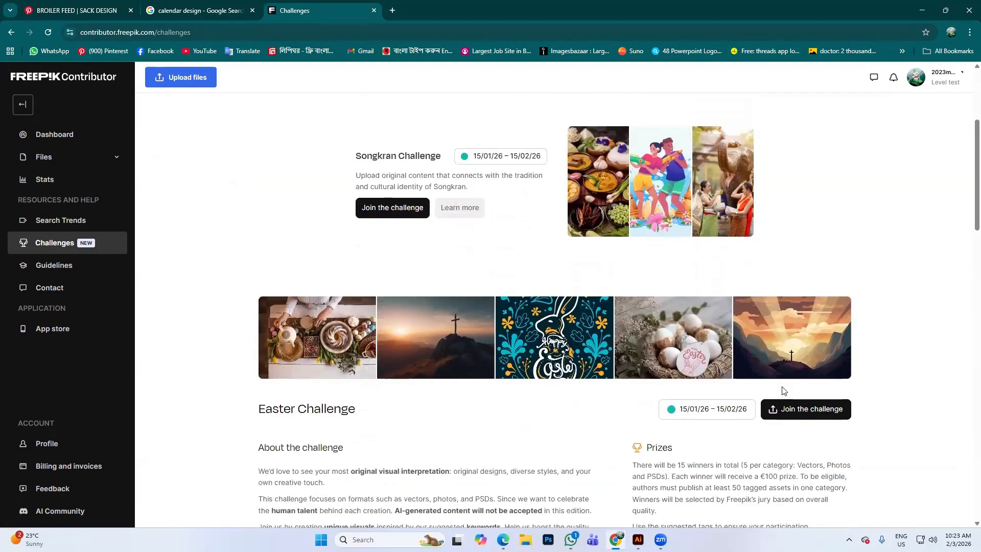
- Examine the Easter Challenge's prizes, reward requirements, and search terms with accepted formats
{"action": "scroll", "coordinate": [777, 393], "scroll_direction": "down", "scroll_amount": 4}
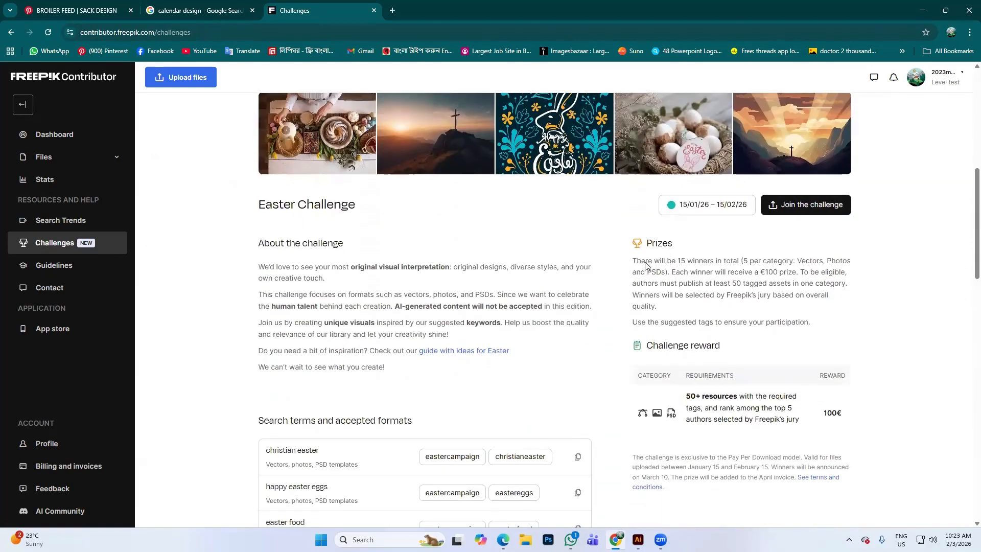
{"action": "left_click_drag", "start_coordinate": [646, 262], "coordinate": [797, 271]}
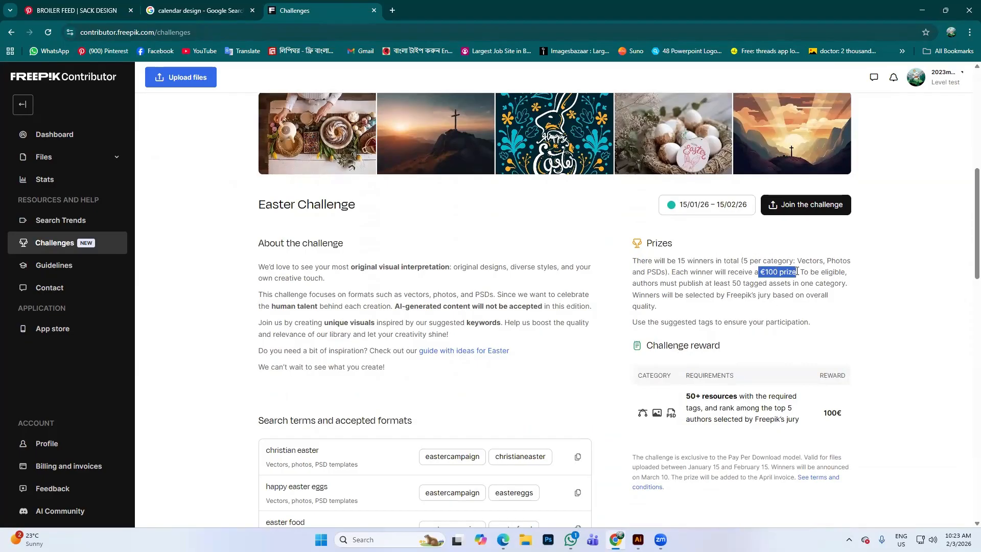
{"action": "scroll", "coordinate": [873, 287], "scroll_direction": "down", "scroll_amount": 3}
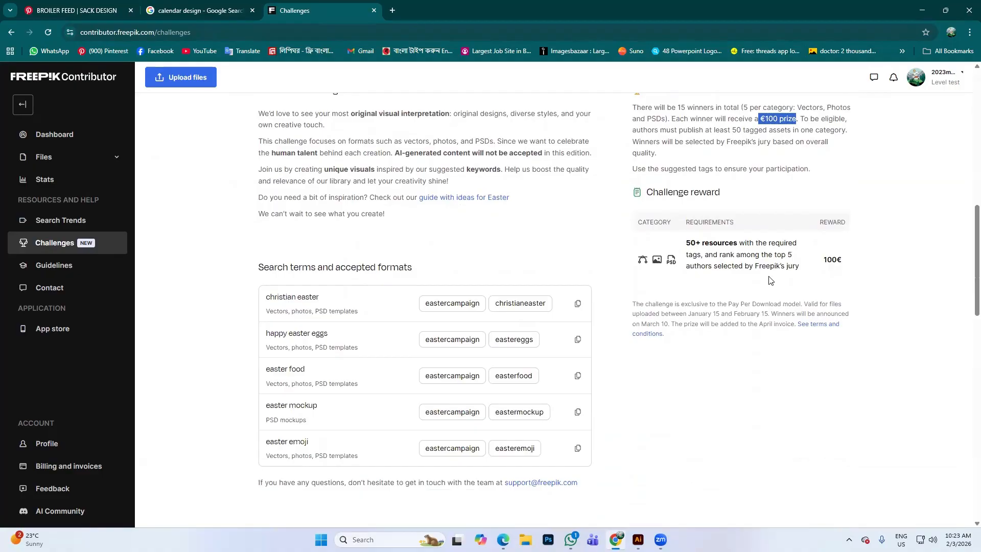
{"action": "scroll", "coordinate": [793, 290], "scroll_direction": "up", "scroll_amount": 1}
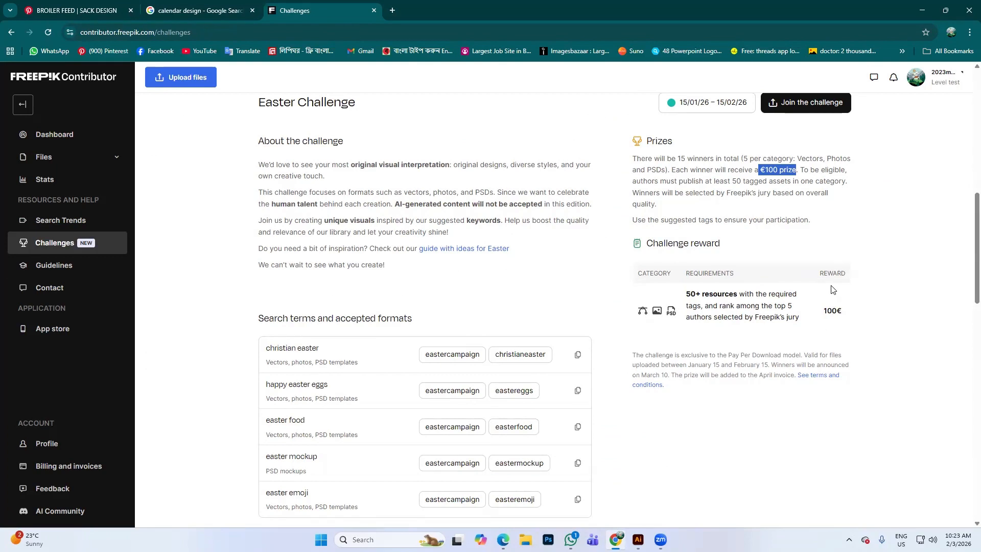
{"action": "scroll", "coordinate": [757, 297], "scroll_direction": "down", "scroll_amount": 1}
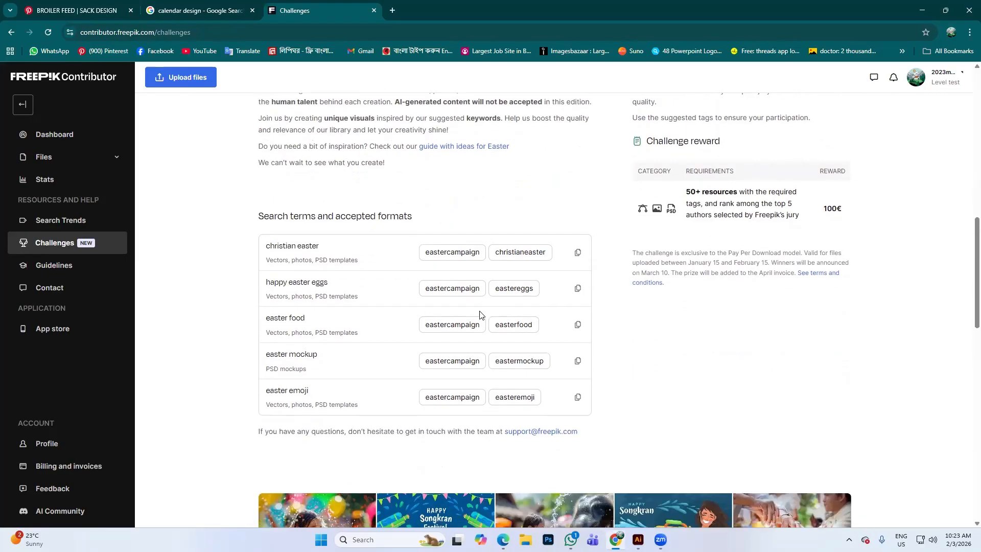
{"action": "scroll", "coordinate": [347, 314], "scroll_direction": "down", "scroll_amount": 1}
{"action": "left_click_drag", "start_coordinate": [270, 216], "coordinate": [408, 217]}
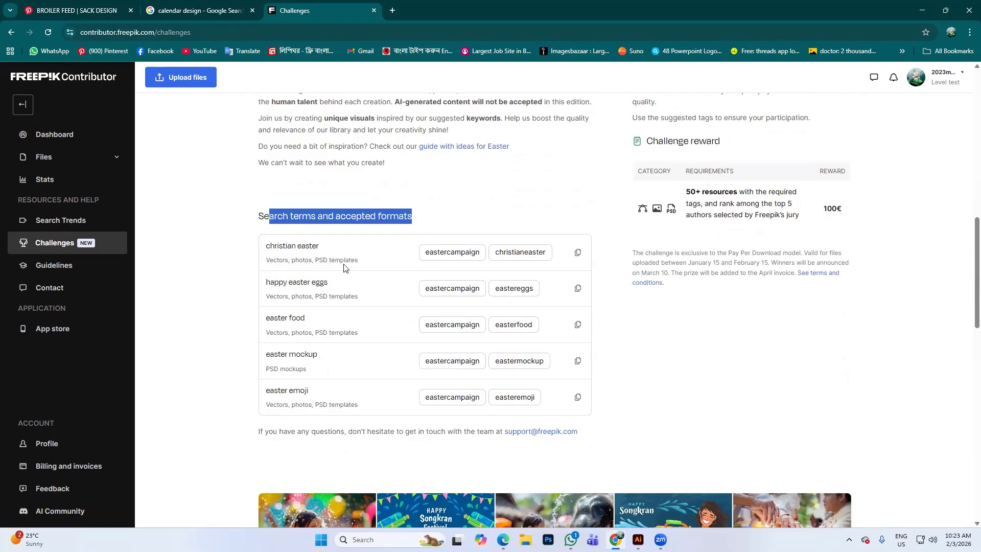
- View the Songkran Challenge details and return to the start of the Challenges page
{"action": "scroll", "coordinate": [553, 411], "scroll_direction": "down", "scroll_amount": 1}
{"action": "scroll", "coordinate": [608, 394], "scroll_direction": "down", "scroll_amount": 4}
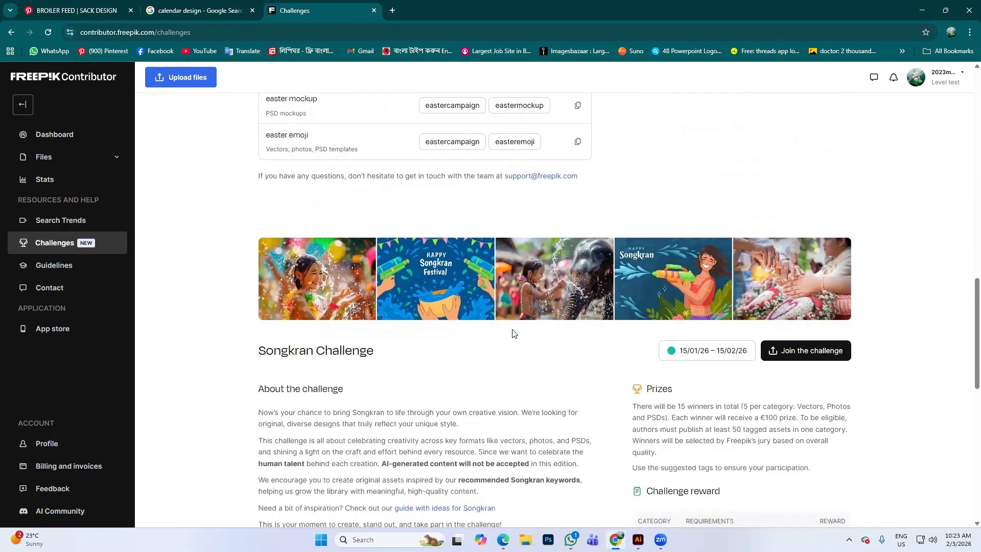
{"action": "scroll", "coordinate": [514, 335], "scroll_direction": "up", "scroll_amount": 2}
{"action": "scroll", "coordinate": [514, 335], "scroll_direction": "up", "scroll_amount": 13}
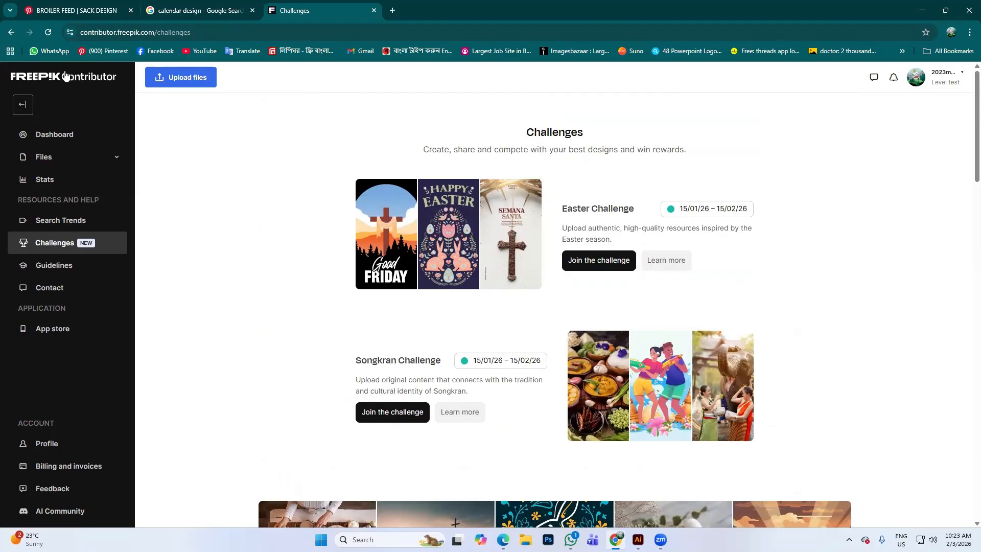
- Open the contributor Guidelines presentation and advance through the first-upload instructions to the photo content requirements
{"action": "left_click", "coordinate": [85, 274]}
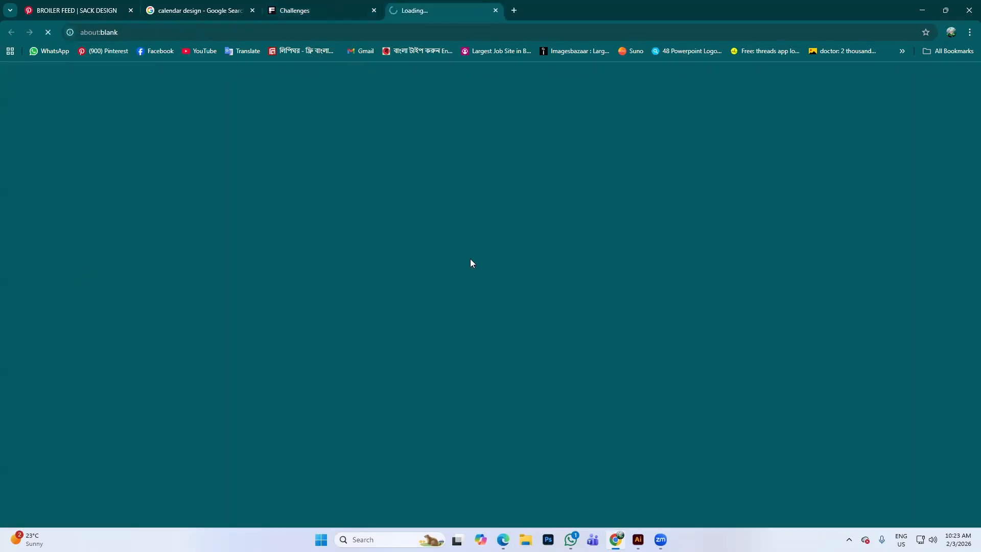
{"action": "scroll", "coordinate": [444, 287], "scroll_direction": "down", "scroll_amount": 4}
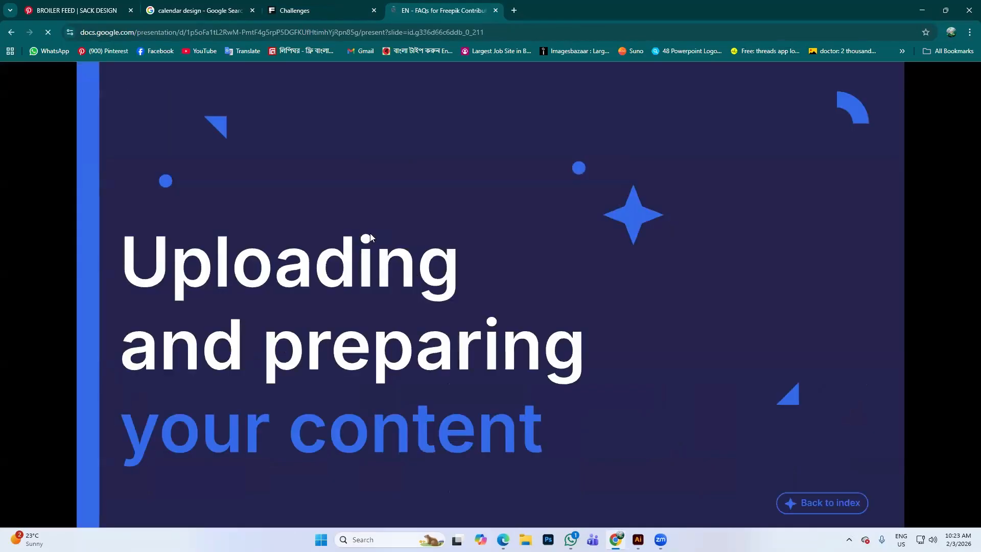
{"action": "scroll", "coordinate": [408, 272], "scroll_direction": "up", "scroll_amount": 1}
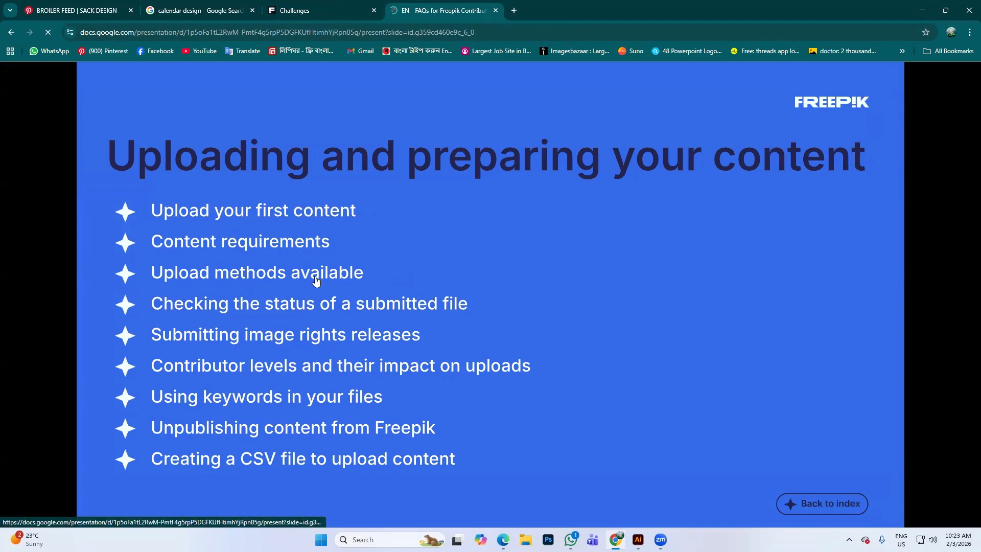
{"action": "left_click", "coordinate": [361, 284]}
{"action": "left_click", "coordinate": [359, 297]}
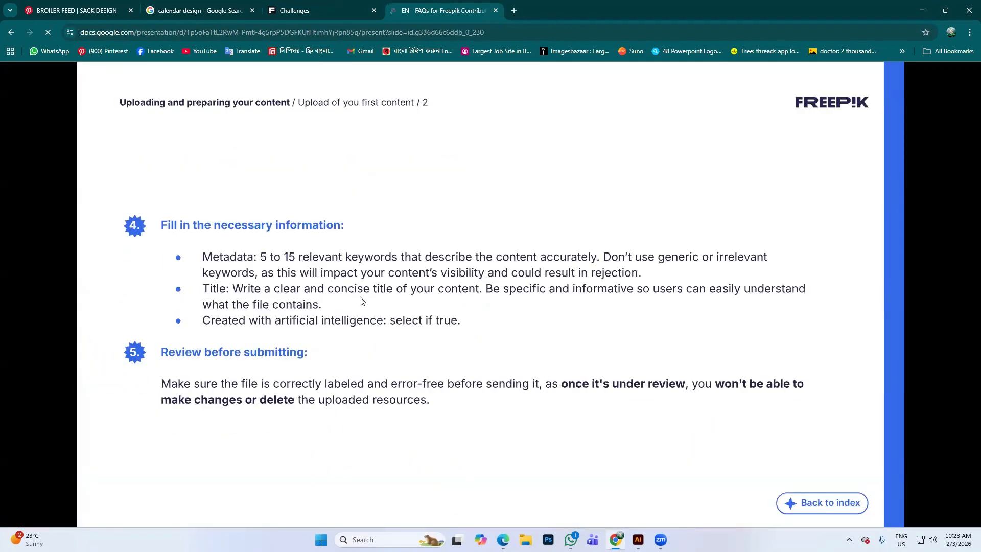
{"action": "left_click", "coordinate": [362, 295]}
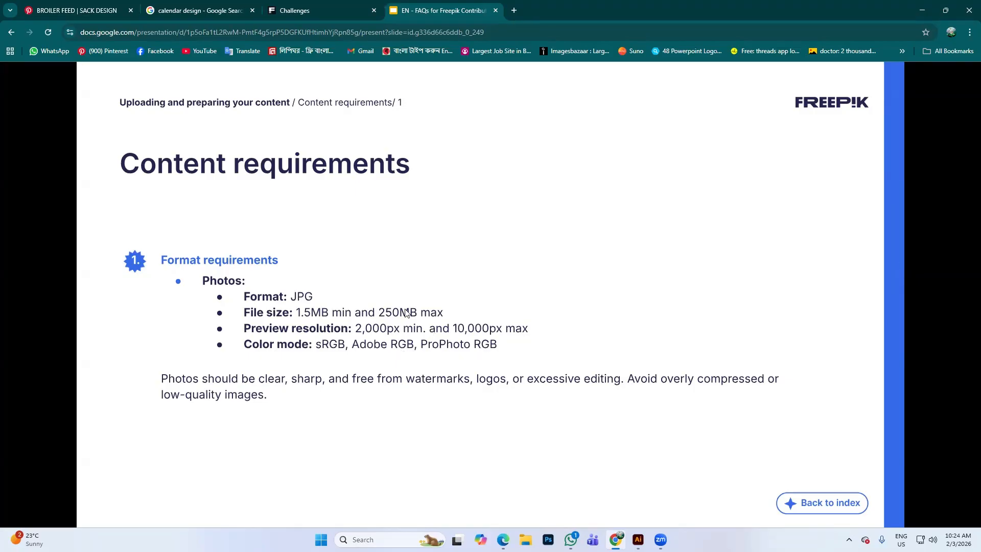
- Review the Content requirements slides for vectors, PSD files, restrictions and legal aspects, and return to the Photos slide
{"action": "left_click", "coordinate": [347, 322]}
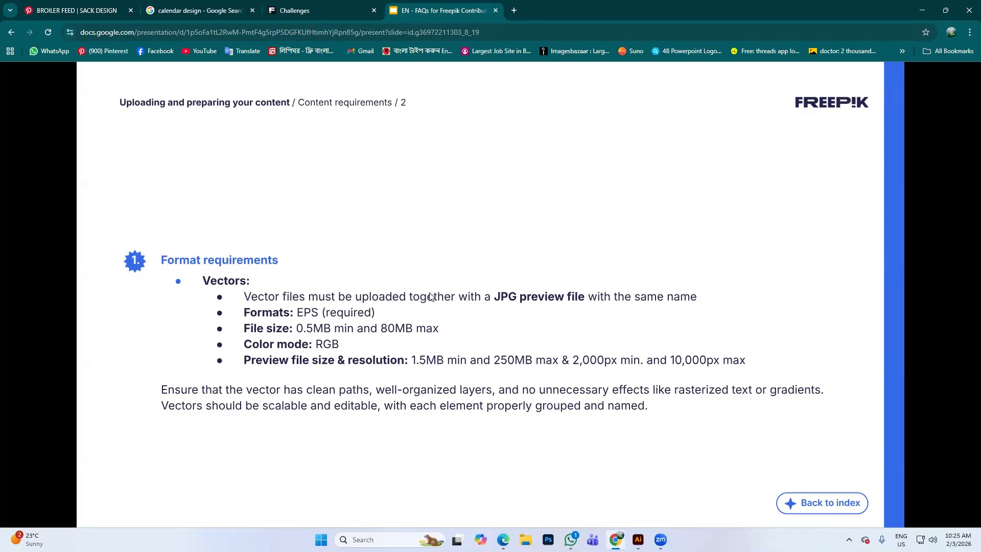
{"action": "left_click", "coordinate": [511, 344]}
{"action": "left_click", "coordinate": [486, 351]}
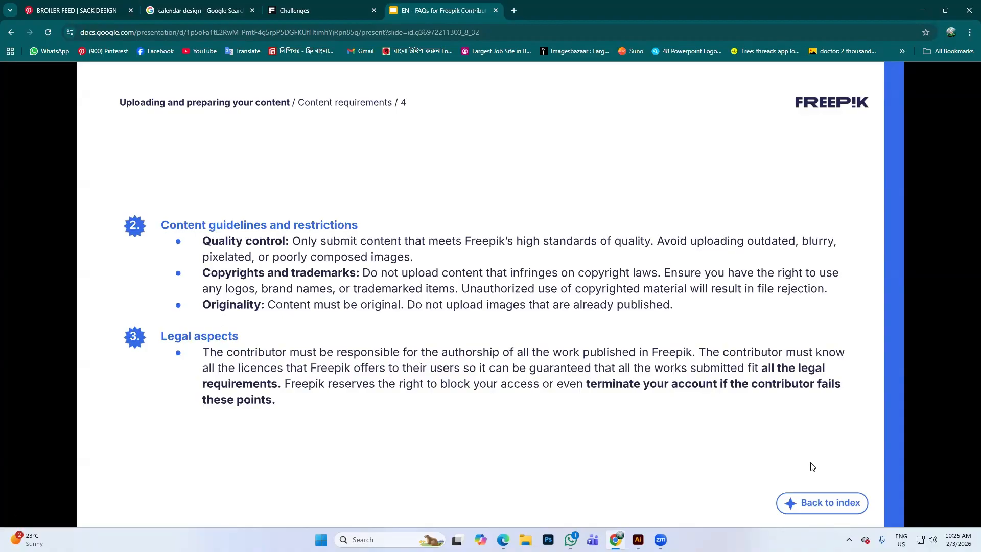
{"action": "key", "text": "Left"}
{"action": "left_click", "coordinate": [295, 303]}
{"action": "key", "text": "Left"}
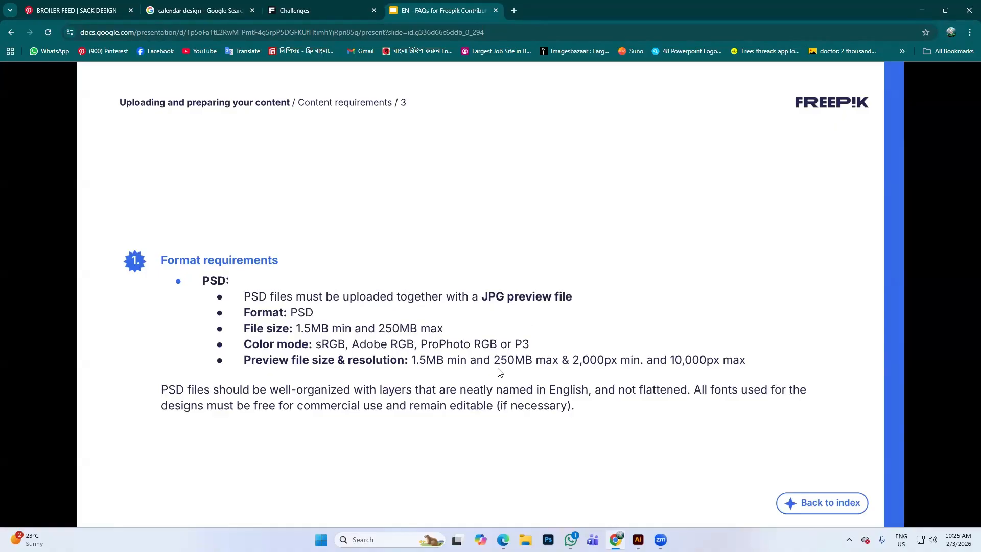
{"action": "key", "text": "Left"}
{"action": "key", "text": "Left"}
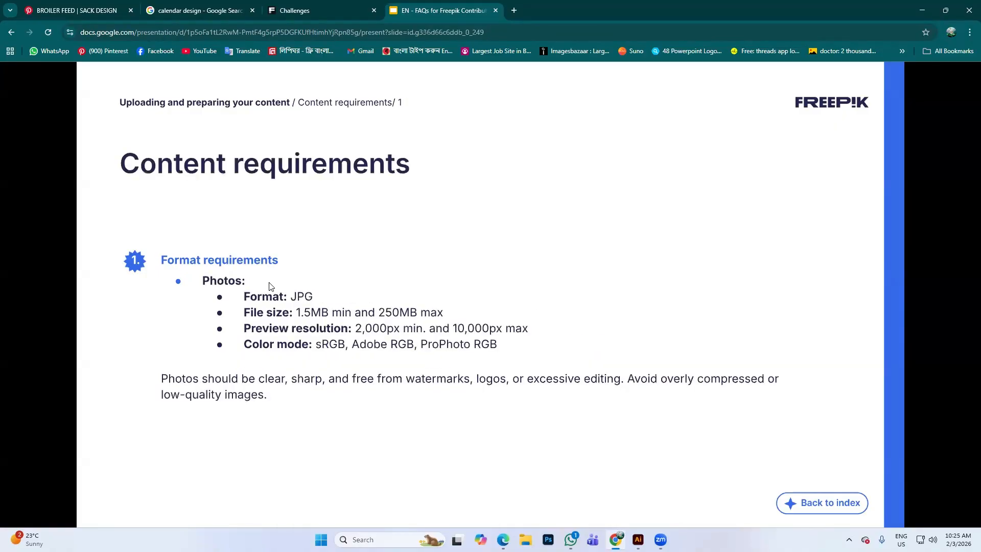
- Advance the guidelines presentation from the photo requirements through Upload methods available to the Submitting image rights releases slide
{"action": "key", "text": "Right"}
{"action": "key", "text": "Right"}
{"action": "key", "text": "Right"}
{"action": "key", "text": "Right"}
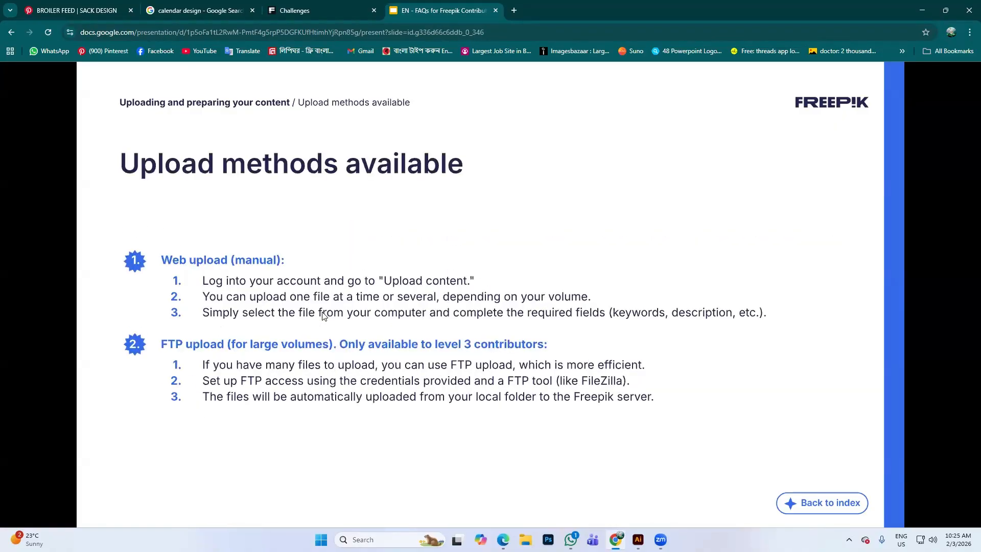
{"action": "key", "text": "Right"}
{"action": "key", "text": "Right"}
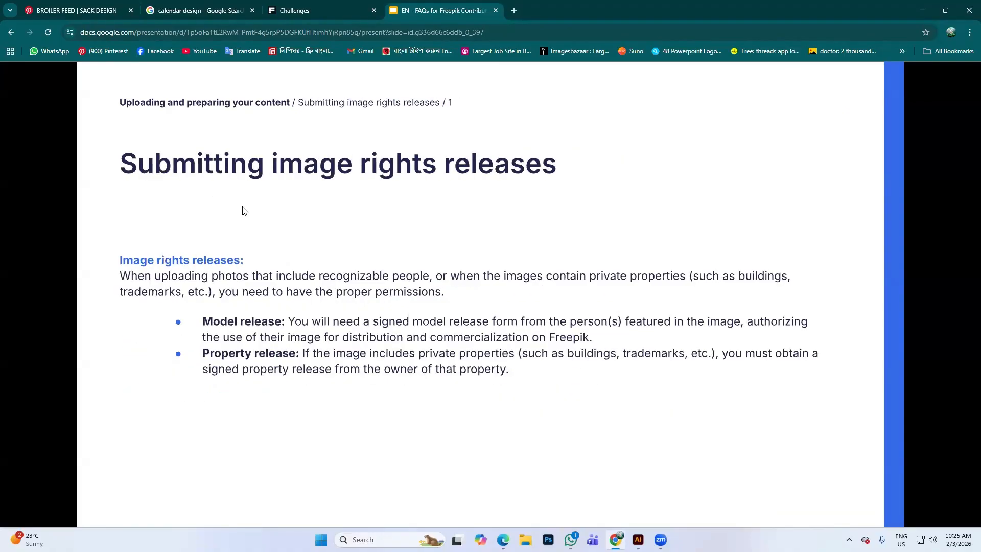
- Review the submitted file status slide and both image rights releases slides, and continue to the contributor levels slide
{"action": "key", "text": "Left"}
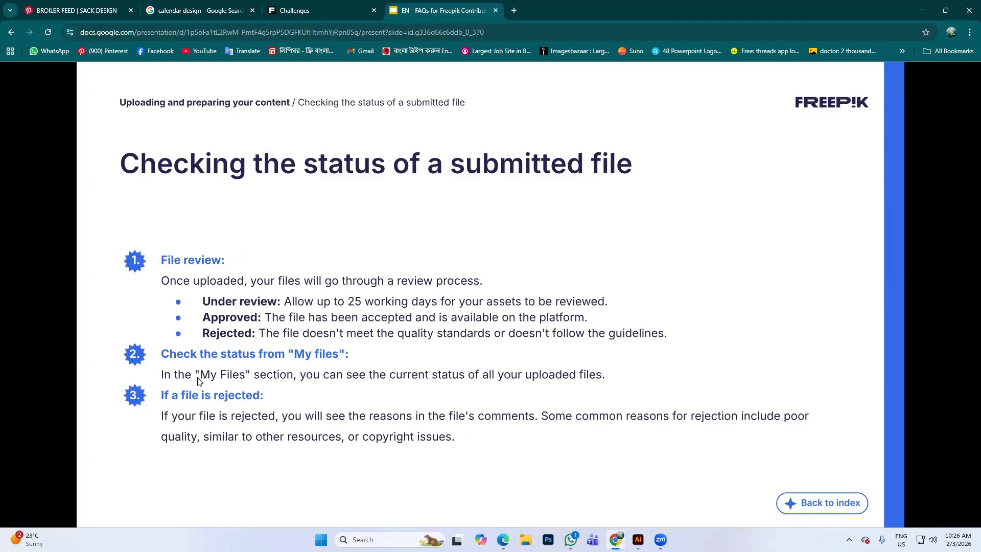
{"action": "left_click", "coordinate": [416, 412]}
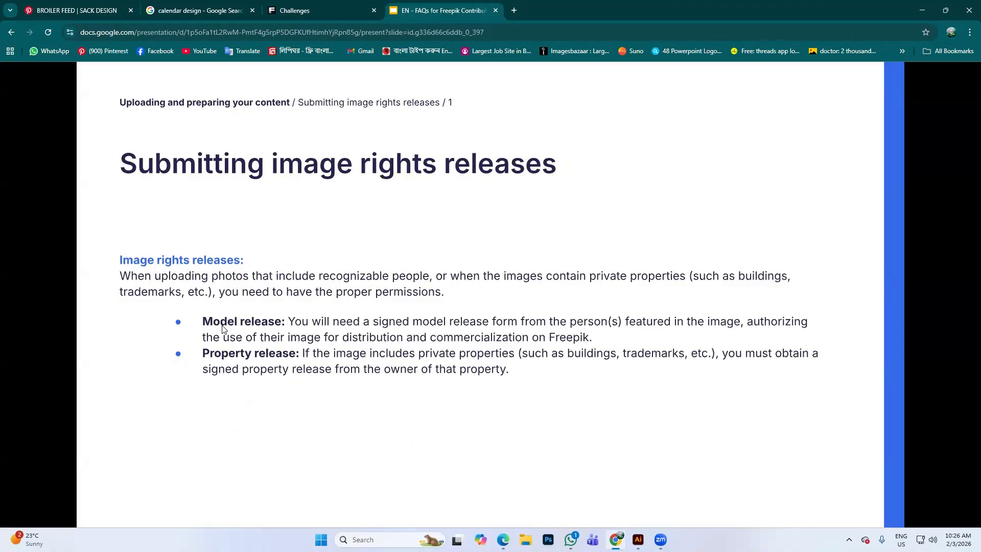
{"action": "left_click", "coordinate": [311, 338]}
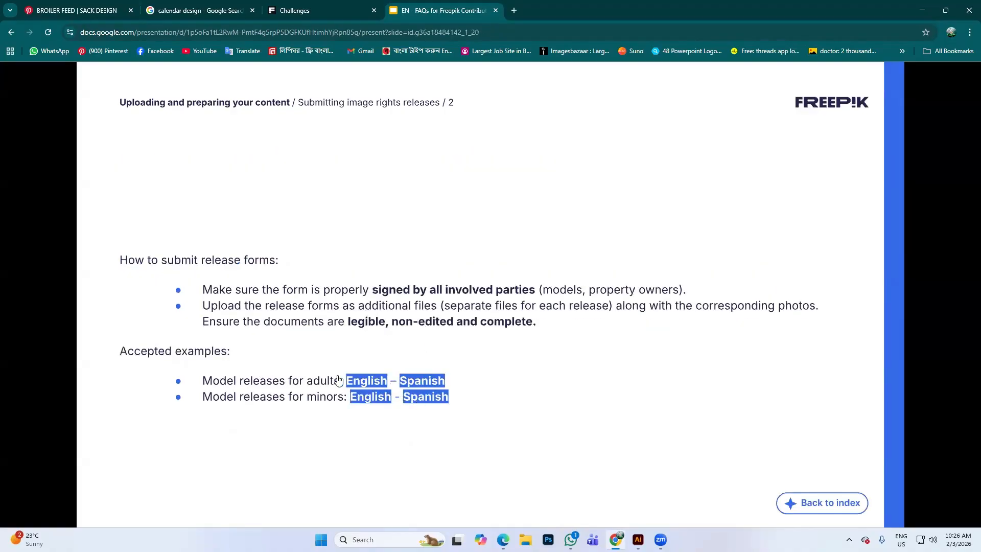
{"action": "key", "text": "Left"}
{"action": "key", "text": "Left"}
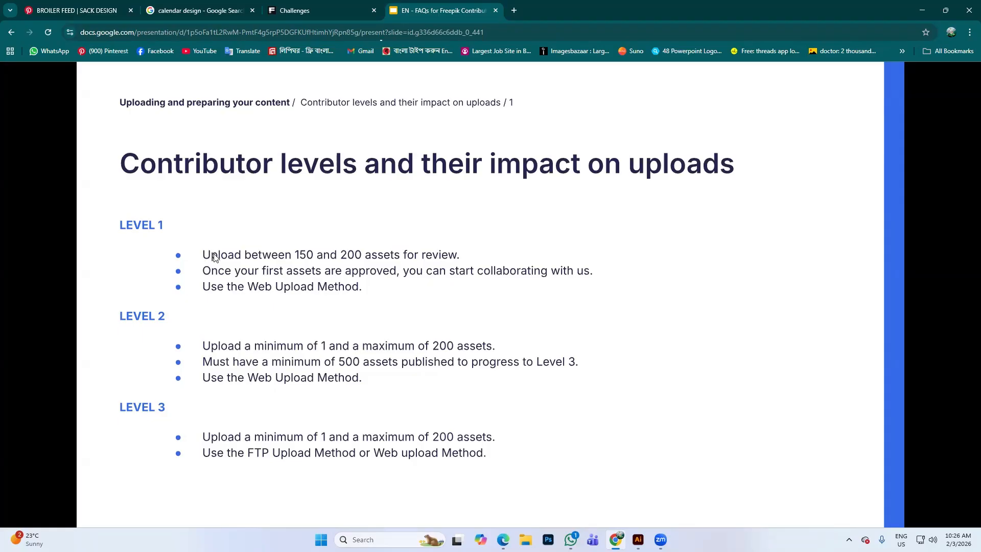
- Compare the upload rules for contributor levels 1 to 3 with the monthly and upload folder limits on the following slide
{"action": "left_click", "coordinate": [307, 255]}
{"action": "key", "text": "Left"}
{"action": "left_click", "coordinate": [284, 437]}
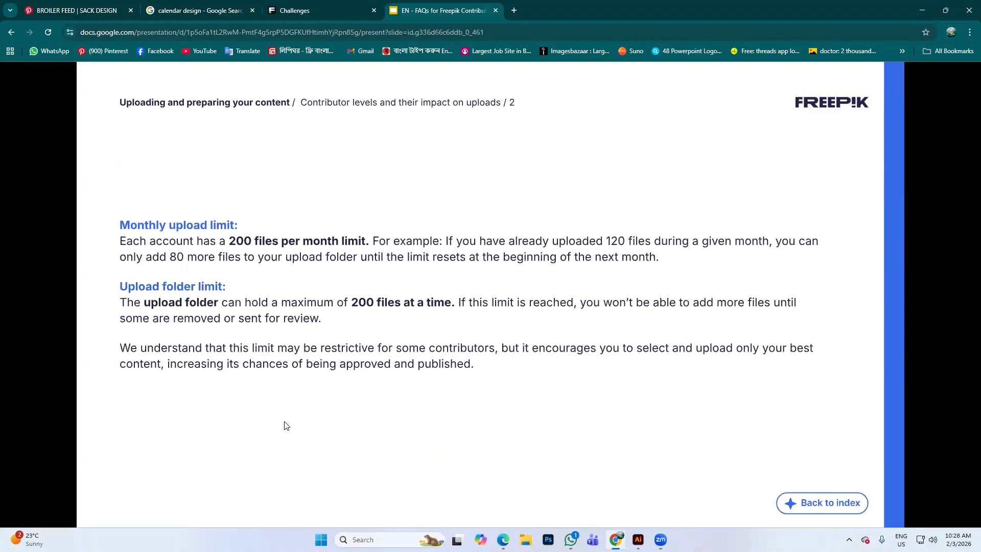
{"action": "key", "text": "Left"}
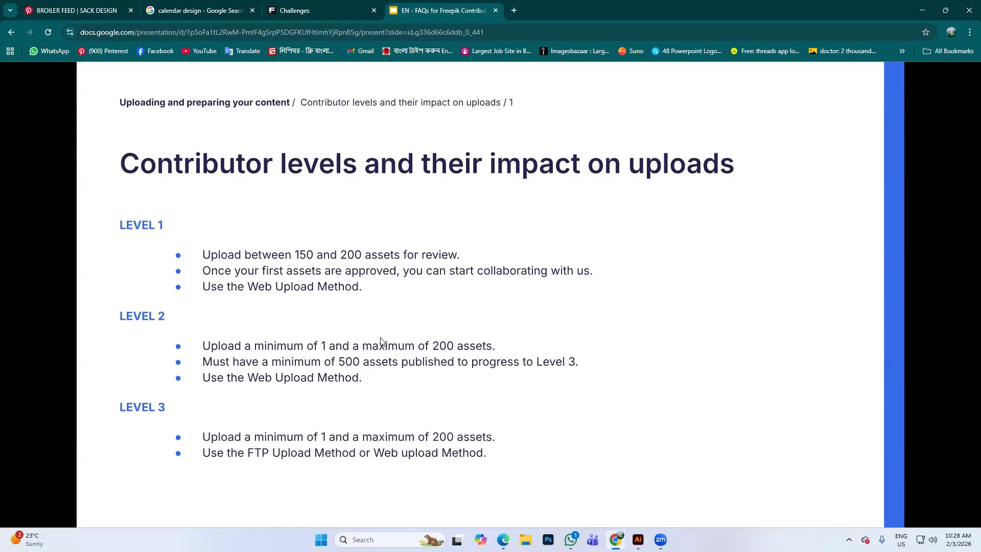
{"action": "left_click", "coordinate": [526, 343]}
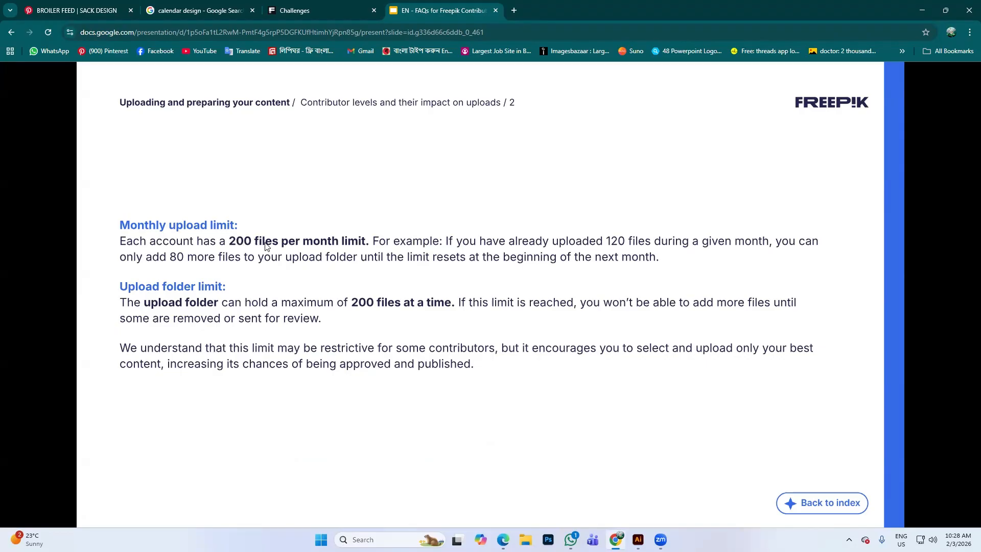
- Review the upload limits, the guidelines for using keywords in files, and the Unpublishing content from Freepik slide
{"action": "left_click", "coordinate": [301, 254]}
{"action": "left_click", "coordinate": [274, 366]}
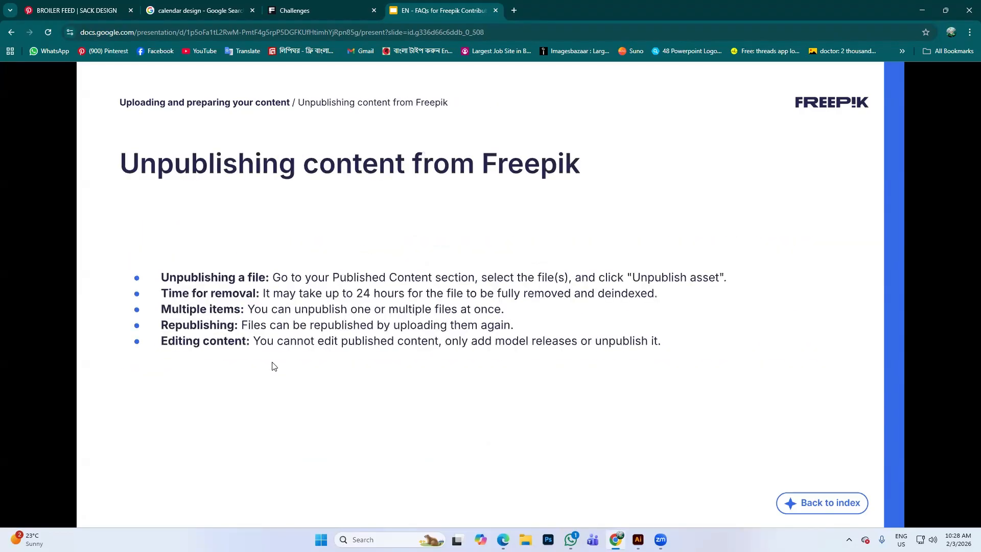
{"action": "left_click", "coordinate": [266, 302]}
{"action": "left_click", "coordinate": [302, 328]}
{"action": "left_click", "coordinate": [302, 329]}
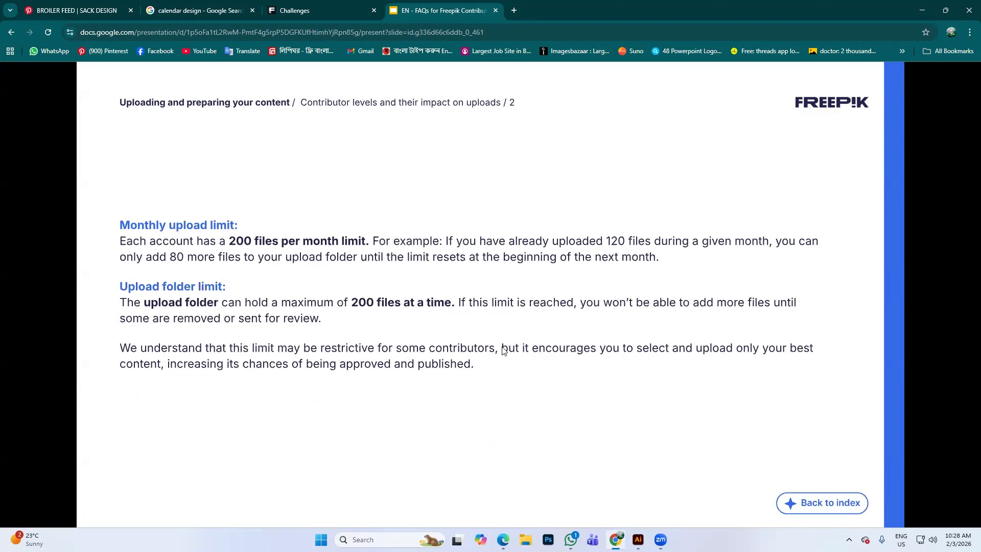
{"action": "left_click", "coordinate": [381, 307]}
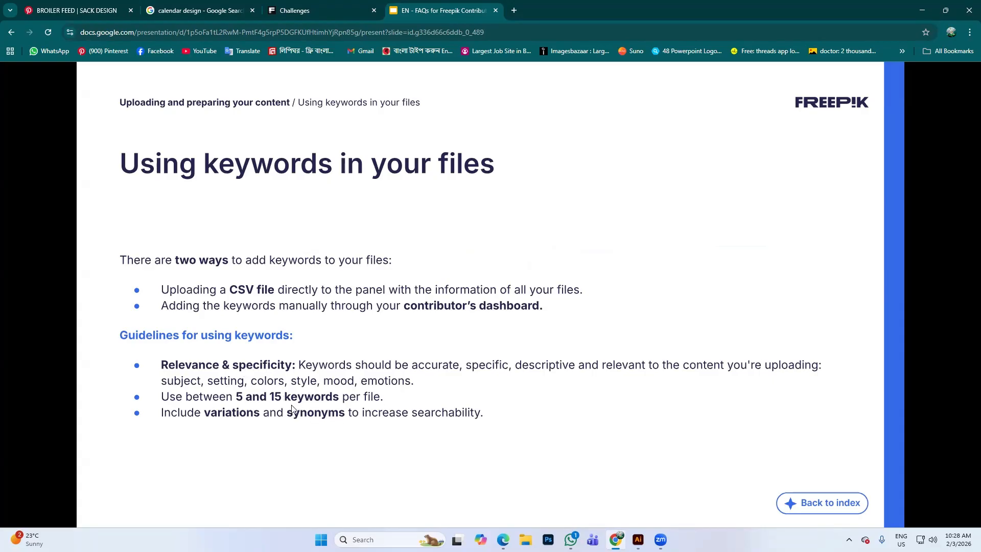
{"action": "left_click", "coordinate": [474, 420]}
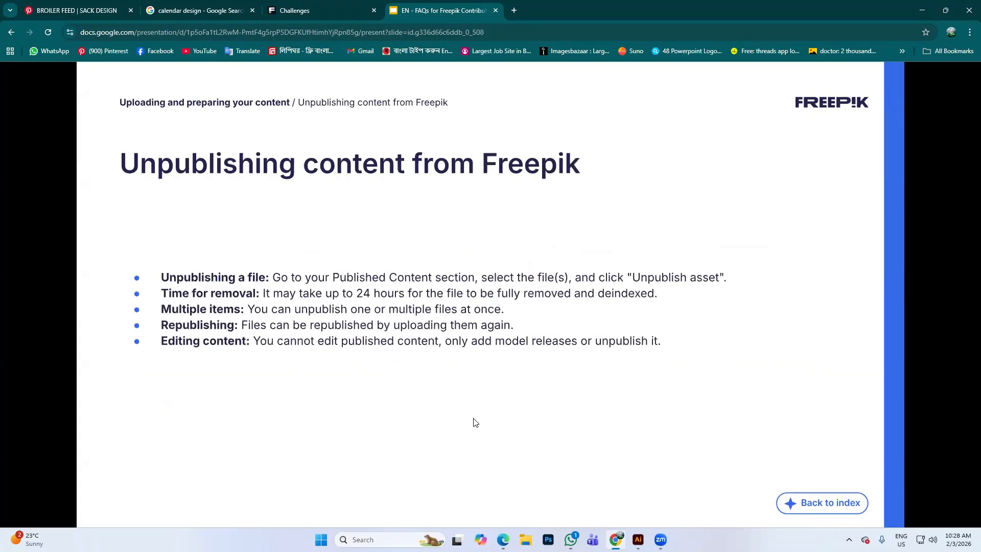
- Advance to the Submission requirements section and view its slide on creating relevant and high-selling content
{"action": "left_click", "coordinate": [255, 330]}
{"action": "left_click", "coordinate": [423, 313]}
{"action": "left_click", "coordinate": [347, 318]}
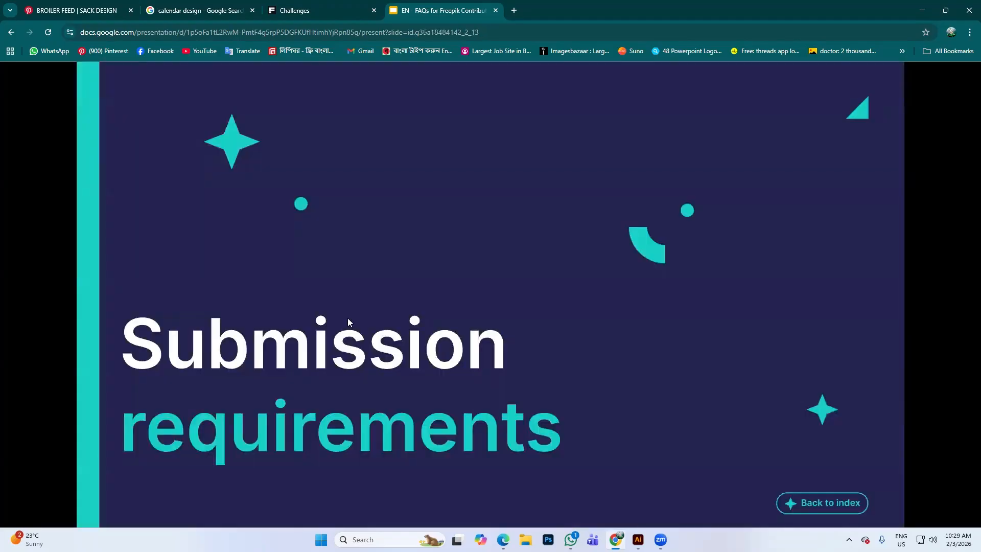
{"action": "left_click", "coordinate": [412, 322]}
{"action": "left_click", "coordinate": [406, 321]}
{"action": "left_click", "coordinate": [451, 347]}
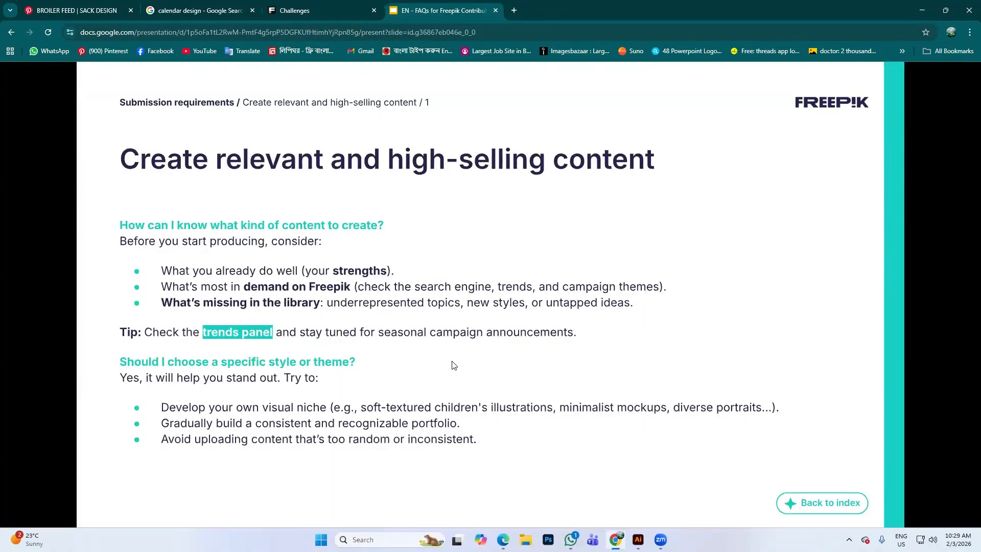
- Advance through the Metadata general guidelines section to the slide on common keyword mistakes to avoid
{"action": "left_click", "coordinate": [353, 244]}
{"action": "left_click", "coordinate": [536, 318]}
{"action": "left_click", "coordinate": [533, 361]}
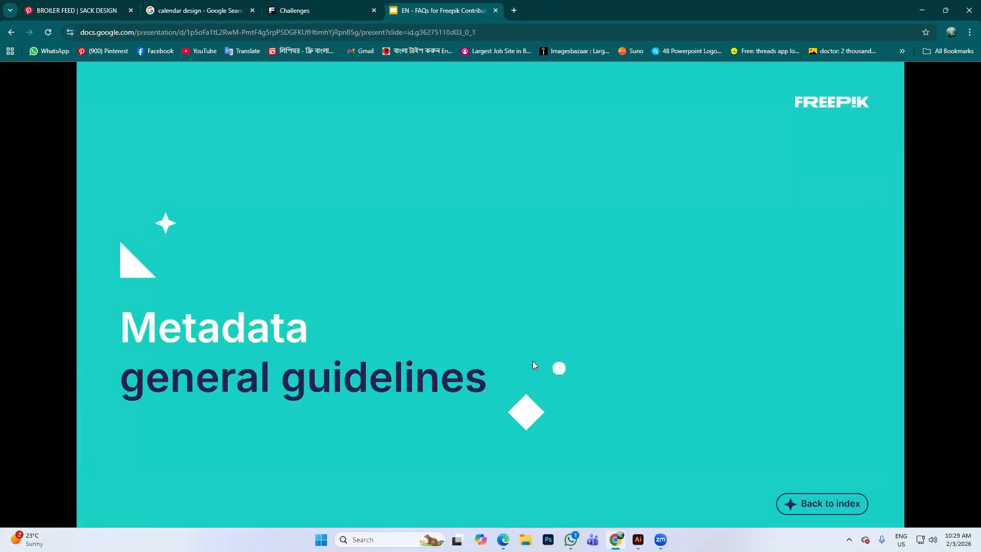
{"action": "left_click", "coordinate": [565, 367]}
{"action": "left_click", "coordinate": [397, 271]}
{"action": "left_click", "coordinate": [526, 295]}
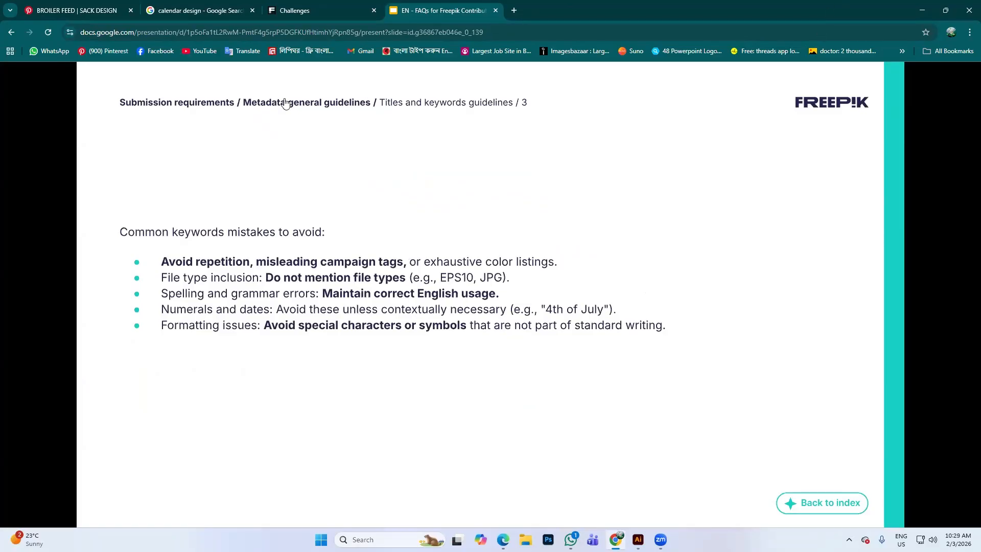
- Close the guidelines presentation and go from the Challenges page to the contributor Dashboard
{"action": "left_click", "coordinate": [495, 10]}
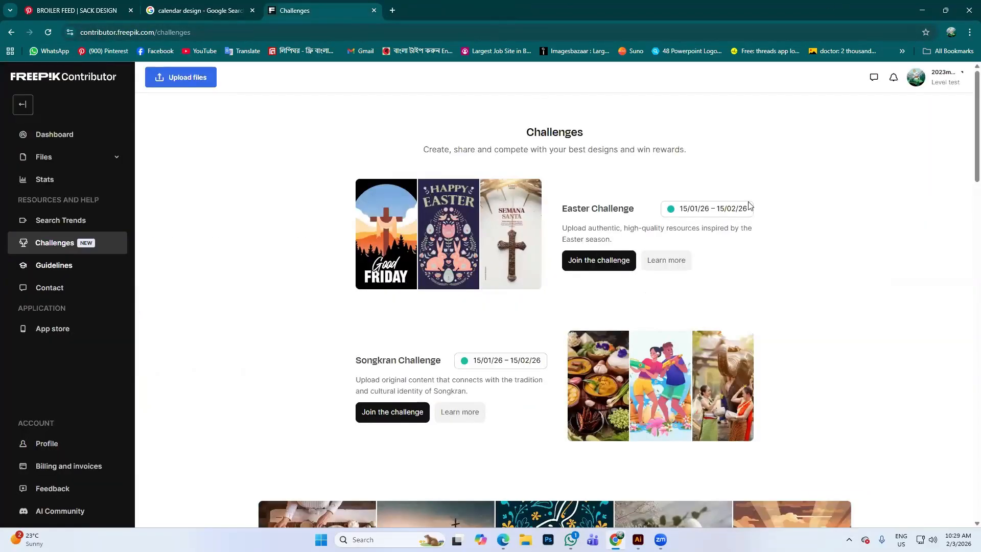
{"action": "scroll", "coordinate": [749, 205], "scroll_direction": "down", "scroll_amount": 3}
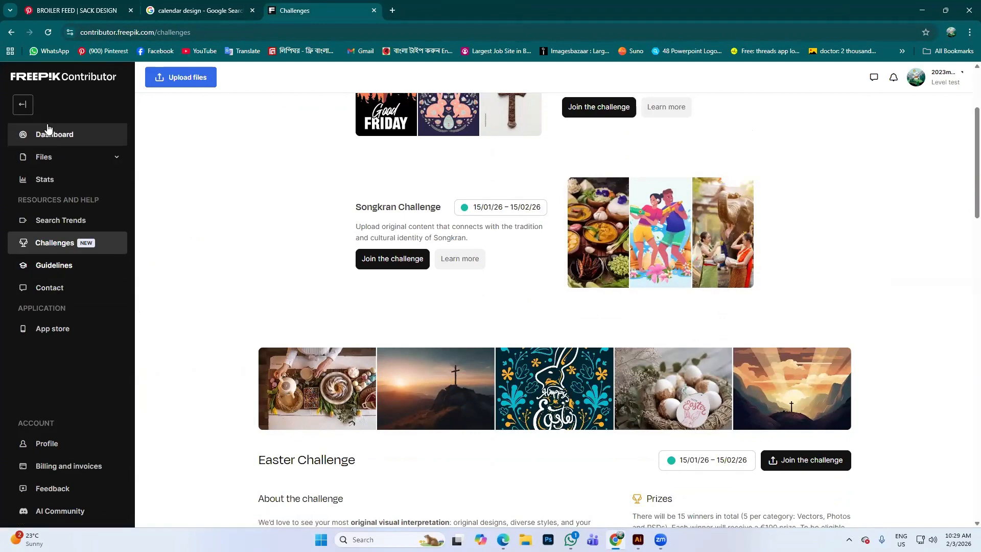
{"action": "left_click", "coordinate": [36, 138]}
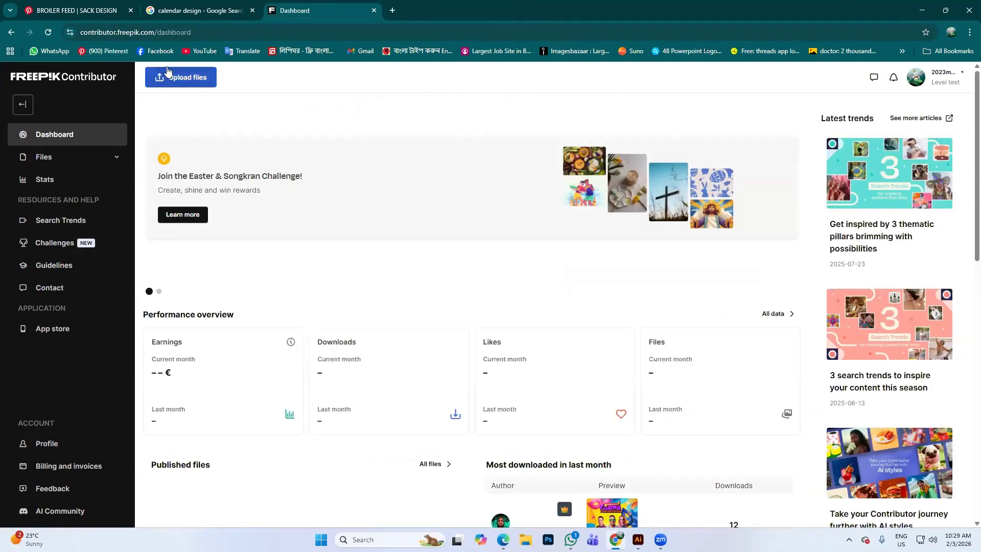
- Open the file upload panel, preview steptodown.com587124.jpg in the Downloads folder, and cancel the file selection
{"action": "left_click", "coordinate": [167, 73]}
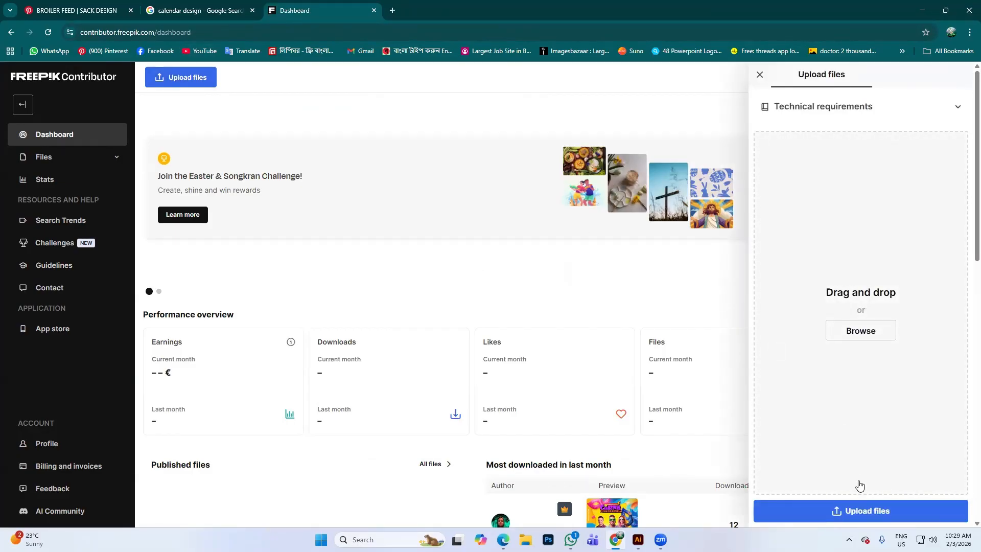
{"action": "left_click", "coordinate": [894, 340]}
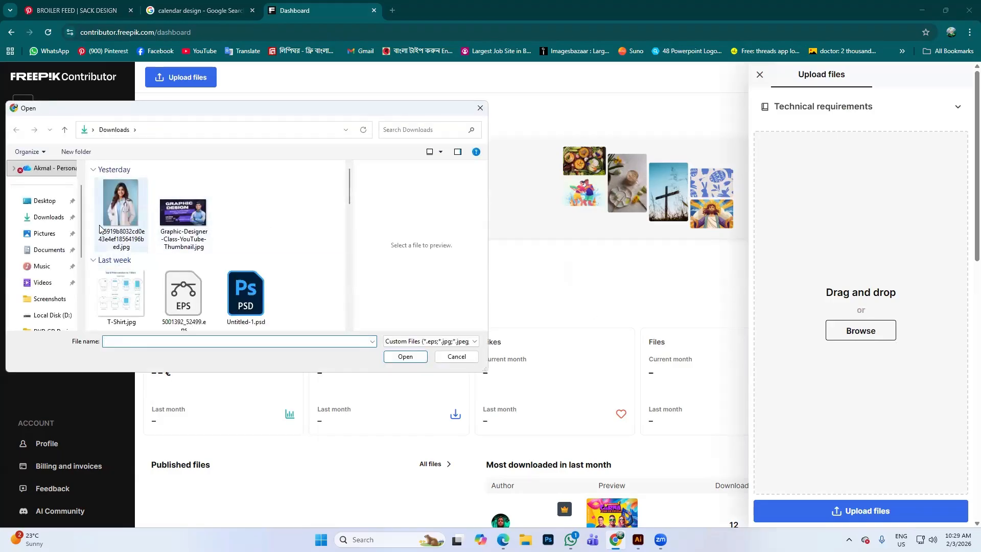
{"action": "scroll", "coordinate": [191, 273], "scroll_direction": "down", "scroll_amount": 2}
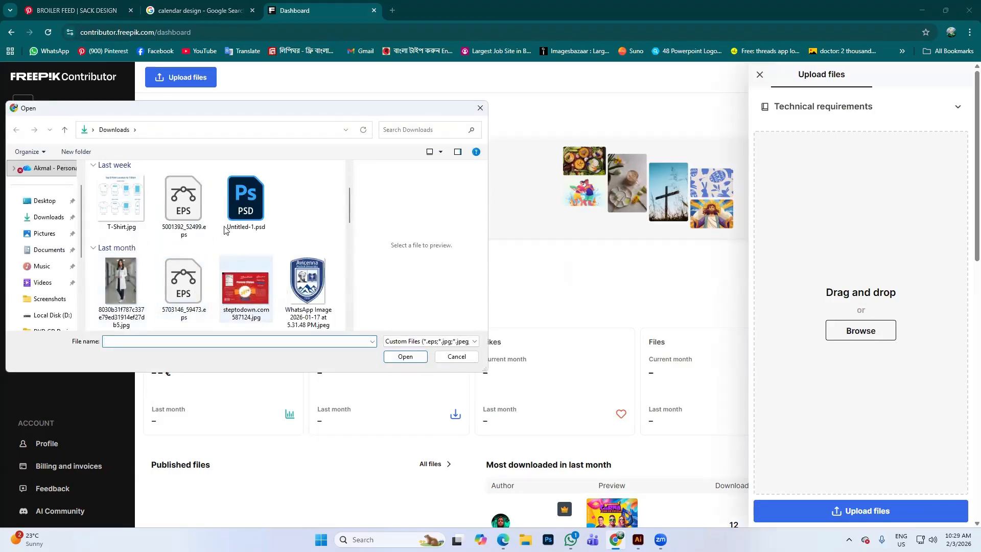
{"action": "scroll", "coordinate": [246, 240], "scroll_direction": "down", "scroll_amount": 2}
{"action": "scroll", "coordinate": [253, 248], "scroll_direction": "up", "scroll_amount": 1}
{"action": "left_click", "coordinate": [257, 215]}
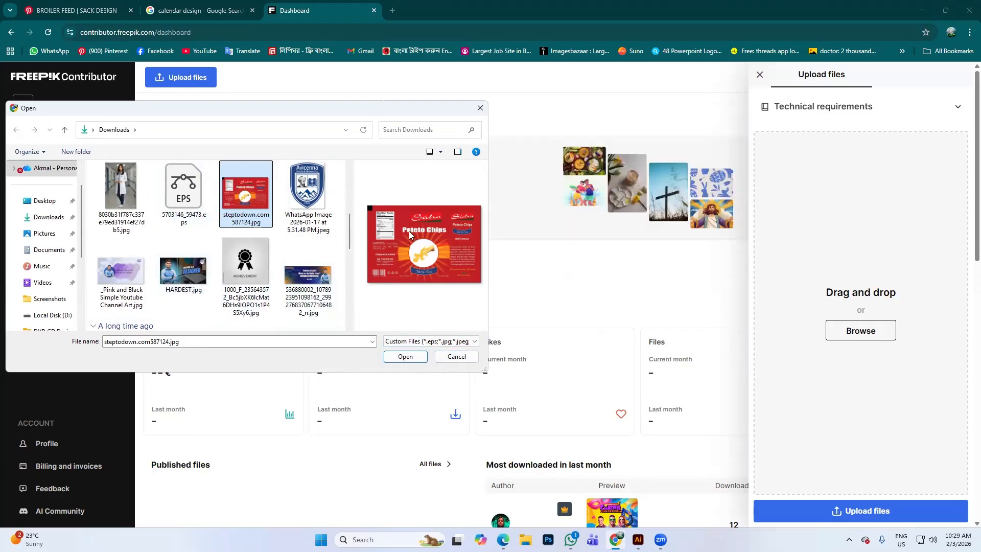
{"action": "left_click", "coordinate": [458, 360]}
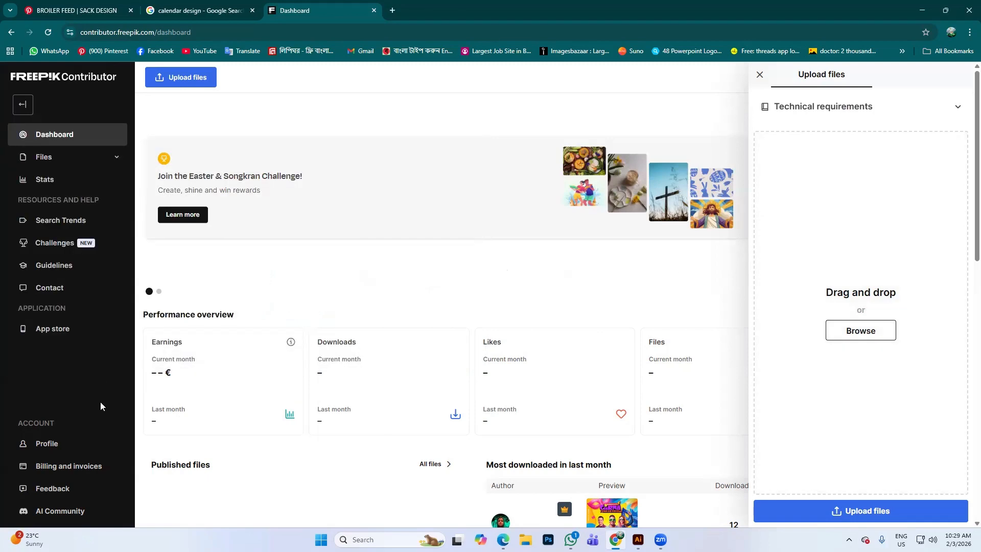
- Look through the contributor profile page, from the public information down to the social and notification settings
{"action": "left_click", "coordinate": [70, 447]}
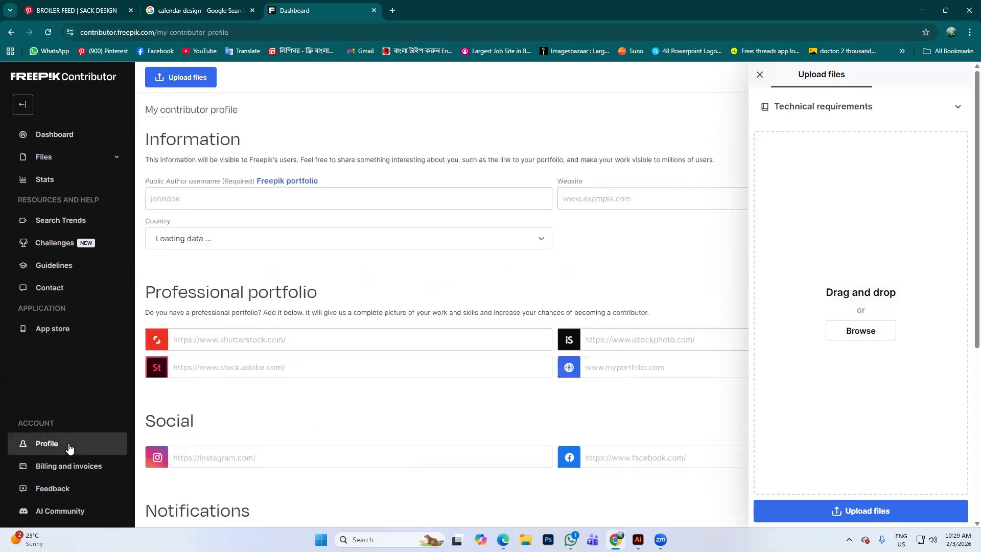
{"action": "scroll", "coordinate": [256, 158], "scroll_direction": "down", "scroll_amount": 6}
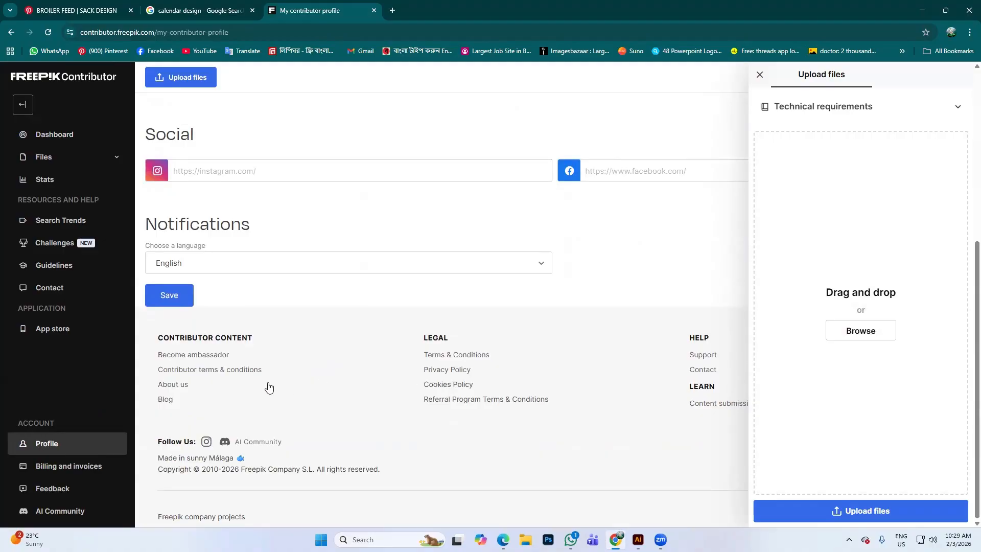
{"action": "scroll", "coordinate": [41, 113], "scroll_direction": "up", "scroll_amount": 8}
- Return to the Dashboard, close the upload panel, and look through the content suggestions and welcome instructions
{"action": "left_click", "coordinate": [52, 134]}
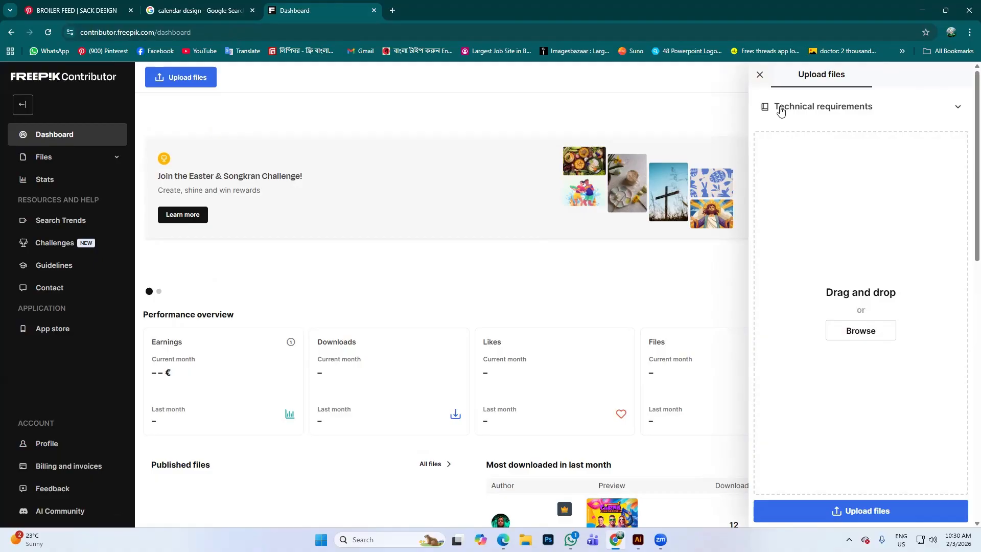
{"action": "left_click", "coordinate": [760, 74]}
{"action": "scroll", "coordinate": [433, 408], "scroll_direction": "down", "scroll_amount": 15}
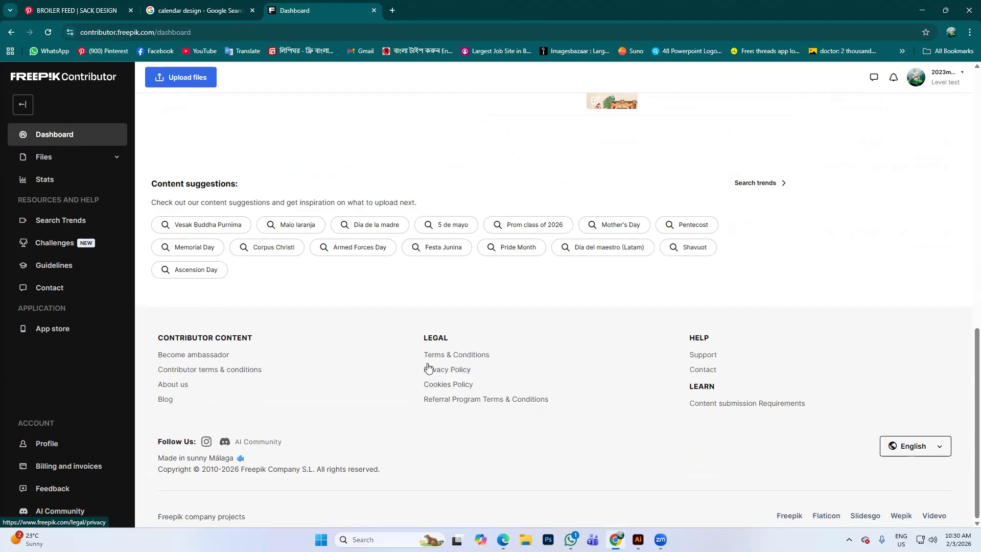
{"action": "scroll", "coordinate": [210, 447], "scroll_direction": "up", "scroll_amount": 1}
{"action": "scroll", "coordinate": [85, 391], "scroll_direction": "down", "scroll_amount": 1}
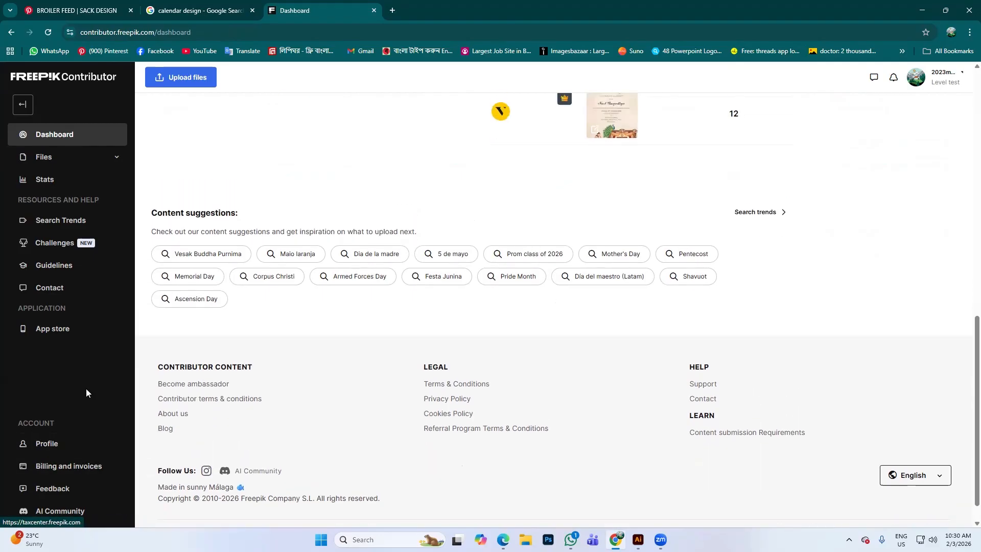
{"action": "scroll", "coordinate": [77, 368], "scroll_direction": "up", "scroll_amount": 4}
{"action": "scroll", "coordinate": [55, 300], "scroll_direction": "up", "scroll_amount": 8}
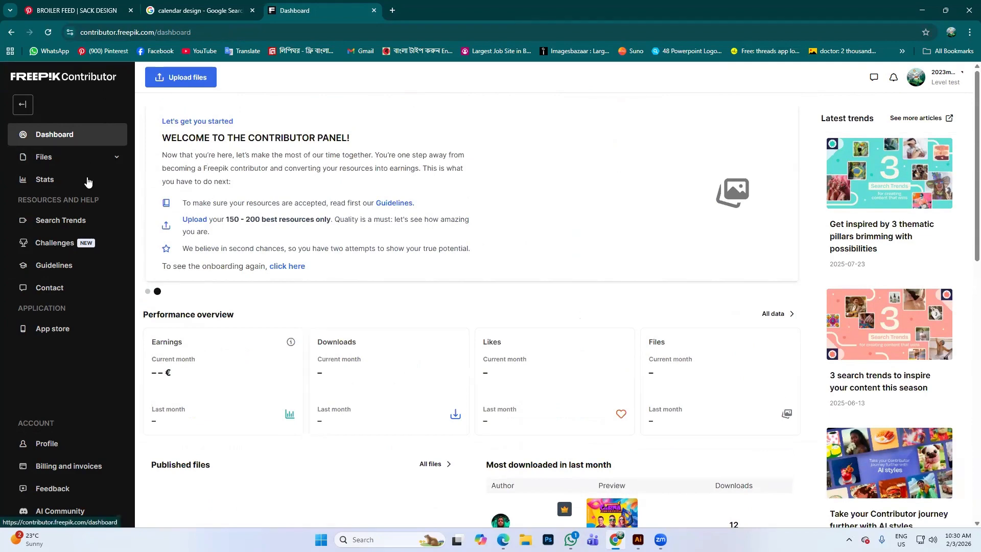
- Open Search Trends, examine the topics with their keyword suggestions, and load the rest of the topic list
{"action": "left_click", "coordinate": [79, 223]}
{"action": "scroll", "coordinate": [491, 287], "scroll_direction": "down", "scroll_amount": 4}
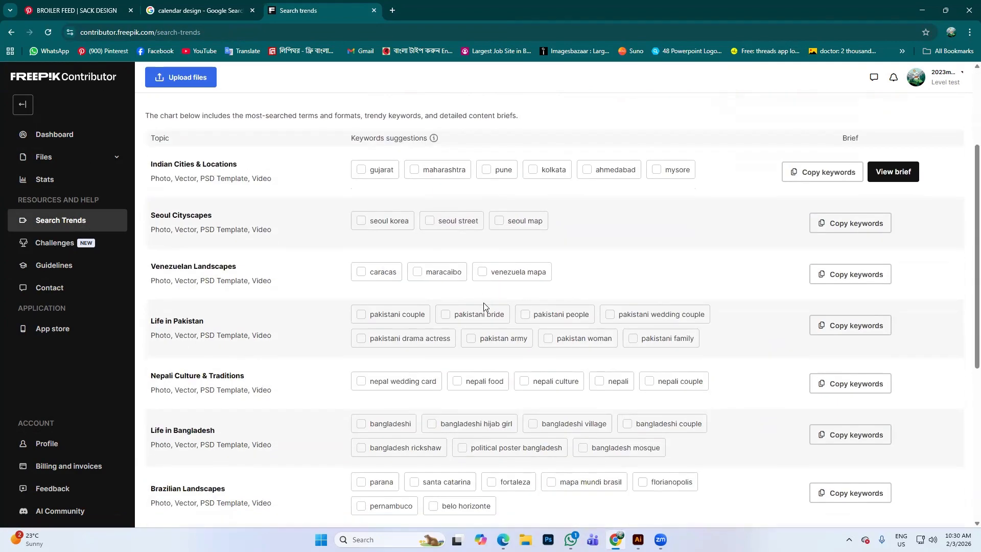
{"action": "scroll", "coordinate": [467, 276], "scroll_direction": "up", "scroll_amount": 2}
{"action": "scroll", "coordinate": [502, 294], "scroll_direction": "down", "scroll_amount": 4}
{"action": "scroll", "coordinate": [502, 294], "scroll_direction": "down", "scroll_amount": 3}
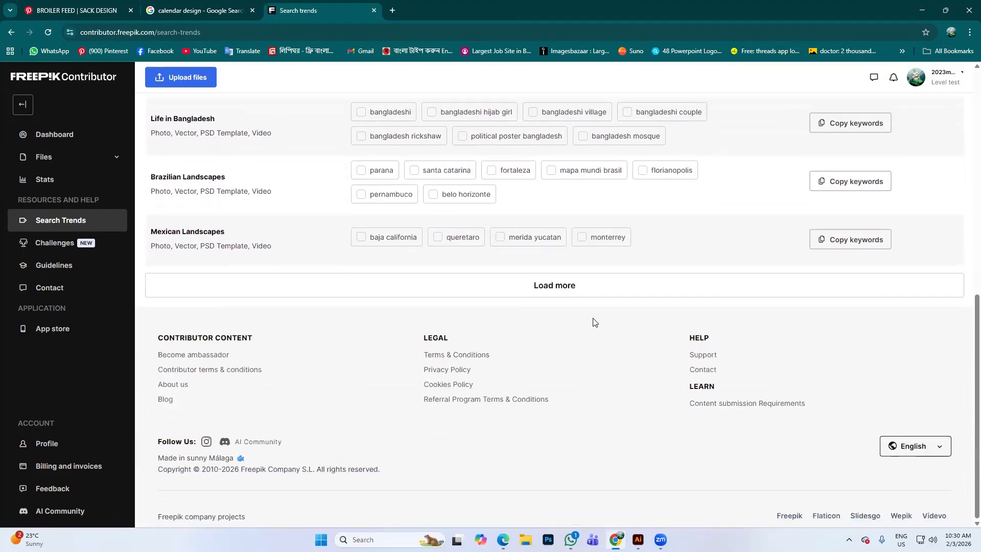
{"action": "left_click", "coordinate": [583, 287]}
{"action": "scroll", "coordinate": [571, 281], "scroll_direction": "down", "scroll_amount": 5}
{"action": "scroll", "coordinate": [552, 293], "scroll_direction": "up", "scroll_amount": 3}
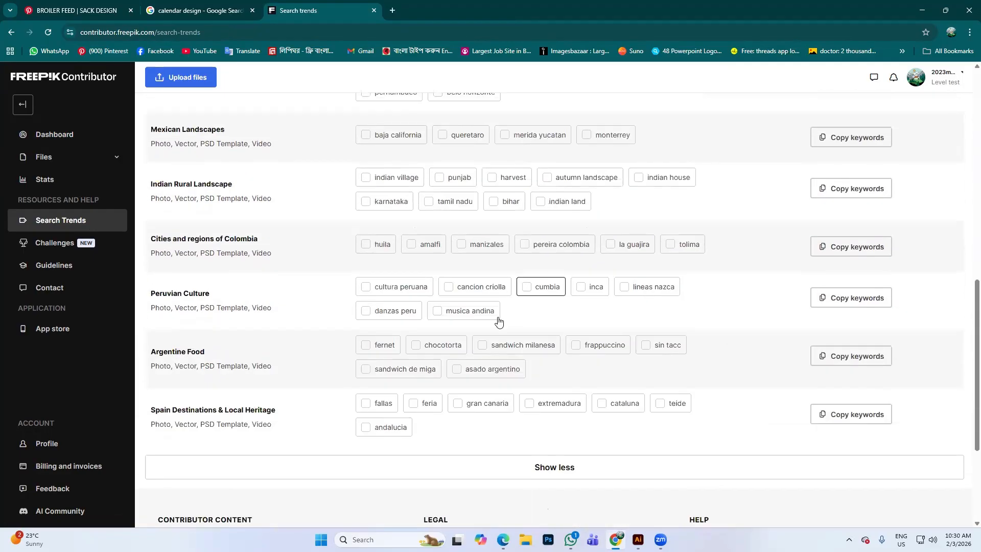
{"action": "scroll", "coordinate": [653, 358], "scroll_direction": "down", "scroll_amount": 2}
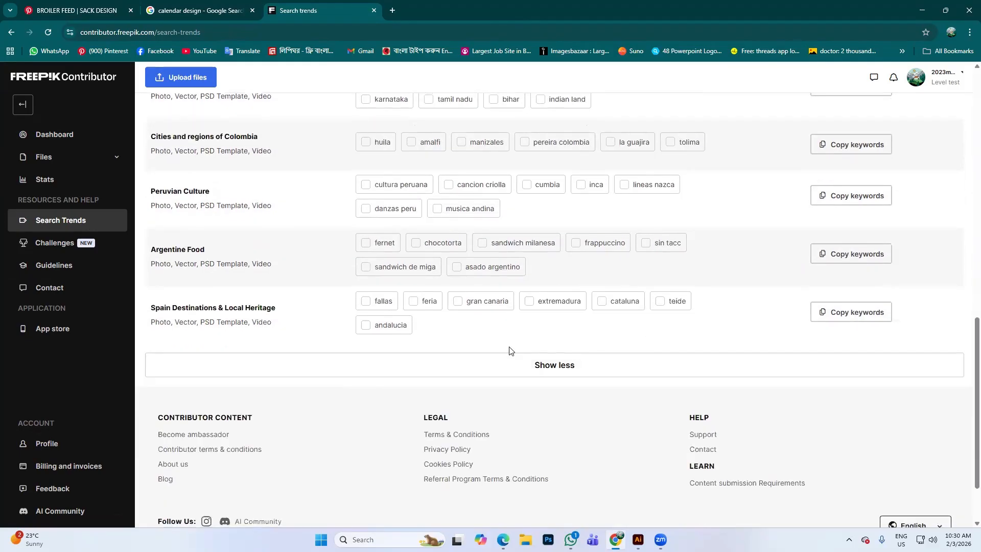
- Collapse the expanded Search Trends list and return to the first topics, from Indian Cities & Locations to Life in Bangladesh
{"action": "left_click", "coordinate": [548, 375]}
{"action": "scroll", "coordinate": [561, 284], "scroll_direction": "up", "scroll_amount": 4}
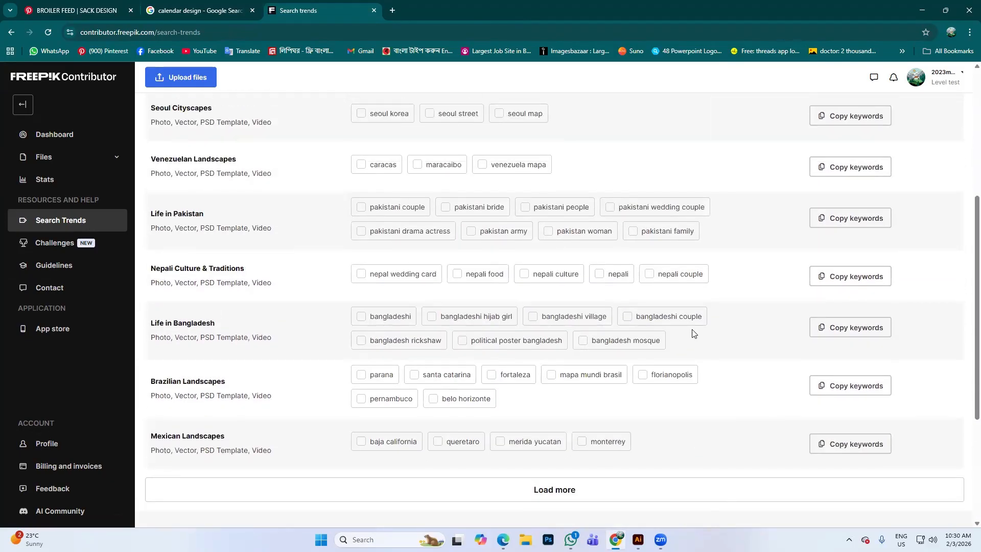
{"action": "scroll", "coordinate": [685, 332], "scroll_direction": "up", "scroll_amount": 3}
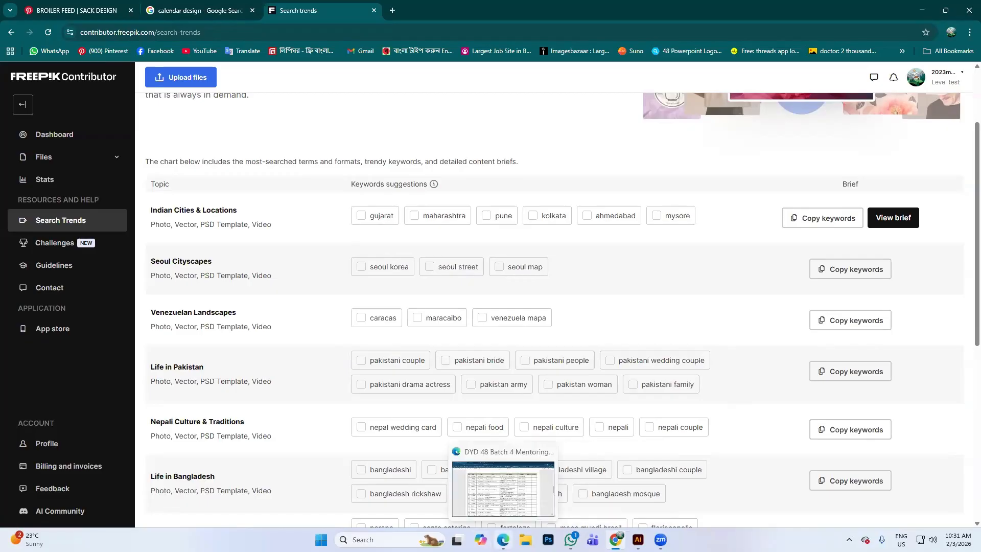
- Switch to the class schedule PDF in Edge, highlight the AI Class 2 topic details, and minimize the document window
{"action": "left_click", "coordinate": [504, 540]}
{"action": "left_click_drag", "start_coordinate": [336, 302], "coordinate": [564, 308]}
{"action": "left_click_drag", "start_coordinate": [510, 323], "coordinate": [556, 318]}
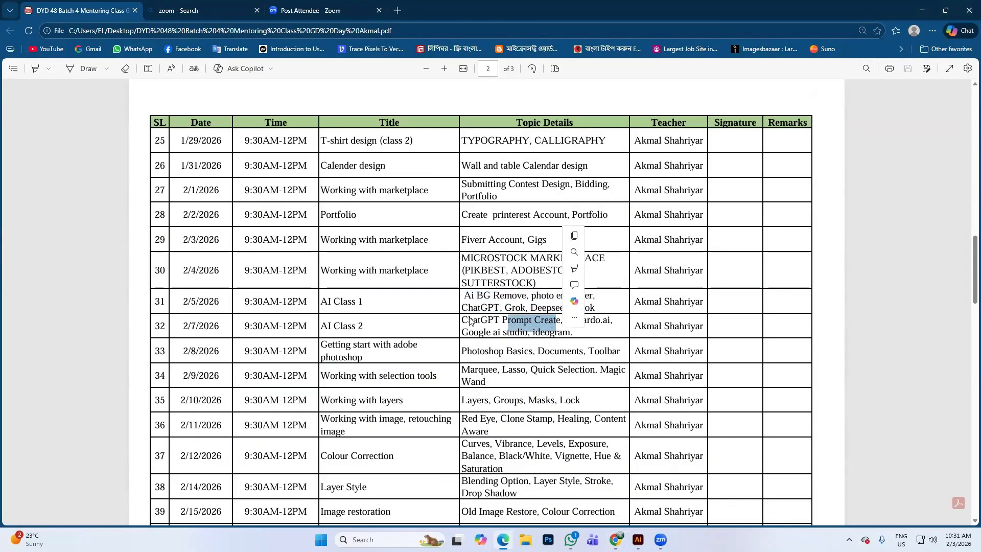
{"action": "left_click_drag", "start_coordinate": [469, 321], "coordinate": [602, 322]}
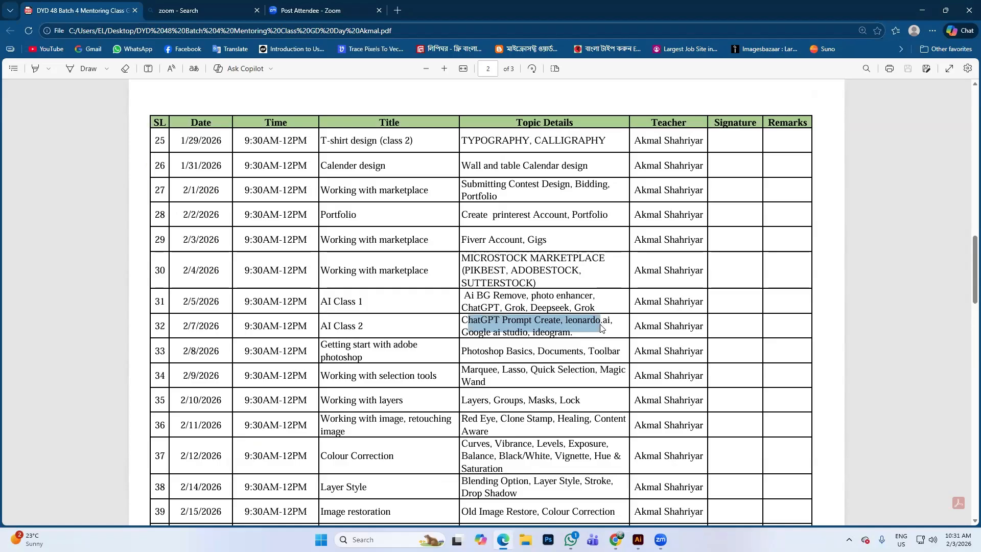
{"action": "left_click", "coordinate": [543, 338]}
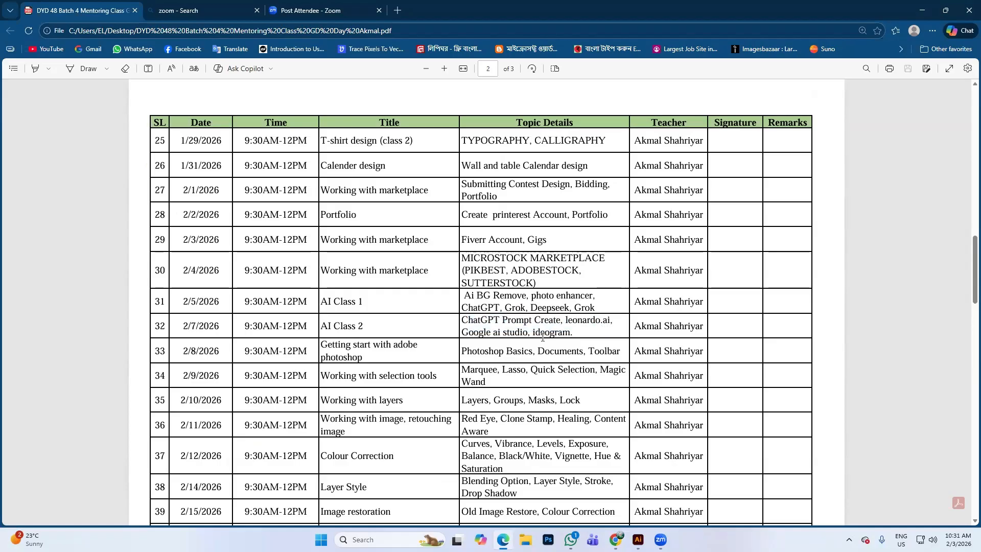
{"action": "left_click", "coordinate": [923, 11]}
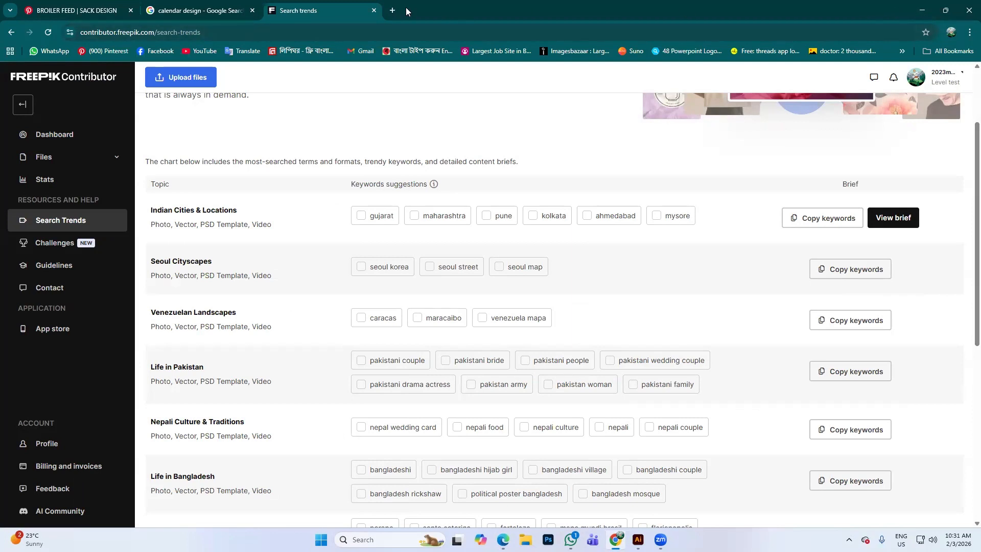
- Search Google for "upscale image" in a new tab and open the Upscayl - AI Image Upscaler result
{"action": "left_click", "coordinate": [393, 10]}
{"action": "left_click", "coordinate": [422, 206]}
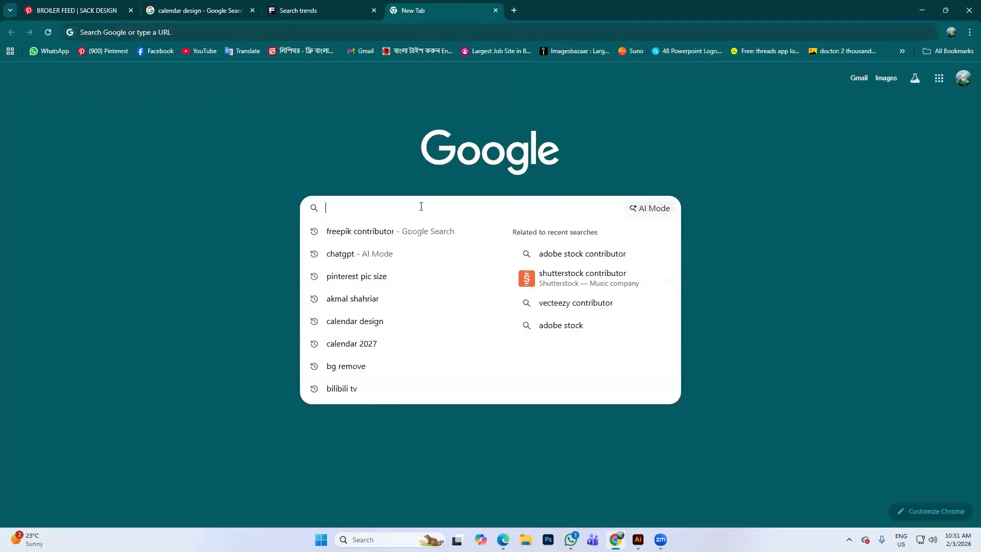
{"action": "type", "text": "up"}
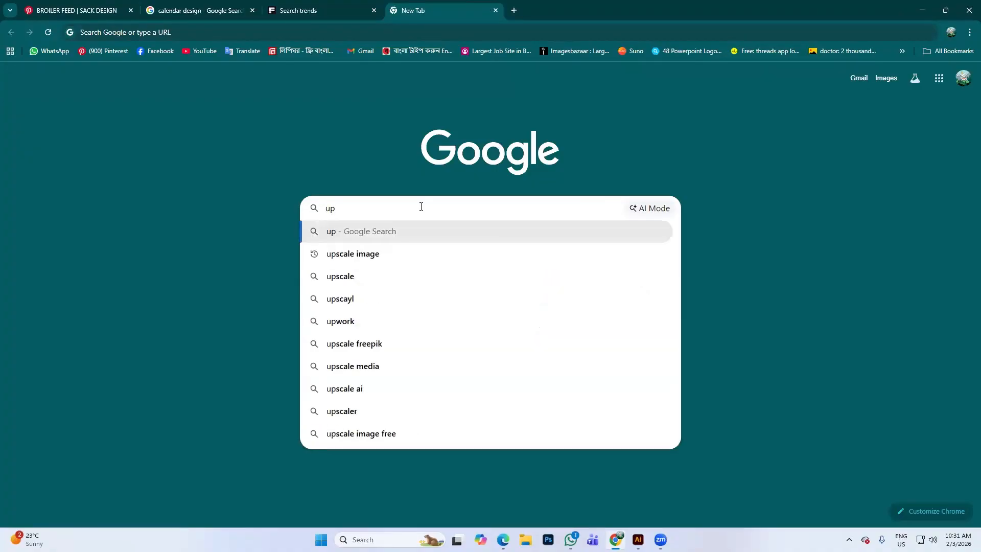
{"action": "type", "text": "scal"}
{"action": "key", "text": "Return"}
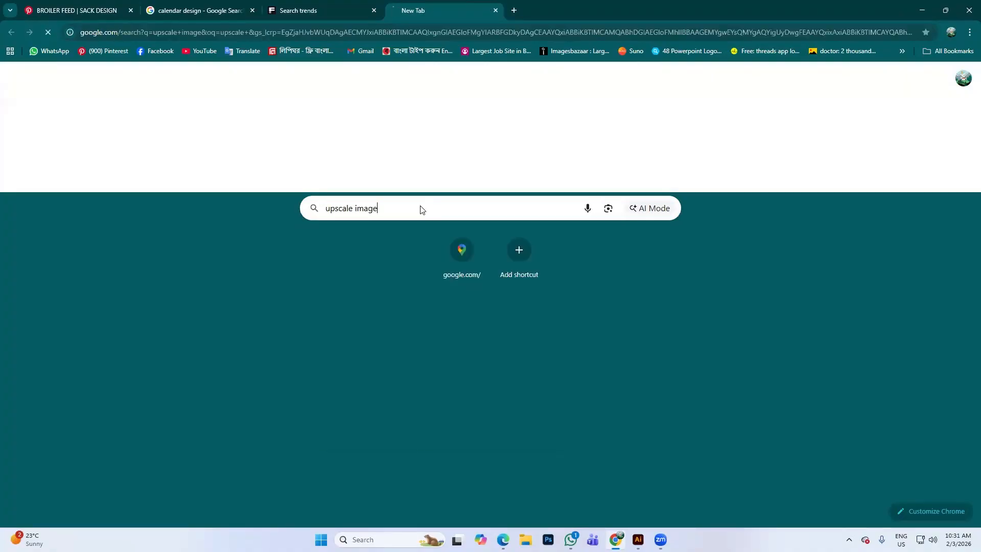
{"action": "scroll", "coordinate": [324, 225], "scroll_direction": "down", "scroll_amount": 12}
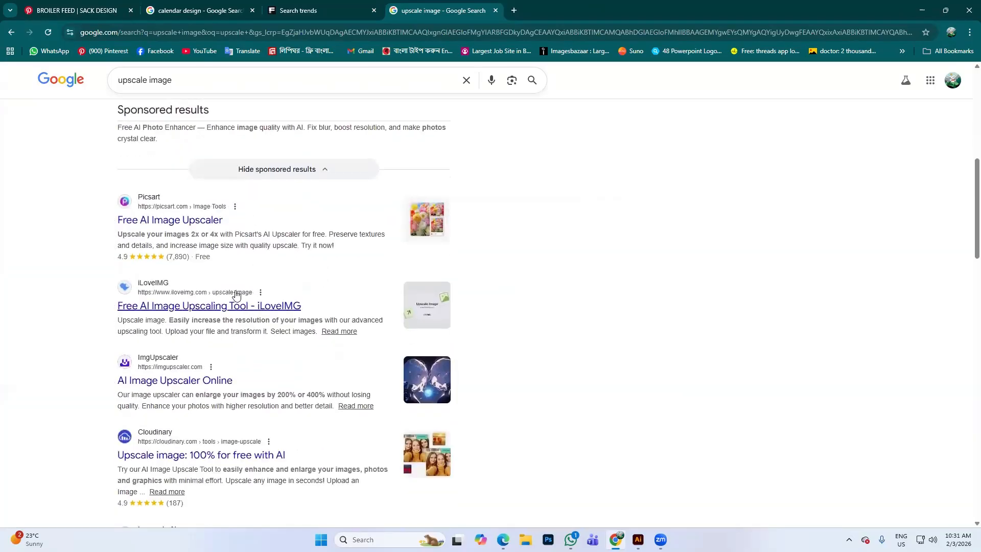
{"action": "scroll", "coordinate": [236, 308], "scroll_direction": "down", "scroll_amount": 2}
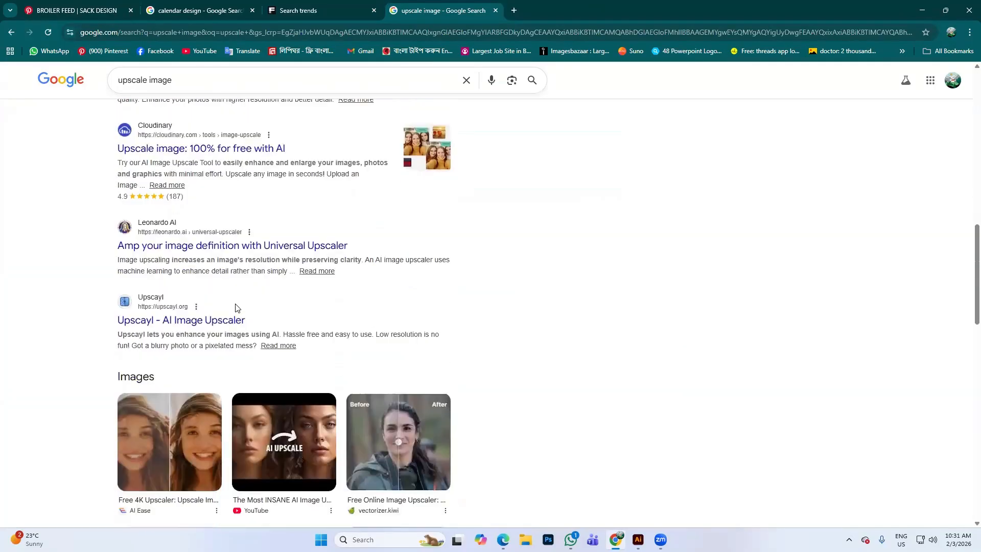
{"action": "left_click", "coordinate": [161, 321]}
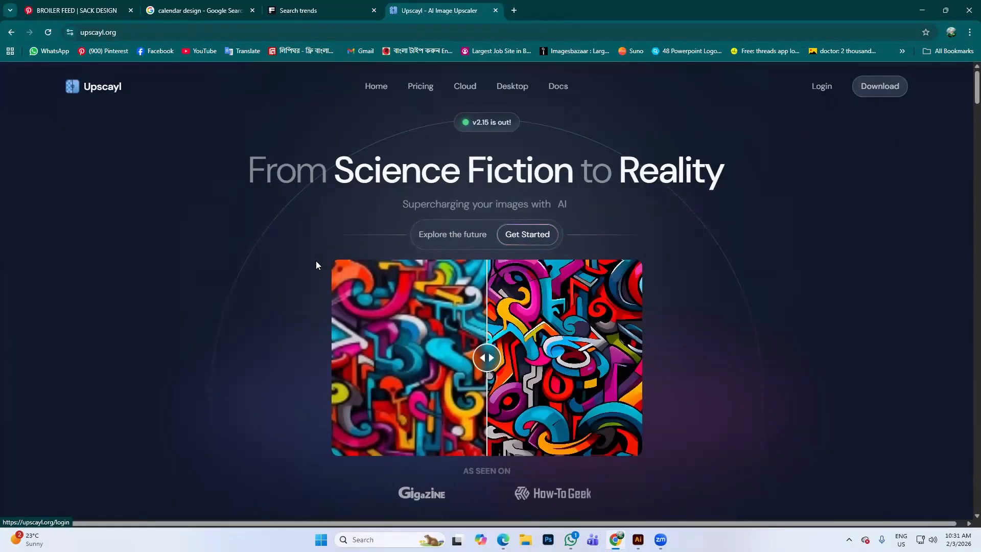
- Compare the blurry and upscaled versions of the sample images with the before/after slider on the Upscayl home page
{"action": "right_click", "coordinate": [578, 400]}
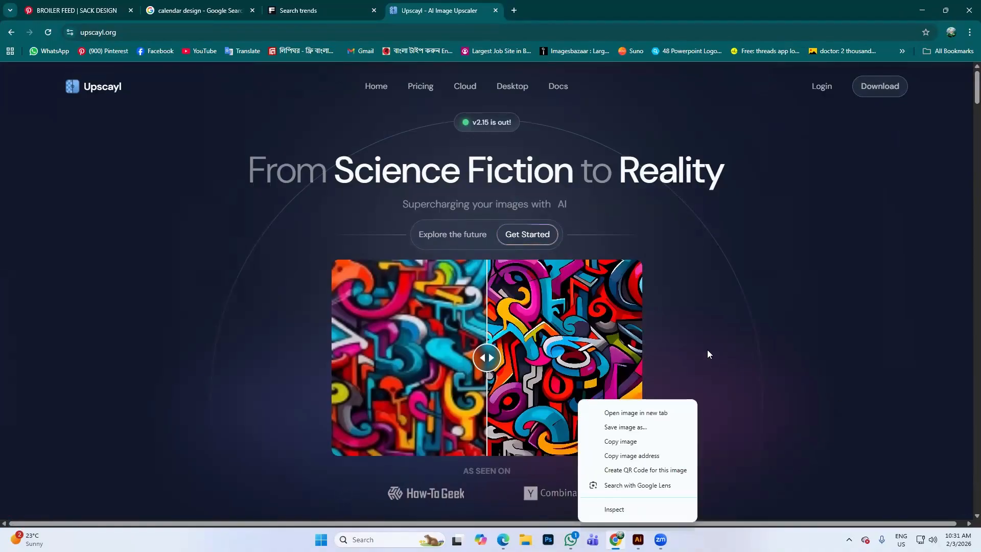
{"action": "left_click", "coordinate": [489, 357]}
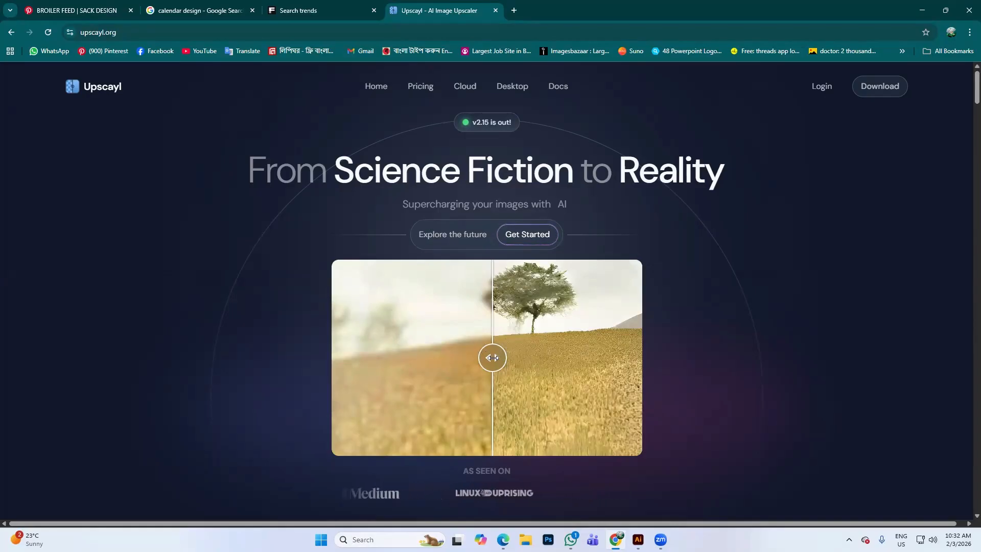
{"action": "left_click_drag", "start_coordinate": [492, 358], "coordinate": [473, 352]}
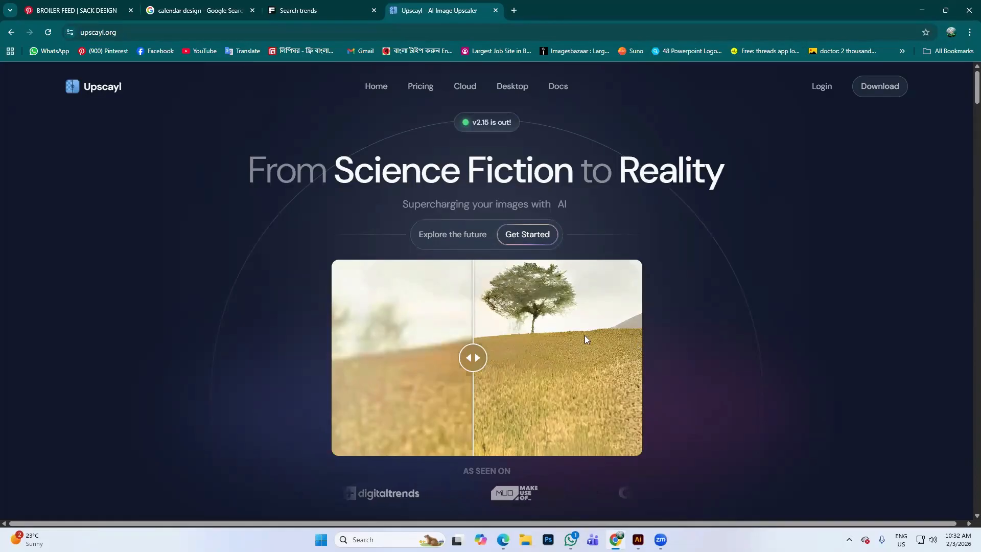
{"action": "scroll", "coordinate": [576, 351], "scroll_direction": "down", "scroll_amount": 3}
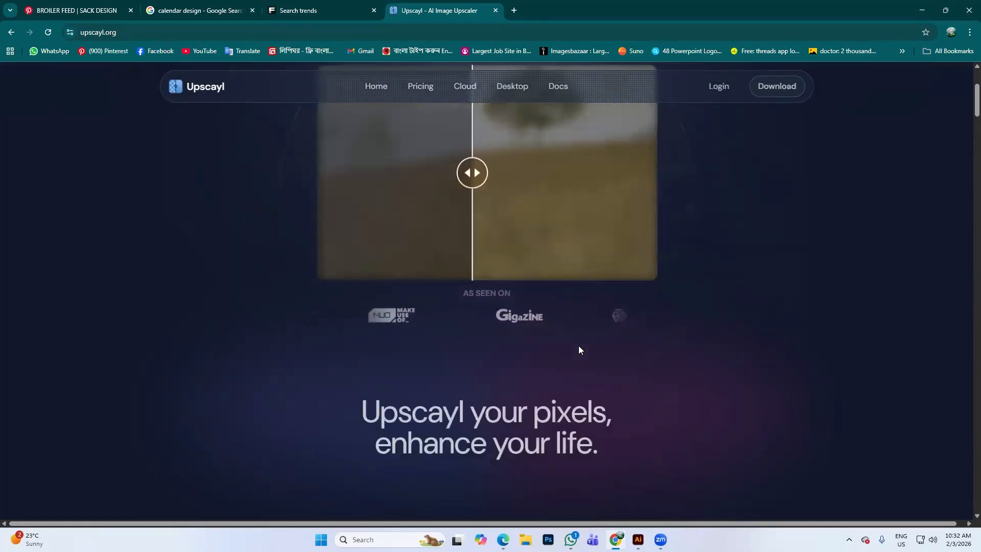
{"action": "scroll", "coordinate": [578, 345], "scroll_direction": "up", "scroll_amount": 3}
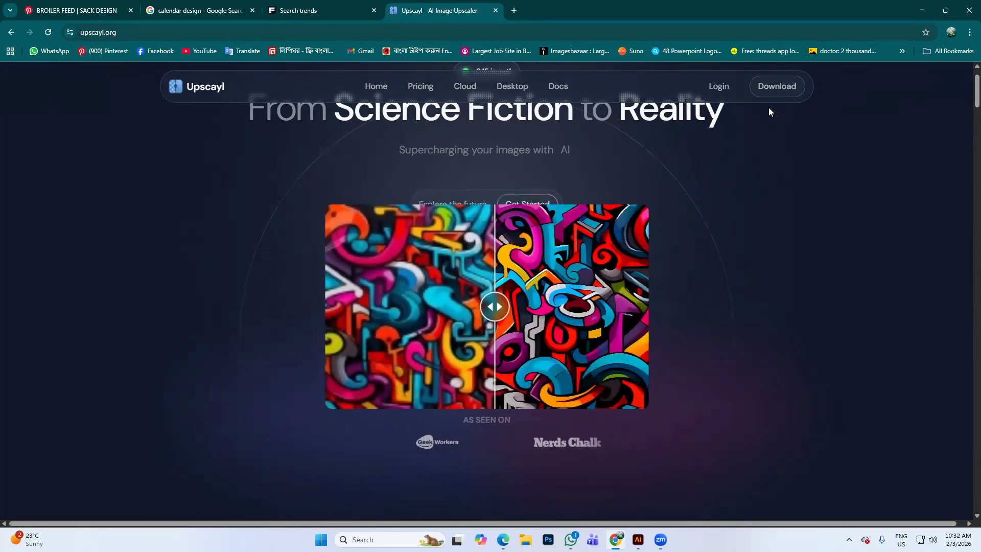
{"action": "scroll", "coordinate": [620, 196], "scroll_direction": "up", "scroll_amount": 2}
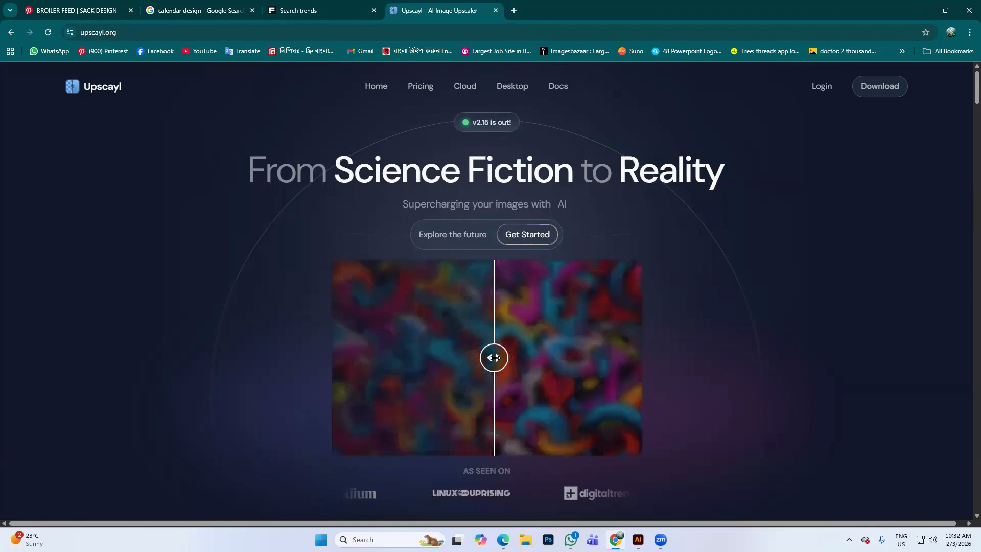
{"action": "left_click_drag", "start_coordinate": [500, 355], "coordinate": [412, 357]}
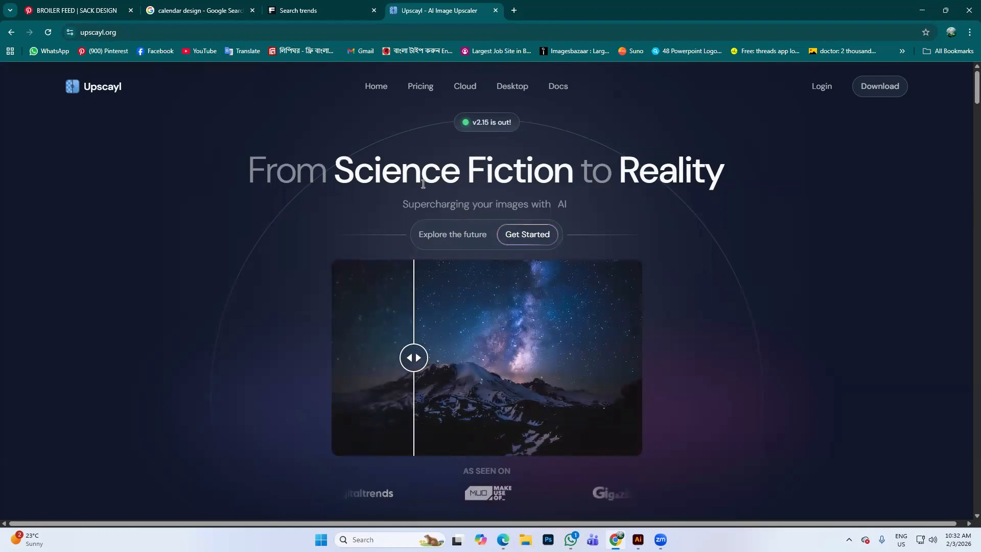
- Look through the Upscayl home page sections on low resolution, the app's upscaling steps, and its intended users
{"action": "scroll", "coordinate": [544, 312], "scroll_direction": "down", "scroll_amount": 3}
{"action": "scroll", "coordinate": [552, 325], "scroll_direction": "down", "scroll_amount": 8}
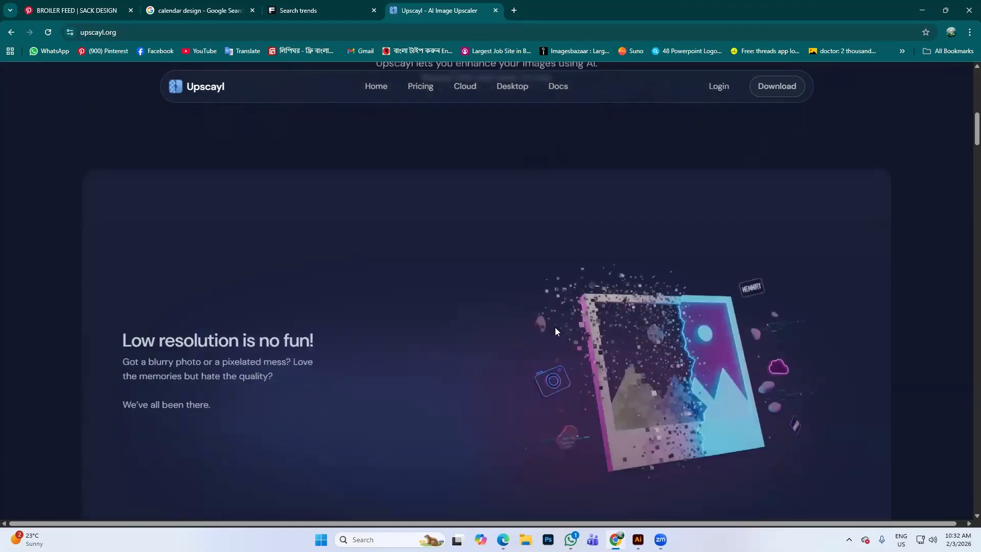
{"action": "scroll", "coordinate": [585, 320], "scroll_direction": "up", "scroll_amount": 10}
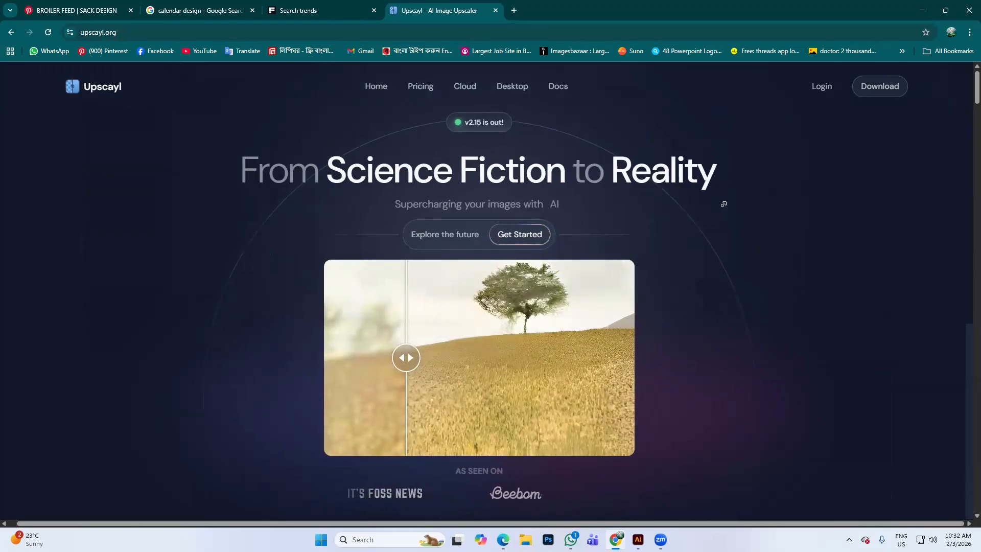
{"action": "scroll", "coordinate": [493, 310], "scroll_direction": "down", "scroll_amount": 5}
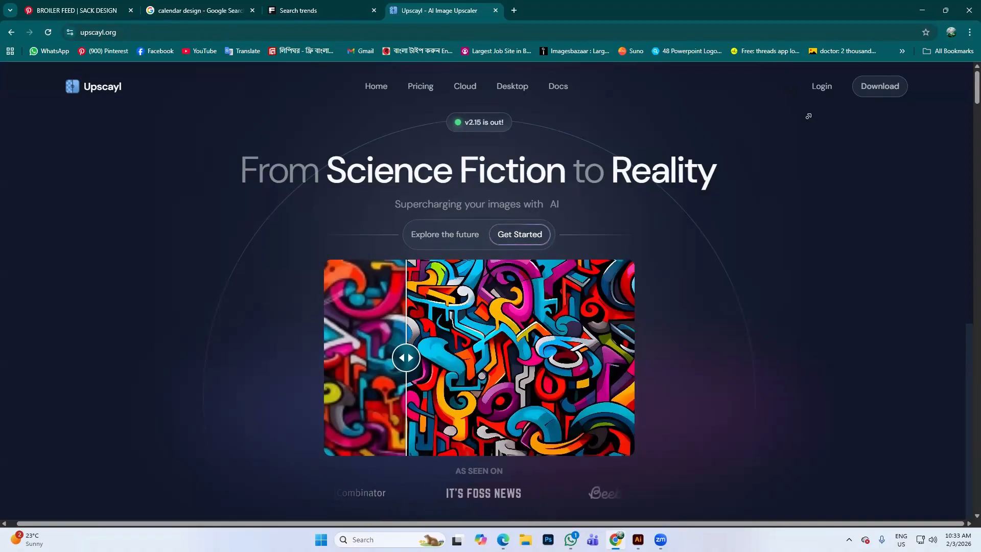
{"action": "scroll", "coordinate": [808, 116], "scroll_direction": "down", "scroll_amount": 5}
{"action": "scroll", "coordinate": [808, 116], "scroll_direction": "up", "scroll_amount": 5}
{"action": "scroll", "coordinate": [743, 438], "scroll_direction": "down", "scroll_amount": 10}
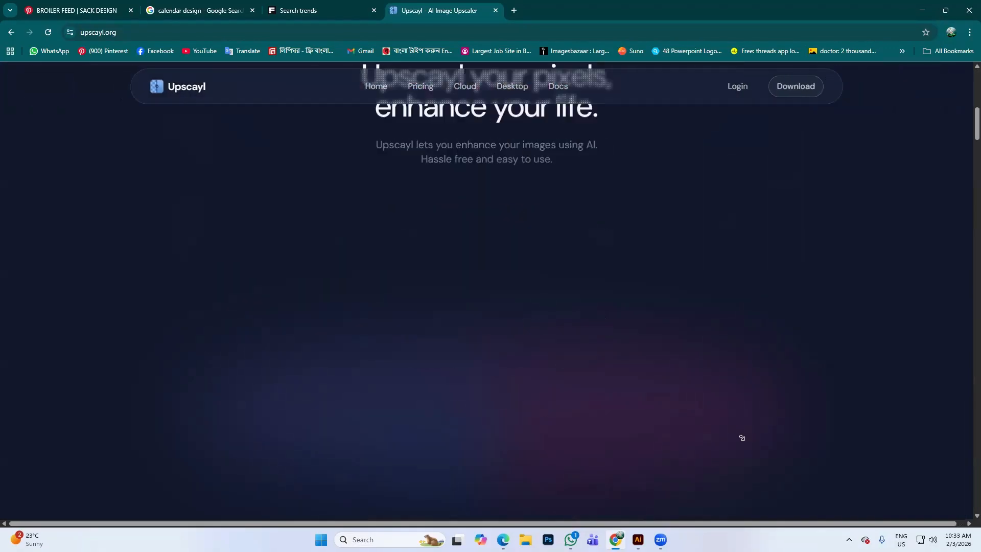
{"action": "scroll", "coordinate": [742, 438], "scroll_direction": "down", "scroll_amount": 20}
{"action": "scroll", "coordinate": [697, 342], "scroll_direction": "up", "scroll_amount": 8}
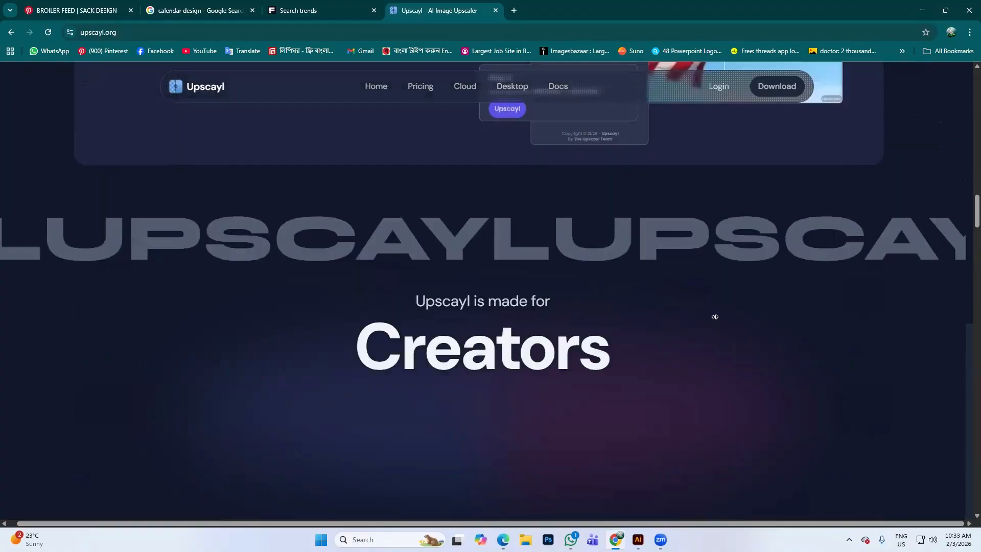
{"action": "scroll", "coordinate": [715, 317], "scroll_direction": "up", "scroll_amount": 10}
{"action": "scroll", "coordinate": [715, 317], "scroll_direction": "down", "scroll_amount": 5}
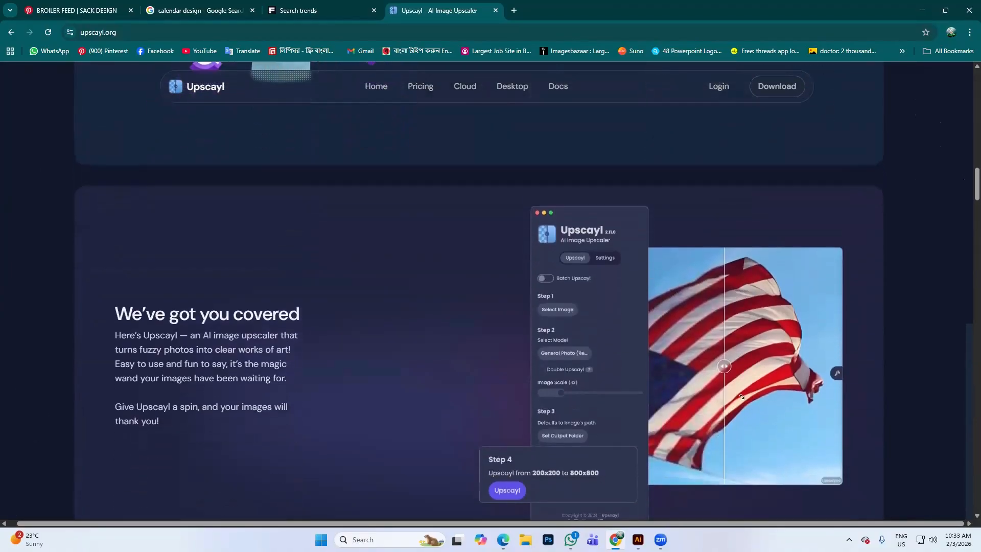
{"action": "scroll", "coordinate": [742, 397], "scroll_direction": "down", "scroll_amount": 3}
{"action": "scroll", "coordinate": [540, 283], "scroll_direction": "up", "scroll_amount": 8}
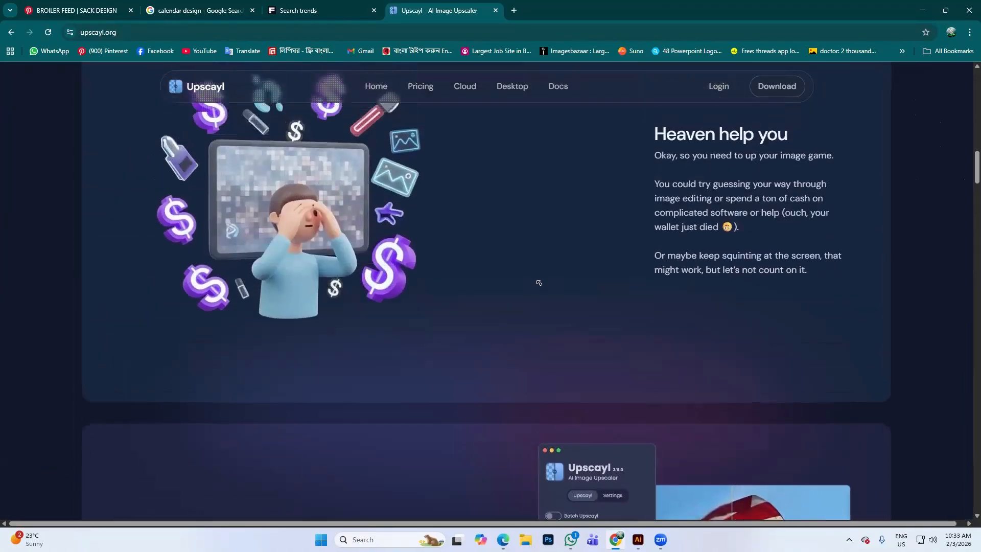
{"action": "scroll", "coordinate": [540, 282], "scroll_direction": "up", "scroll_amount": 10}
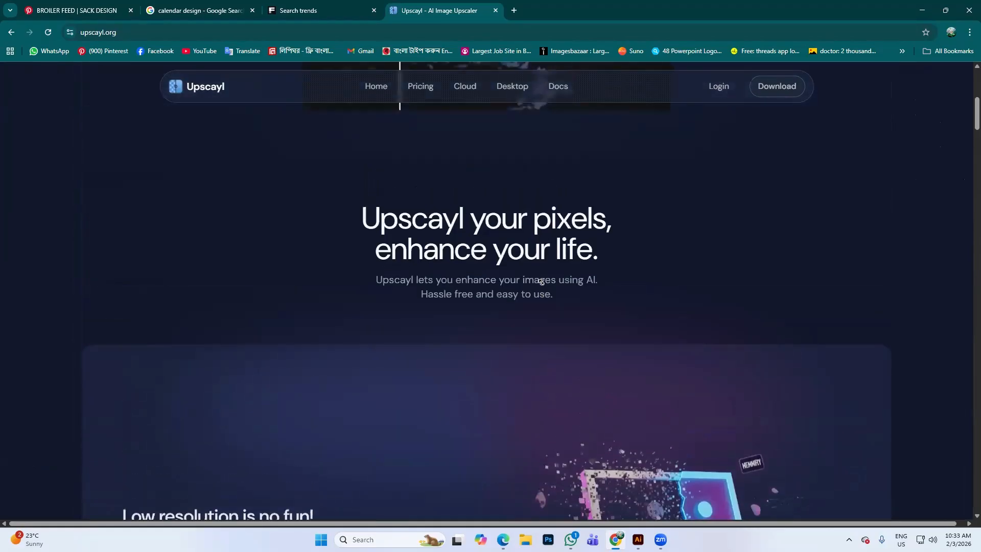
{"action": "scroll", "coordinate": [541, 282], "scroll_direction": "up", "scroll_amount": 5}
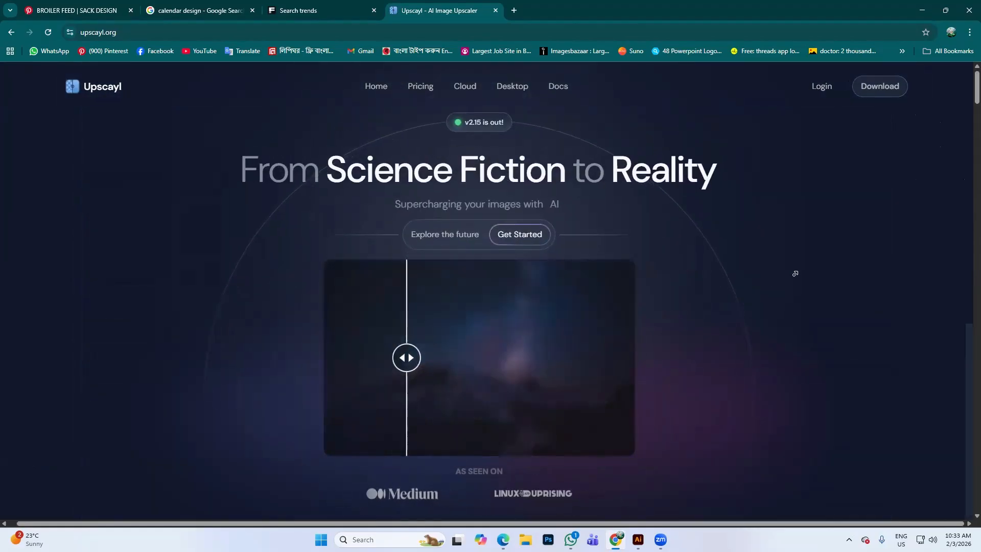
{"action": "scroll", "coordinate": [464, 343], "scroll_direction": "left", "scroll_amount": 1}
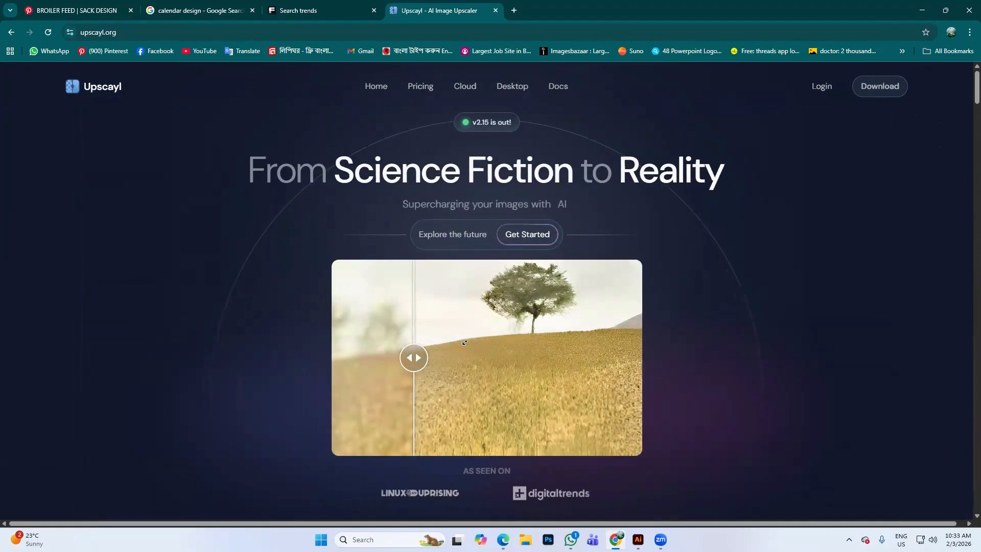
- Open the Upscayl download page and examine the Linux, macOS and Windows versions and the feature descriptions
{"action": "left_click", "coordinate": [532, 236]}
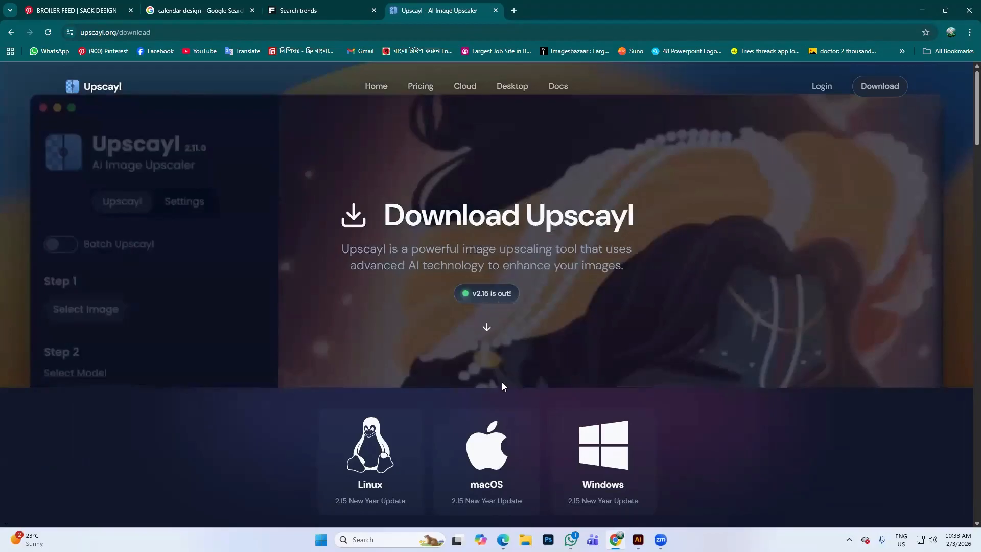
{"action": "scroll", "coordinate": [501, 387], "scroll_direction": "down", "scroll_amount": 3}
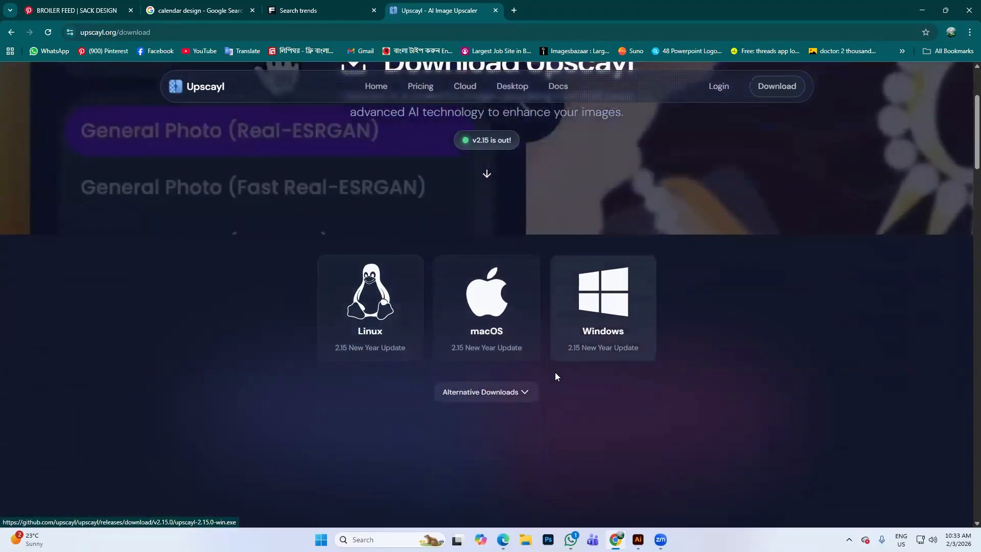
{"action": "scroll", "coordinate": [556, 377], "scroll_direction": "down", "scroll_amount": 15}
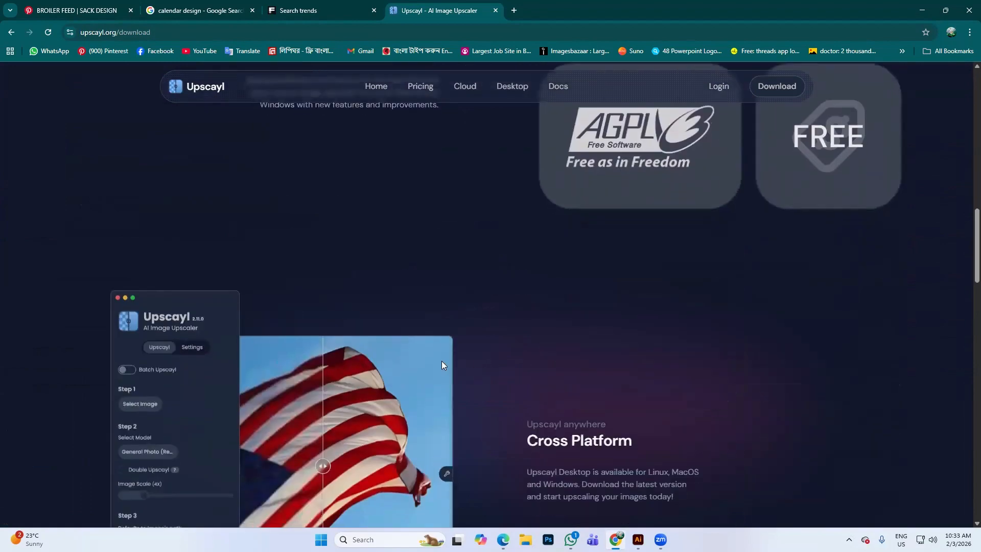
{"action": "scroll", "coordinate": [441, 361], "scroll_direction": "up", "scroll_amount": 18}
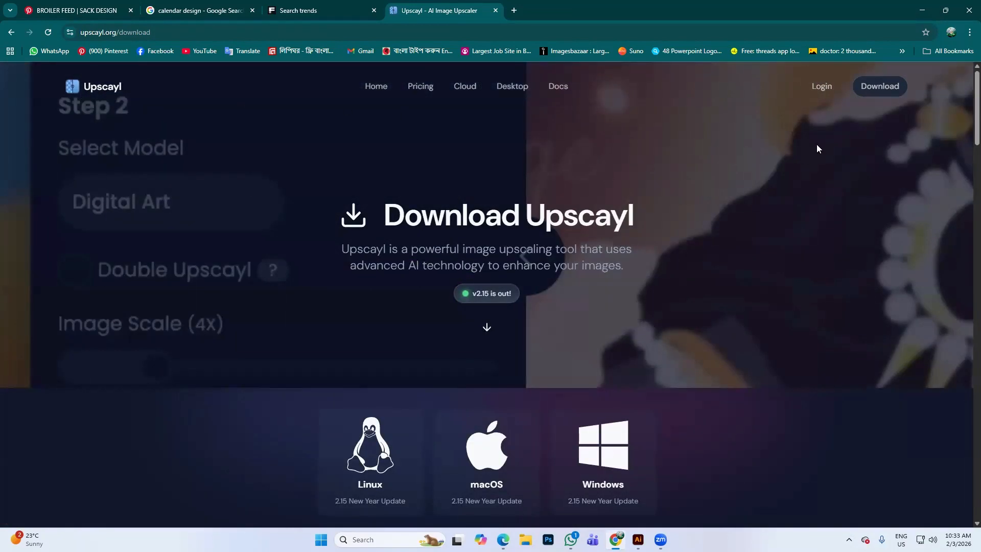
- Search Google for "enhance" in a new tab and open the Picsart AI Photo Enhancer result
{"action": "left_click", "coordinate": [513, 11]}
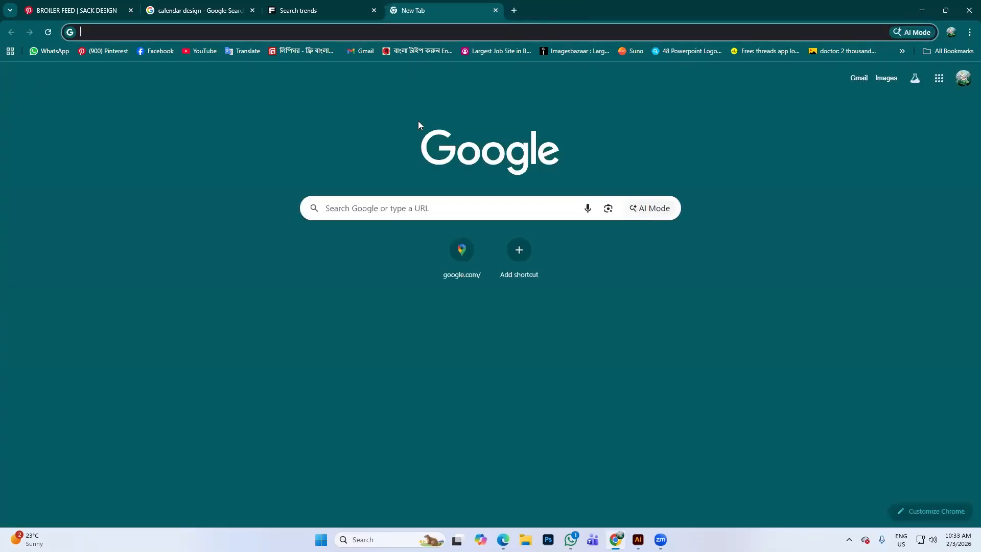
{"action": "left_click", "coordinate": [406, 210]}
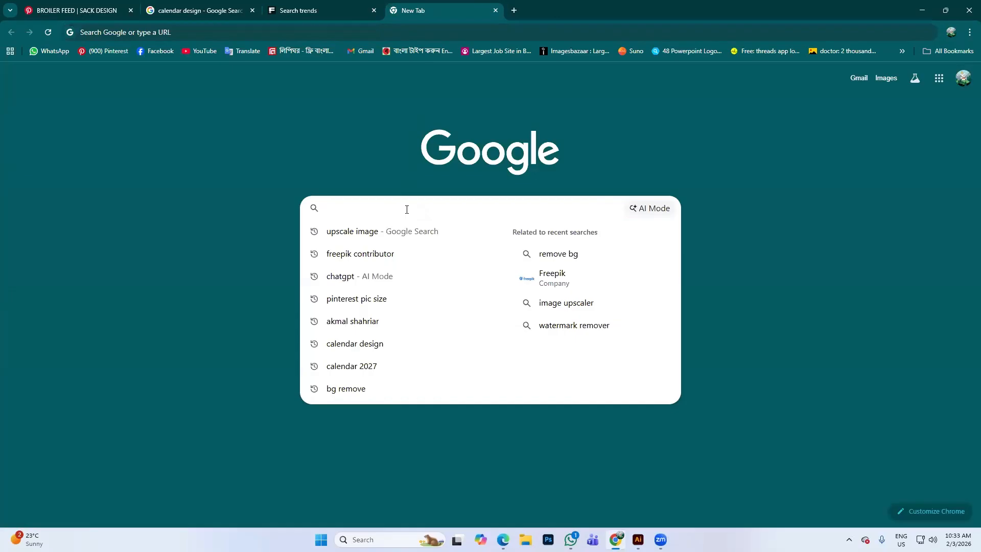
{"action": "type", "text": "enham"}
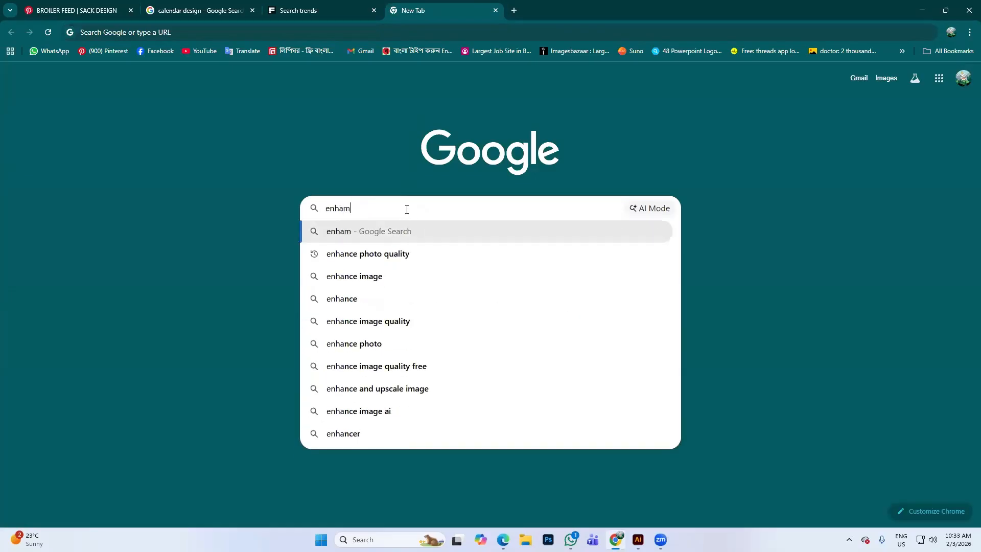
{"action": "key", "text": "BackSpace"}
{"action": "type", "text": "nce"}
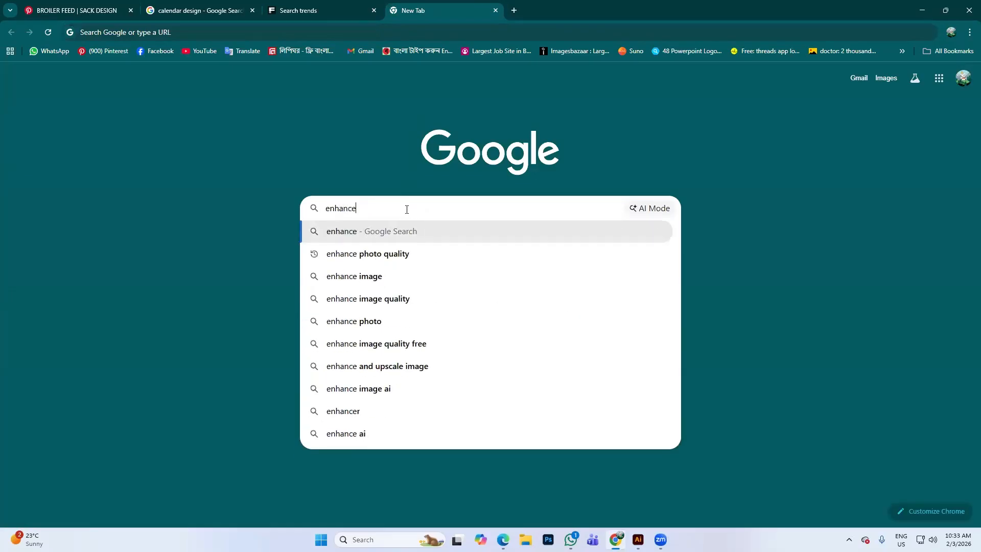
{"action": "key", "text": "Return"}
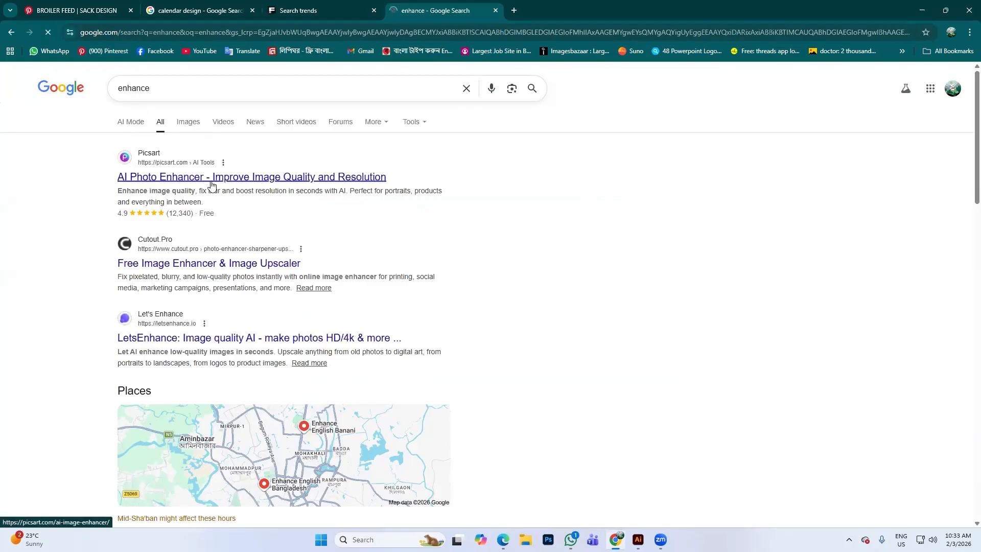
{"action": "left_click", "coordinate": [212, 182]}
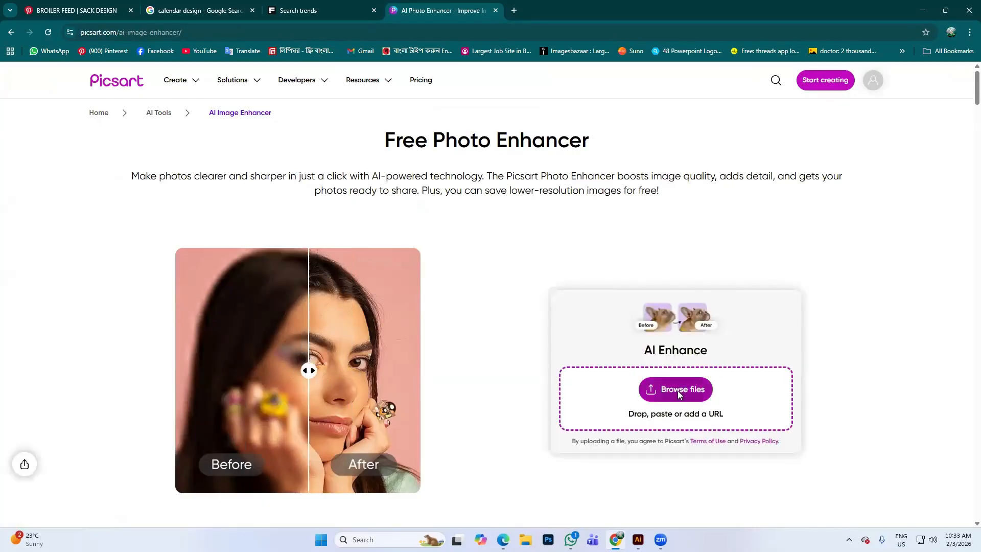
- Upload the Photoroom PNG of the woman in a doctor's coat from Downloads to the Picsart AI Enhance tool
{"action": "left_click", "coordinate": [677, 390]}
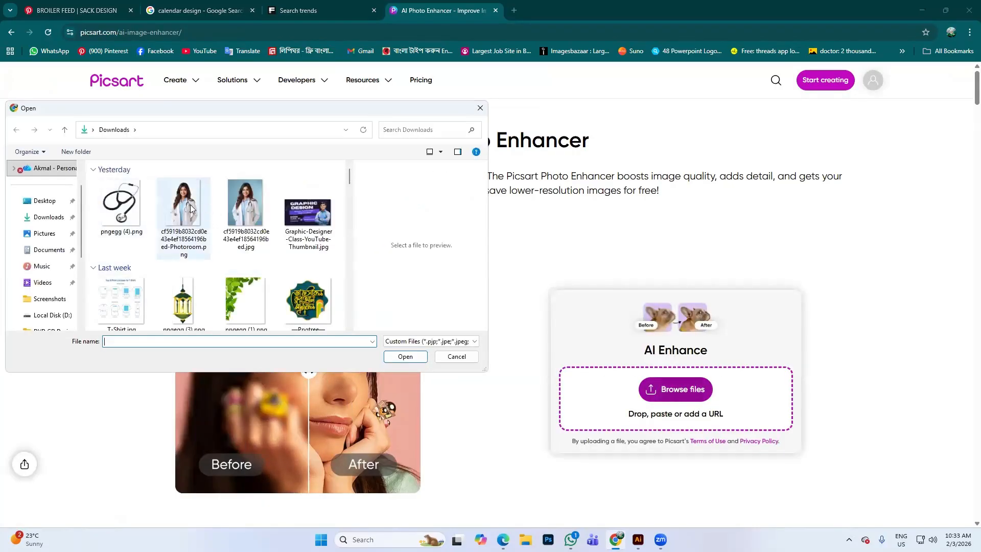
{"action": "left_click", "coordinate": [190, 207]}
{"action": "left_click", "coordinate": [403, 356]}
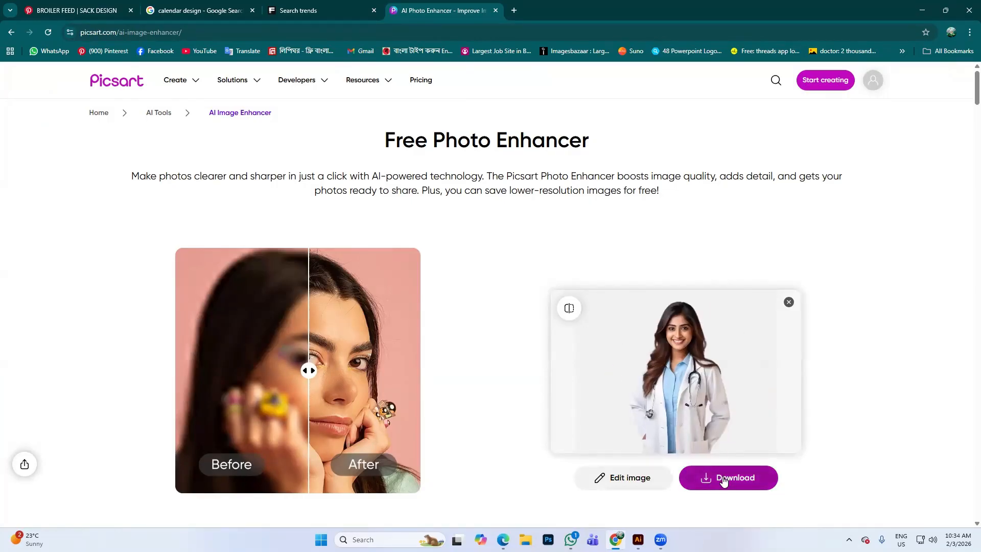
- Inspect the enhanced doctor photo up close and download it as the free low-res image, 942 x 1252 px
{"action": "mouse_move", "coordinate": [667, 376]}
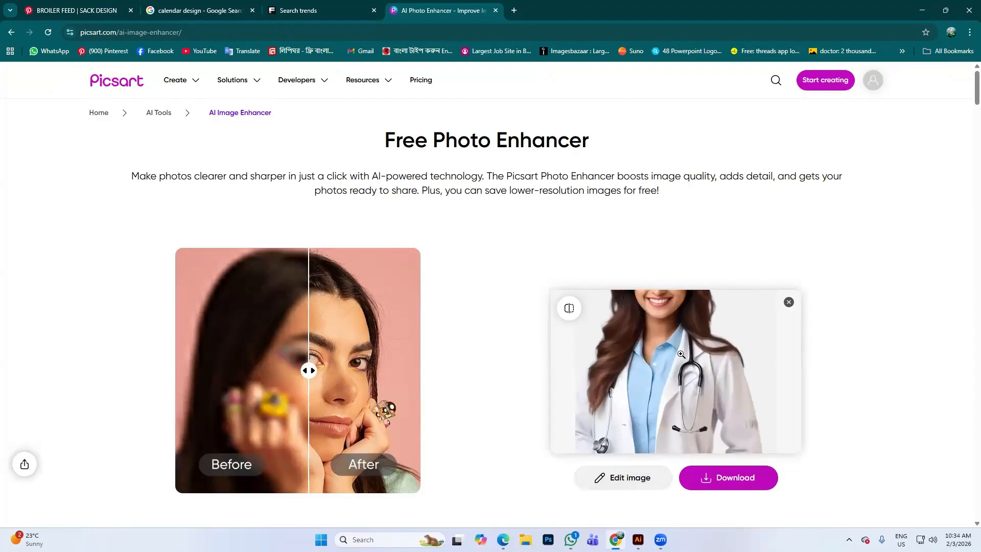
{"action": "scroll", "coordinate": [666, 344], "scroll_direction": "down", "scroll_amount": 1}
{"action": "scroll", "coordinate": [667, 345], "scroll_direction": "up", "scroll_amount": 1}
{"action": "scroll", "coordinate": [666, 345], "scroll_direction": "down", "scroll_amount": 1}
{"action": "scroll", "coordinate": [667, 348], "scroll_direction": "down", "scroll_amount": 2}
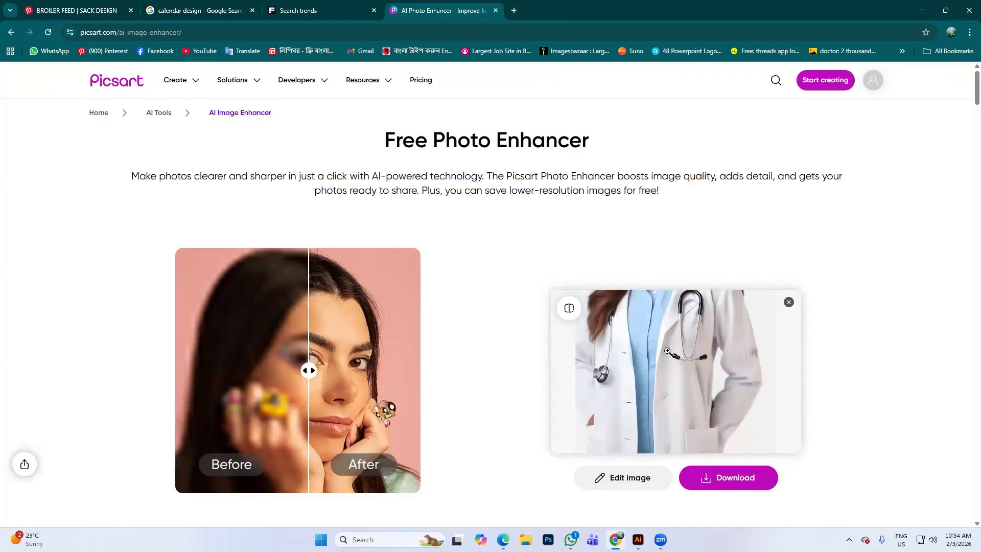
{"action": "scroll", "coordinate": [668, 350], "scroll_direction": "up", "scroll_amount": 3}
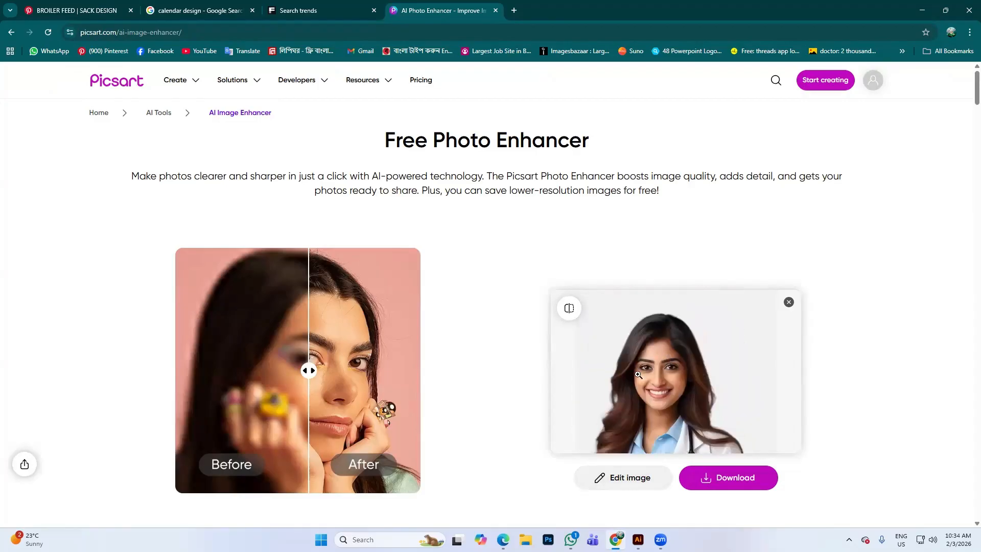
{"action": "left_click", "coordinate": [722, 478]}
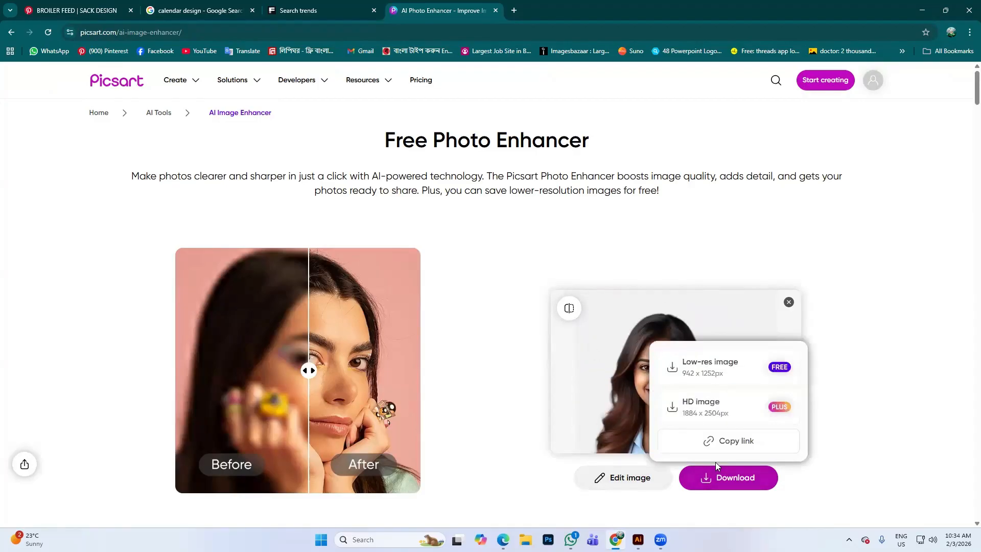
{"action": "left_click", "coordinate": [735, 363]}
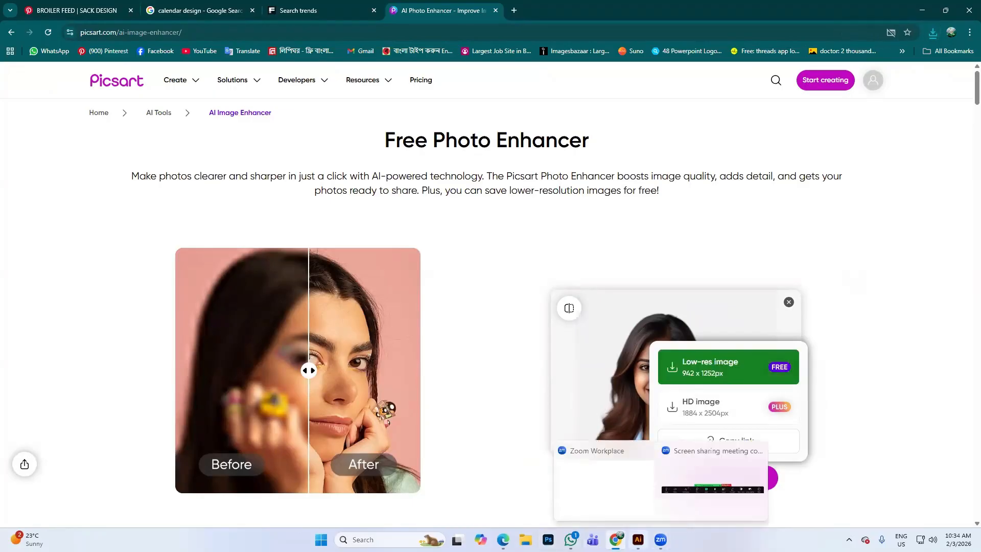
{"action": "left_click", "coordinate": [638, 540]}
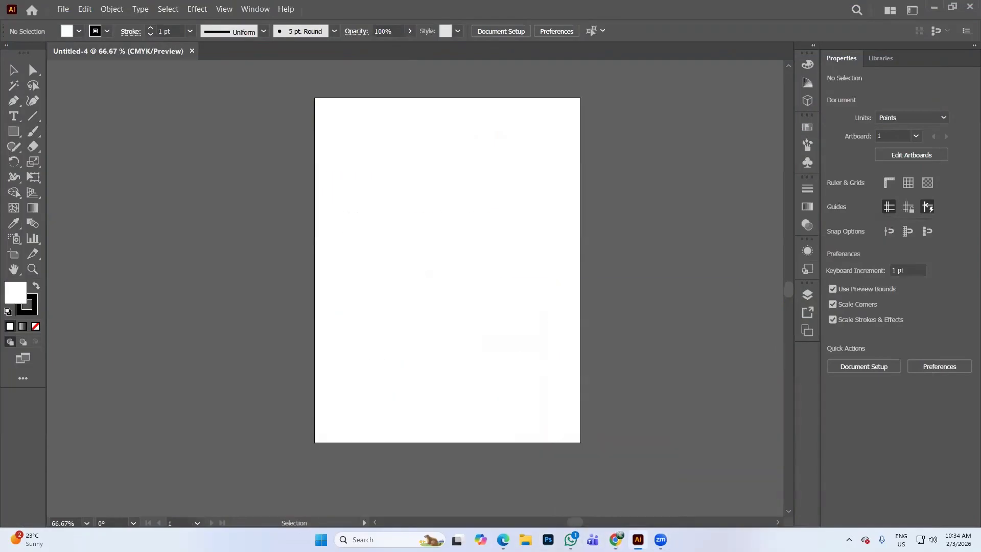
{"action": "left_click", "coordinate": [617, 540]}
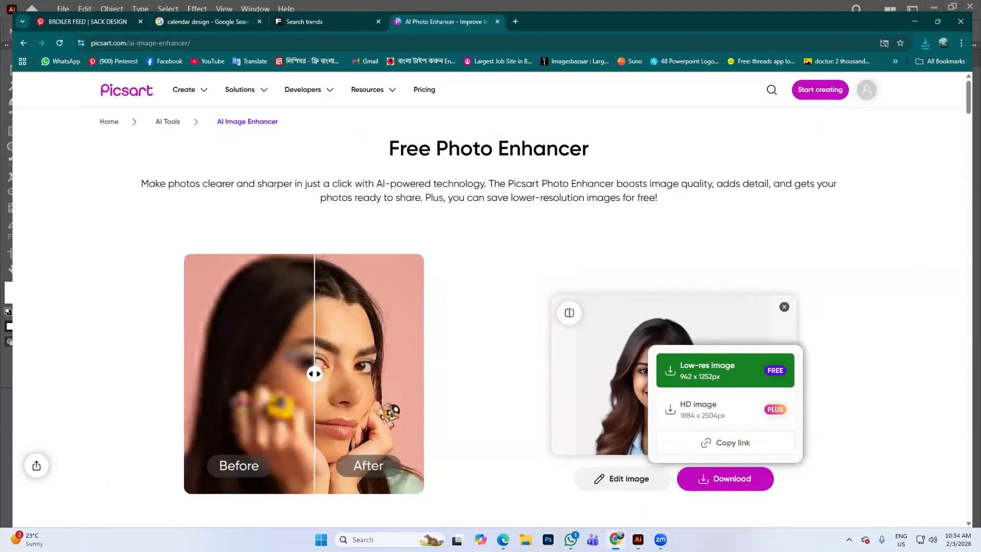
{"action": "left_click", "coordinate": [284, 11]}
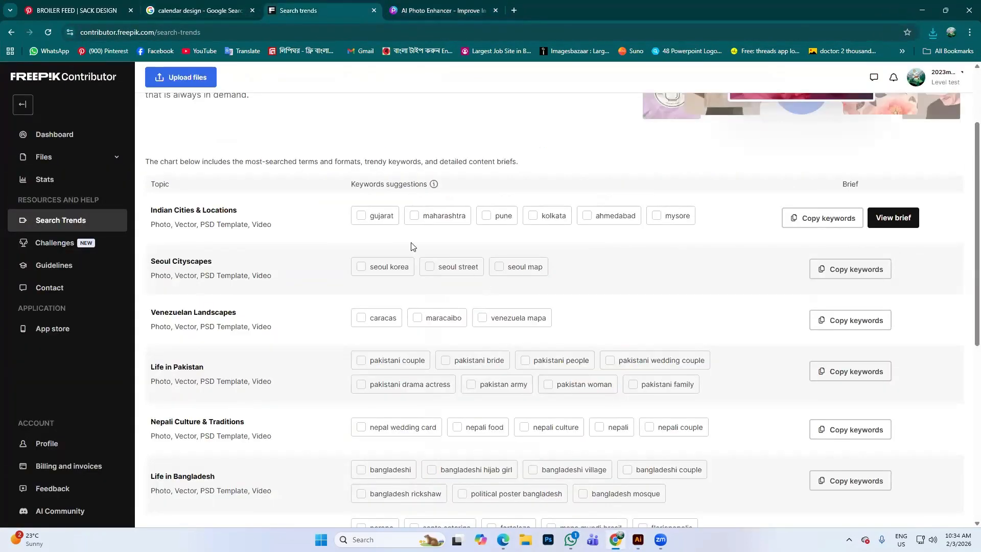
{"action": "left_click", "coordinate": [192, 11]}
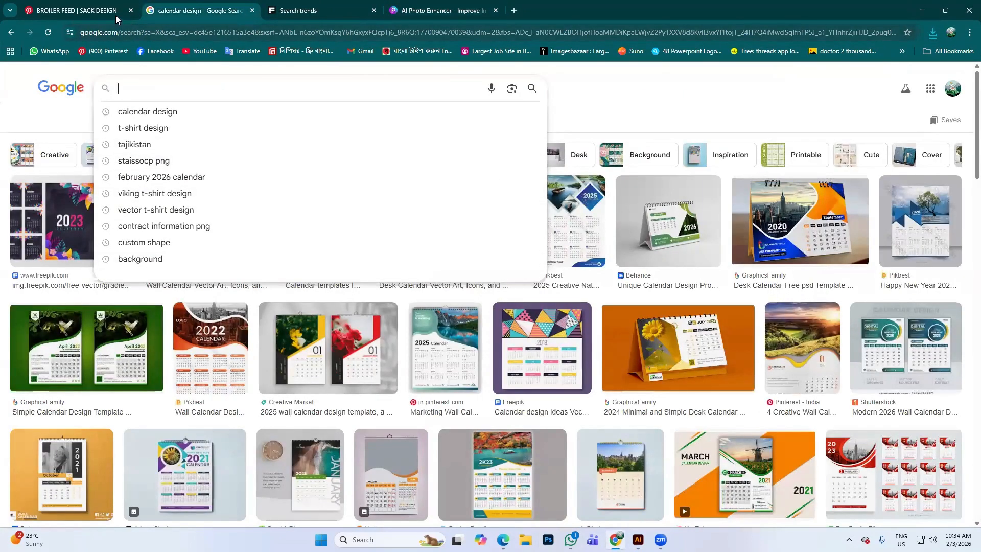
{"action": "left_click", "coordinate": [87, 7]}
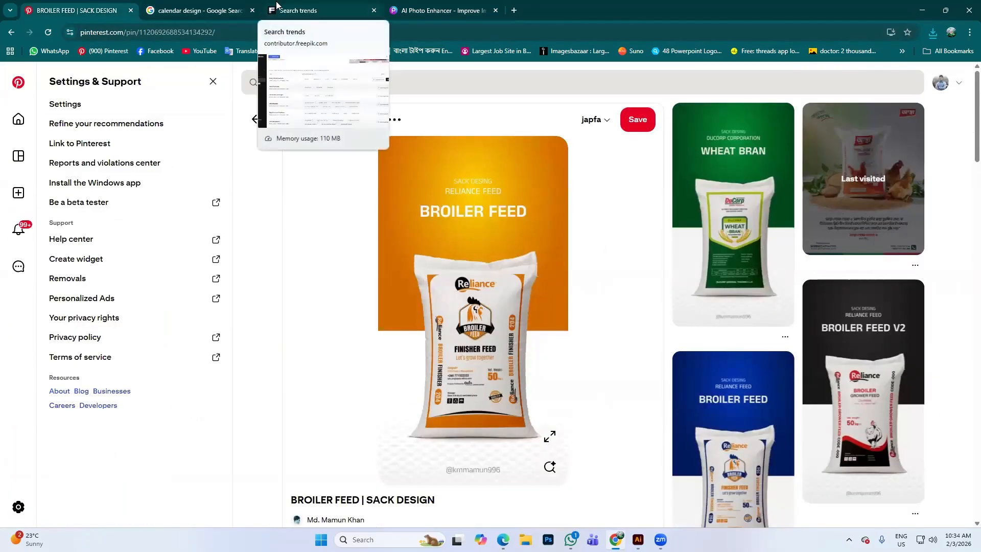
- Return to the Freepik Search trends page, clear the gujarat keyword selection, and open the Indian Cities & Locations topic
{"action": "left_click", "coordinate": [318, 12]}
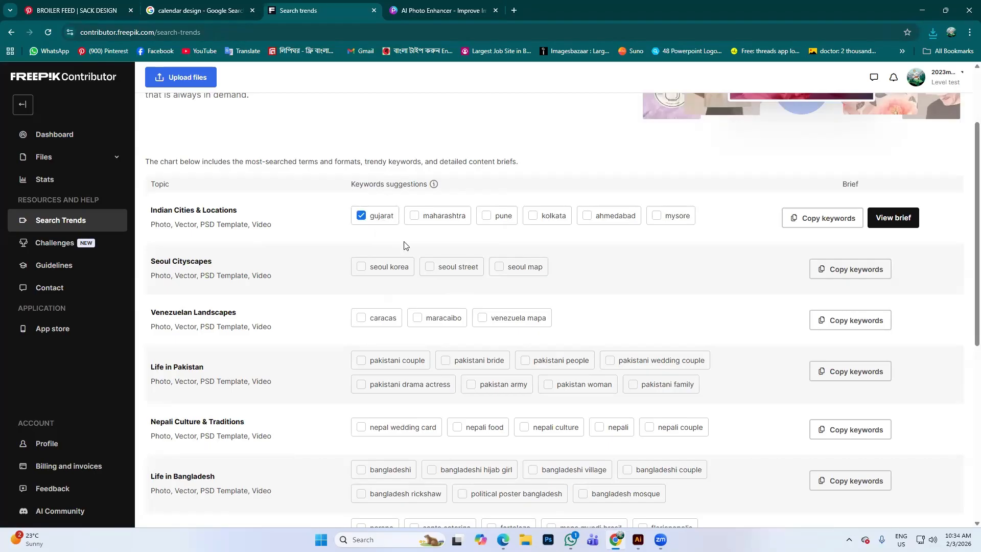
{"action": "left_click", "coordinate": [392, 220]}
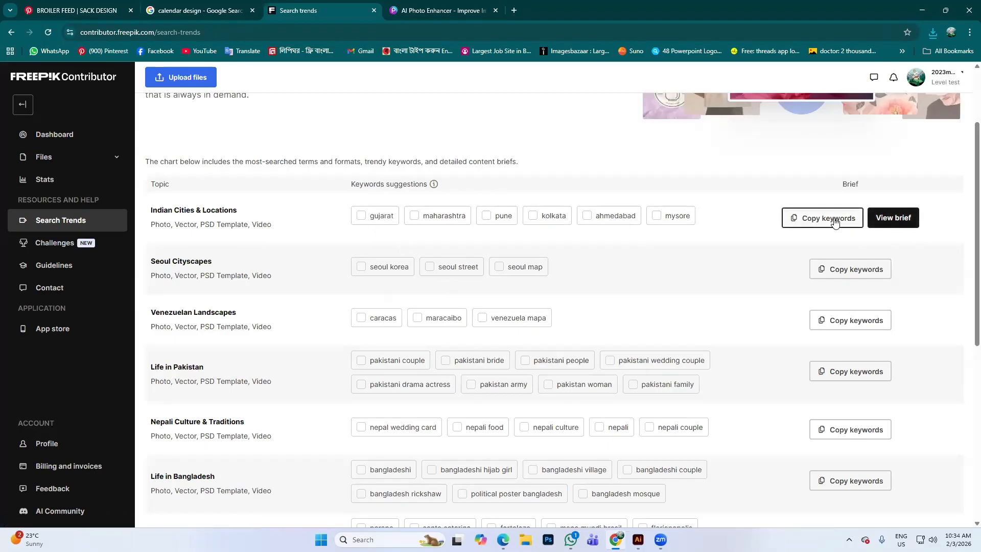
{"action": "scroll", "coordinate": [342, 211], "scroll_direction": "up", "scroll_amount": 2}
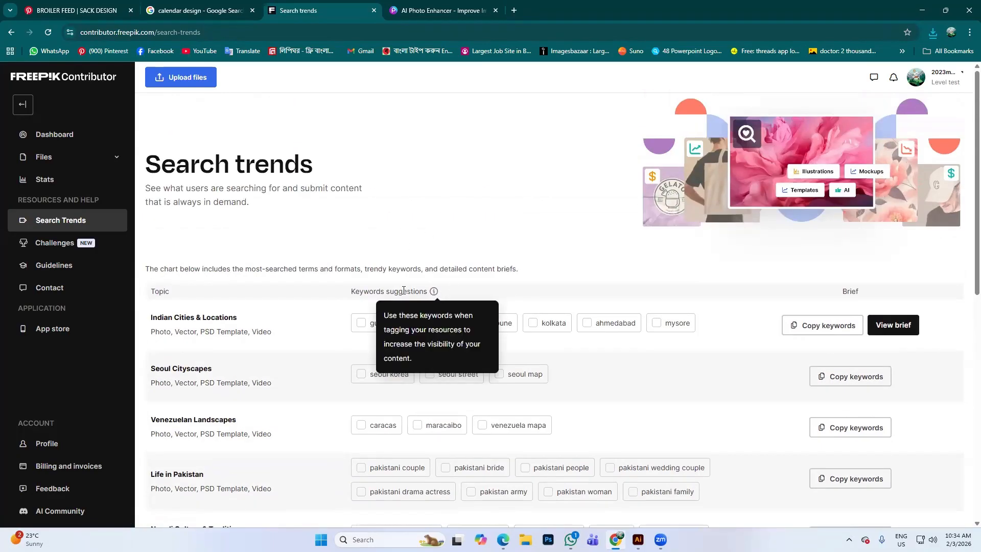
{"action": "left_click", "coordinate": [195, 322]}
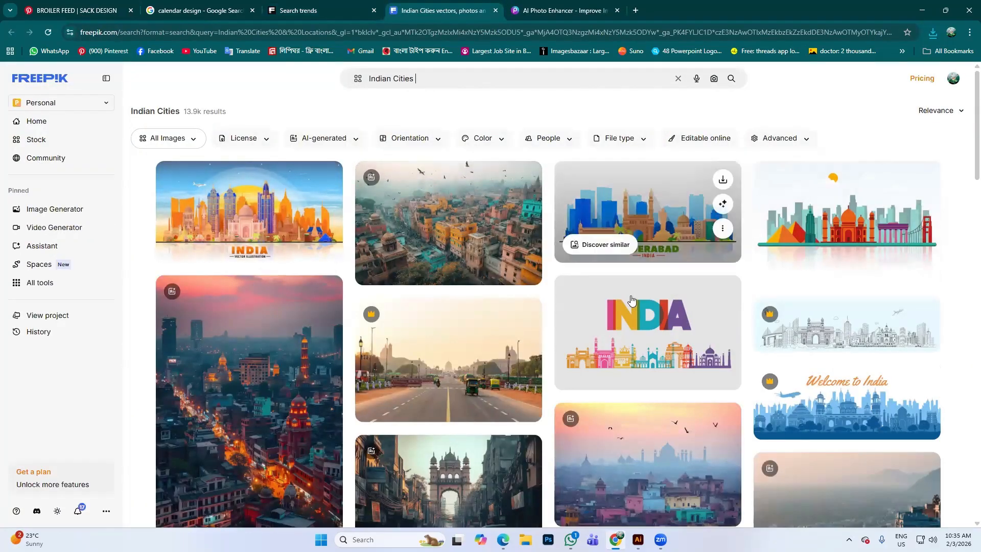
- Browse the Indian Cities results on Freepik and view the multicoloured India landmark vector and its related vectors
{"action": "scroll", "coordinate": [715, 281], "scroll_direction": "down", "scroll_amount": 5}
{"action": "scroll", "coordinate": [381, 221], "scroll_direction": "down", "scroll_amount": 6}
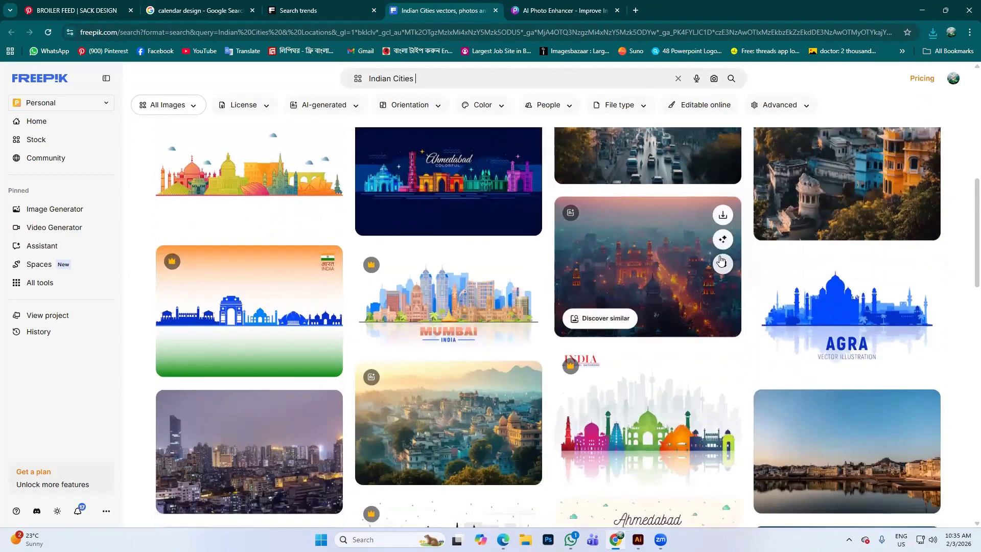
{"action": "scroll", "coordinate": [662, 275], "scroll_direction": "down", "scroll_amount": 3}
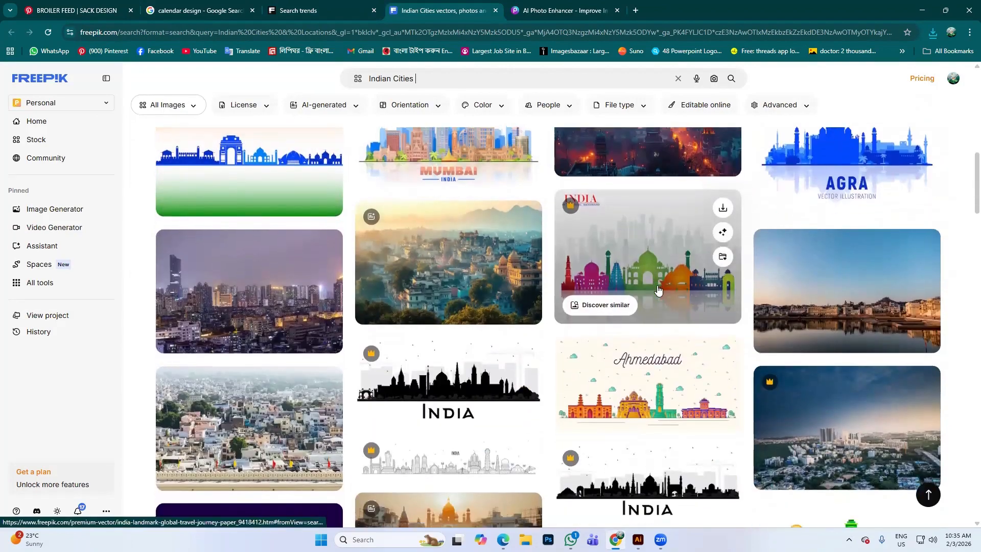
{"action": "scroll", "coordinate": [662, 275], "scroll_direction": "up", "scroll_amount": 4}
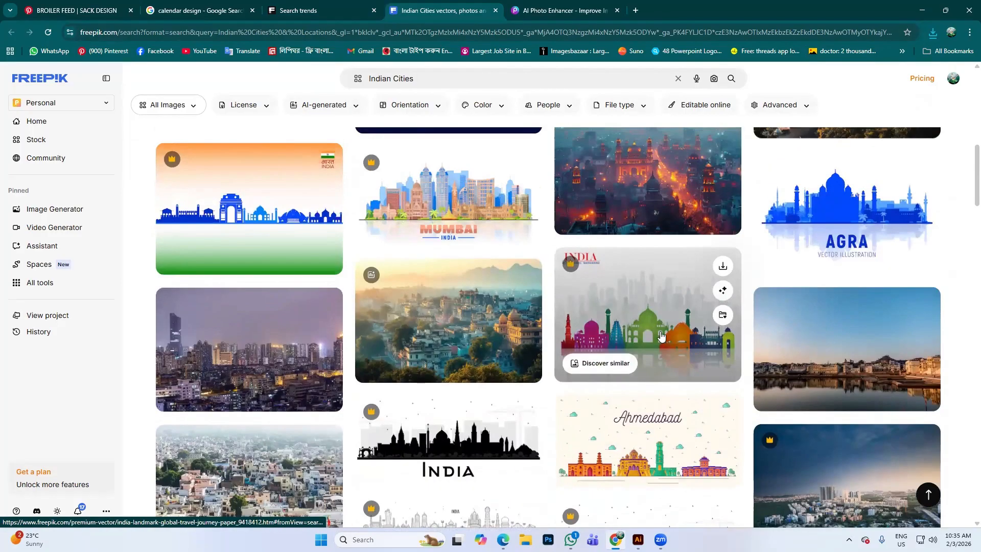
{"action": "left_click", "coordinate": [660, 336]}
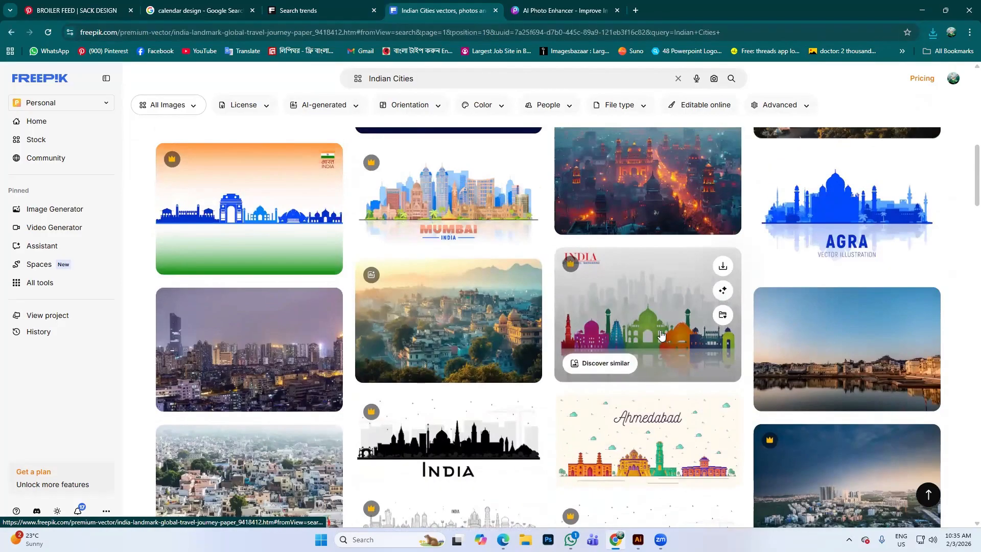
{"action": "scroll", "coordinate": [350, 393], "scroll_direction": "down", "scroll_amount": 3}
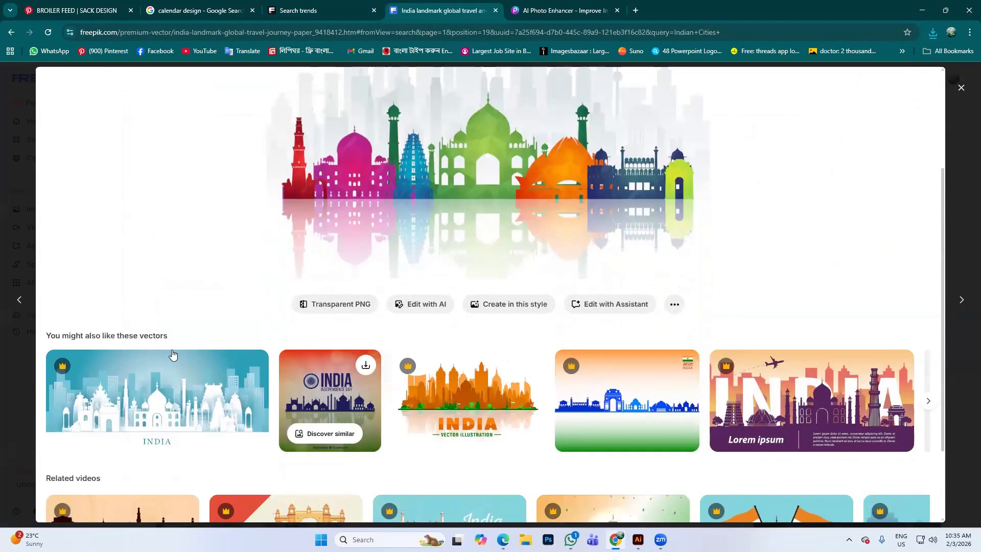
{"action": "scroll", "coordinate": [661, 296], "scroll_direction": "up", "scroll_amount": 3}
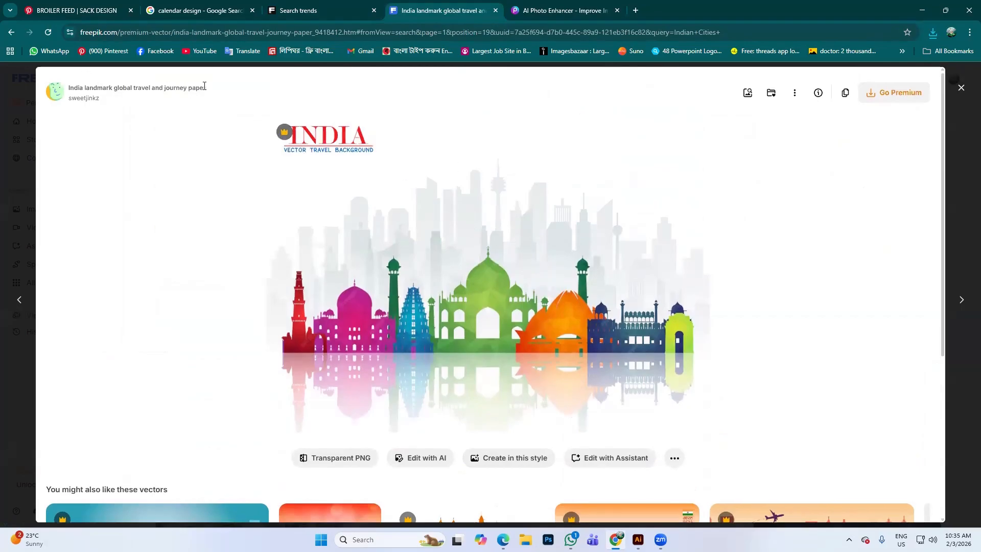
- Copy the vector's title "India landmark global travel and journey paper" and search Google for it in a new tab
{"action": "left_click_drag", "start_coordinate": [204, 85], "coordinate": [80, 87]}
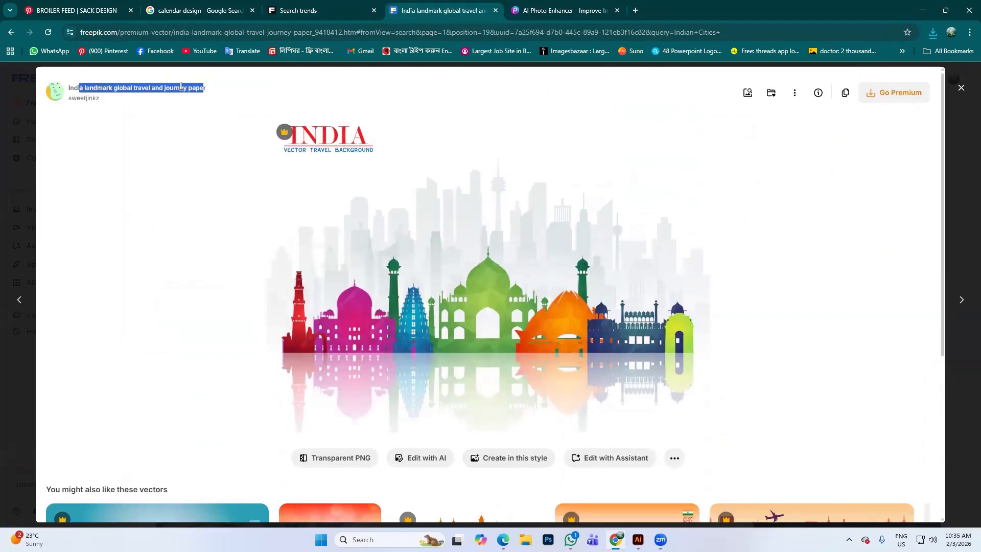
{"action": "left_click_drag", "start_coordinate": [206, 89], "coordinate": [68, 91]}
{"action": "key", "text": "ctrl+c"}
{"action": "left_click", "coordinate": [636, 10]}
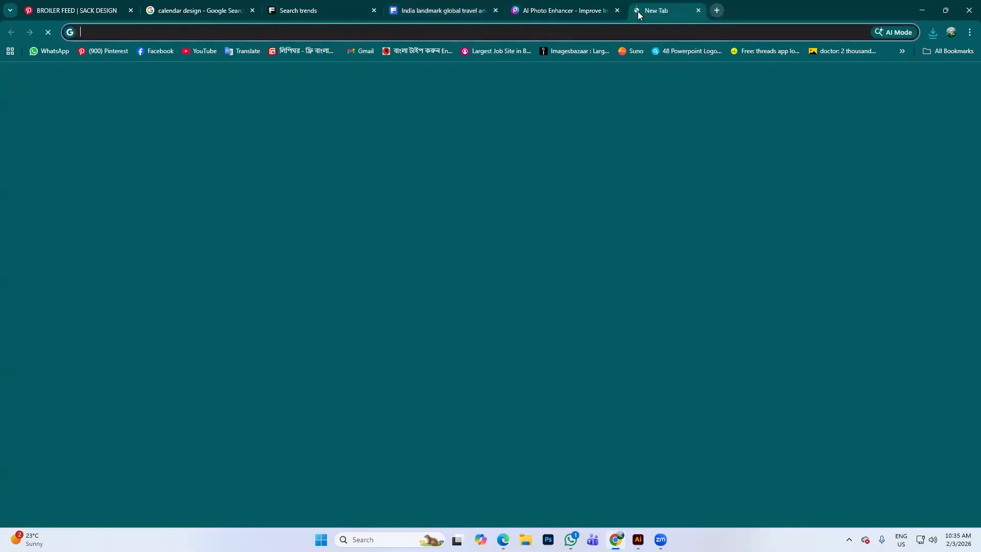
{"action": "left_click", "coordinate": [389, 206]}
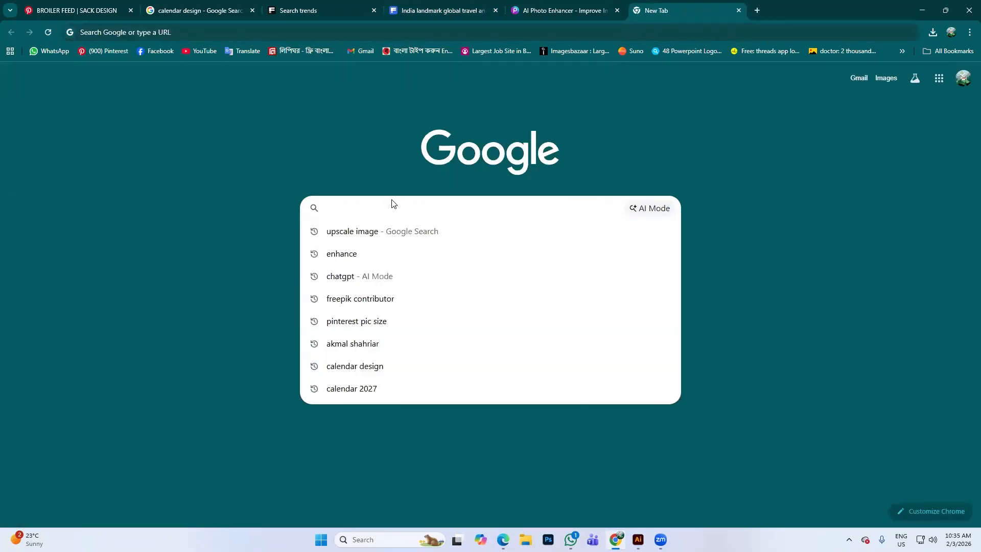
{"action": "key", "text": "ctrl+v"}
{"action": "key", "text": "Return"}
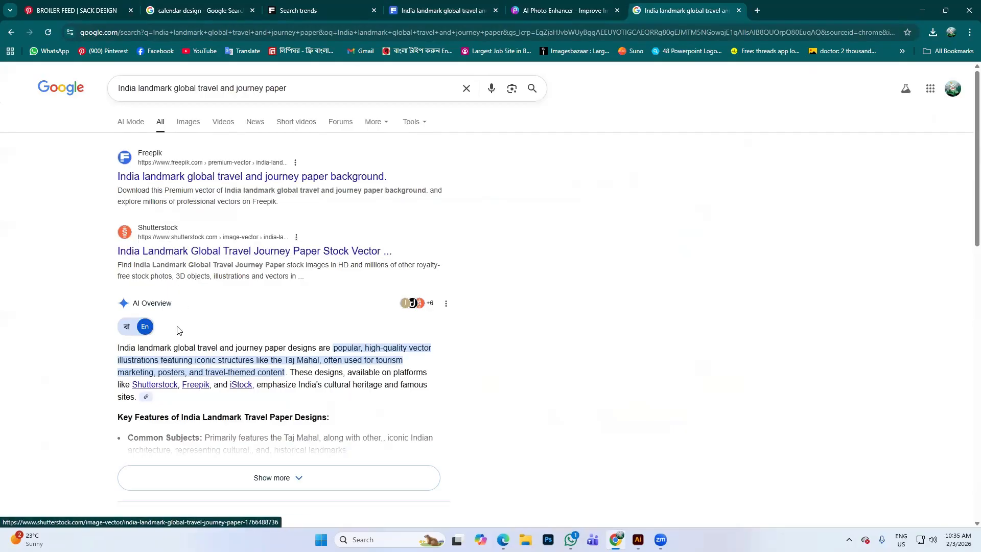
- Open the Shutterstock result for the India landmark vector and examine its image details, vector formats and related search terms
{"action": "left_click", "coordinate": [185, 252]}
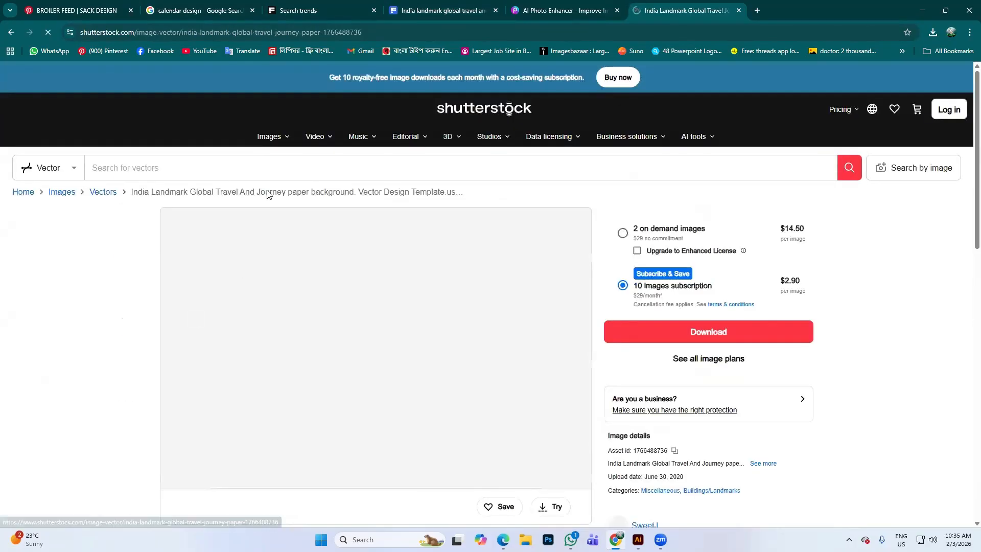
{"action": "scroll", "coordinate": [466, 351], "scroll_direction": "down", "scroll_amount": 4}
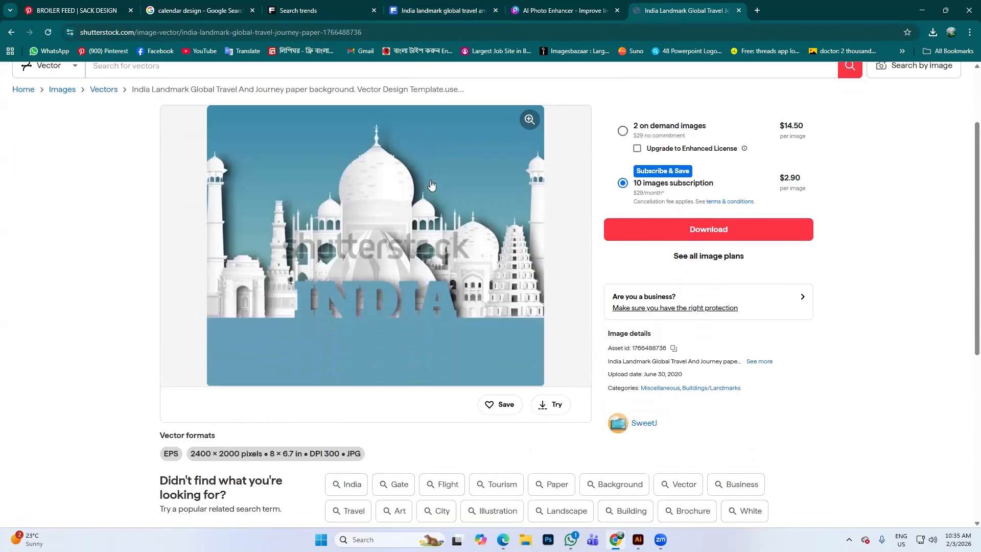
{"action": "scroll", "coordinate": [491, 281], "scroll_direction": "down", "scroll_amount": 5}
{"action": "scroll", "coordinate": [292, 260], "scroll_direction": "up", "scroll_amount": 9}
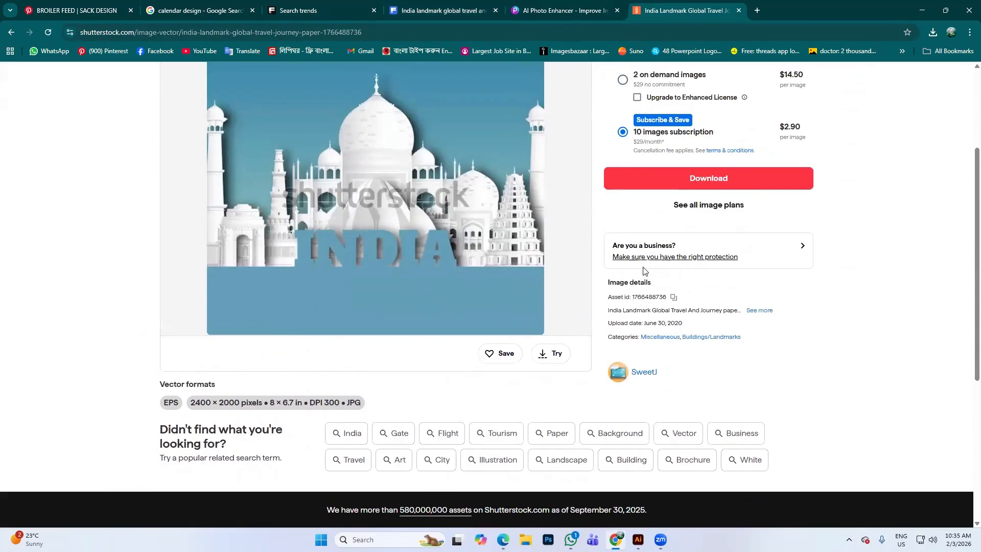
- Look over the rest of the Shutterstock India landmark page and return to the Picsart photo enhancer page
{"action": "scroll", "coordinate": [361, 281], "scroll_direction": "down", "scroll_amount": 4}
{"action": "scroll", "coordinate": [376, 300], "scroll_direction": "up", "scroll_amount": 4}
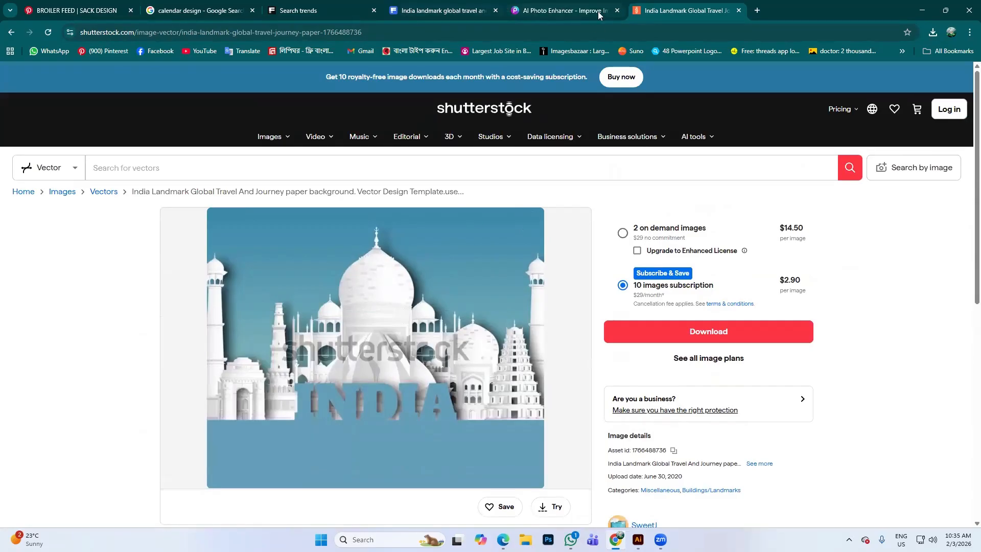
{"action": "left_click", "coordinate": [567, 10]}
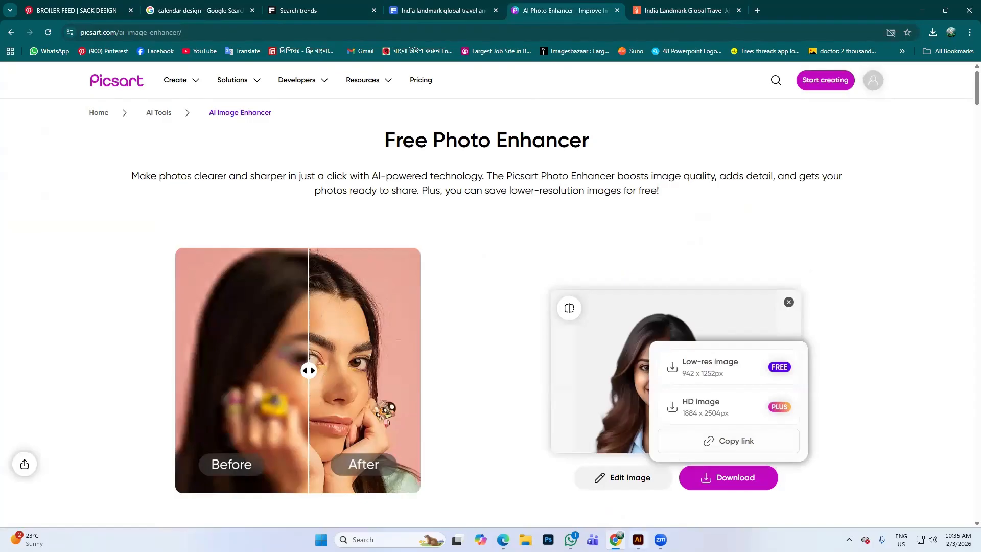
- Switch to Microsoft Edge and review the AI class topics in the class schedule PDF, trying its leonardo.ai link
{"action": "mouse_move", "coordinate": [661, 540]}
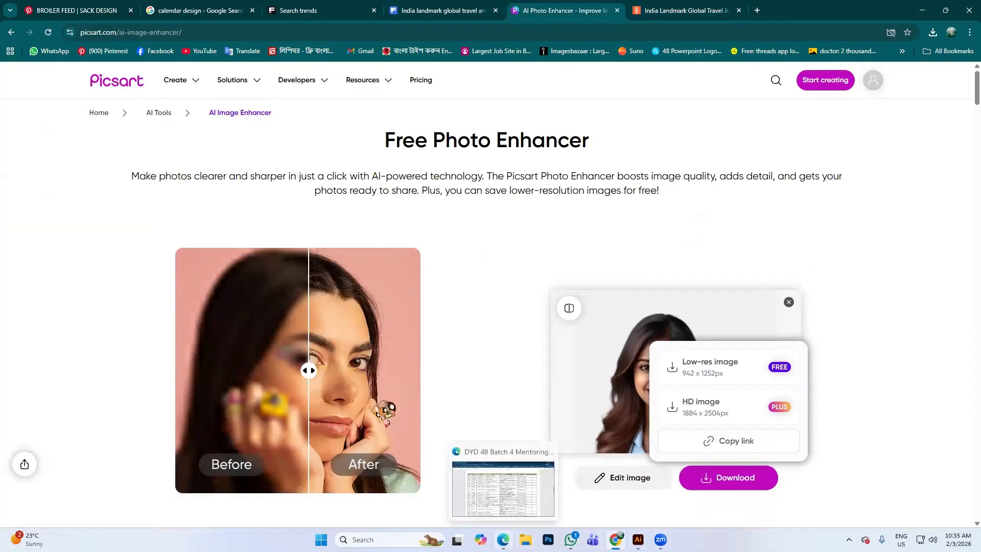
{"action": "left_click", "coordinate": [504, 540]}
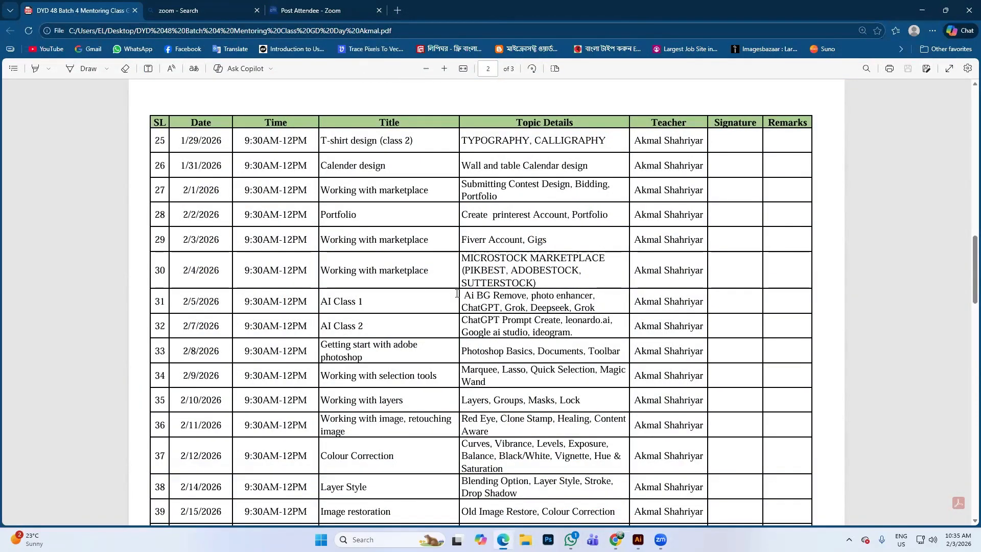
{"action": "left_click_drag", "start_coordinate": [475, 312], "coordinate": [597, 323]}
{"action": "left_click", "coordinate": [596, 322]}
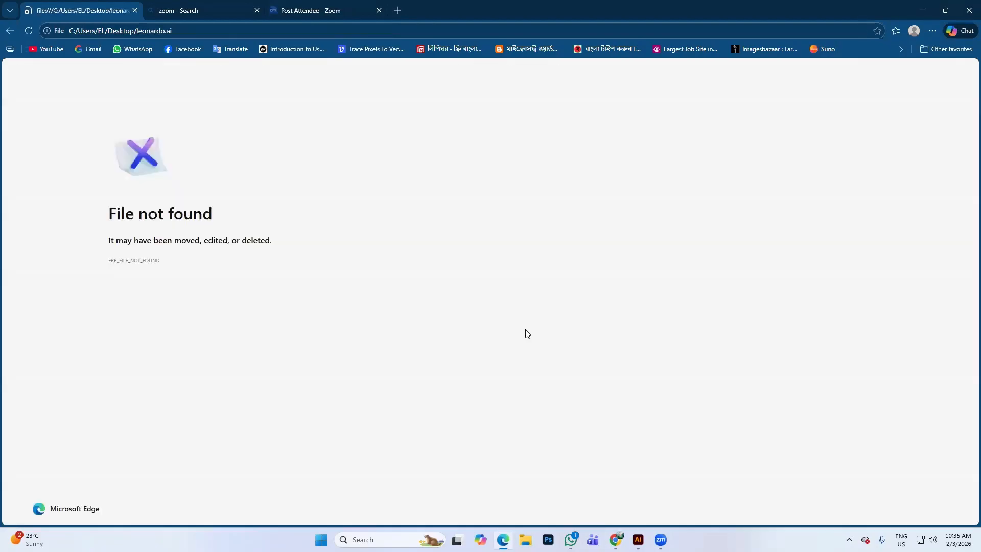
{"action": "left_click", "coordinate": [9, 31]}
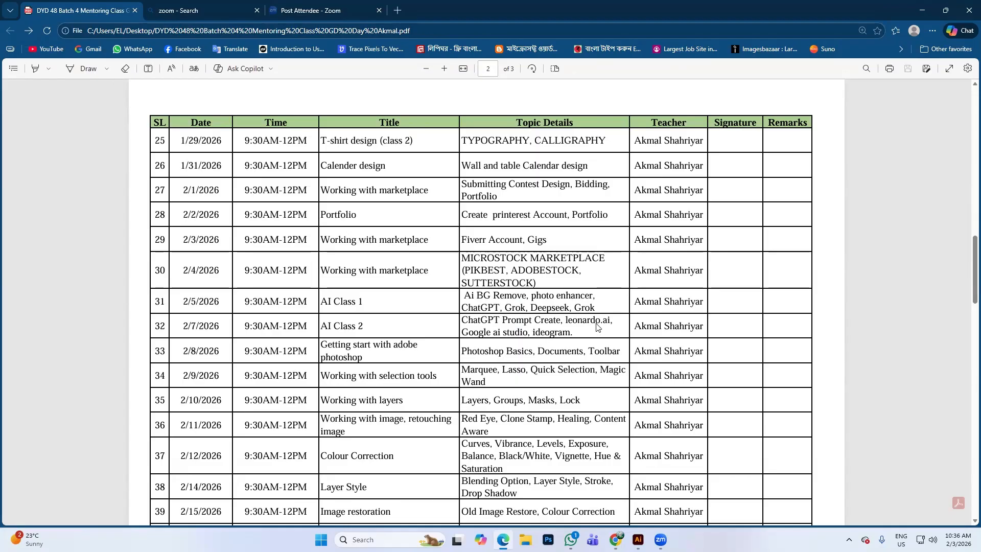
{"action": "left_click", "coordinate": [398, 10]}
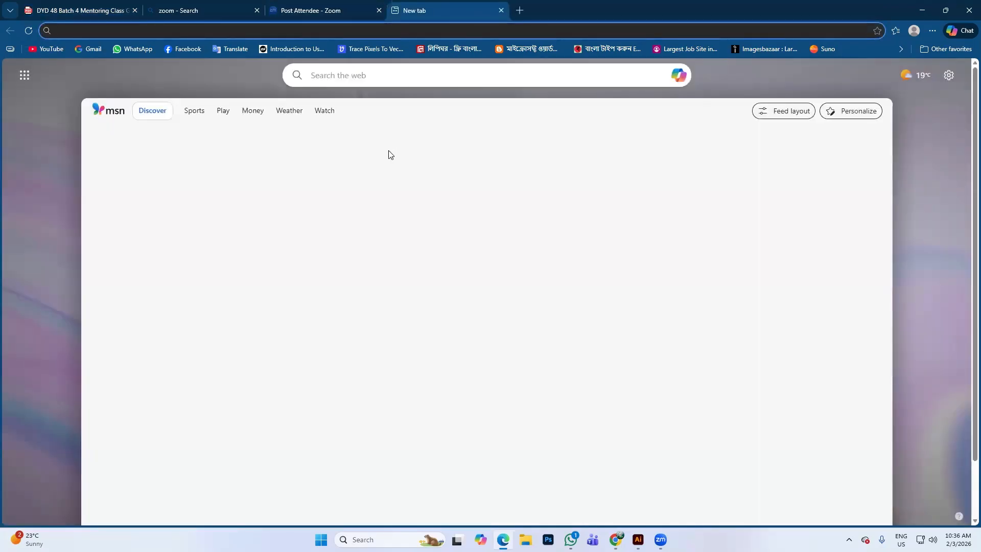
{"action": "left_click", "coordinate": [501, 11]}
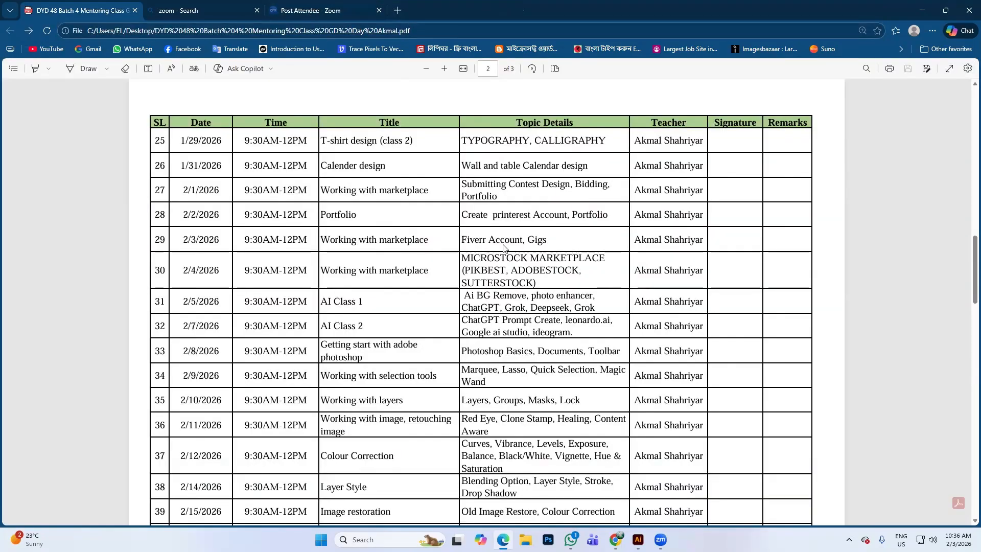
- Return to Chrome and close the Picsart photo enhancer and Shutterstock pages
{"action": "left_click", "coordinate": [617, 540]}
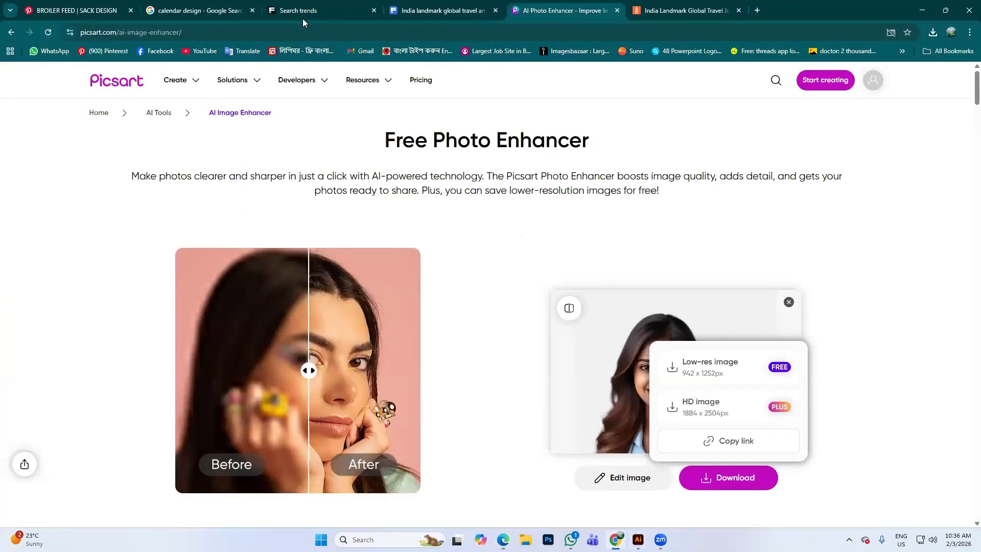
{"action": "left_click", "coordinate": [619, 11]}
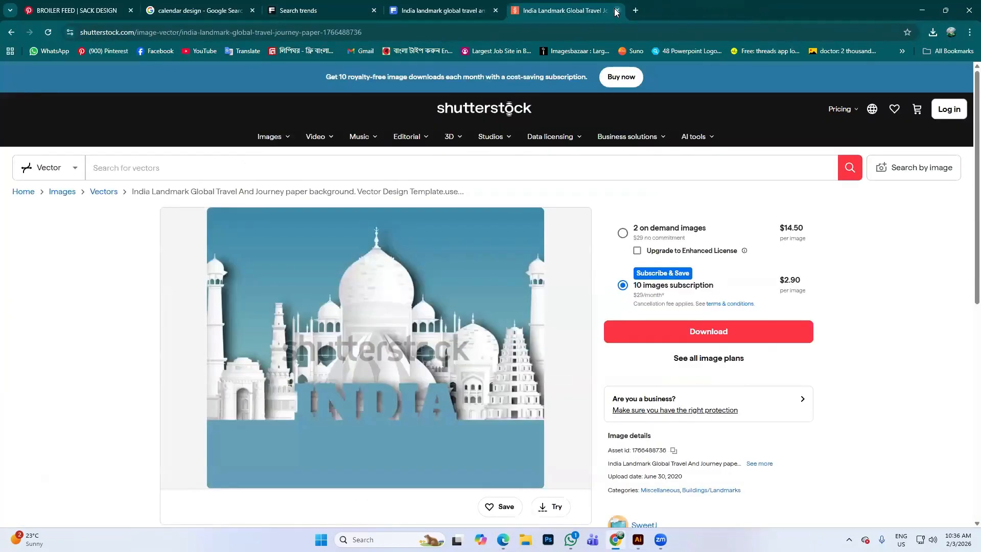
{"action": "left_click", "coordinate": [618, 11]}
- Search Google for "nomorecopyright" in a new tab and open the No more copyright website
{"action": "left_click", "coordinate": [514, 10]}
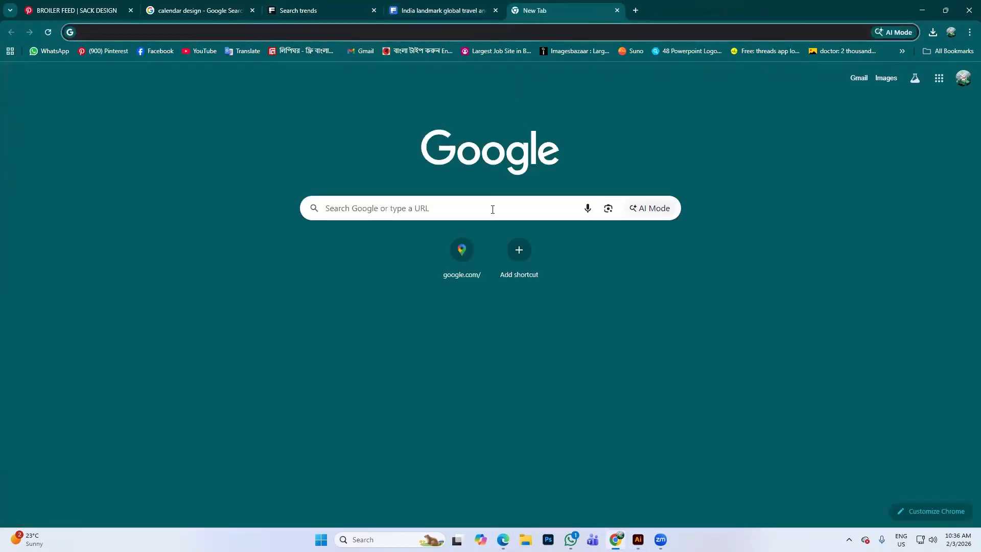
{"action": "left_click", "coordinate": [490, 210]}
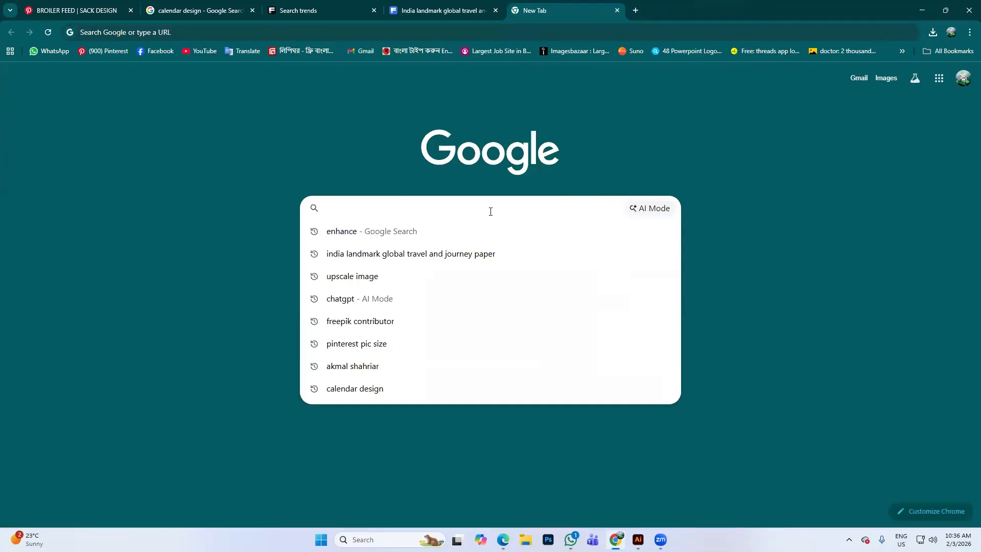
{"action": "type", "text": "n"}
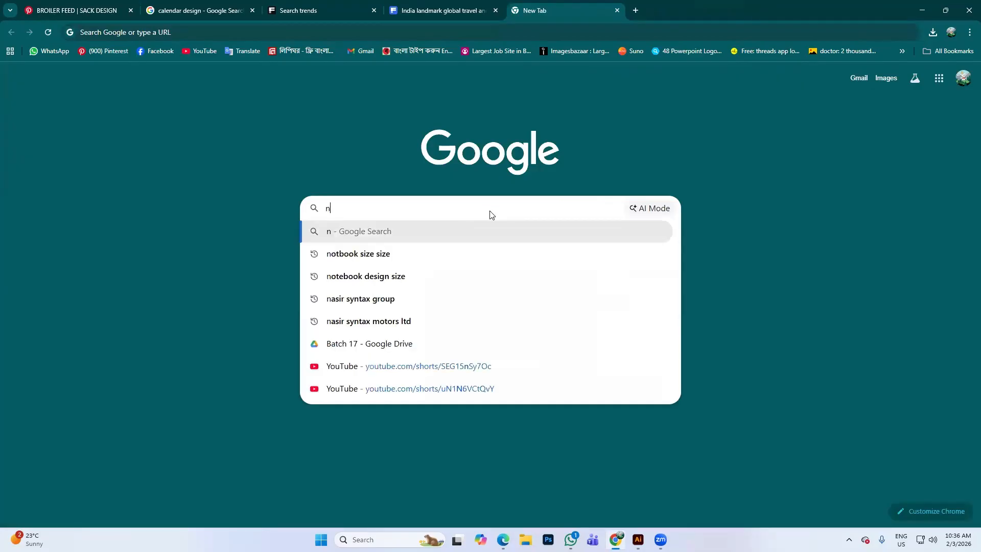
{"action": "type", "text": "omore"}
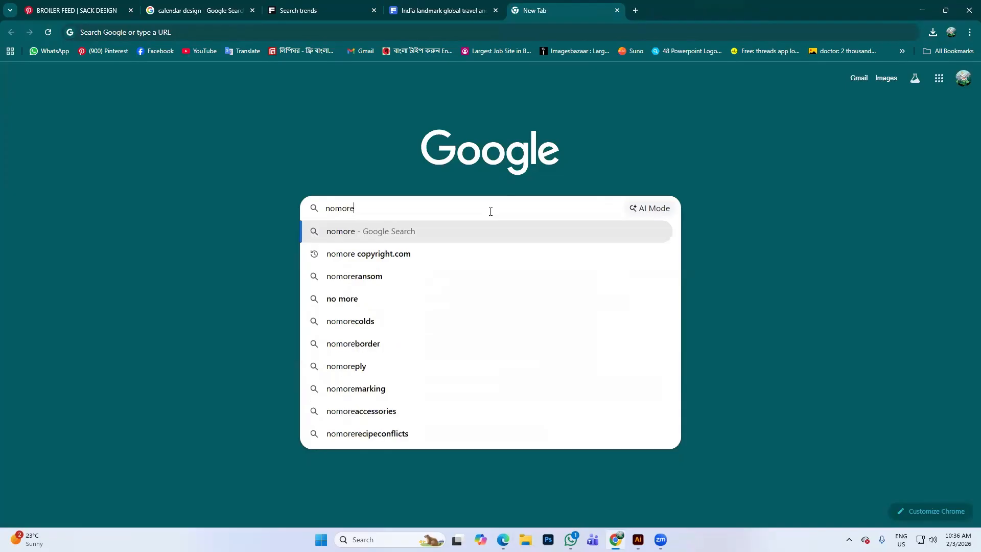
{"action": "type", "text": "copy"}
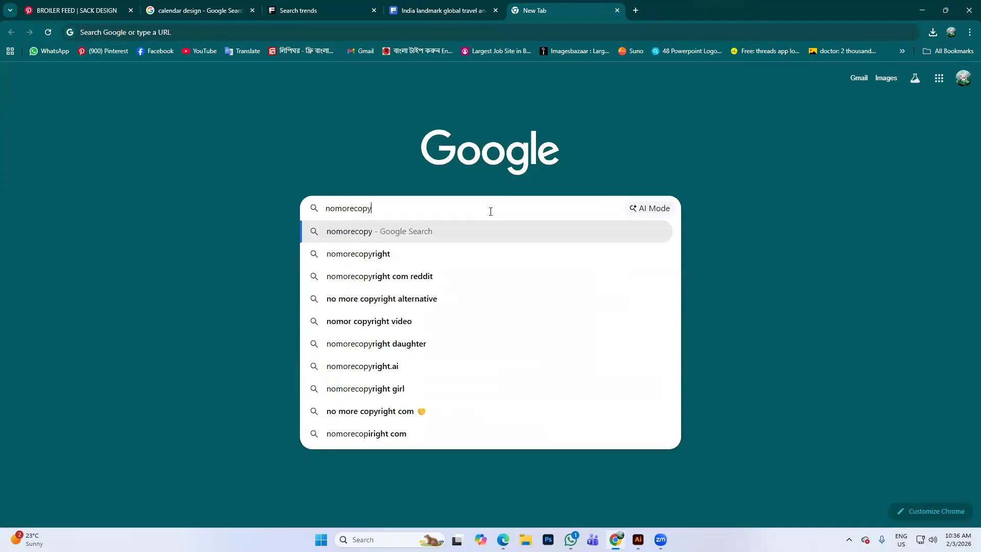
{"action": "type", "text": "rig"}
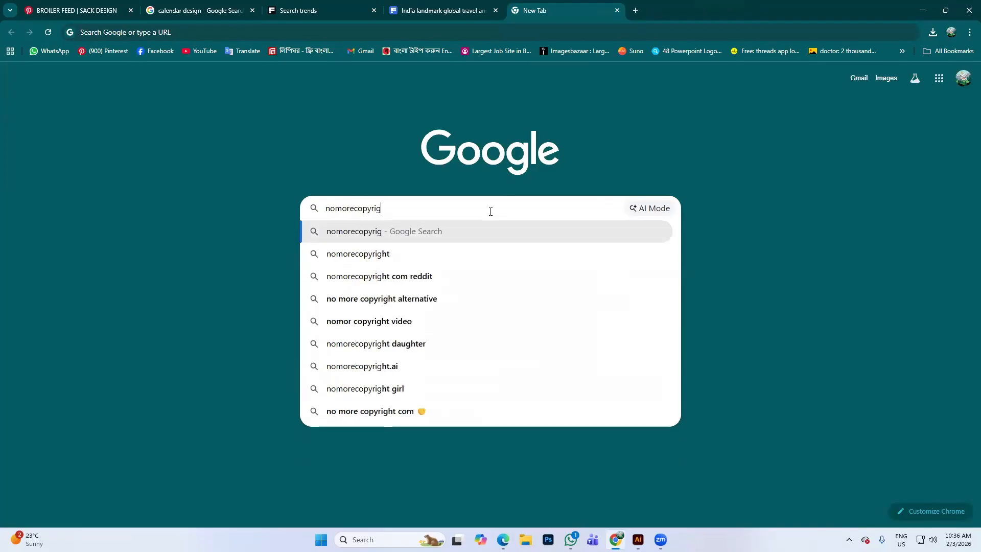
{"action": "type", "text": "ht"}
{"action": "key", "text": "Return"}
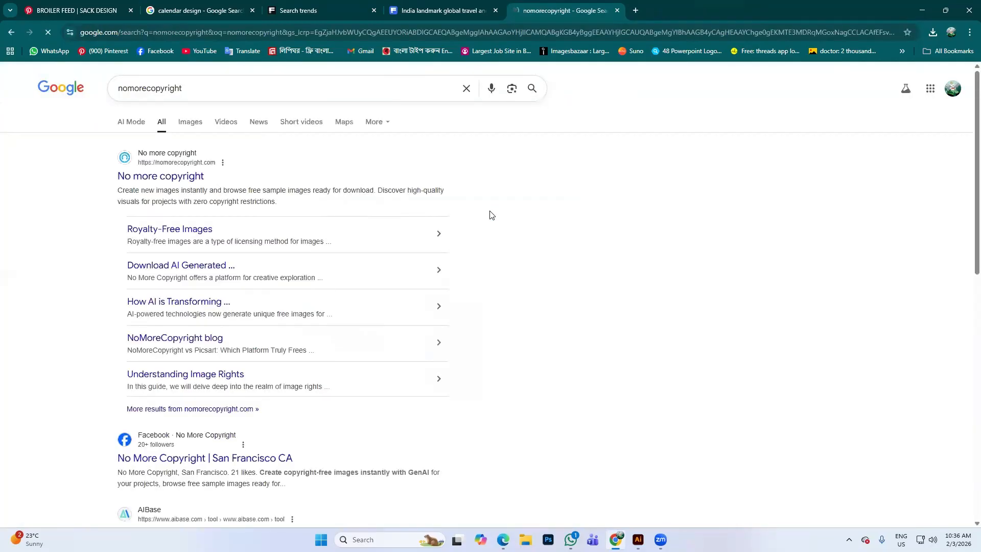
{"action": "left_click", "coordinate": [178, 179]}
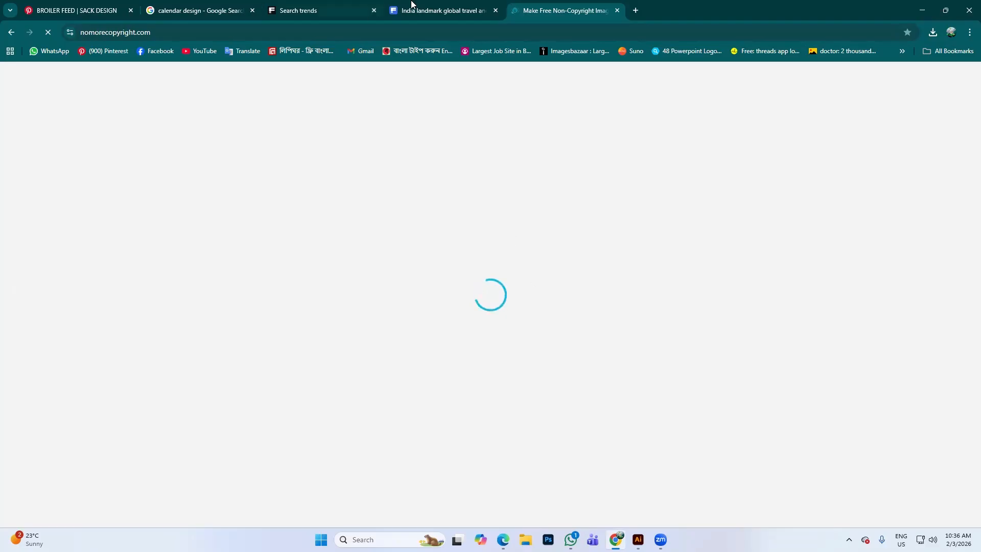
{"action": "left_click", "coordinate": [438, 18]}
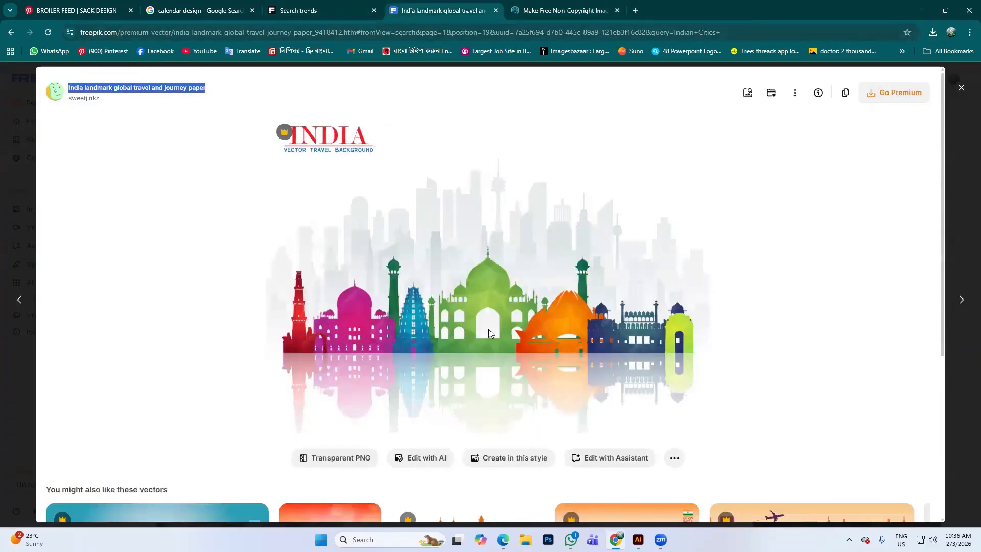
{"action": "right_click", "coordinate": [453, 321]}
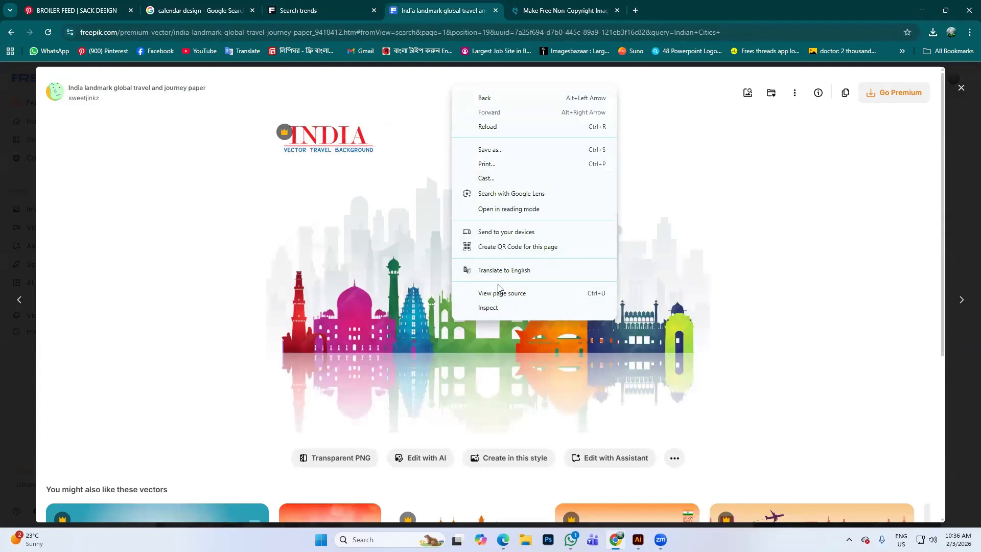
{"action": "left_click", "coordinate": [335, 9]}
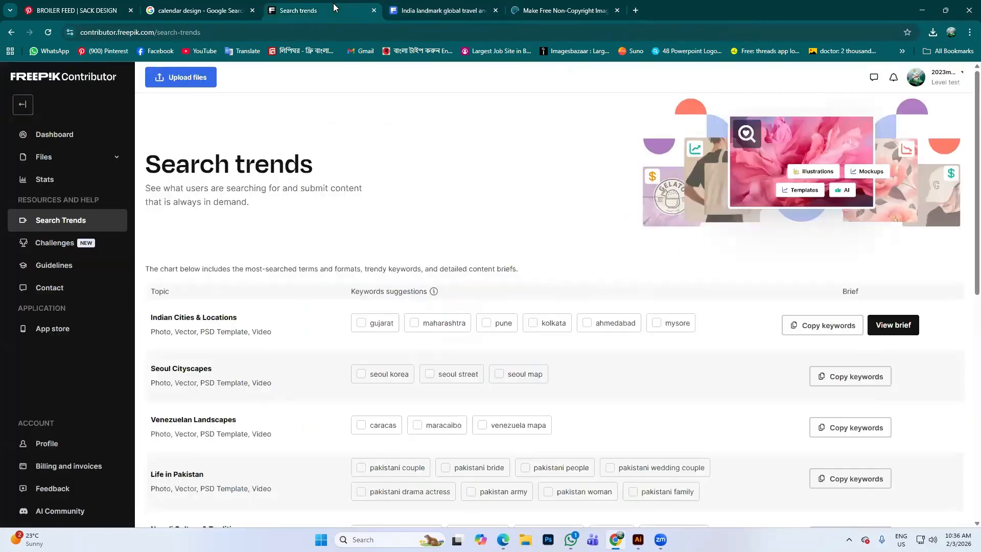
- Search Google Images for "t-shirt design" and copy the Pngtree tiger image from the results
{"action": "left_click", "coordinate": [203, 8]}
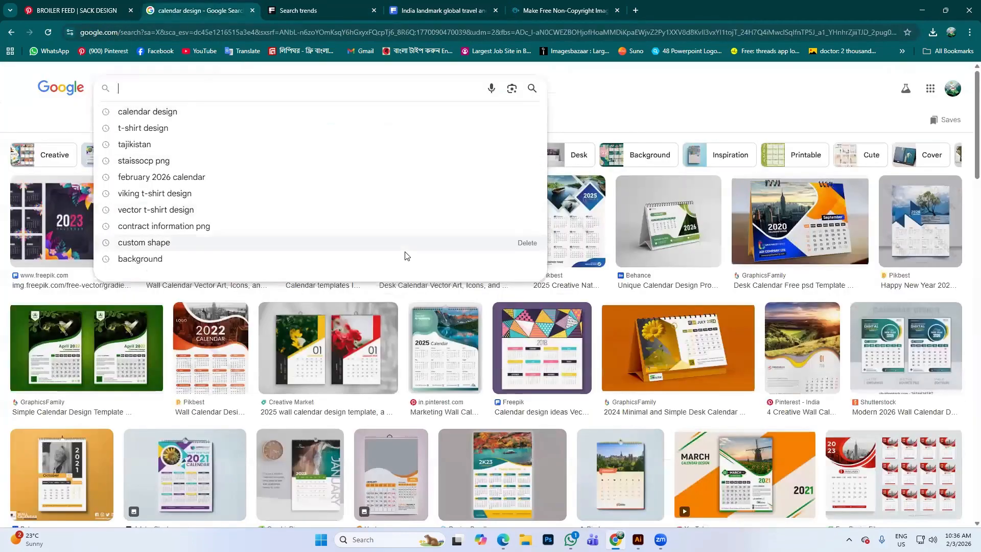
{"action": "scroll", "coordinate": [711, 349], "scroll_direction": "down", "scroll_amount": 2}
{"action": "scroll", "coordinate": [711, 349], "scroll_direction": "up", "scroll_amount": 2}
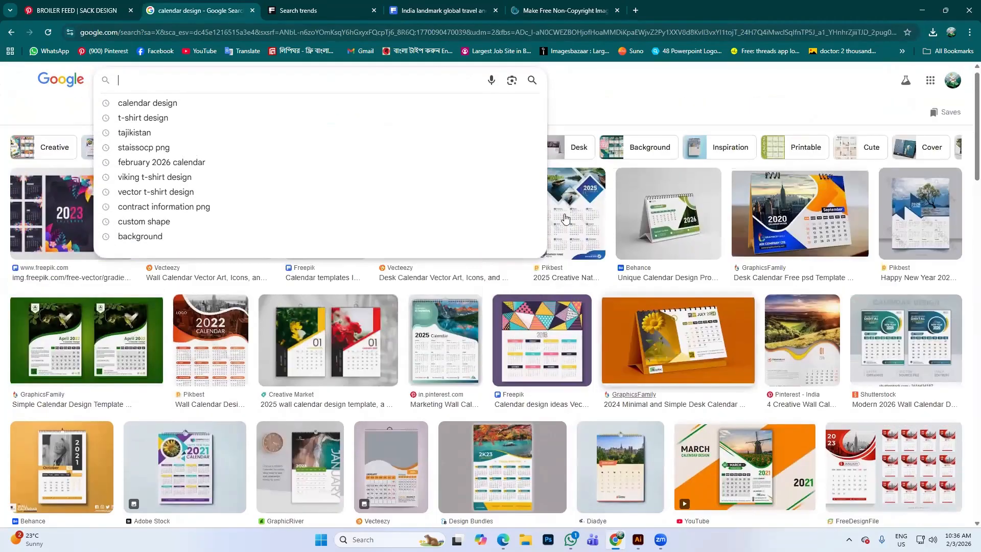
{"action": "left_click", "coordinate": [212, 128]}
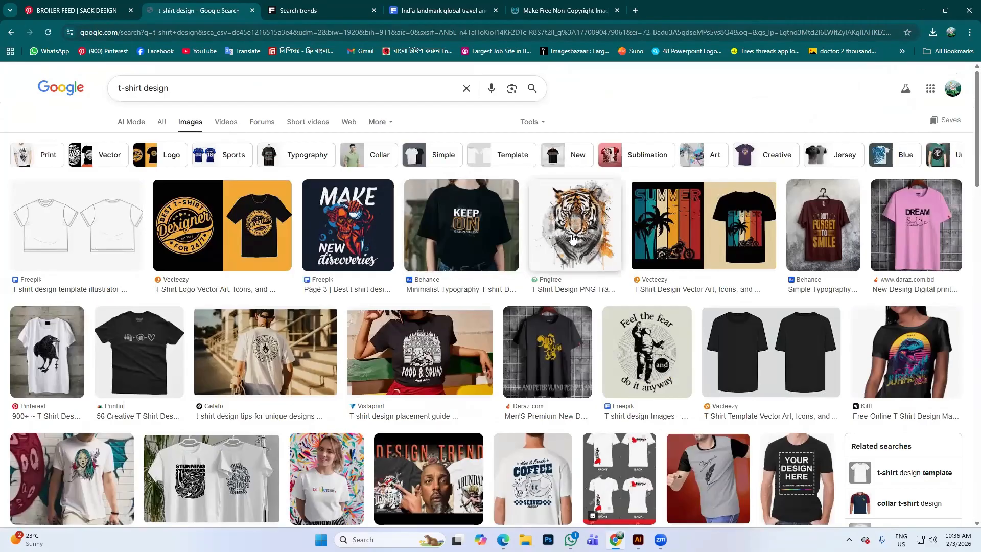
{"action": "left_click", "coordinate": [601, 253]}
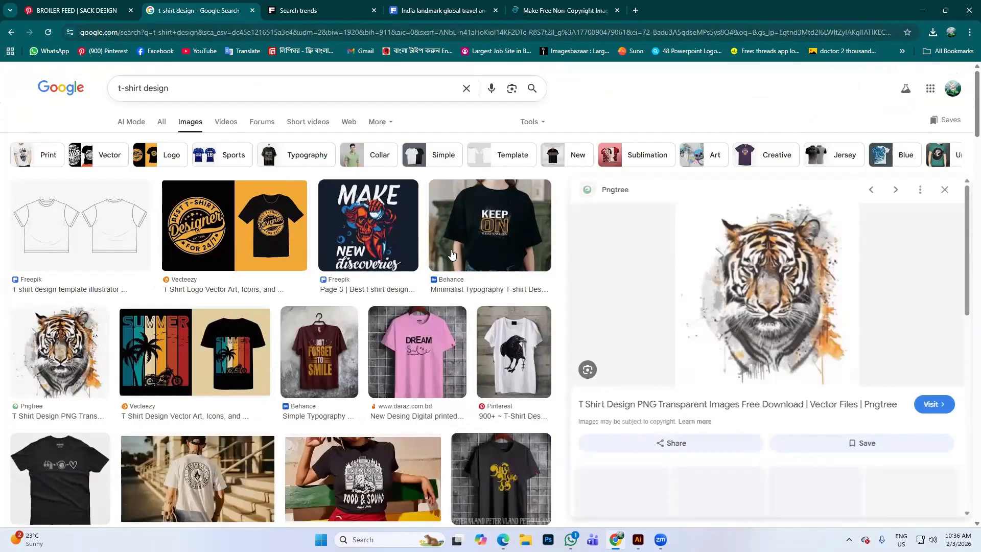
{"action": "right_click", "coordinate": [748, 289]}
{"action": "left_click", "coordinate": [793, 222]}
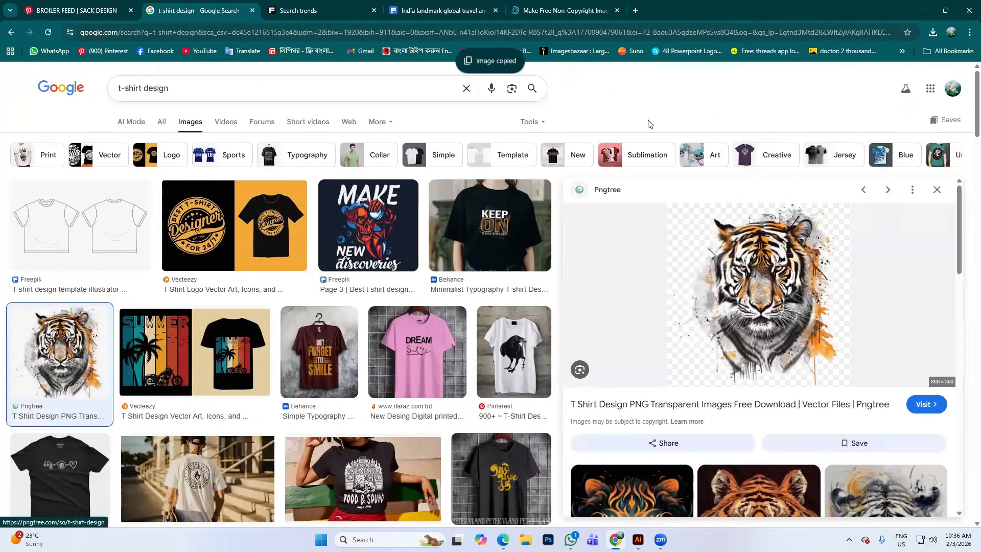
- Try reloading the nomorecopyright.com page and close its tab
{"action": "key", "text": "ctrl+5"}
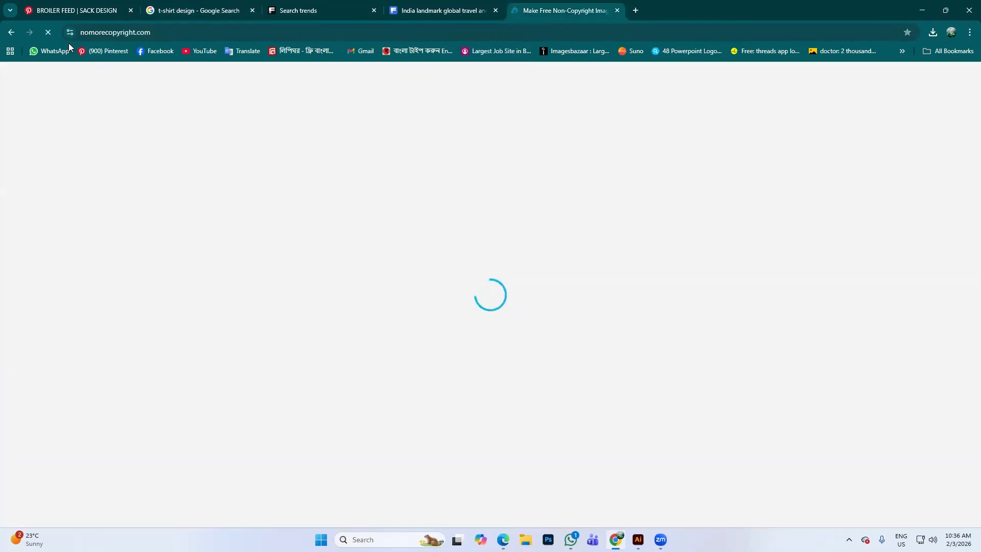
{"action": "left_click", "coordinate": [48, 32]}
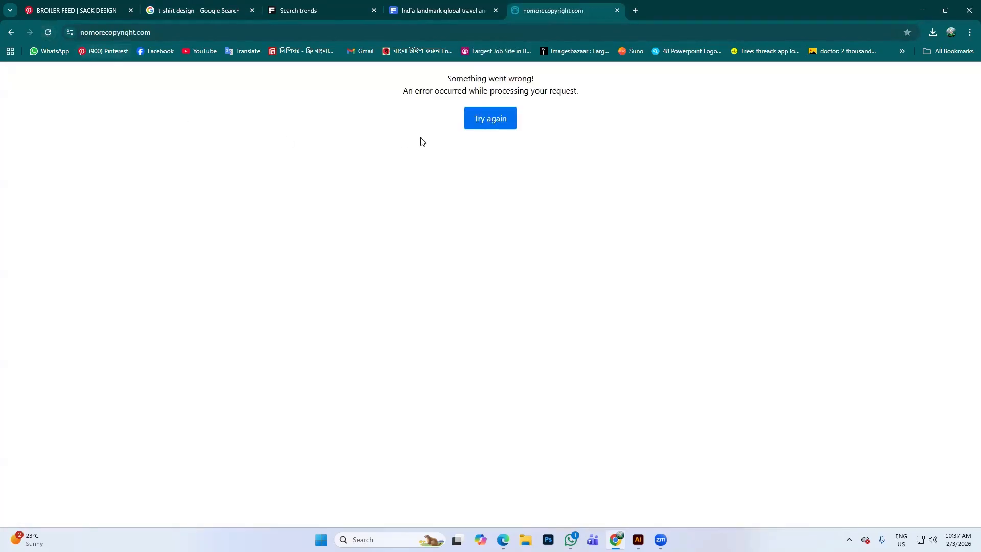
{"action": "left_click", "coordinate": [484, 125]}
{"action": "left_click", "coordinate": [507, 120]}
{"action": "left_click", "coordinate": [617, 10]}
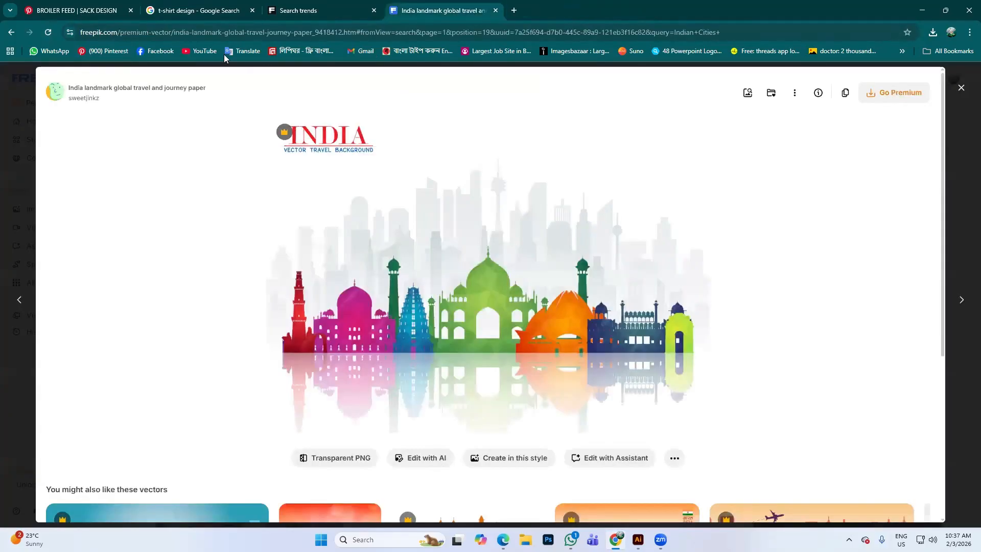
- Search Google for "no more copyright" in a new tab and open the site's Royalty-Free Images result separately
{"action": "left_click", "coordinate": [514, 11]}
{"action": "left_click", "coordinate": [449, 206]}
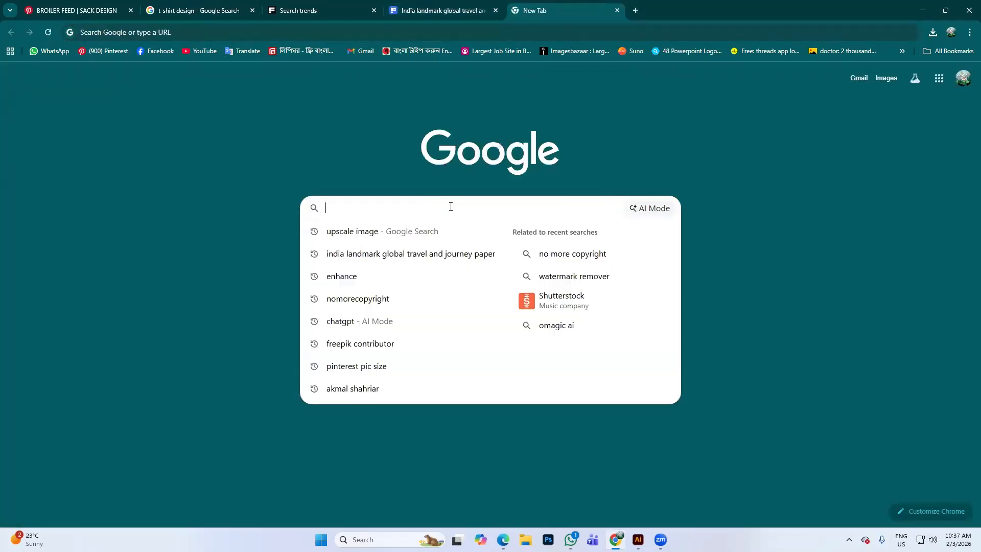
{"action": "left_click", "coordinate": [407, 300]}
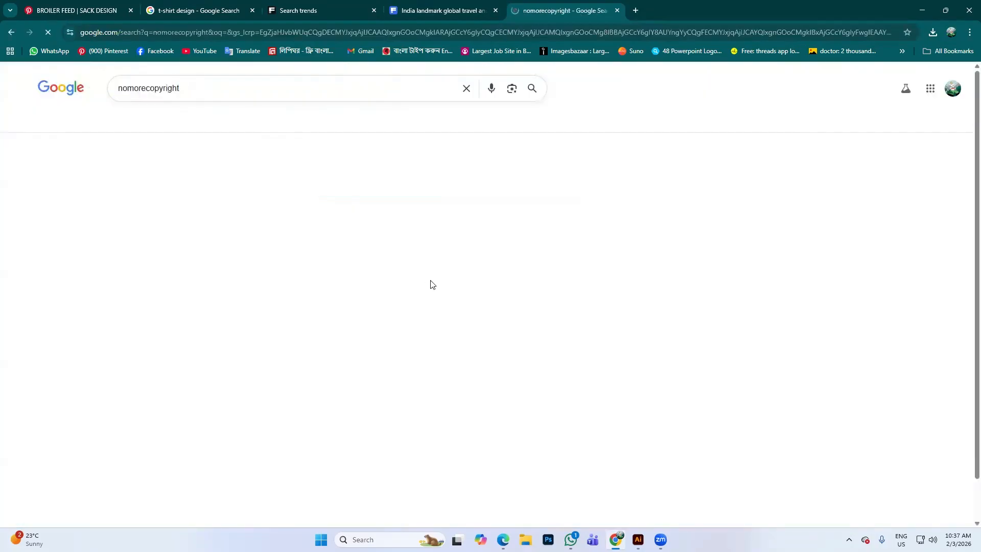
{"action": "left_click", "coordinate": [128, 88]}
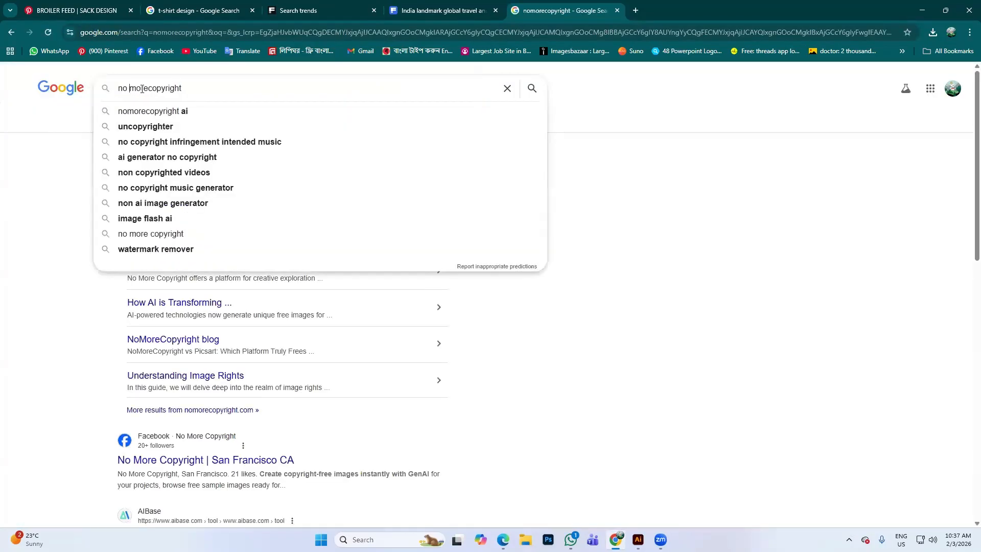
{"action": "left_click", "coordinate": [149, 88]}
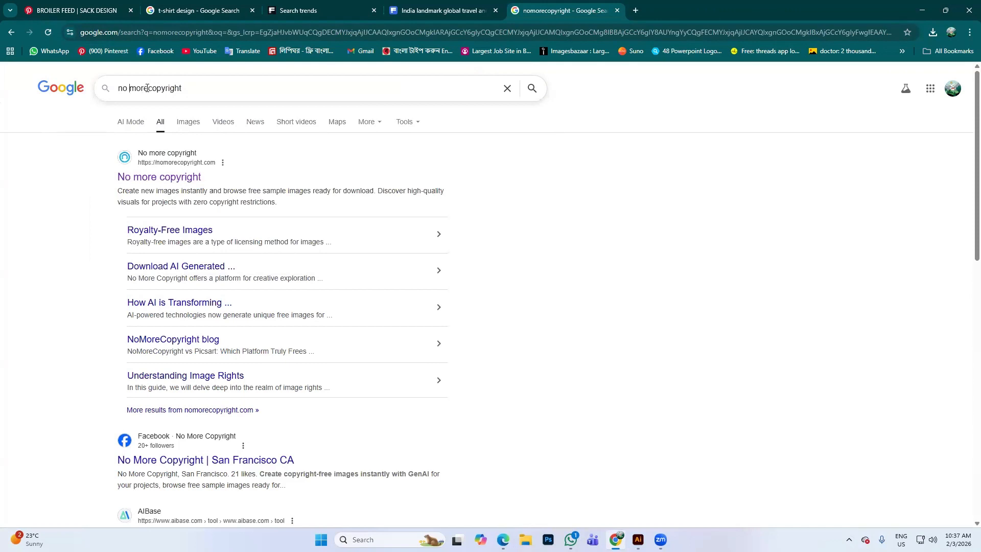
{"action": "left_click", "coordinate": [294, 111]}
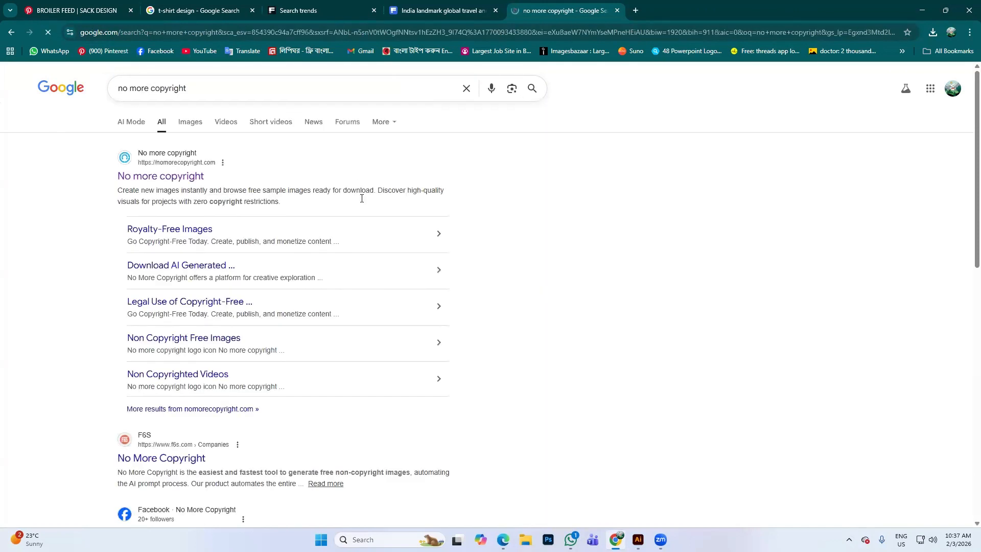
{"action": "left_click", "coordinate": [173, 178]}
{"action": "middle_click", "coordinate": [181, 231]}
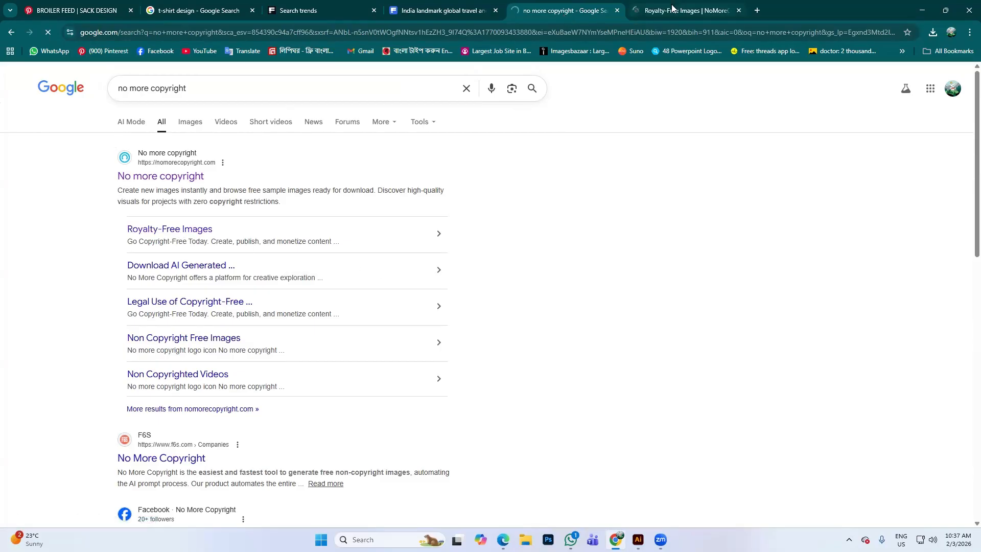
{"action": "left_click", "coordinate": [672, 11]}
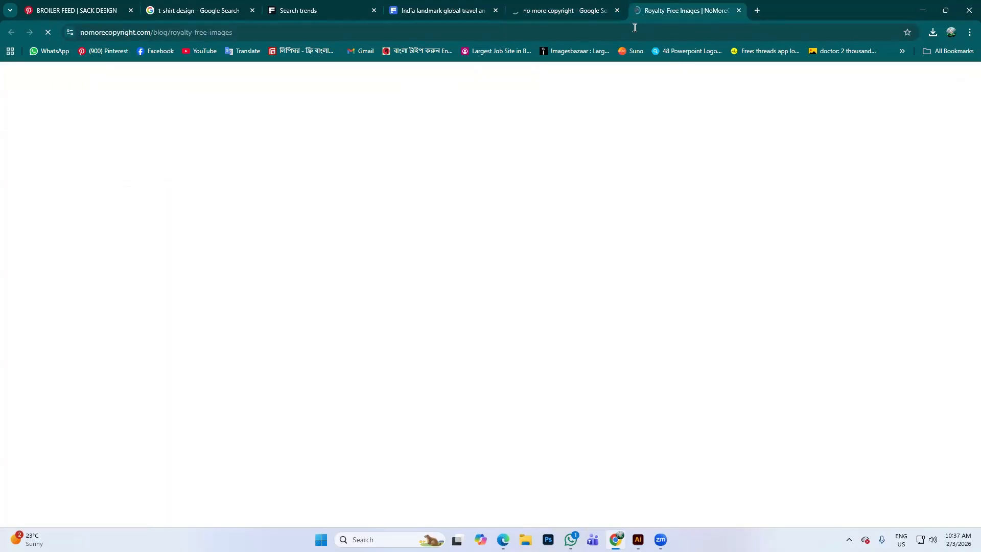
{"action": "left_click", "coordinate": [581, 11]}
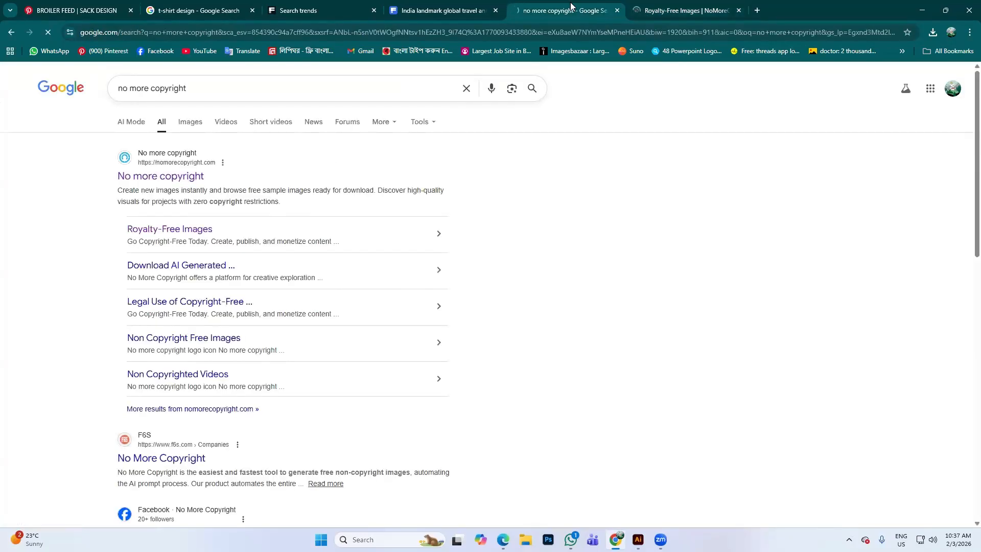
{"action": "left_click", "coordinate": [681, 6]}
{"action": "left_click", "coordinate": [542, 13]}
{"action": "left_click", "coordinate": [439, 10]}
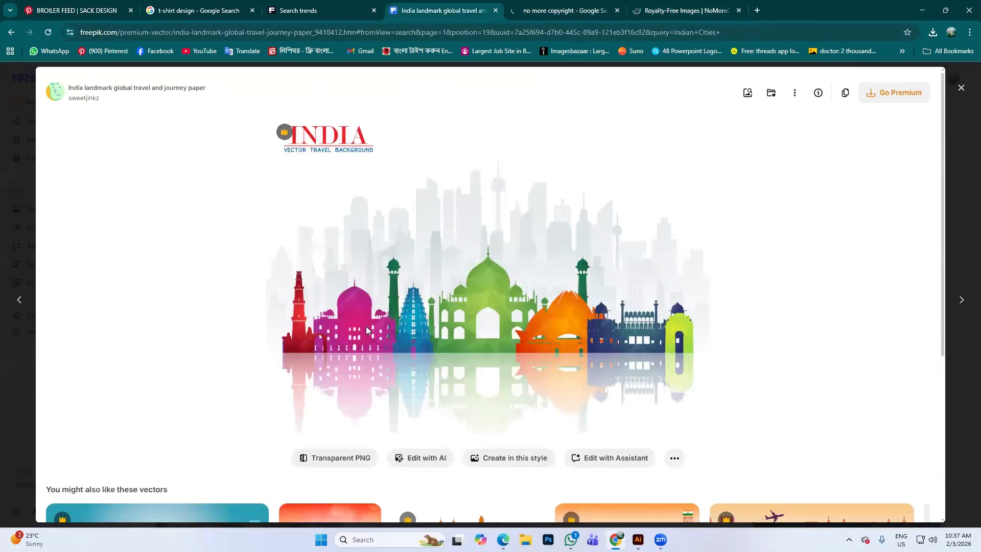
{"action": "left_click", "coordinate": [658, 8]}
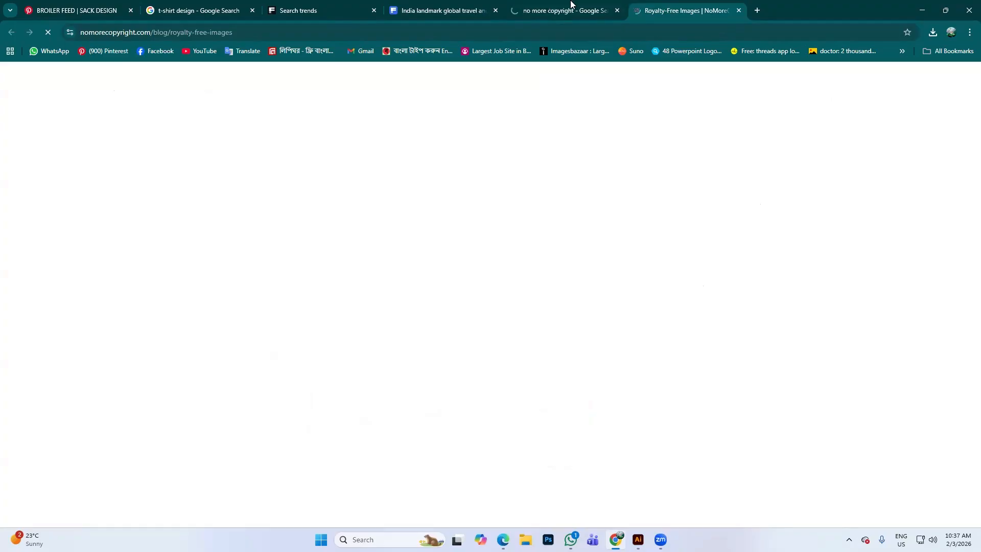
{"action": "left_click", "coordinate": [557, 10]}
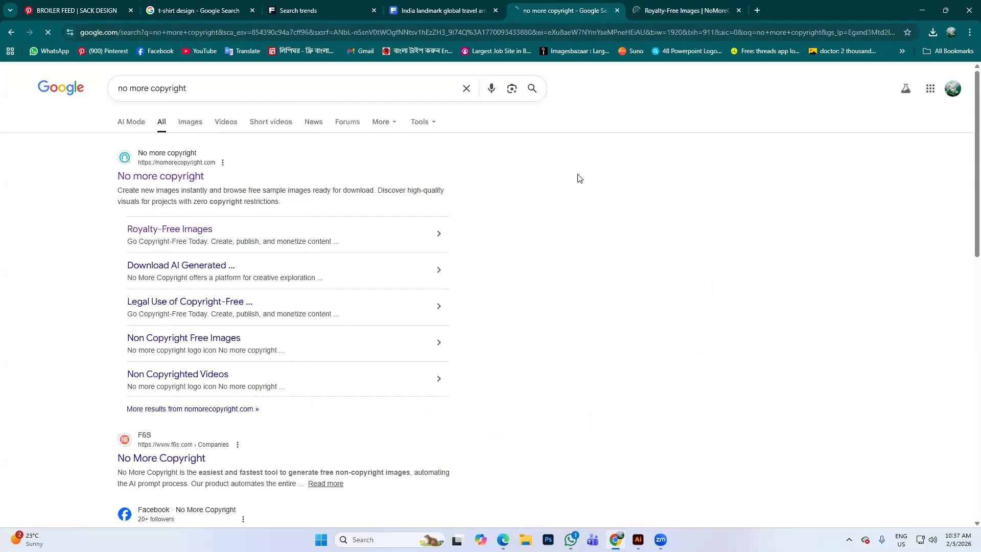
{"action": "left_click", "coordinate": [688, 9]}
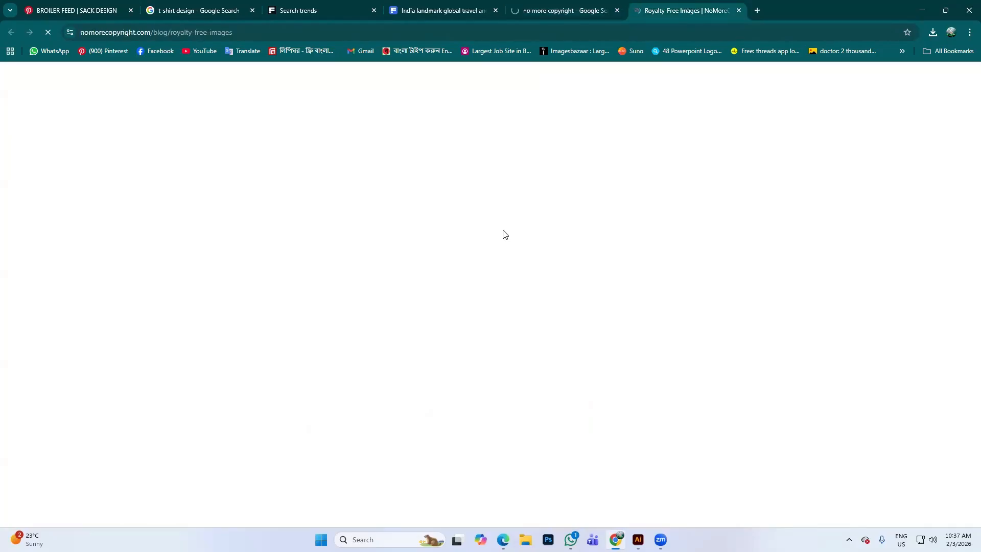
{"action": "left_click", "coordinate": [571, 13]}
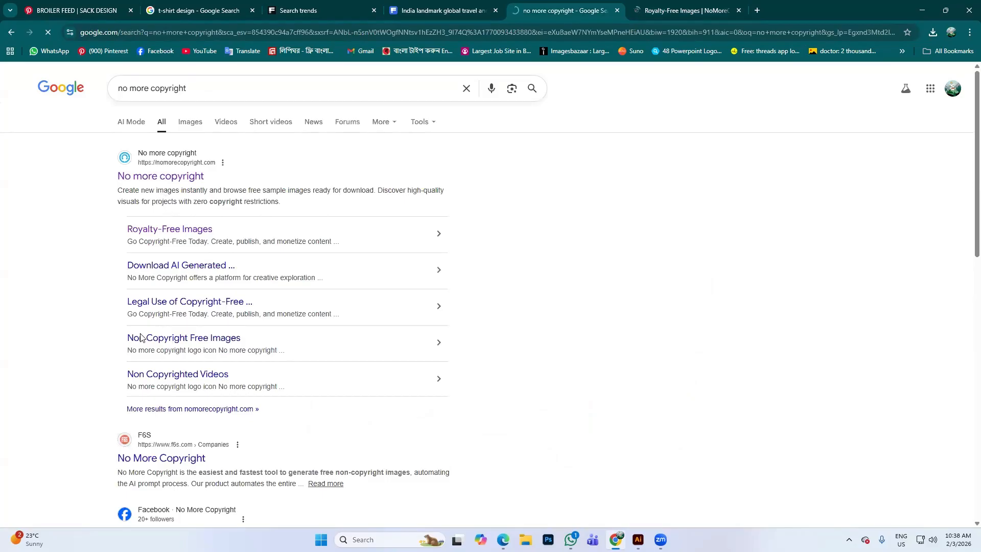
- Open the Non Copyright Free Images result of nomorecopyright.com and browse its image gallery
{"action": "left_click", "coordinate": [193, 347]}
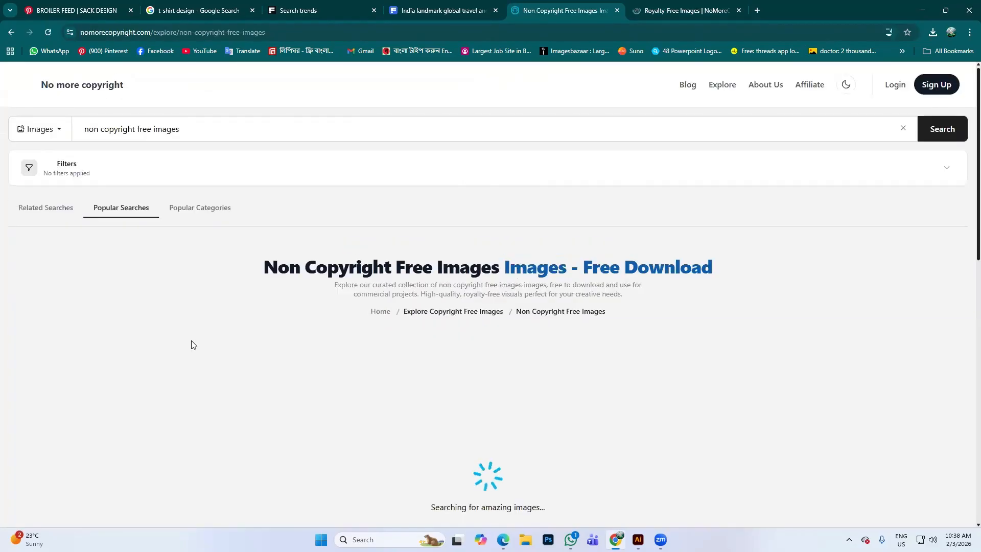
{"action": "scroll", "coordinate": [578, 402], "scroll_direction": "down", "scroll_amount": 2}
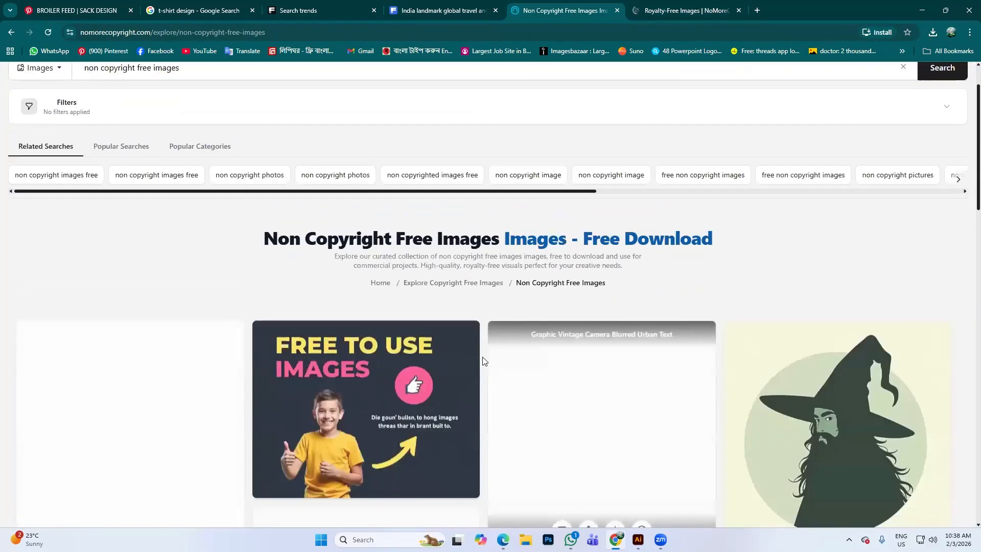
{"action": "scroll", "coordinate": [578, 402], "scroll_direction": "down", "scroll_amount": 5}
{"action": "scroll", "coordinate": [802, 255], "scroll_direction": "down", "scroll_amount": 4}
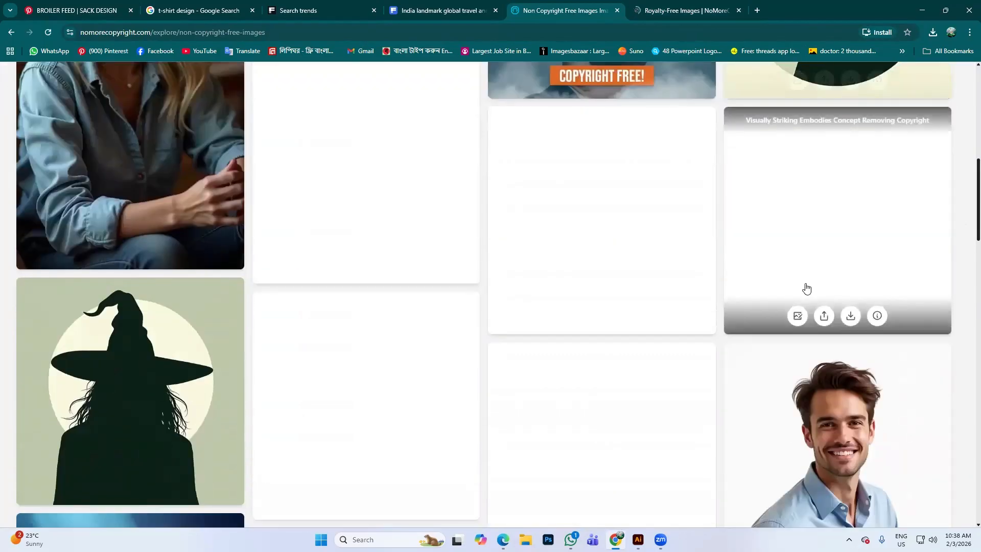
{"action": "scroll", "coordinate": [804, 287], "scroll_direction": "up", "scroll_amount": 10}
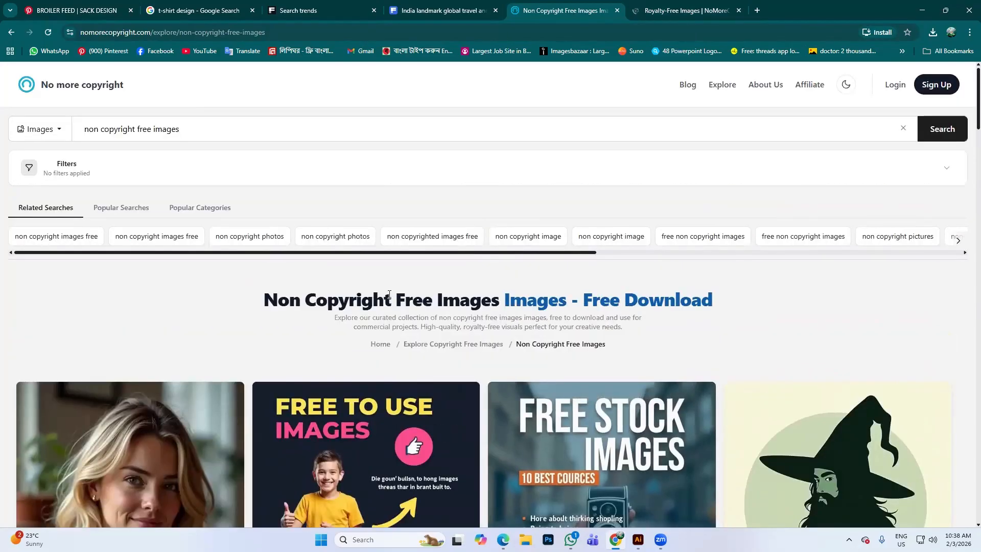
{"action": "scroll", "coordinate": [662, 301], "scroll_direction": "down", "scroll_amount": 18}
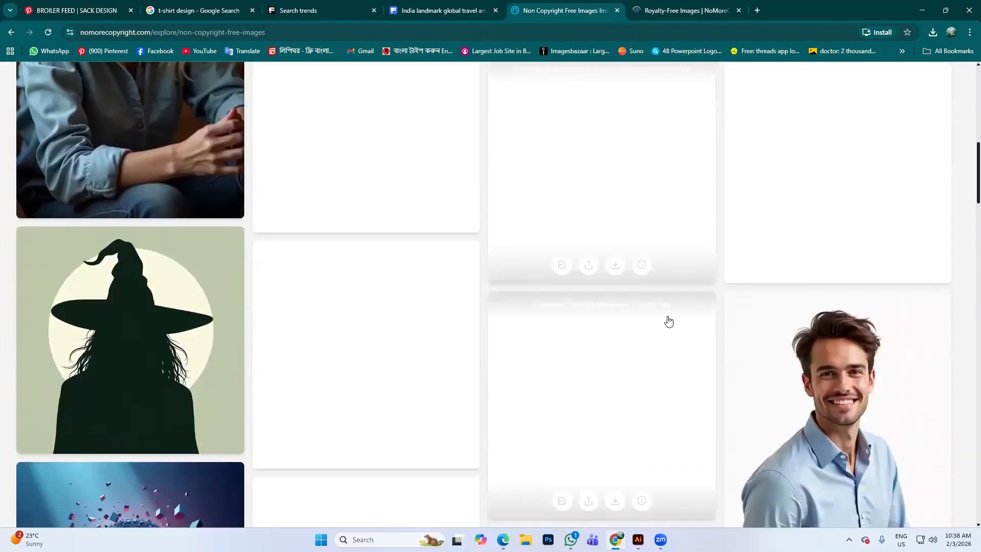
{"action": "scroll", "coordinate": [409, 336], "scroll_direction": "down", "scroll_amount": 5}
{"action": "scroll", "coordinate": [445, 335], "scroll_direction": "up", "scroll_amount": 20}
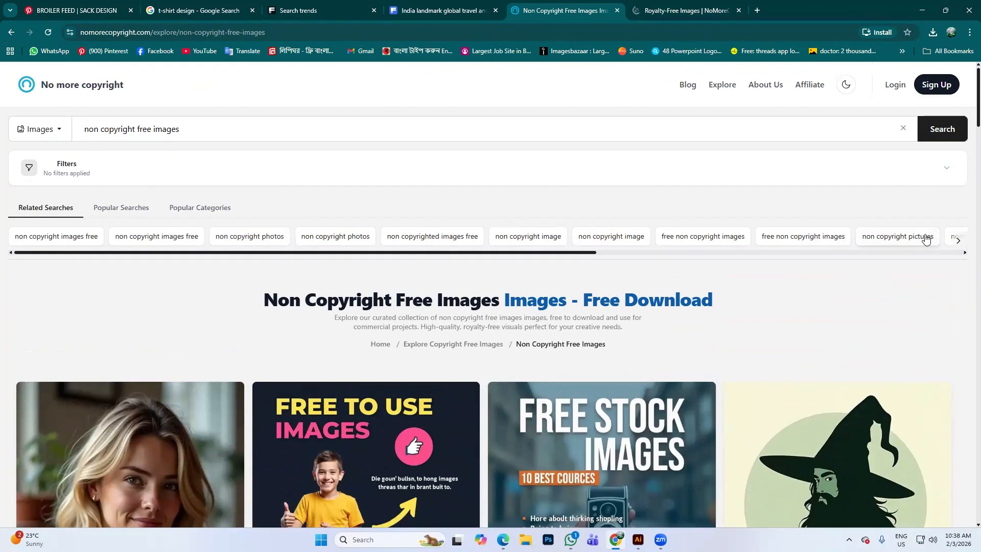
- Switch the site's search type from images to videos
{"action": "left_click", "coordinate": [144, 130]}
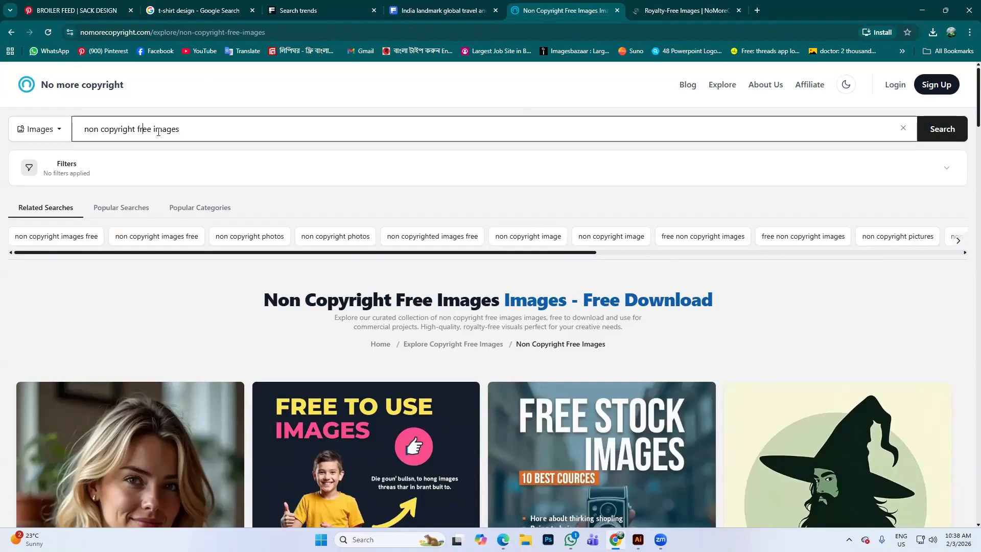
{"action": "left_click", "coordinate": [57, 130]}
{"action": "left_click", "coordinate": [68, 159]}
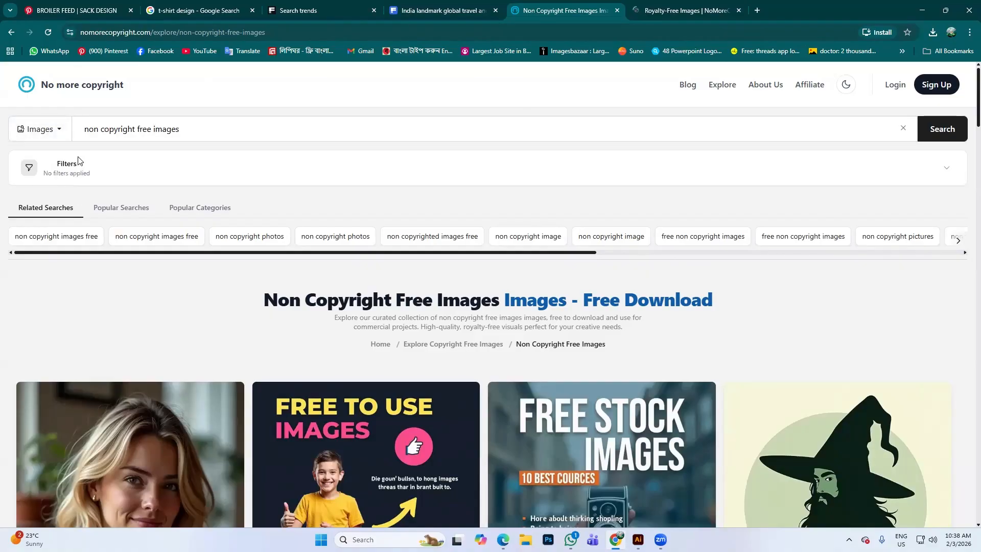
{"action": "left_click", "coordinate": [38, 135]}
{"action": "left_click", "coordinate": [97, 129]}
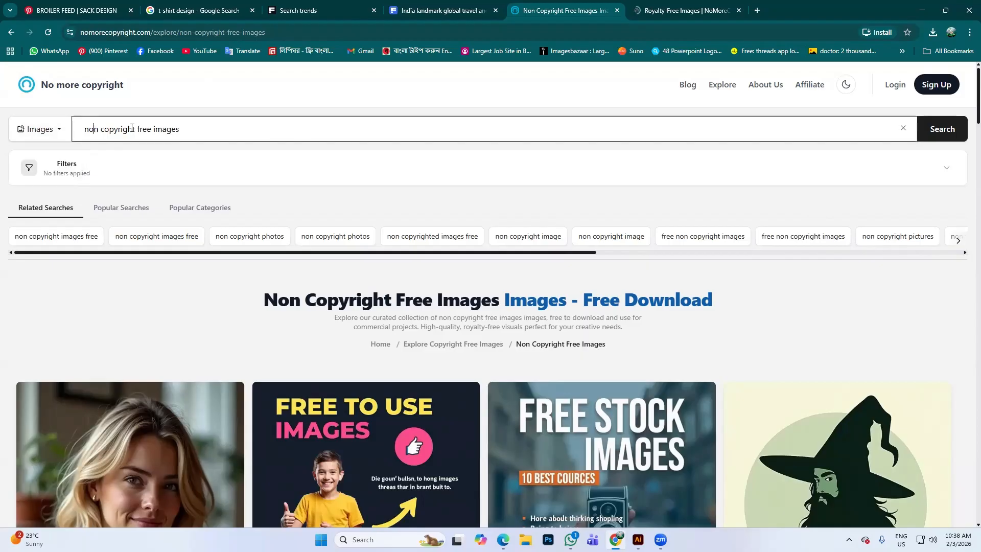
{"action": "left_click", "coordinate": [63, 125]}
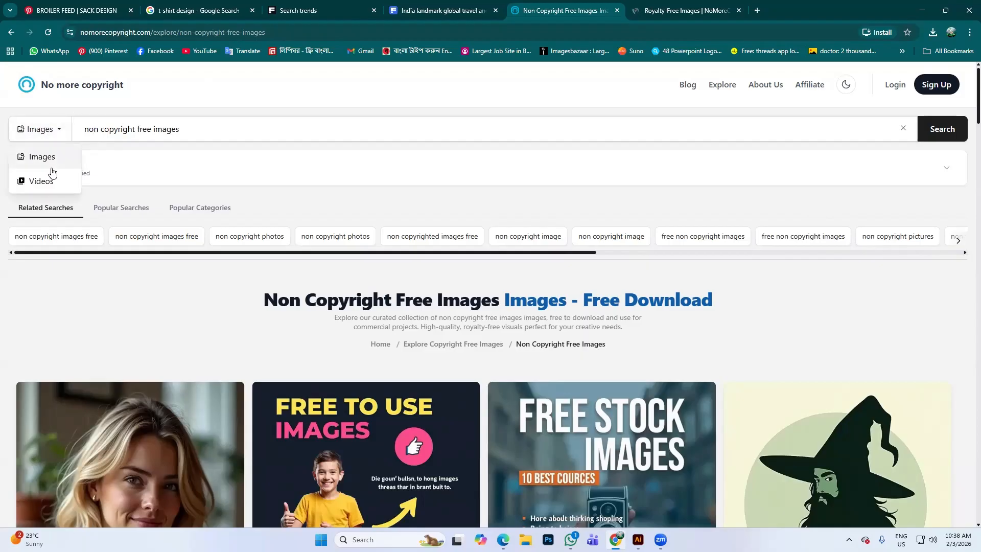
{"action": "left_click", "coordinate": [68, 176]}
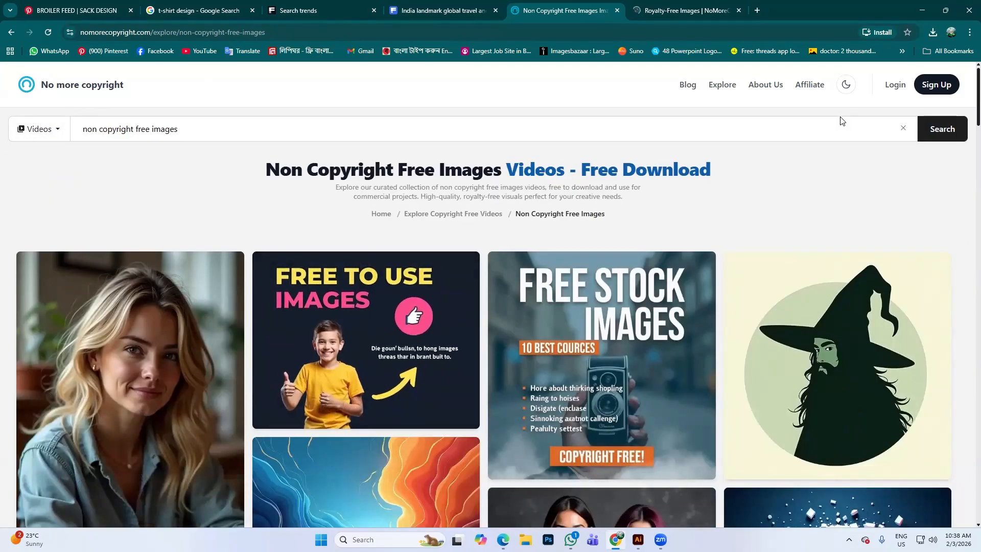
- Replace the search text with "tree" and run the video search
{"action": "left_click_drag", "start_coordinate": [131, 130], "coordinate": [146, 131]}
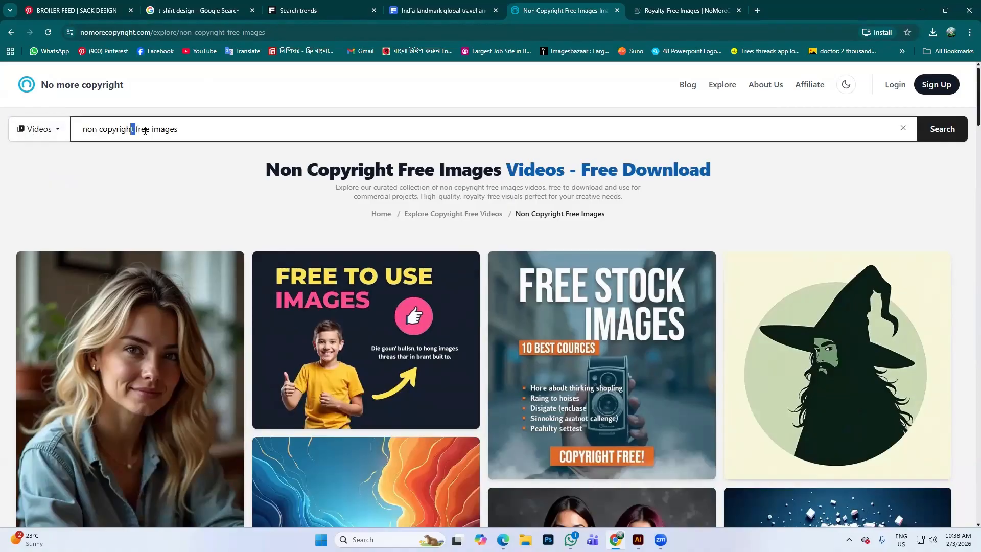
{"action": "triple_click", "coordinate": [158, 135]}
{"action": "key", "text": "BackSpace"}
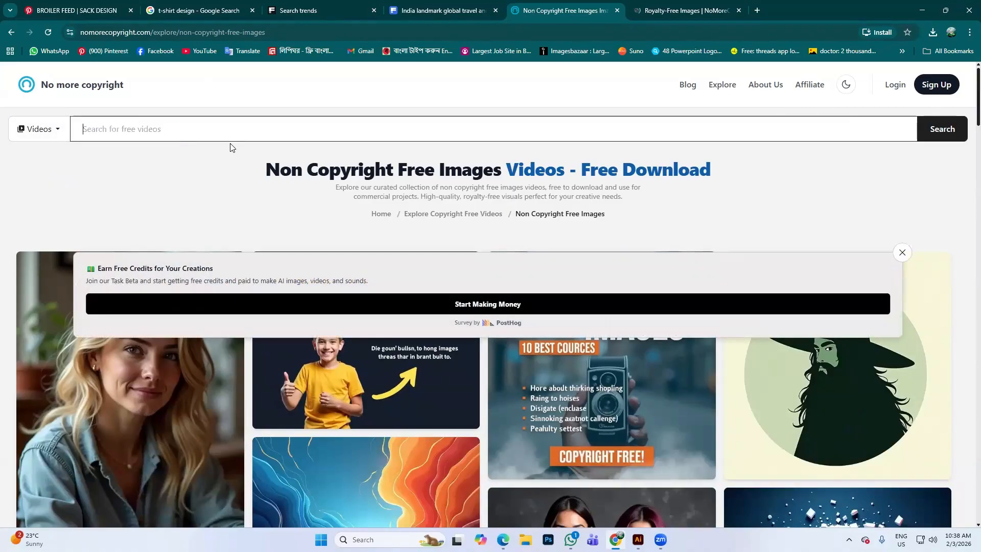
{"action": "type", "text": "tree"}
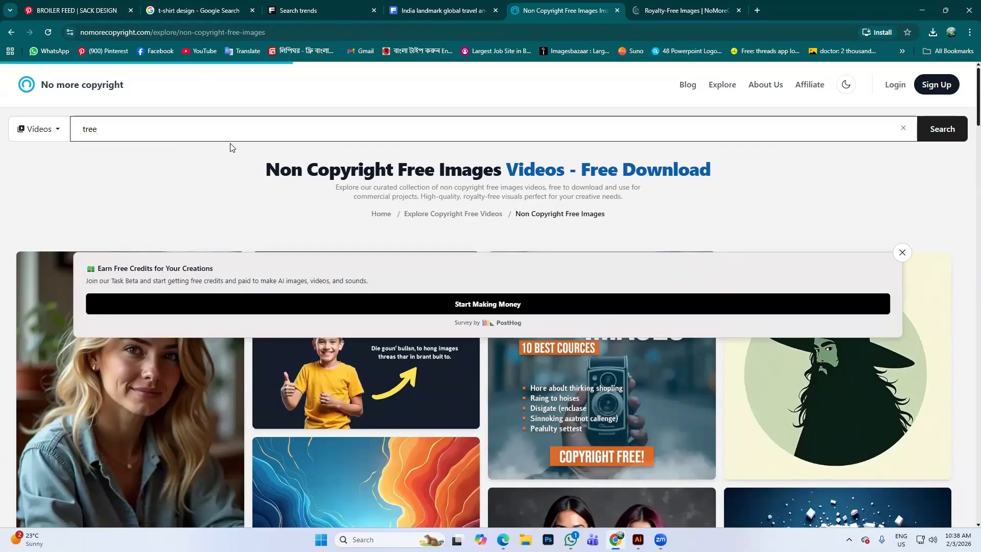
{"action": "left_click", "coordinate": [937, 125]}
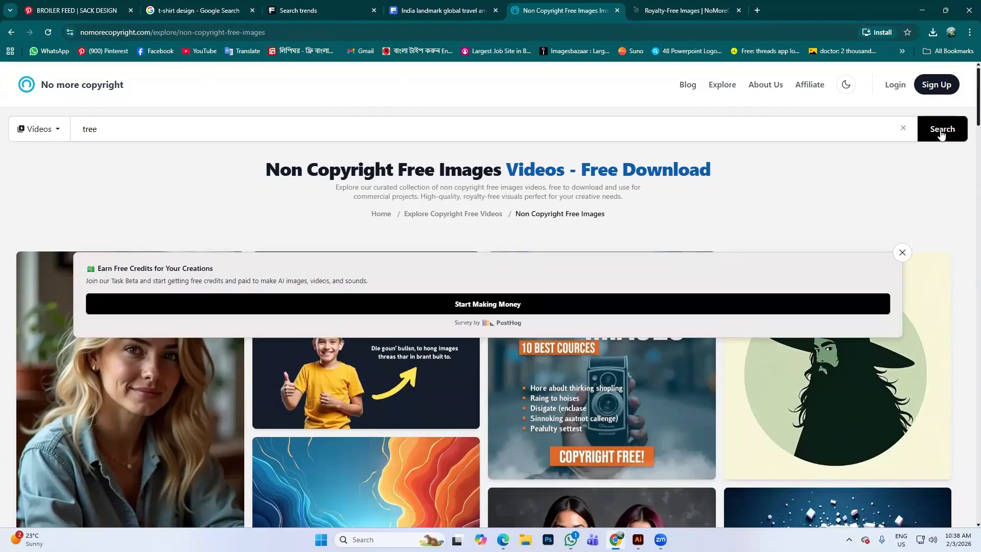
- Check the Royalty-Free Images page in the other tab and close that tab
{"action": "left_click", "coordinate": [684, 7]}
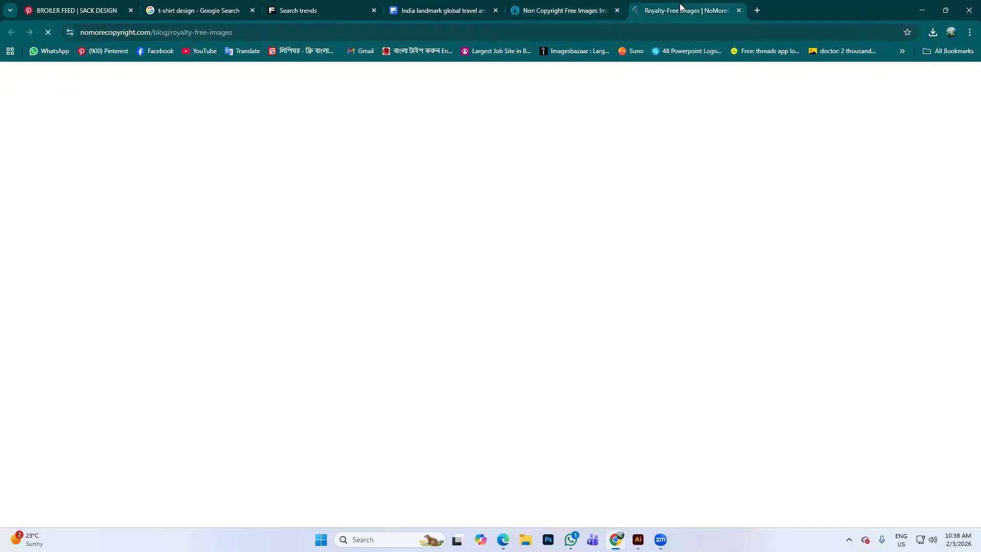
{"action": "left_click", "coordinate": [587, 4]}
{"action": "left_click", "coordinate": [673, 10]}
{"action": "left_click", "coordinate": [587, 10]}
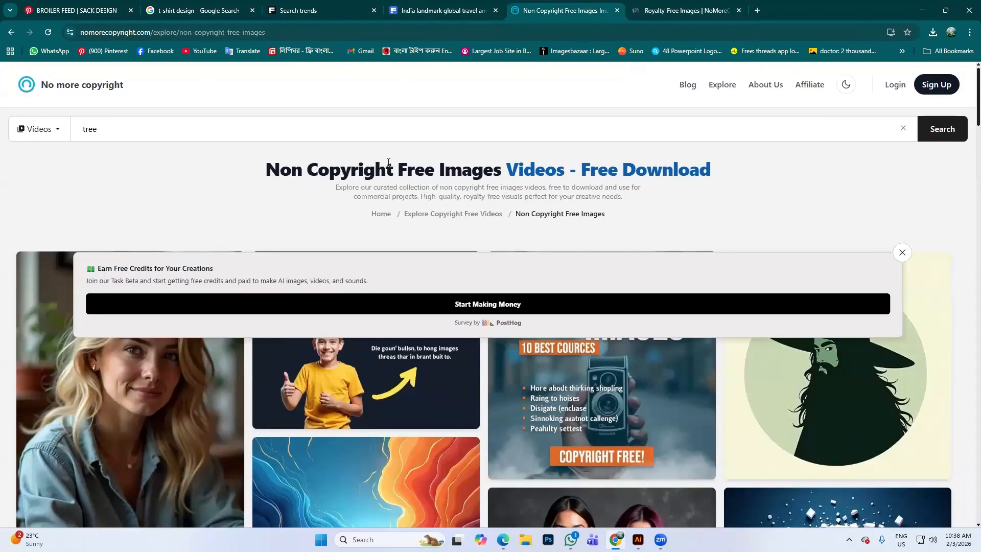
{"action": "left_click", "coordinate": [684, 10]}
{"action": "left_click", "coordinate": [739, 10]}
- Run the "tree" video search again and dismiss the survey about earning free credits
{"action": "left_click", "coordinate": [176, 128]}
{"action": "left_click", "coordinate": [930, 135]}
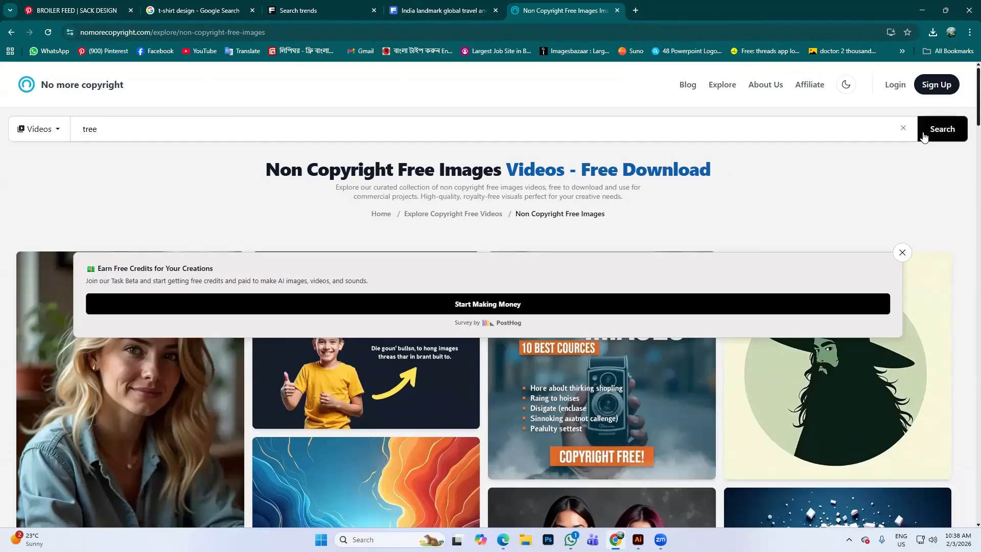
{"action": "scroll", "coordinate": [522, 350], "scroll_direction": "down", "scroll_amount": 10}
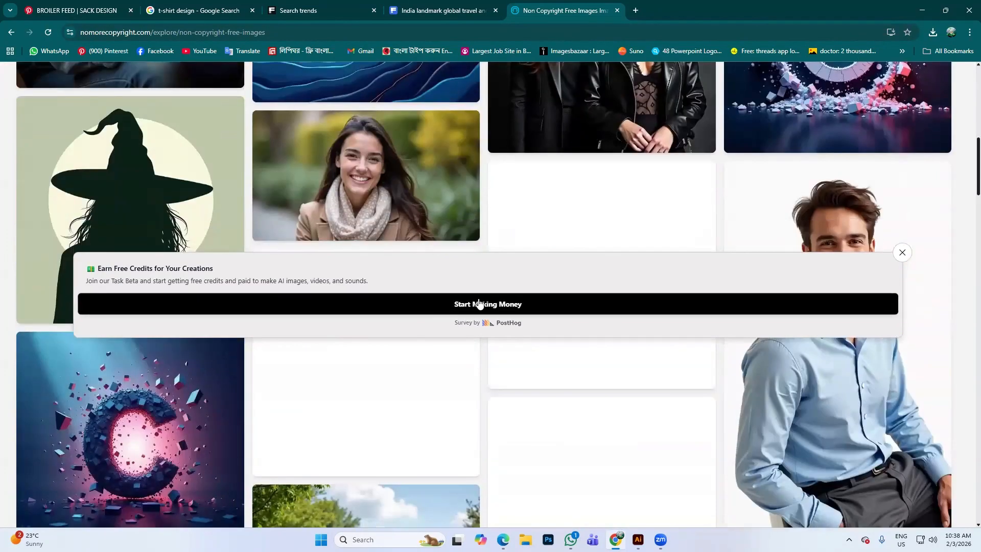
{"action": "scroll", "coordinate": [716, 301], "scroll_direction": "up", "scroll_amount": 1}
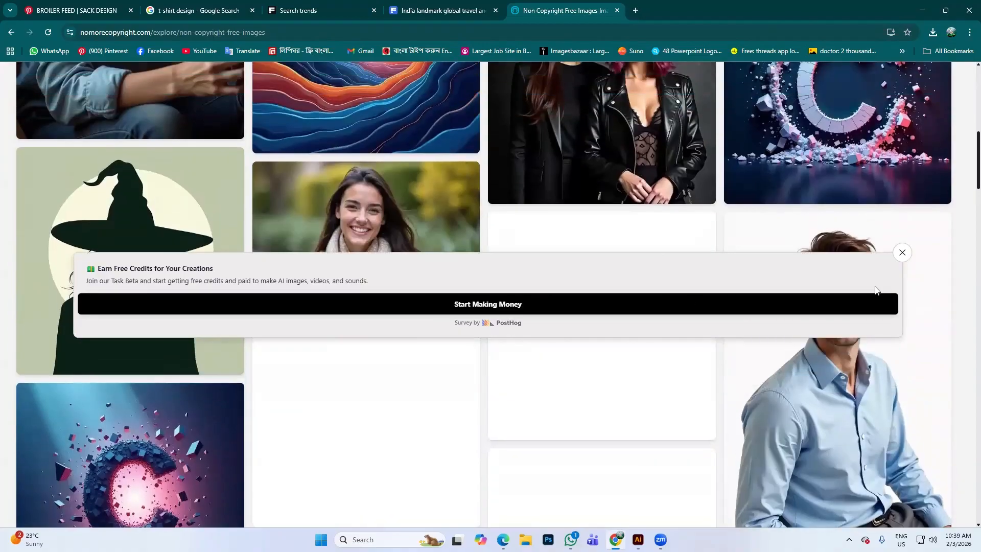
{"action": "left_click", "coordinate": [902, 253]}
- Examine the gallery of copyright-free pictures and the actions offered on each thumbnail
{"action": "scroll", "coordinate": [763, 291], "scroll_direction": "up", "scroll_amount": 10}
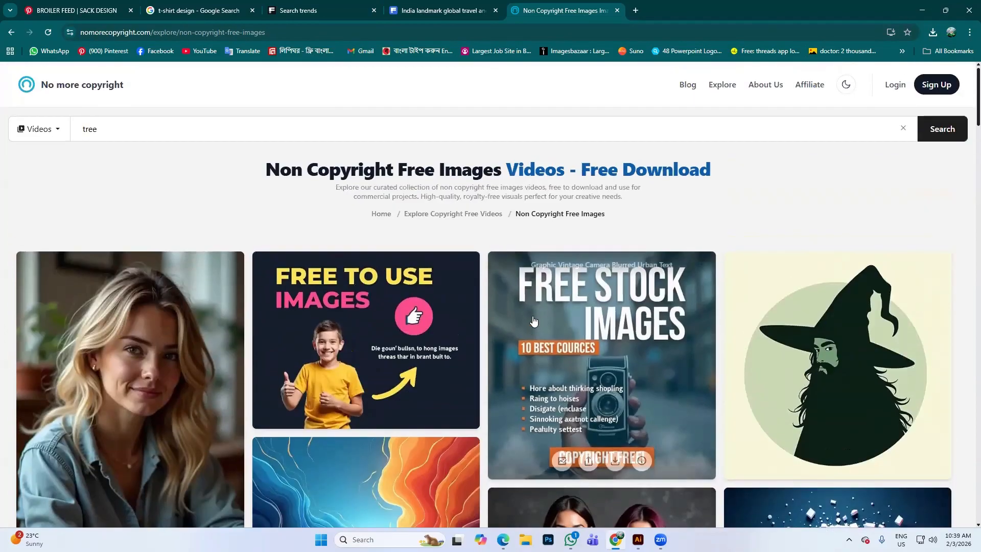
{"action": "scroll", "coordinate": [468, 339], "scroll_direction": "down", "scroll_amount": 5}
{"action": "scroll", "coordinate": [468, 340], "scroll_direction": "down", "scroll_amount": 5}
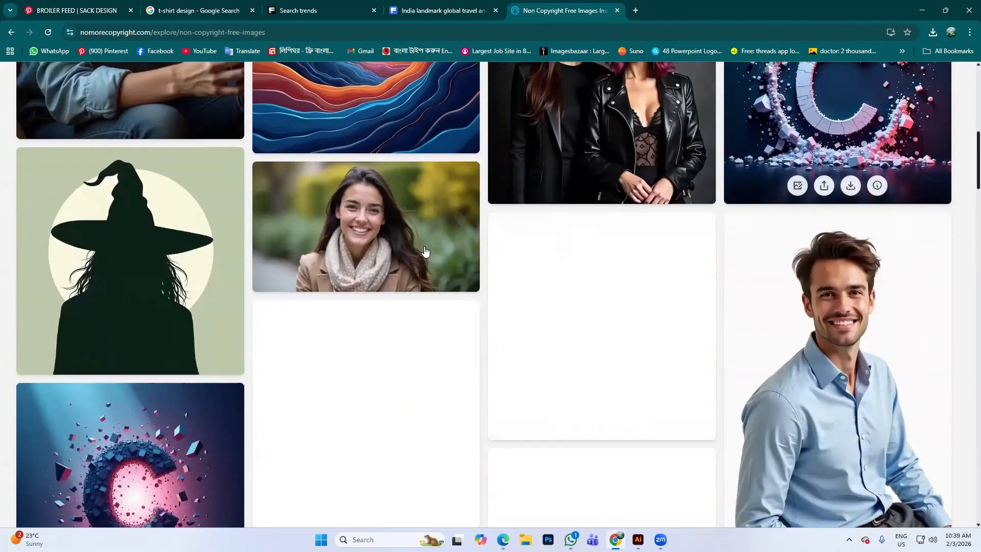
{"action": "scroll", "coordinate": [837, 302], "scroll_direction": "down", "scroll_amount": 2}
{"action": "scroll", "coordinate": [836, 302], "scroll_direction": "down", "scroll_amount": 3}
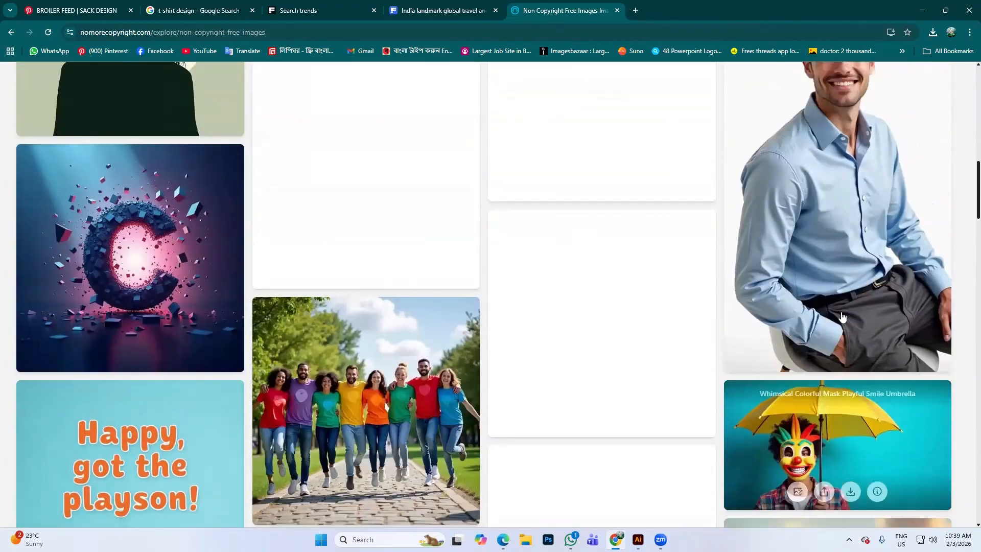
{"action": "scroll", "coordinate": [832, 317], "scroll_direction": "up", "scroll_amount": 1}
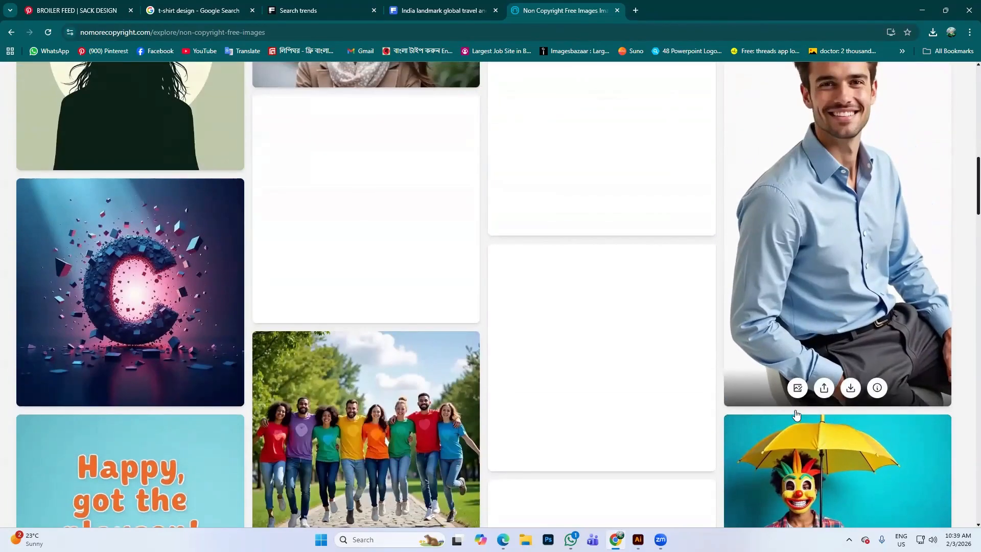
{"action": "scroll", "coordinate": [805, 335], "scroll_direction": "up", "scroll_amount": 1}
{"action": "scroll", "coordinate": [498, 313], "scroll_direction": "down", "scroll_amount": 4}
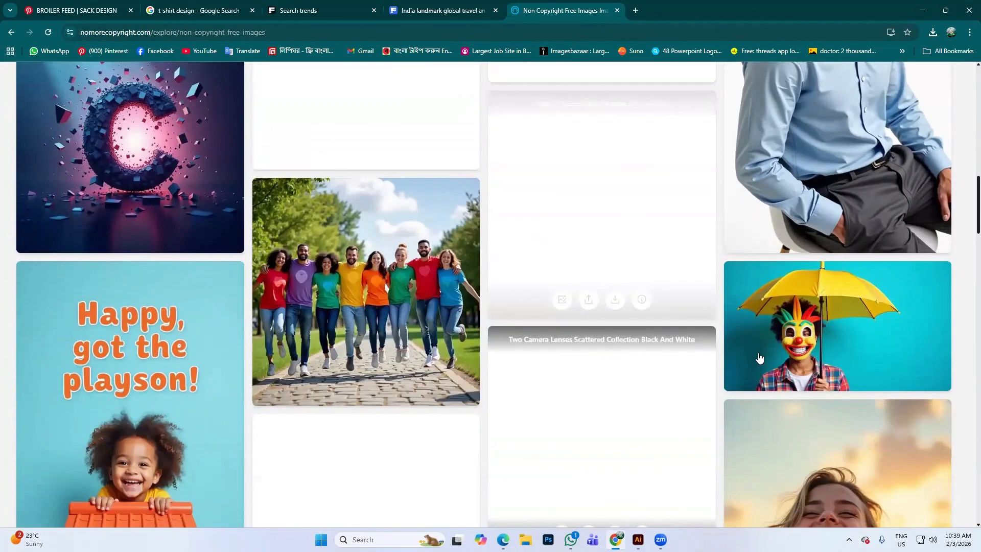
{"action": "scroll", "coordinate": [738, 359], "scroll_direction": "down", "scroll_amount": 3}
{"action": "scroll", "coordinate": [692, 286], "scroll_direction": "down", "scroll_amount": 10}
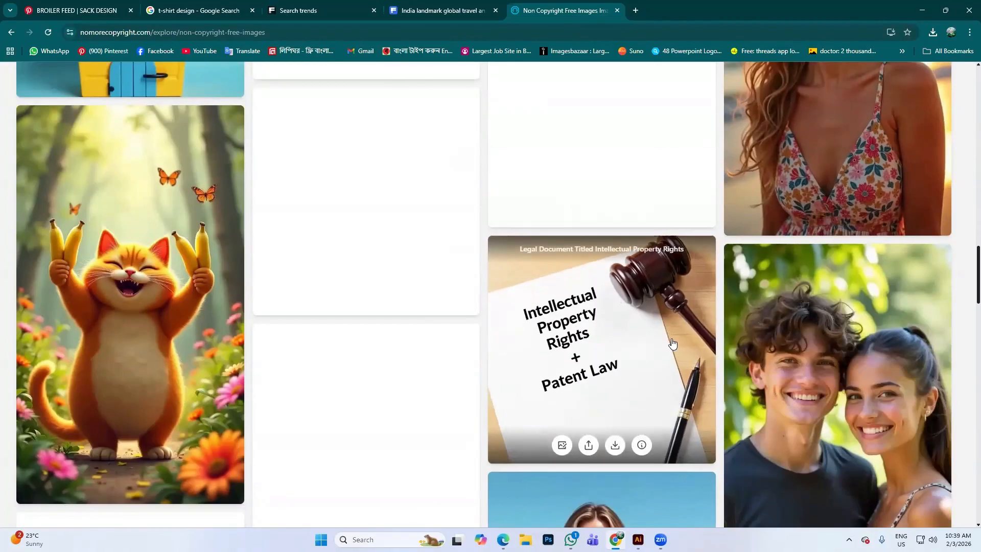
{"action": "scroll", "coordinate": [134, 220], "scroll_direction": "up", "scroll_amount": 2}
{"action": "scroll", "coordinate": [134, 221], "scroll_direction": "up", "scroll_amount": 1}
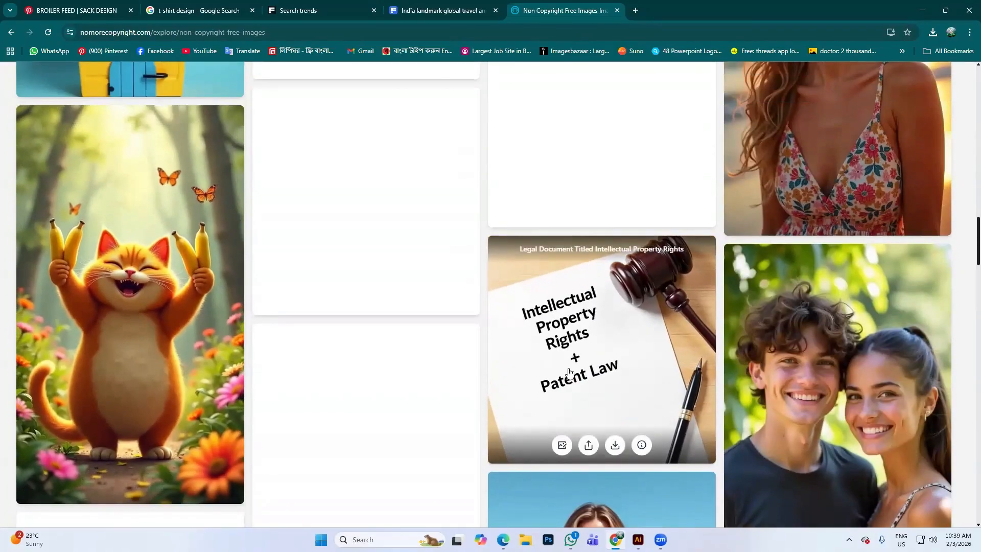
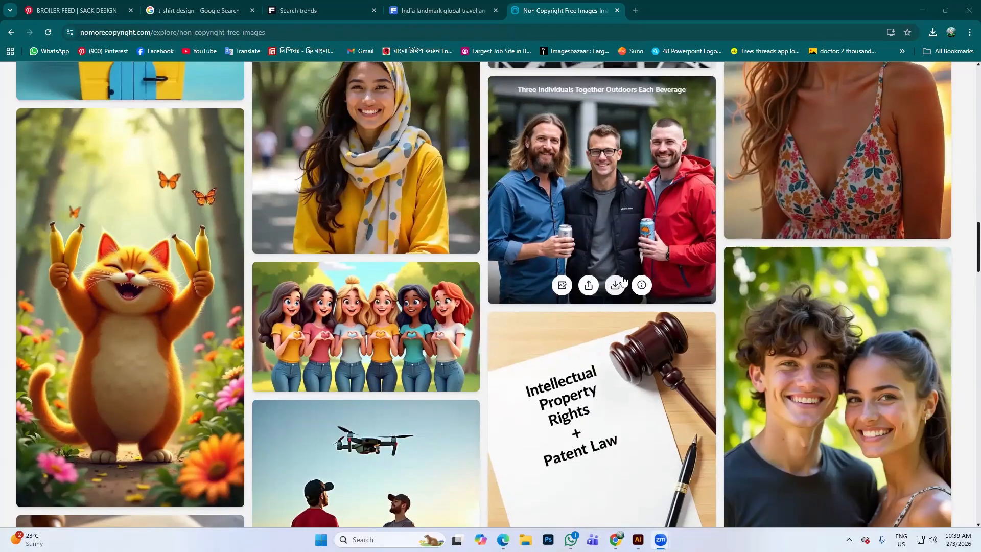
- Browse further through the copyright-free image gallery and return to its search bar
{"action": "scroll", "coordinate": [623, 281], "scroll_direction": "down", "scroll_amount": 10}
{"action": "scroll", "coordinate": [624, 280], "scroll_direction": "up", "scroll_amount": 4}
{"action": "scroll", "coordinate": [623, 281], "scroll_direction": "up", "scroll_amount": 10}
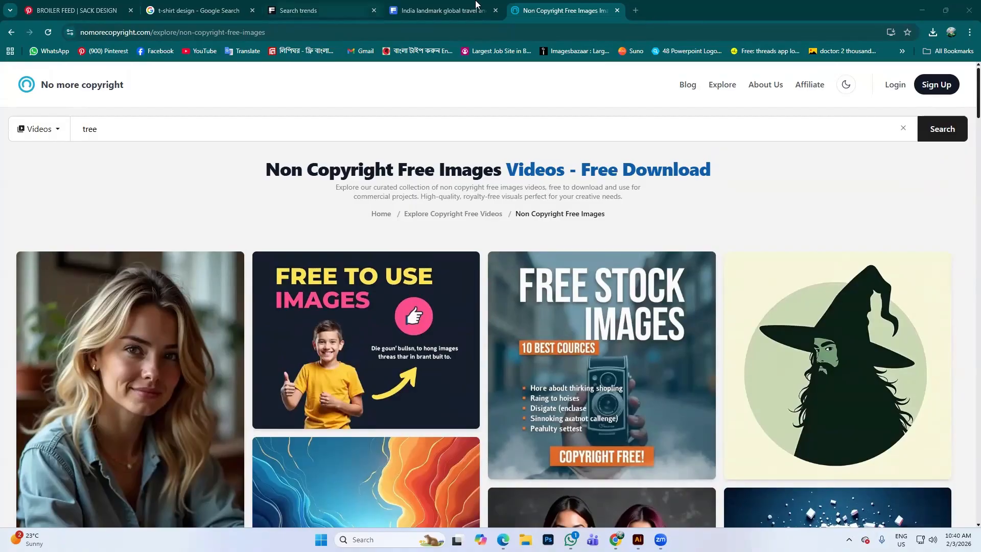
- Close the India landmark vector and No More Copyright tabs and maximize the browser window showing the Freepik Contributor search trends
{"action": "left_click", "coordinate": [473, 5]}
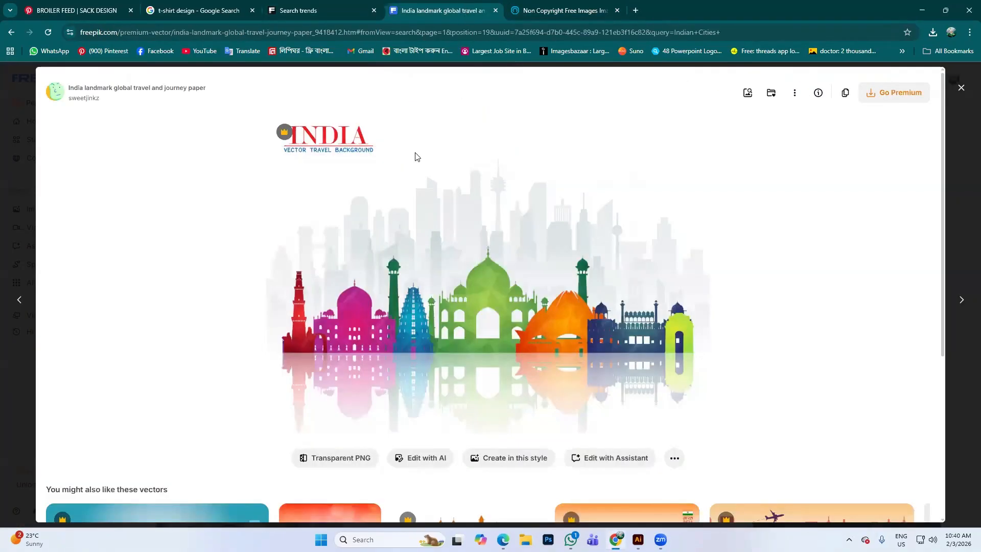
{"action": "left_click", "coordinate": [520, 15]}
{"action": "left_click", "coordinate": [449, 15]}
{"action": "left_click", "coordinate": [495, 10]}
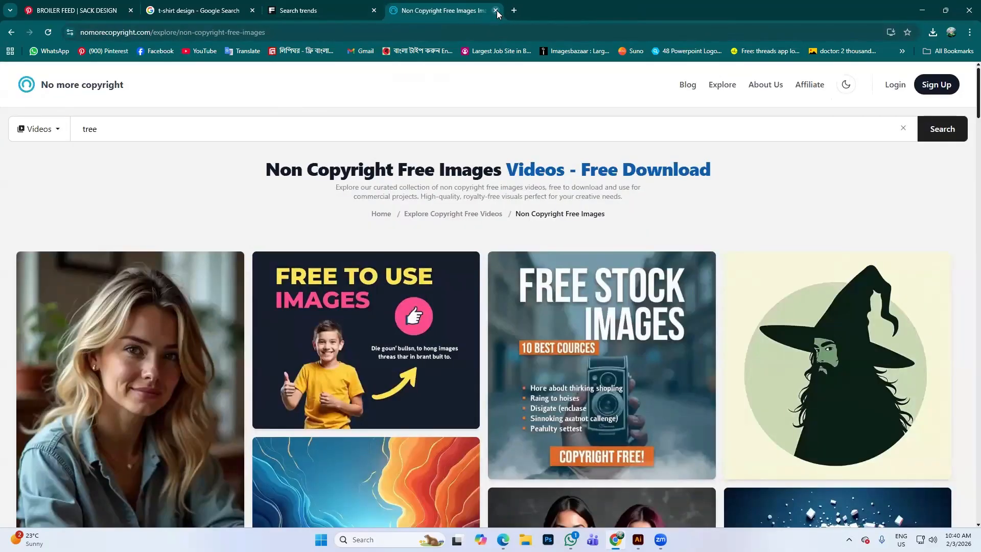
{"action": "double_click", "coordinate": [496, 13]}
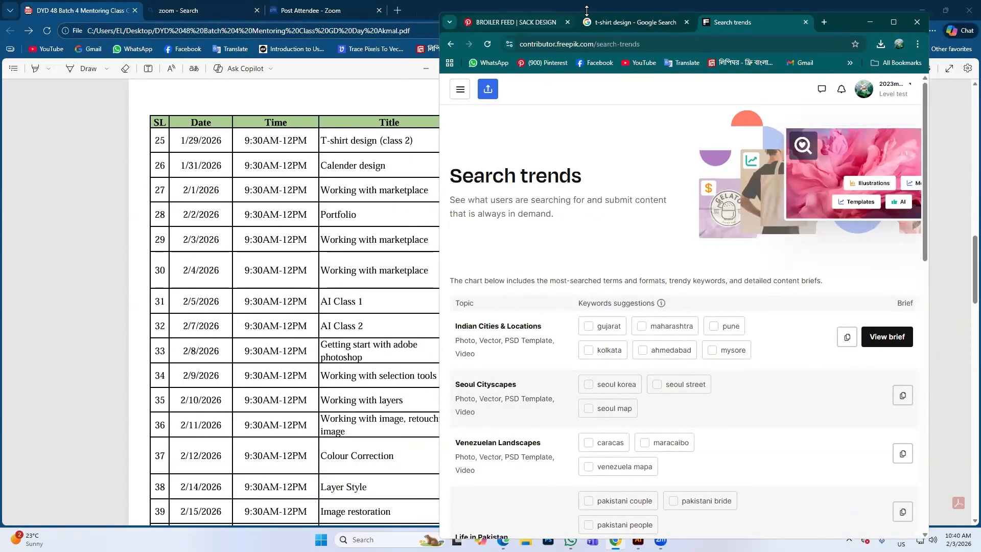
{"action": "left_click", "coordinate": [894, 22]}
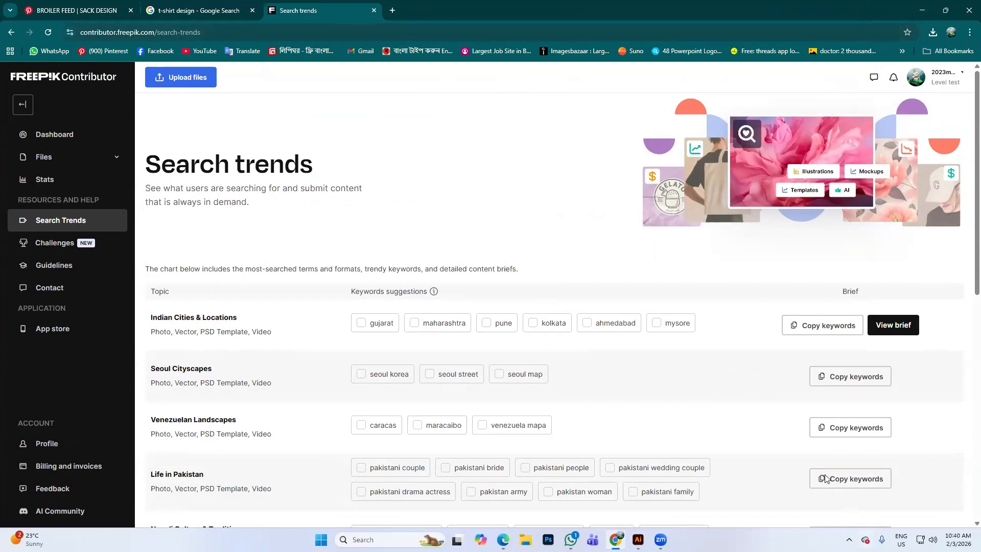
- Find the Life in Bangladesh topic in the search trends and open its Freepik image results
{"action": "scroll", "coordinate": [607, 371], "scroll_direction": "down", "scroll_amount": 2}
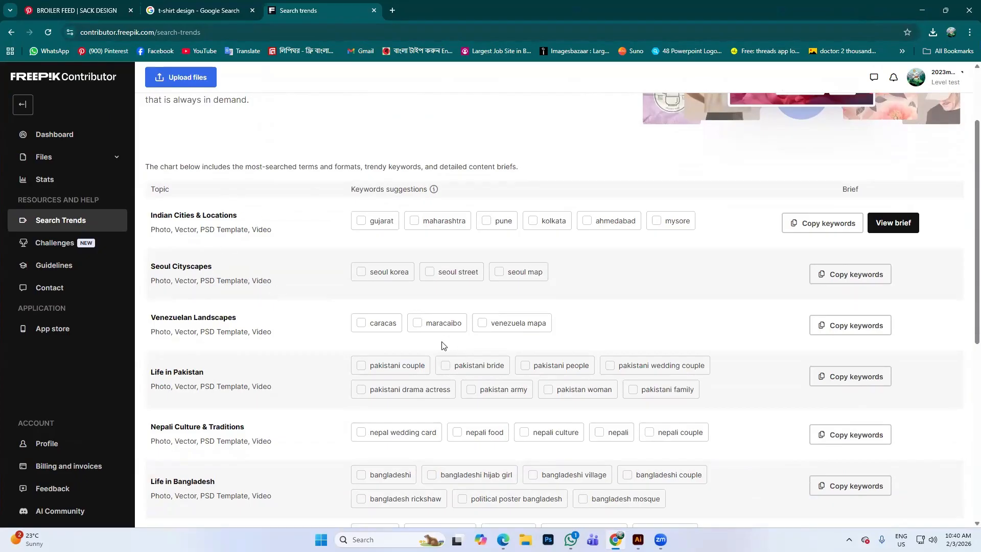
{"action": "scroll", "coordinate": [443, 346], "scroll_direction": "down", "scroll_amount": 2}
{"action": "scroll", "coordinate": [361, 296], "scroll_direction": "down", "scroll_amount": 3}
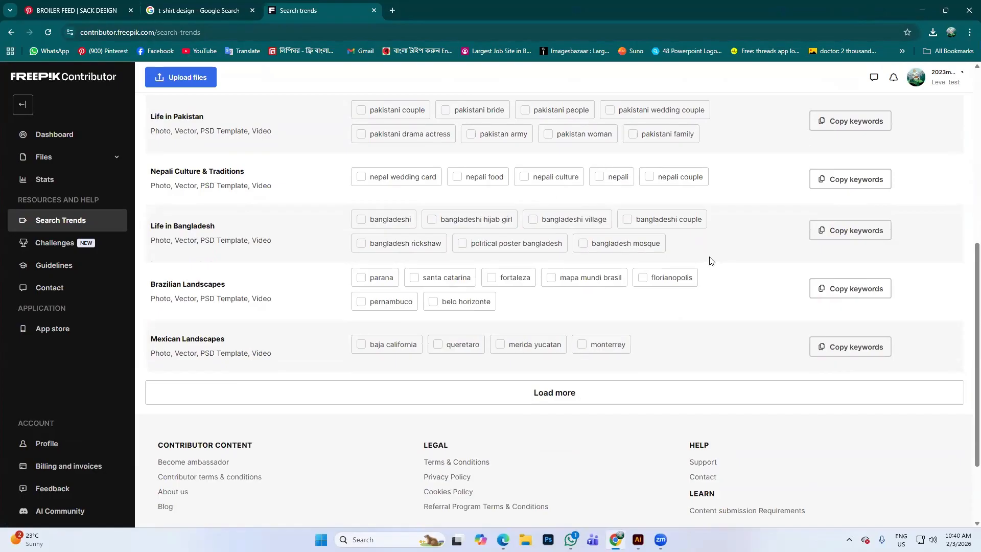
{"action": "left_click", "coordinate": [201, 227]}
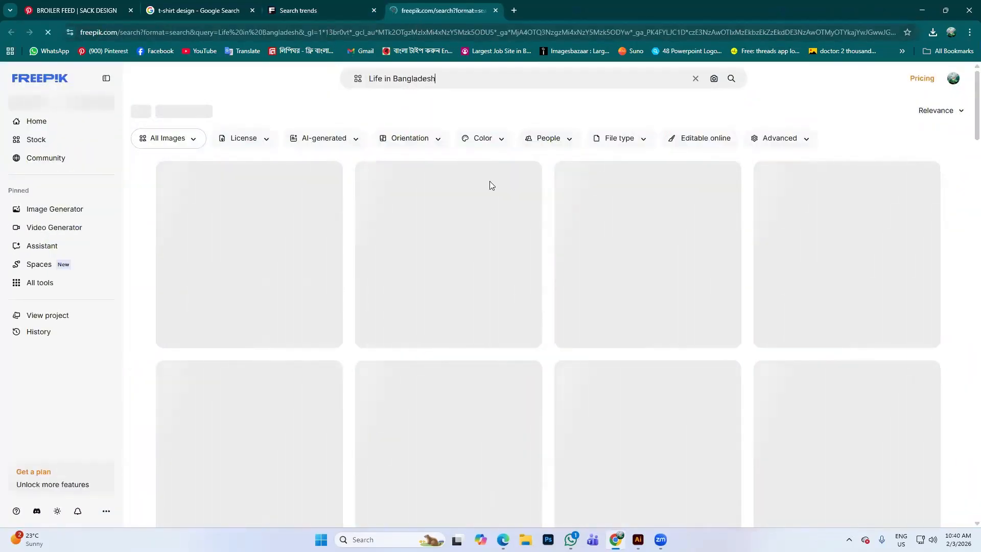
- Examine the Life in Bangladesh results for the subjects, scenes and image styles contributors submit
{"action": "scroll", "coordinate": [686, 259], "scroll_direction": "down", "scroll_amount": 4}
{"action": "scroll", "coordinate": [547, 280], "scroll_direction": "up", "scroll_amount": 4}
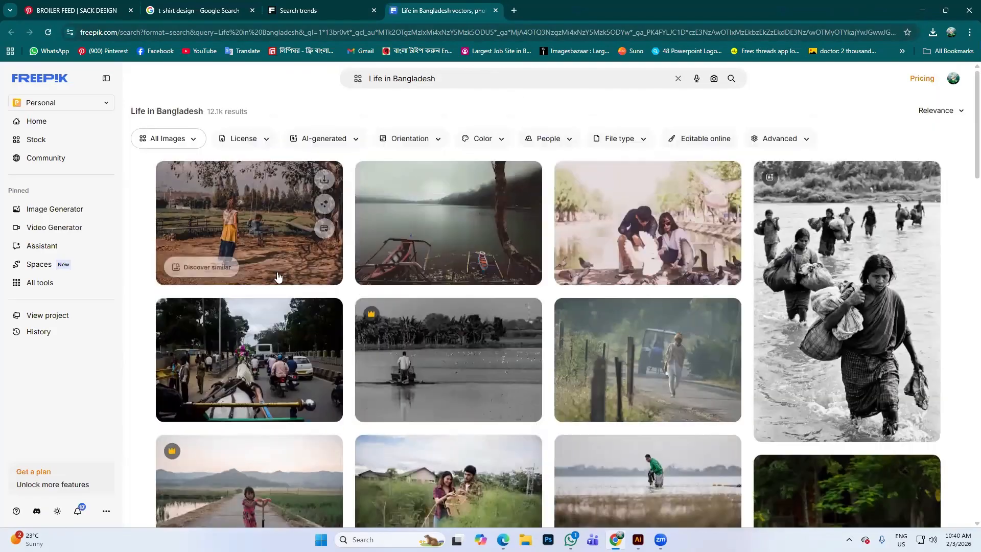
{"action": "scroll", "coordinate": [470, 332], "scroll_direction": "down", "scroll_amount": 10}
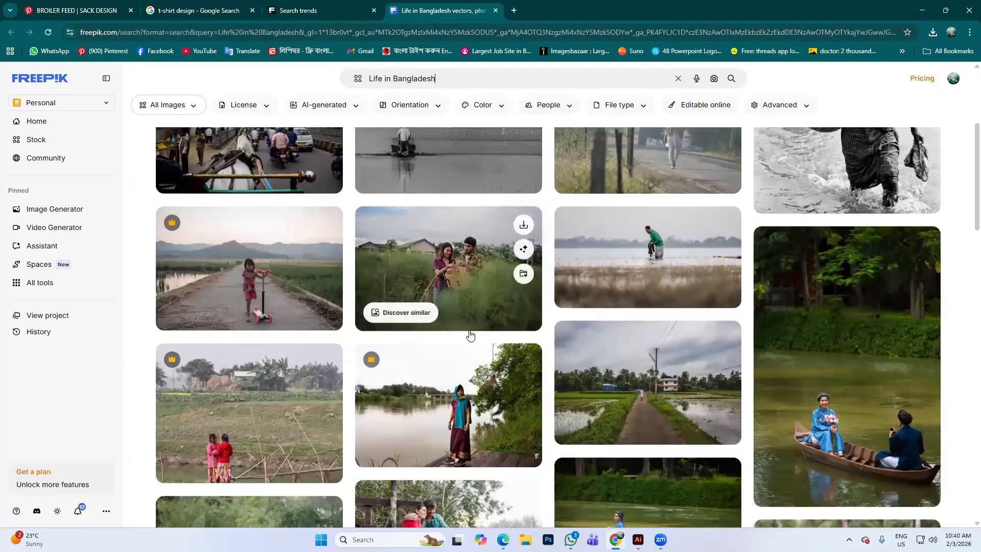
{"action": "scroll", "coordinate": [641, 260], "scroll_direction": "down", "scroll_amount": 10}
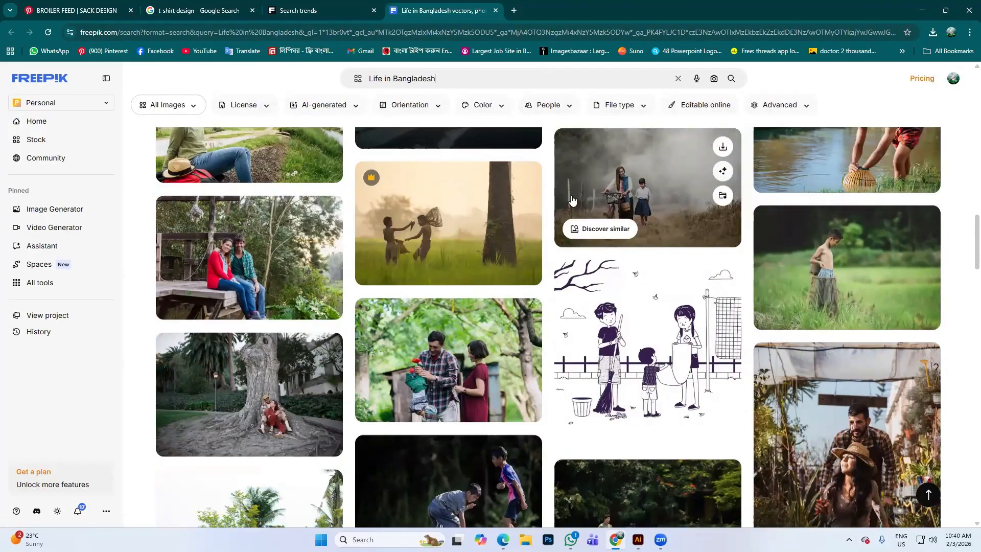
{"action": "scroll", "coordinate": [772, 306], "scroll_direction": "down", "scroll_amount": 2}
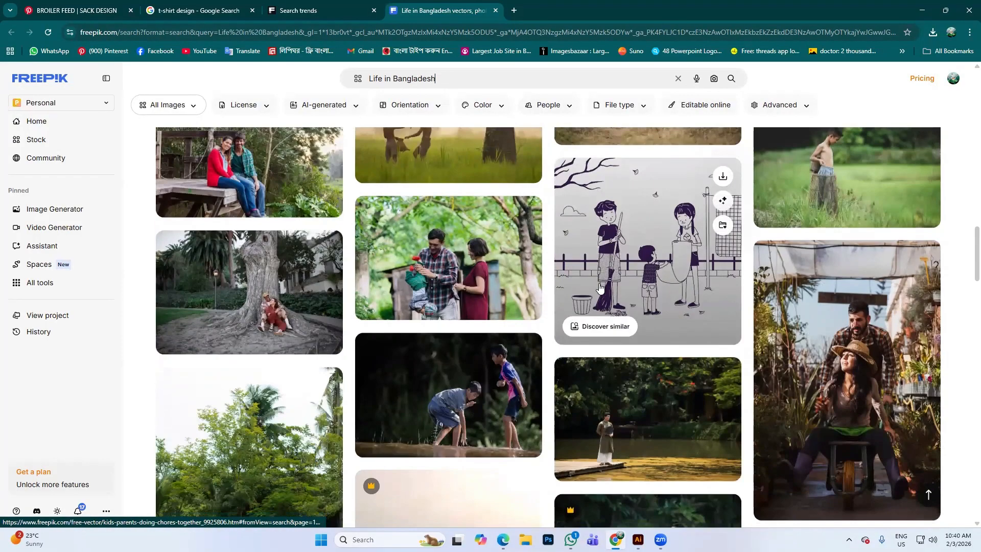
{"action": "scroll", "coordinate": [615, 404], "scroll_direction": "down", "scroll_amount": 10}
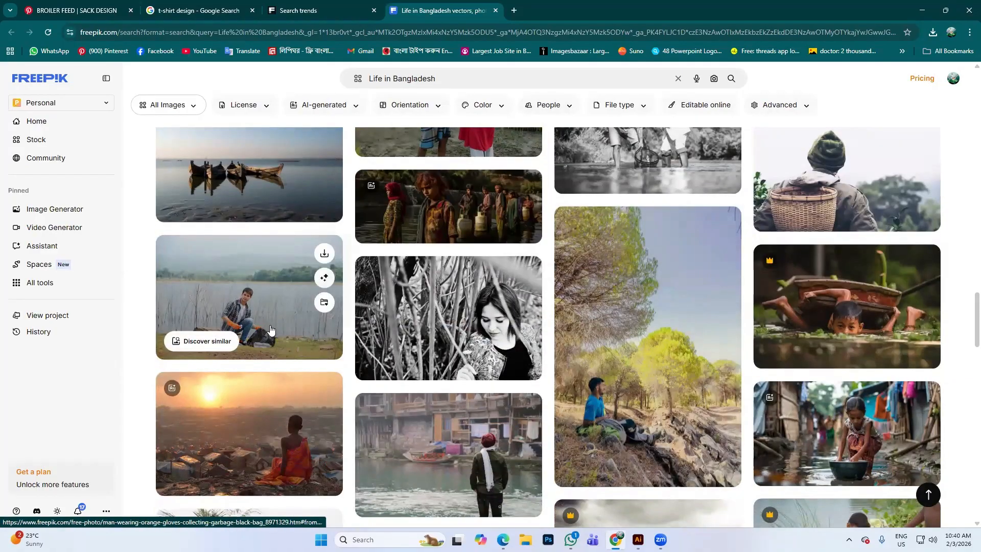
{"action": "scroll", "coordinate": [268, 331], "scroll_direction": "down", "scroll_amount": 4}
{"action": "scroll", "coordinate": [711, 333], "scroll_direction": "down", "scroll_amount": 3}
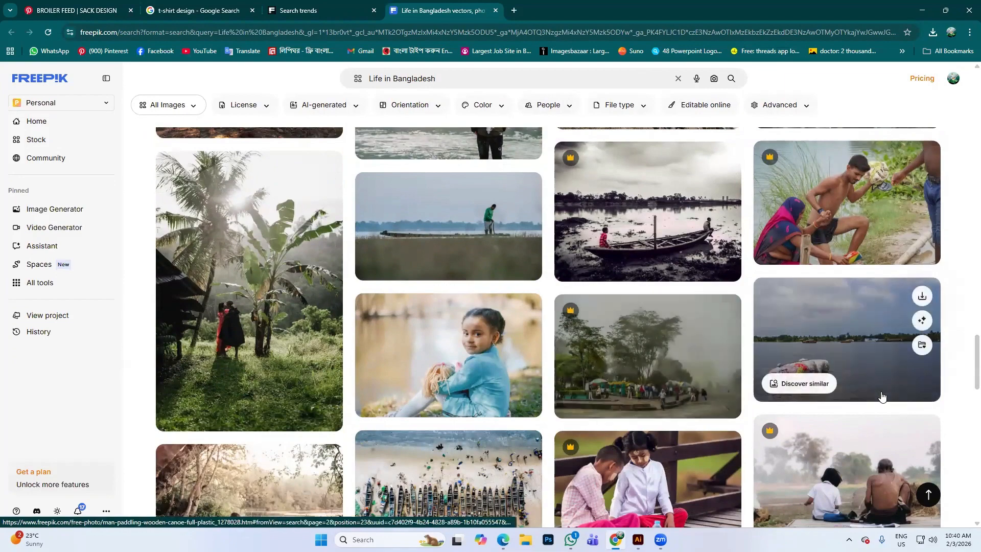
{"action": "scroll", "coordinate": [880, 394], "scroll_direction": "down", "scroll_amount": 3}
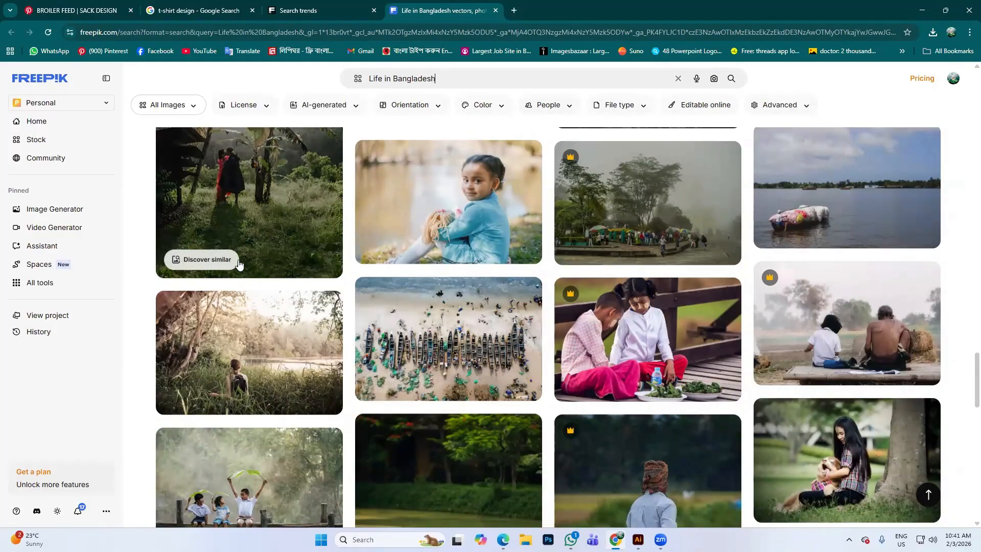
{"action": "scroll", "coordinate": [214, 245], "scroll_direction": "up", "scroll_amount": 5}
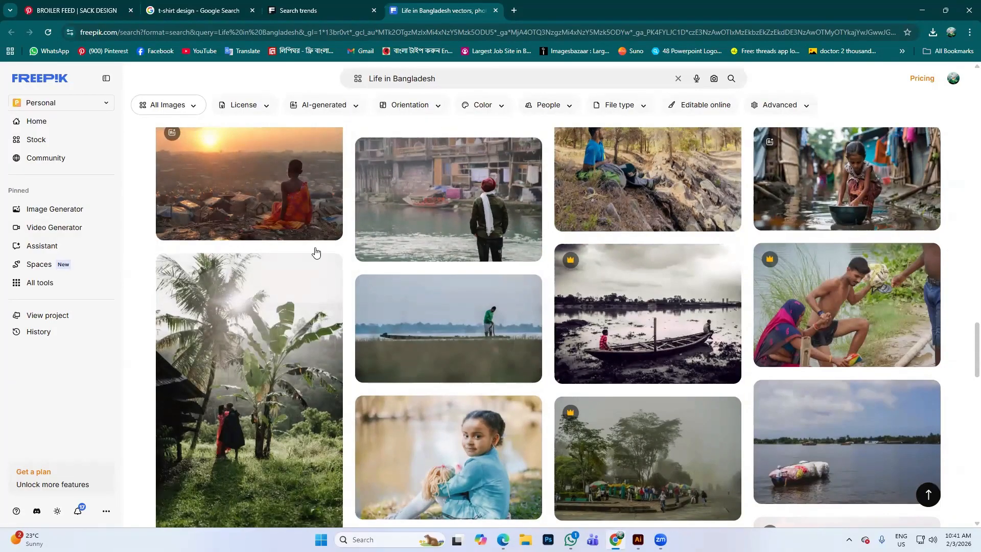
{"action": "scroll", "coordinate": [716, 373], "scroll_direction": "down", "scroll_amount": 1}
{"action": "scroll", "coordinate": [747, 374], "scroll_direction": "down", "scroll_amount": 8}
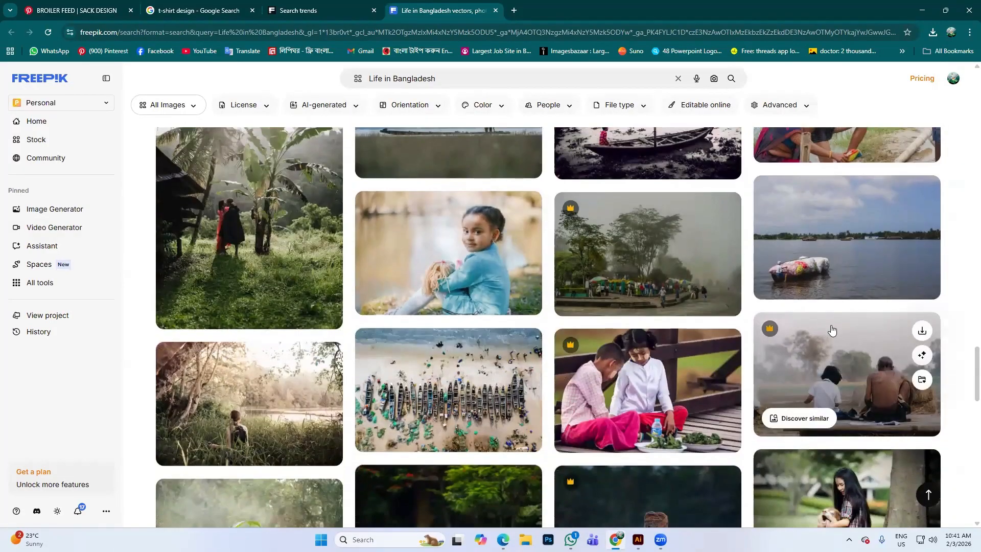
{"action": "scroll", "coordinate": [557, 348], "scroll_direction": "down", "scroll_amount": 4}
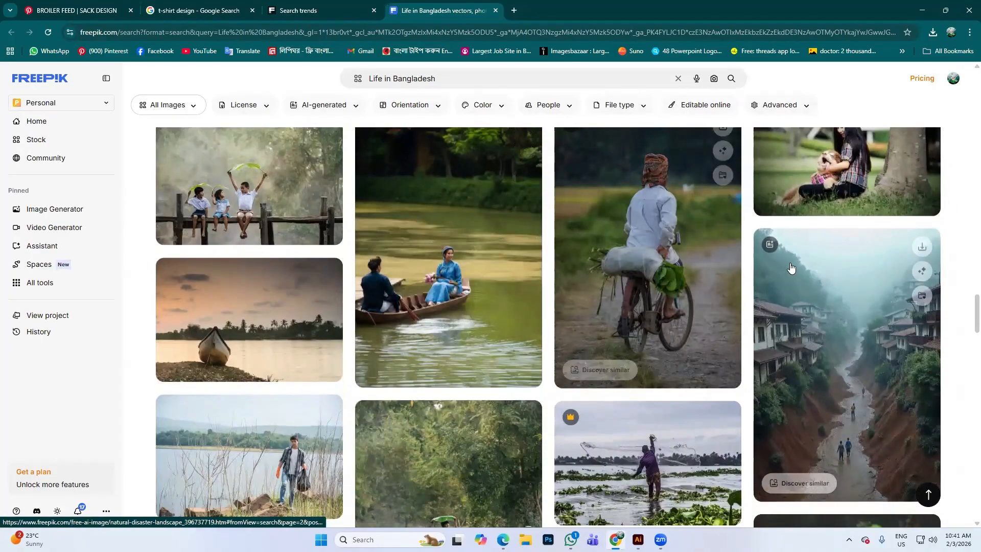
{"action": "scroll", "coordinate": [314, 268], "scroll_direction": "down", "scroll_amount": 6}
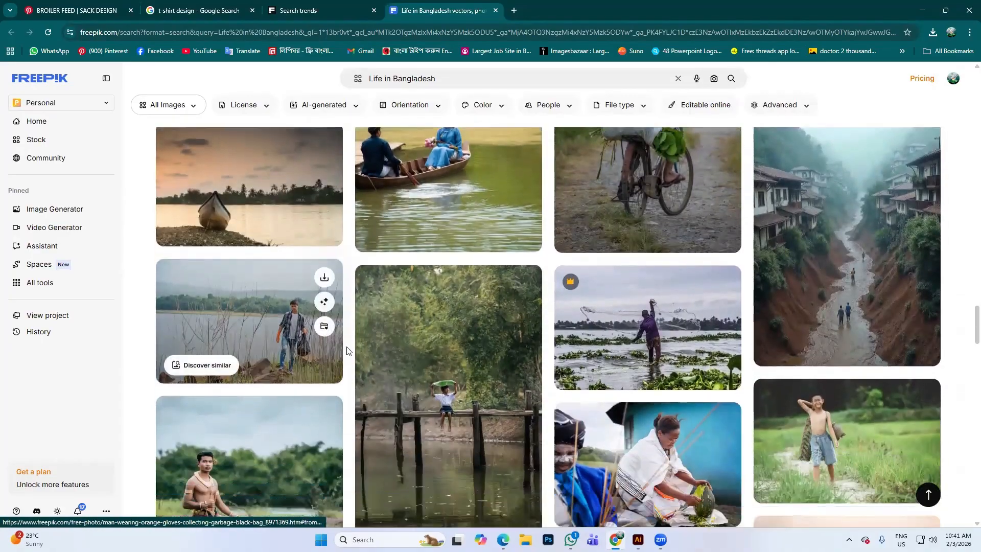
{"action": "scroll", "coordinate": [386, 264], "scroll_direction": "down", "scroll_amount": 4}
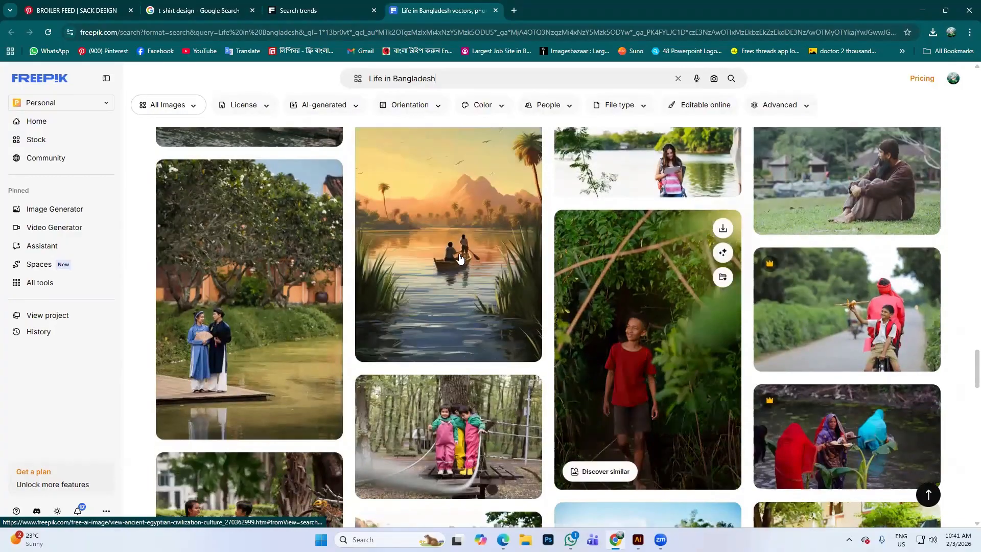
- Open the sunset river boat illustration, check its AI-generated label and close the preview
{"action": "left_click", "coordinate": [459, 261]}
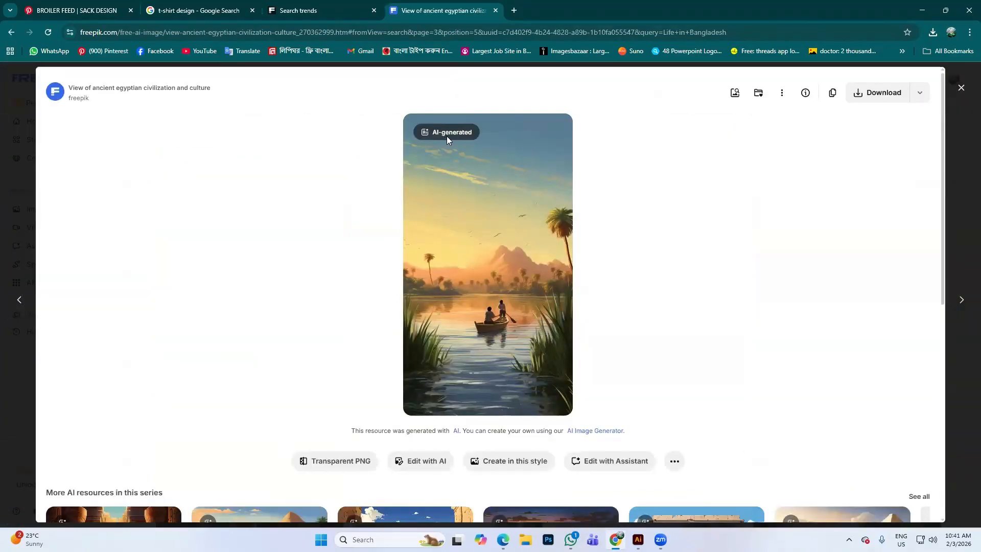
{"action": "left_click_drag", "start_coordinate": [433, 132], "coordinate": [471, 132]}
{"action": "left_click", "coordinate": [961, 88]}
- Review the Life in Bangladesh photos again, comparing the rural, river and village scenes on offer
{"action": "scroll", "coordinate": [516, 307], "scroll_direction": "down", "scroll_amount": 4}
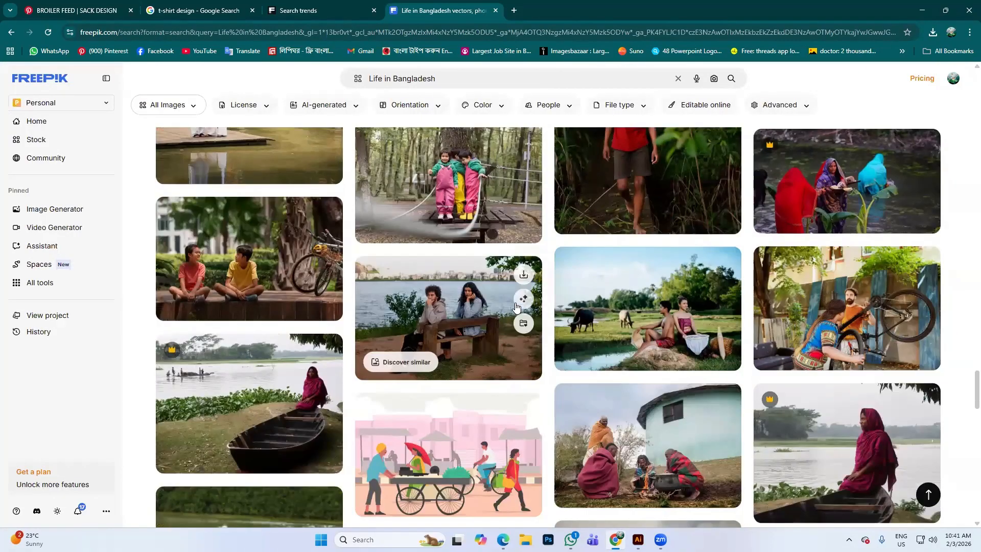
{"action": "scroll", "coordinate": [516, 305], "scroll_direction": "up", "scroll_amount": 5}
{"action": "scroll", "coordinate": [481, 350], "scroll_direction": "up", "scroll_amount": 5}
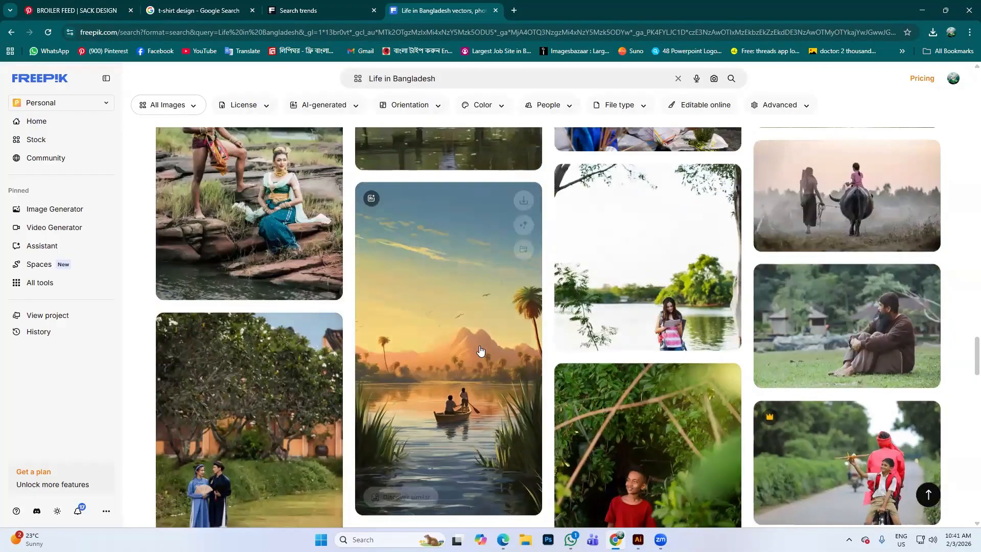
{"action": "scroll", "coordinate": [480, 351], "scroll_direction": "up", "scroll_amount": 4}
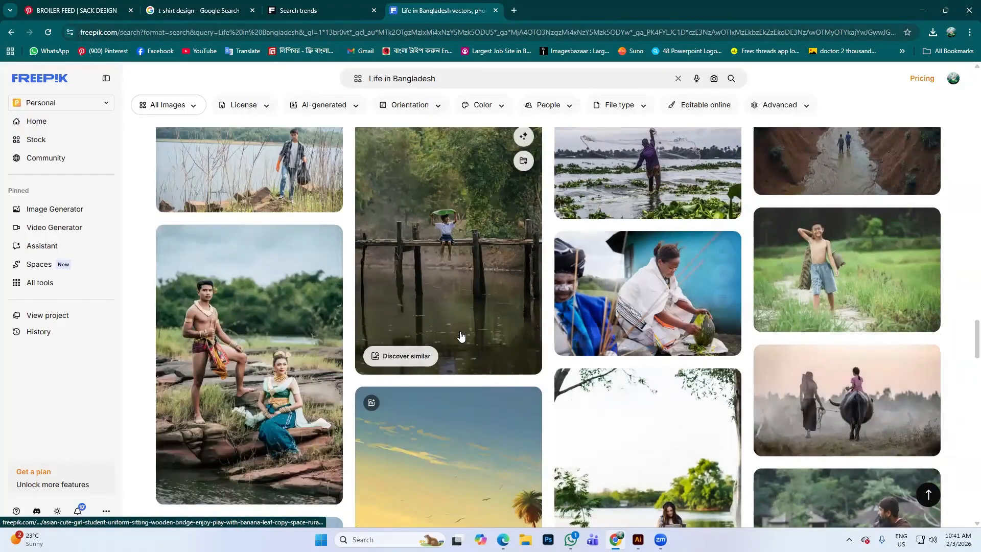
{"action": "scroll", "coordinate": [449, 332], "scroll_direction": "up", "scroll_amount": 6}
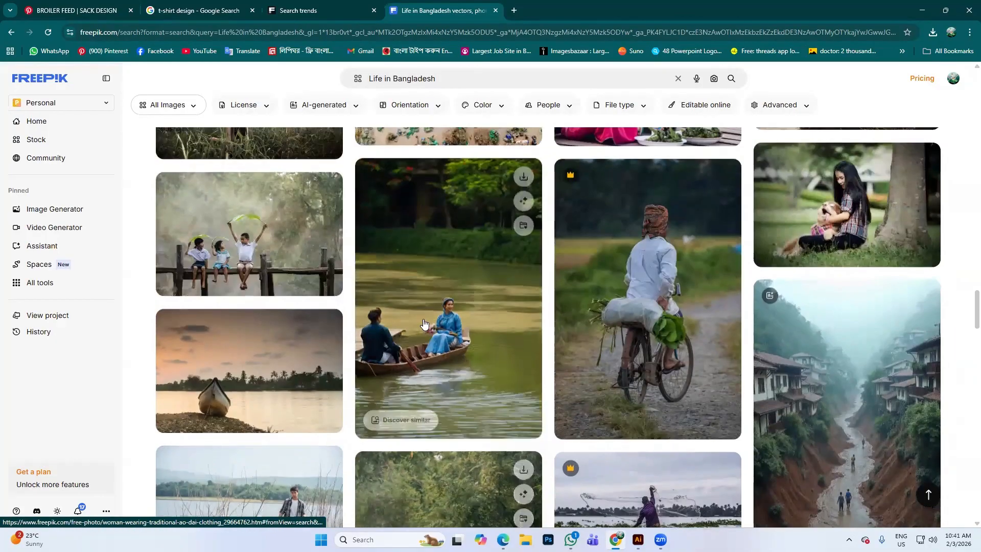
{"action": "scroll", "coordinate": [607, 363], "scroll_direction": "up", "scroll_amount": 4}
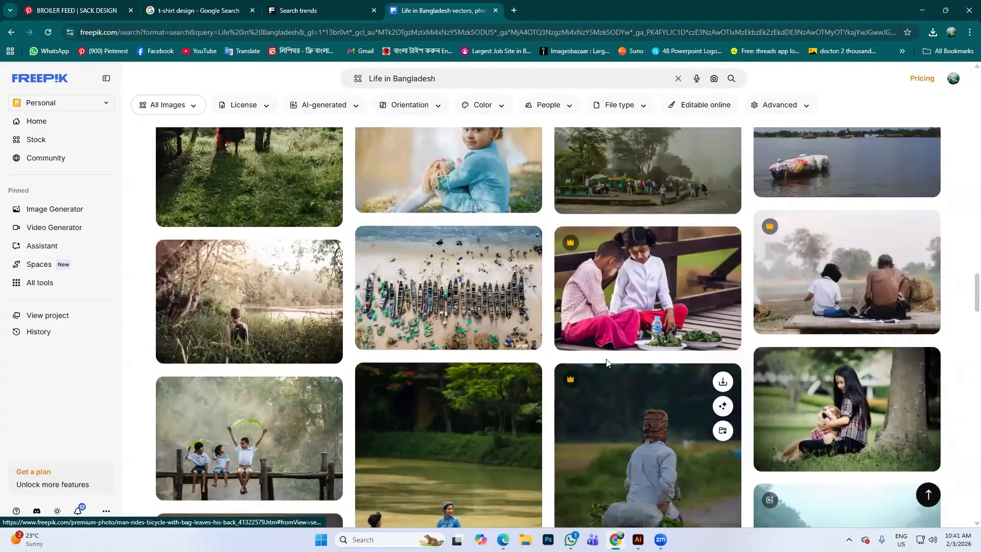
{"action": "scroll", "coordinate": [464, 246], "scroll_direction": "up", "scroll_amount": 1}
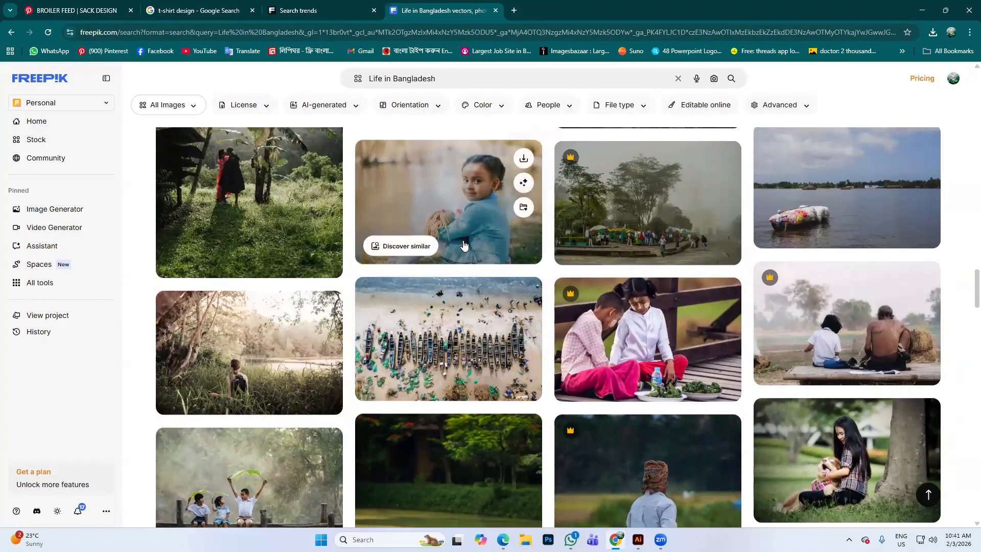
{"action": "scroll", "coordinate": [463, 245], "scroll_direction": "up", "scroll_amount": 5}
{"action": "scroll", "coordinate": [652, 229], "scroll_direction": "up", "scroll_amount": 1}
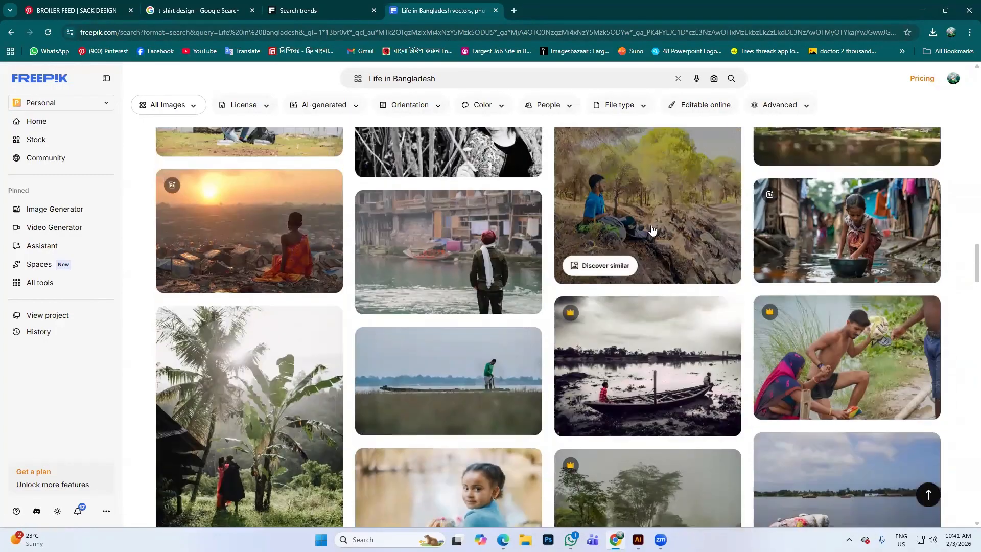
{"action": "scroll", "coordinate": [651, 229], "scroll_direction": "up", "scroll_amount": 1}
{"action": "scroll", "coordinate": [465, 287], "scroll_direction": "up", "scroll_amount": 5}
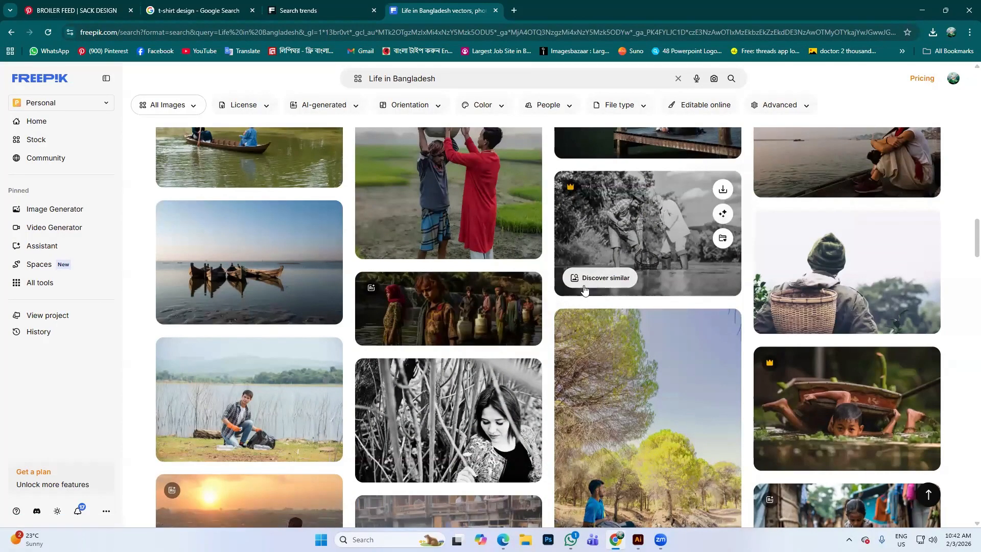
{"action": "scroll", "coordinate": [308, 309], "scroll_direction": "up", "scroll_amount": 3}
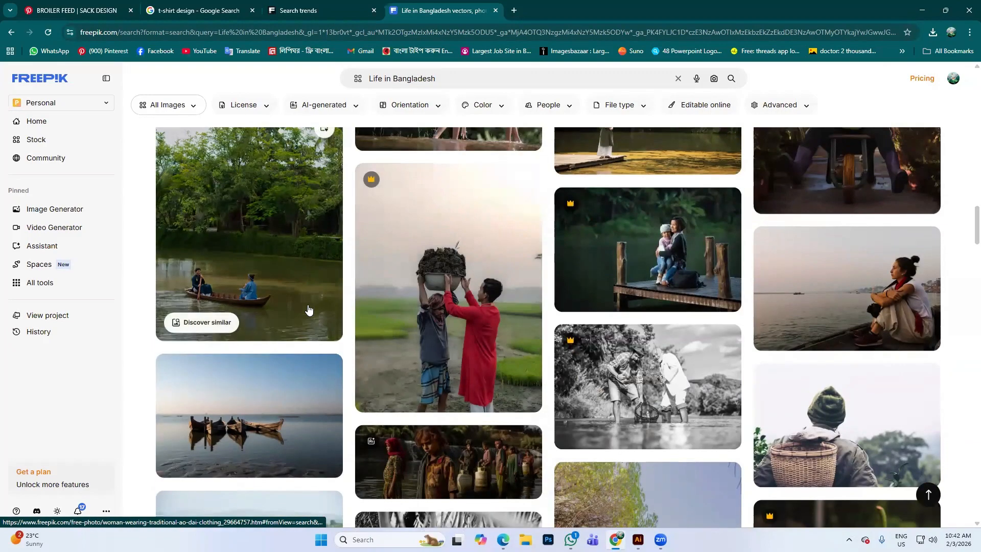
{"action": "scroll", "coordinate": [309, 309], "scroll_direction": "up", "scroll_amount": 3}
{"action": "scroll", "coordinate": [418, 274], "scroll_direction": "up", "scroll_amount": 1}
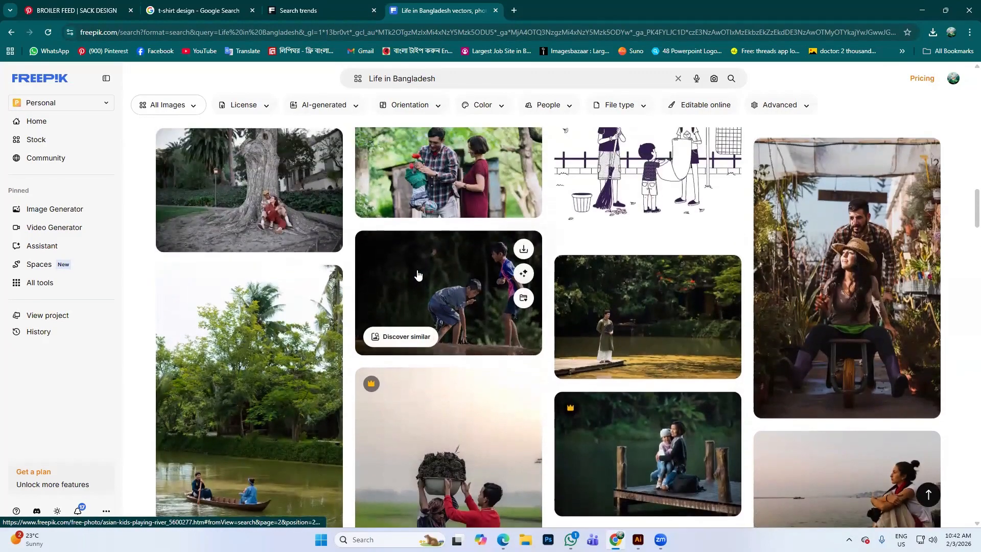
{"action": "scroll", "coordinate": [417, 275], "scroll_direction": "up", "scroll_amount": 5}
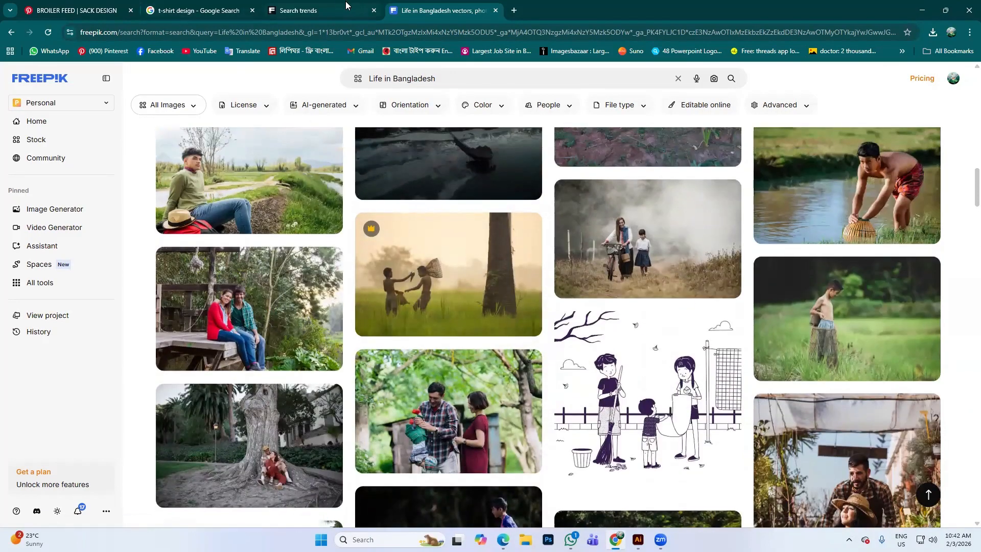
- Return to the Freepik Contributor panel, open the Dashboard and expand the Files section
{"action": "left_click", "coordinate": [346, 6]}
{"action": "scroll", "coordinate": [46, 145], "scroll_direction": "up", "scroll_amount": 3}
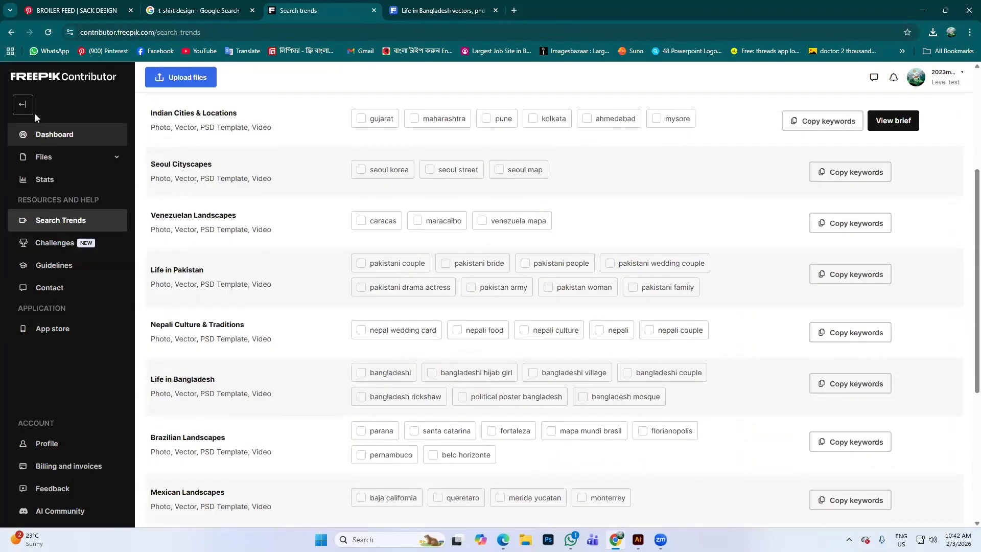
{"action": "left_click", "coordinate": [44, 141]}
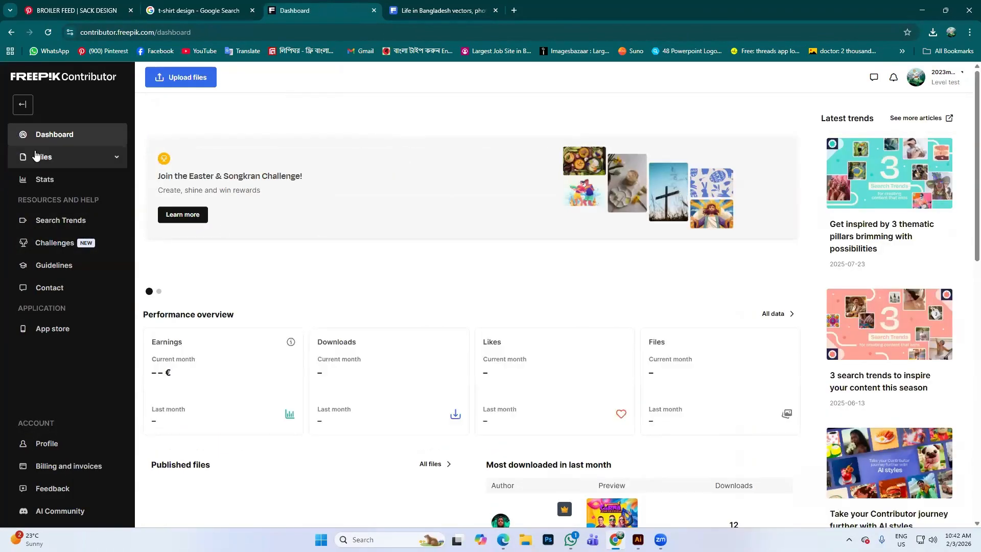
{"action": "left_click", "coordinate": [36, 154]}
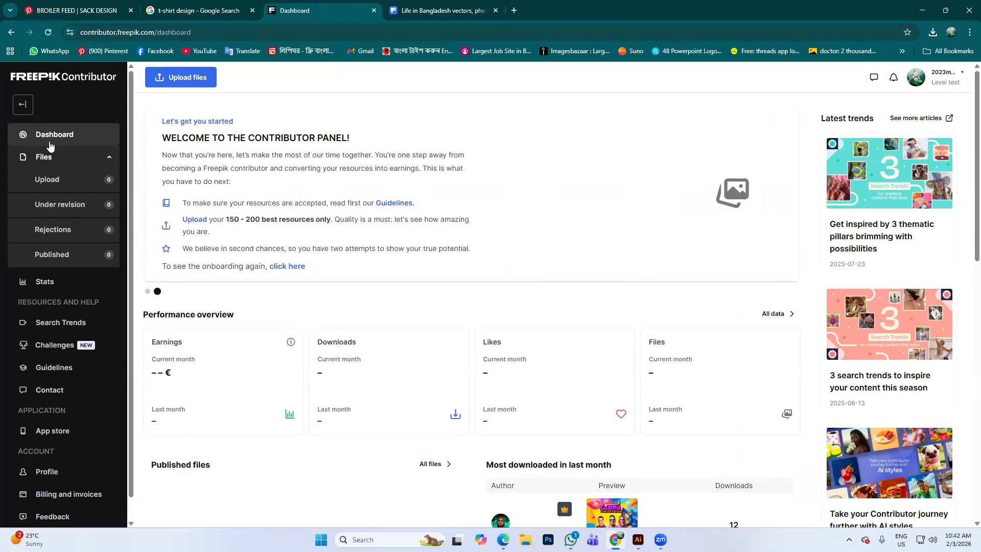
- Open the Upload section under Files, look at the file upload pane, close it and read the 150 - 200 files submission requirement
{"action": "left_click", "coordinate": [53, 180]}
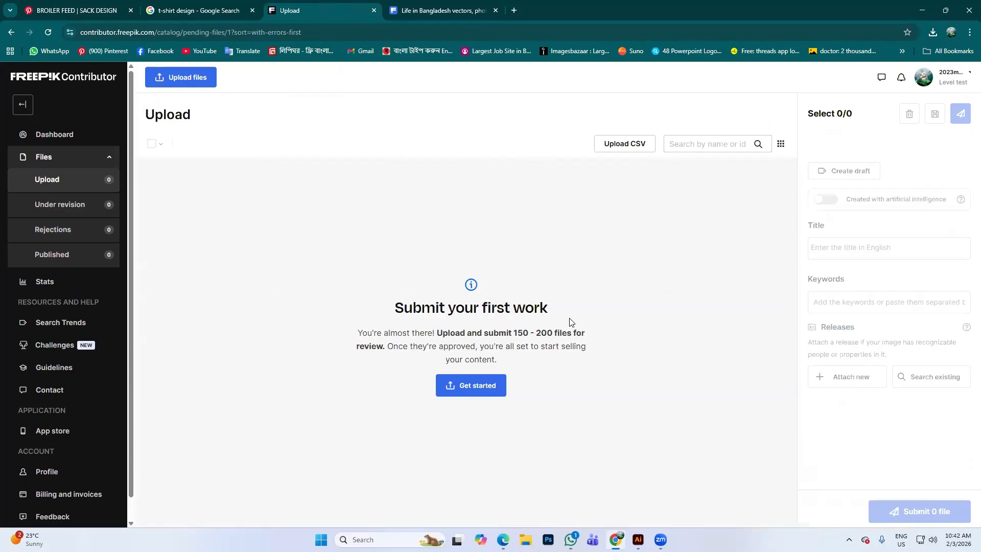
{"action": "left_click", "coordinate": [481, 385]}
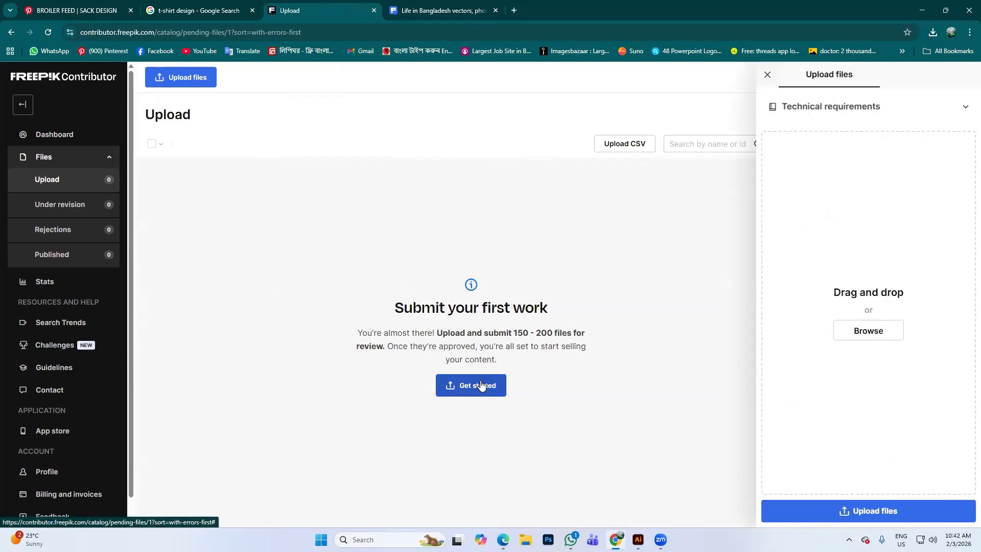
{"action": "left_click", "coordinate": [767, 74]}
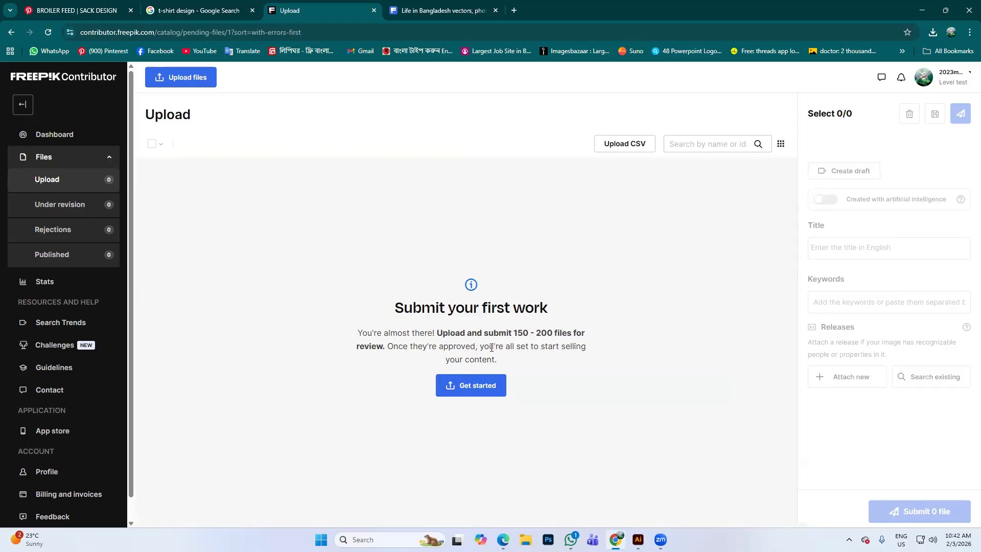
{"action": "left_click_drag", "start_coordinate": [449, 333], "coordinate": [594, 338]}
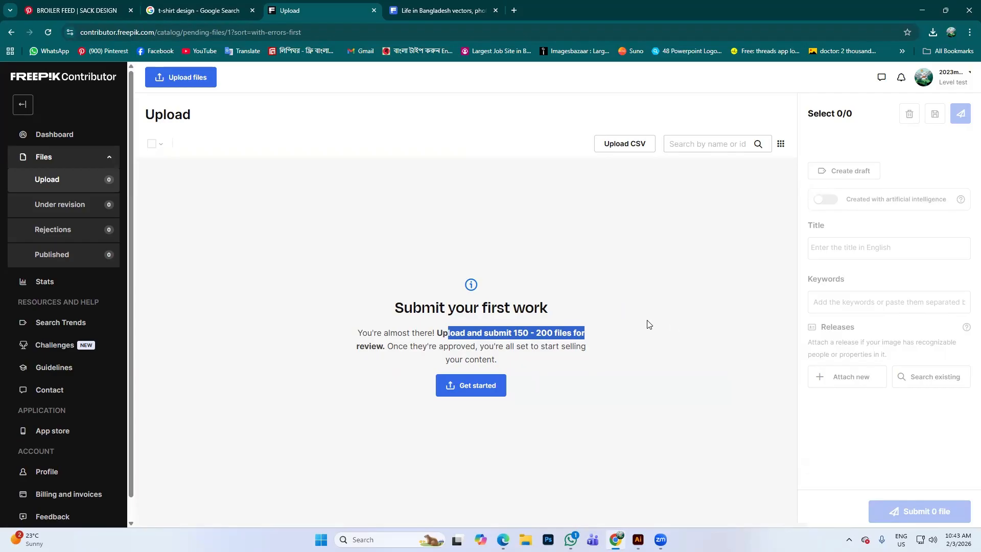
{"action": "left_click", "coordinate": [523, 331]}
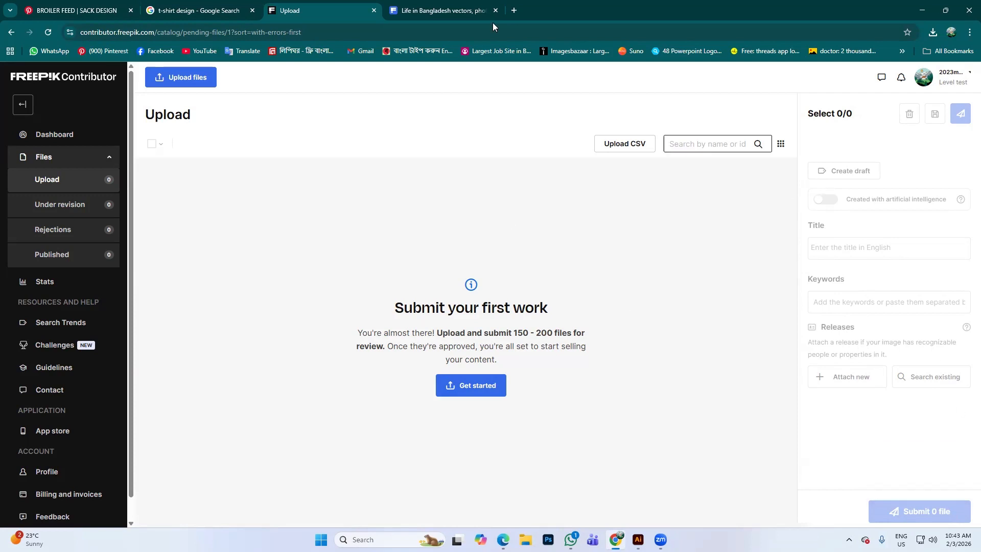
- Close the Contributor page and look over the Life in Bangladesh results and Freepik's list of all tools
{"action": "left_click", "coordinate": [374, 10]}
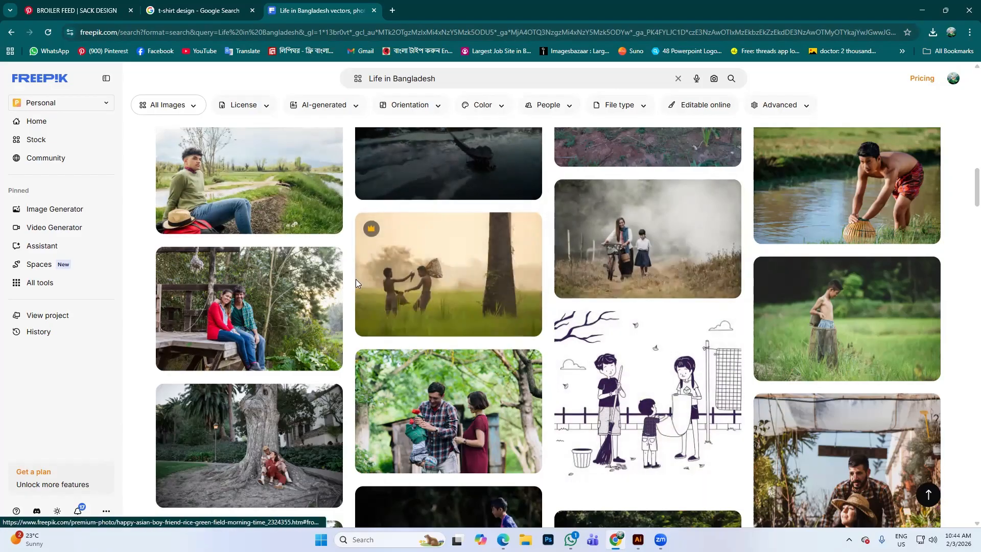
{"action": "scroll", "coordinate": [355, 279], "scroll_direction": "down", "scroll_amount": 2}
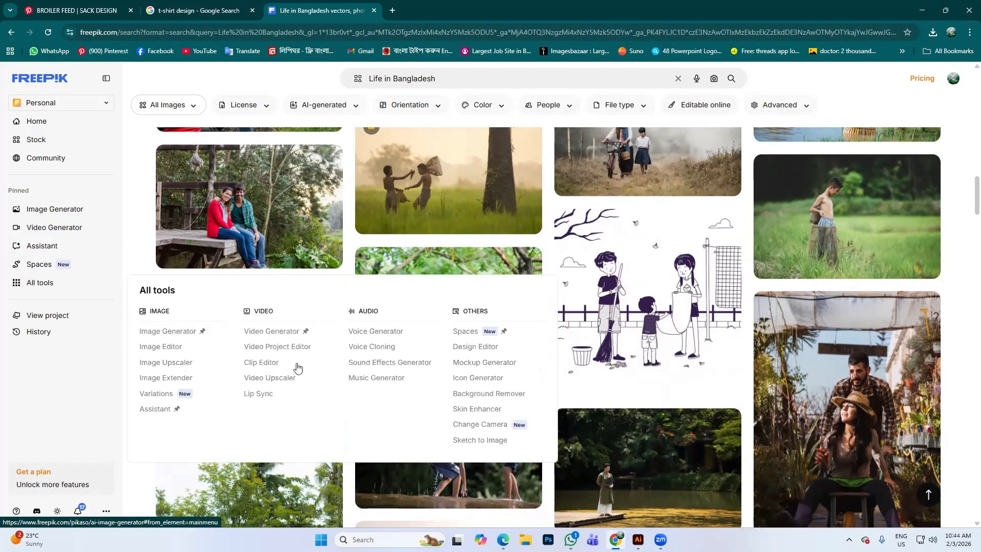
{"action": "scroll", "coordinate": [493, 351], "scroll_direction": "down", "scroll_amount": 2}
{"action": "scroll", "coordinate": [683, 309], "scroll_direction": "up", "scroll_amount": 5}
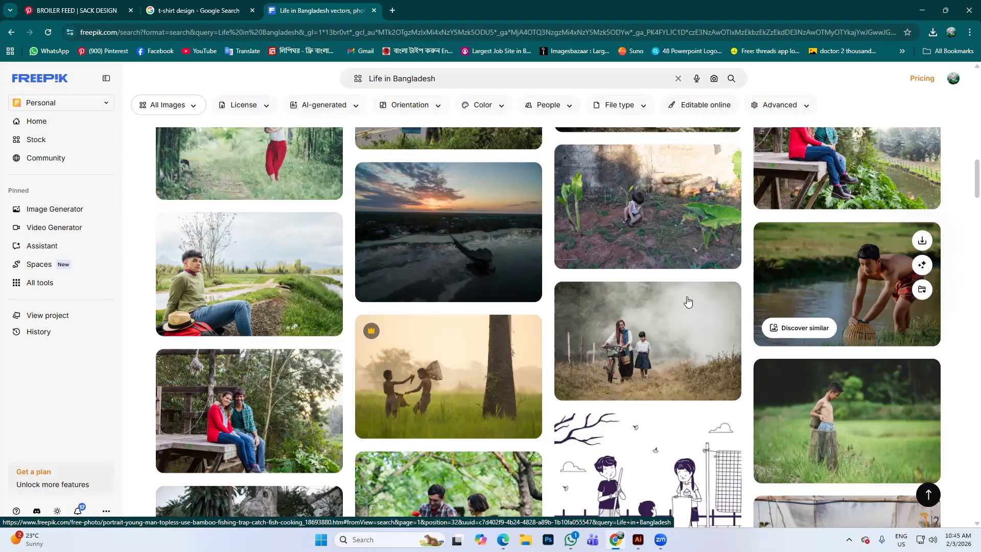
- Search Google for "ai studio" in a new browser tab and open the Google AI Studio site
{"action": "key", "text": "ctrl+t"}
{"action": "left_click", "coordinate": [415, 207]}
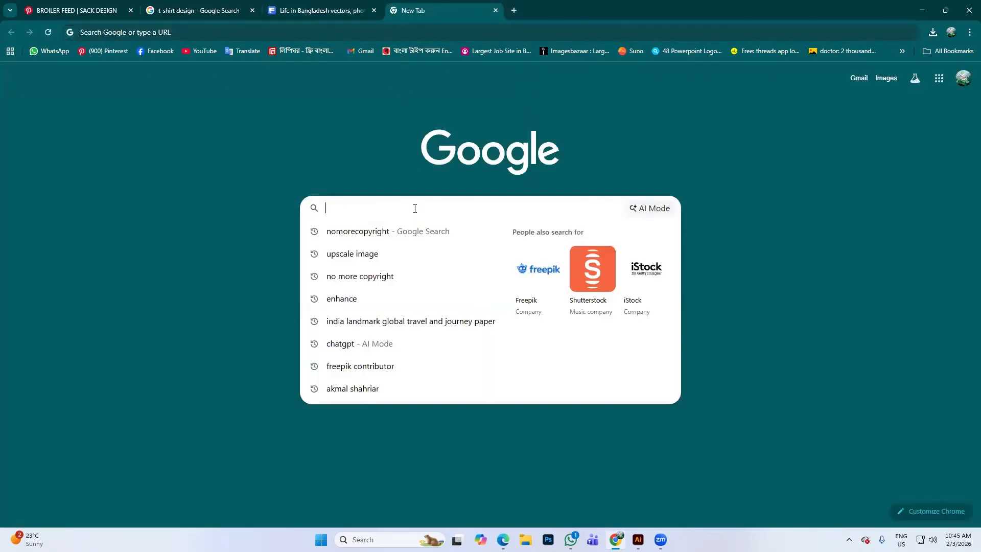
{"action": "type", "text": "aiu s"}
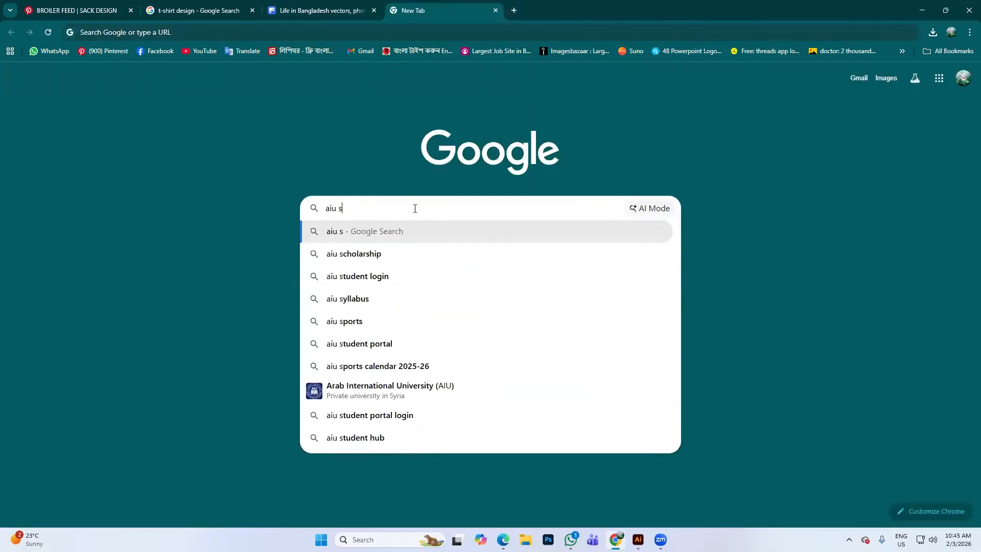
{"action": "type", "text": "d"}
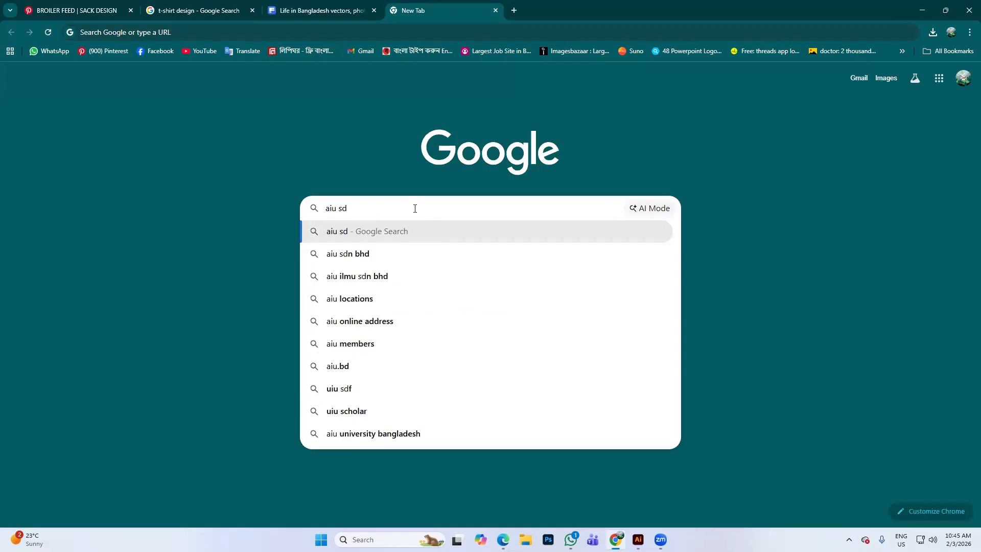
{"action": "key", "text": "BackSpace"}
{"action": "type", "text": "r"}
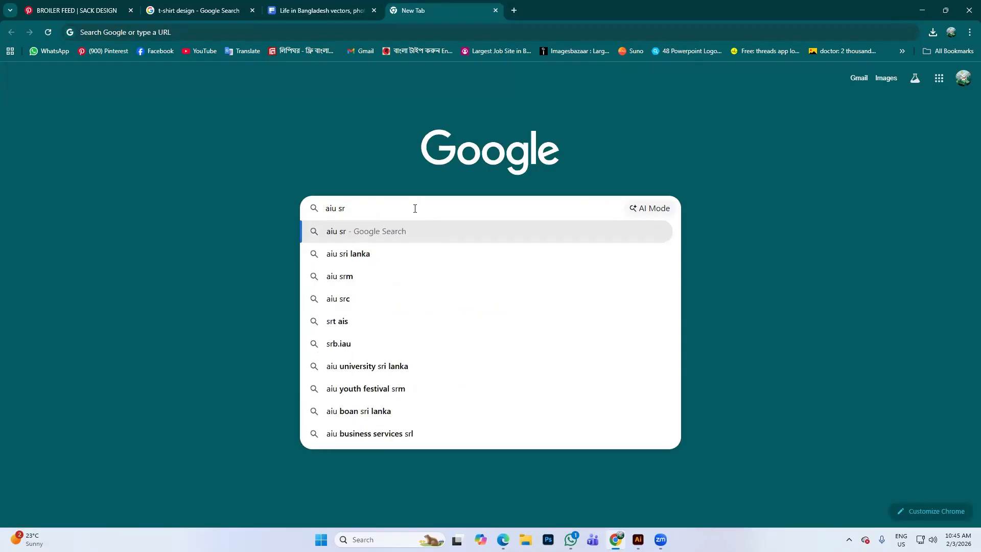
{"action": "key", "text": "BackSpace"}
{"action": "type", "text": "tdio"}
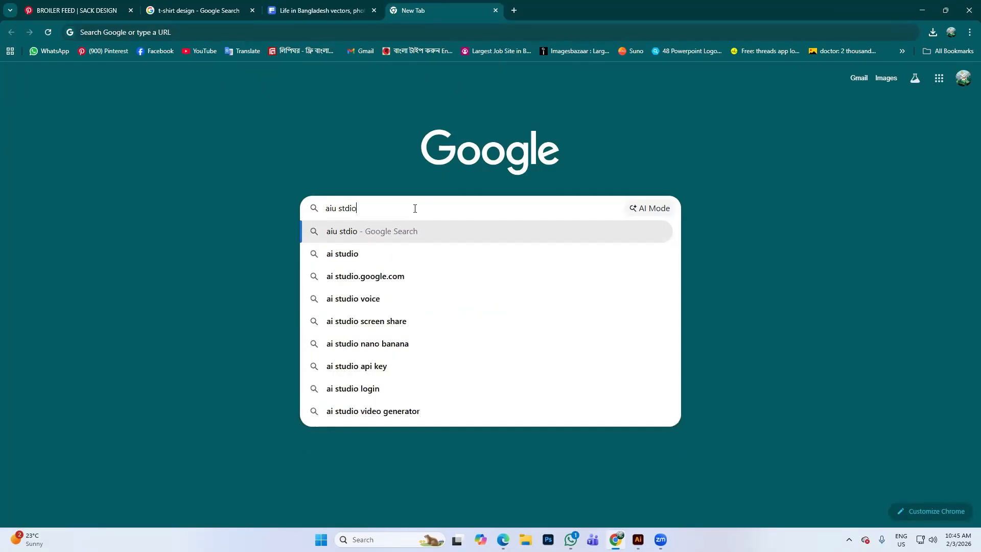
{"action": "left_click", "coordinate": [443, 251]}
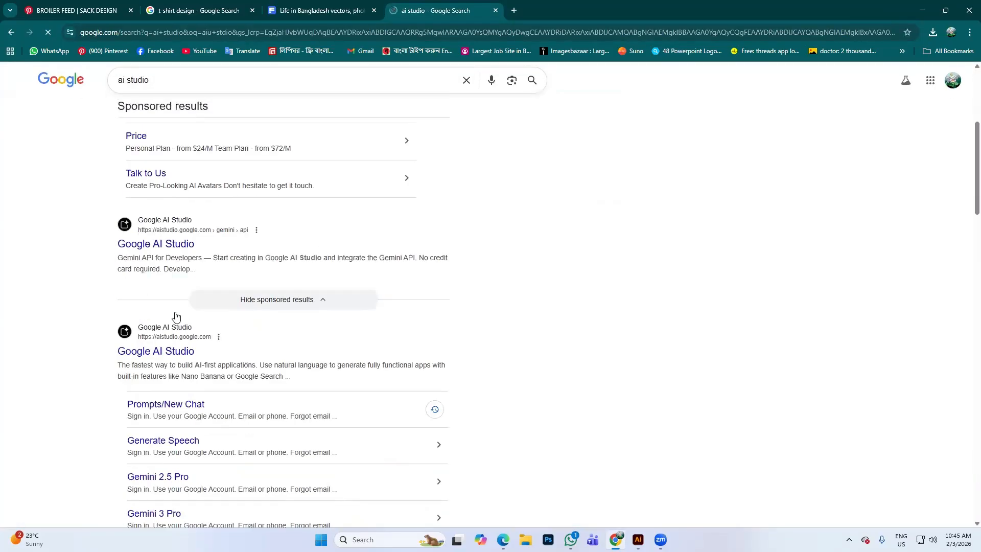
{"action": "scroll", "coordinate": [163, 296], "scroll_direction": "down", "scroll_amount": 5}
{"action": "left_click", "coordinate": [162, 245]}
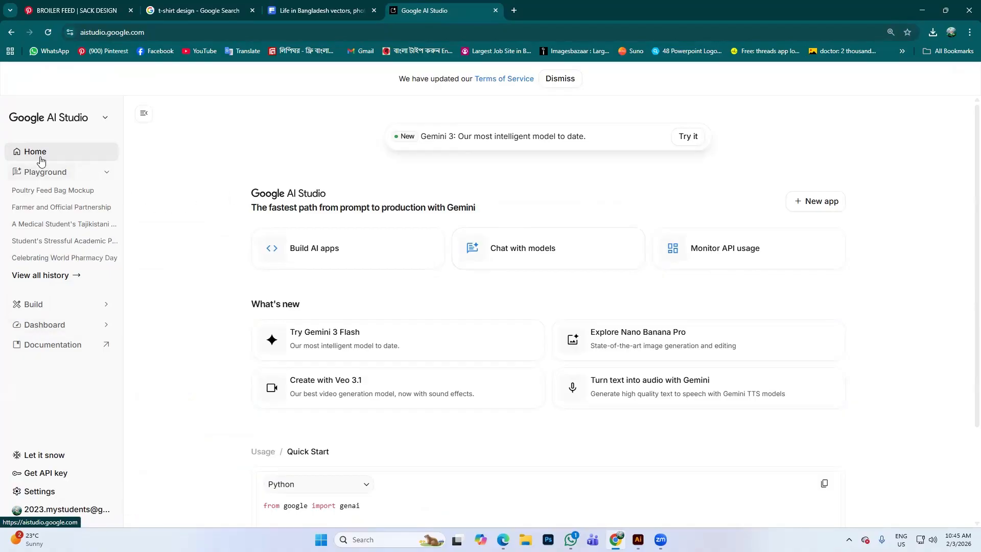
- Open the Text to Speech models in the Playground and check the Media resolution and Thinking level options without changing them
{"action": "left_click", "coordinate": [69, 181]}
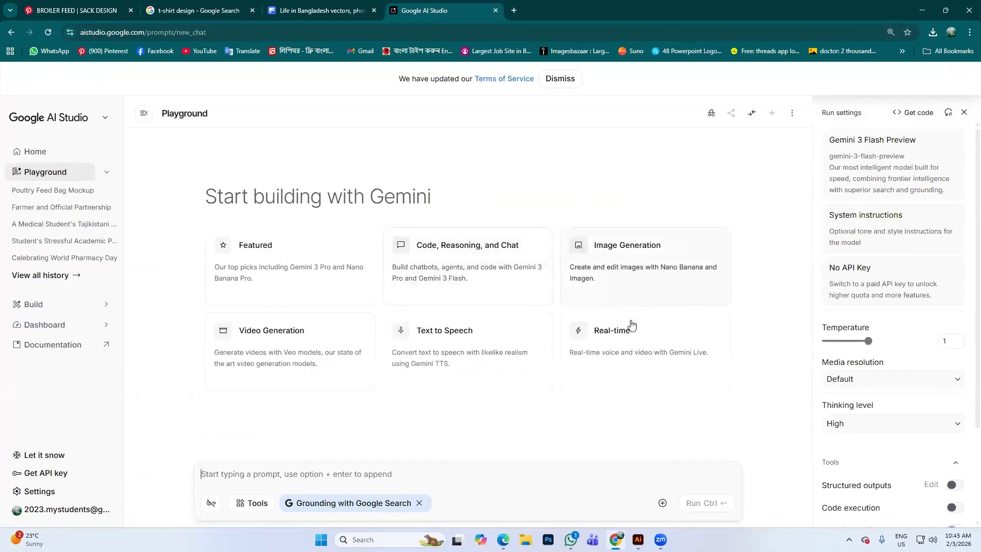
{"action": "left_click", "coordinate": [460, 357]}
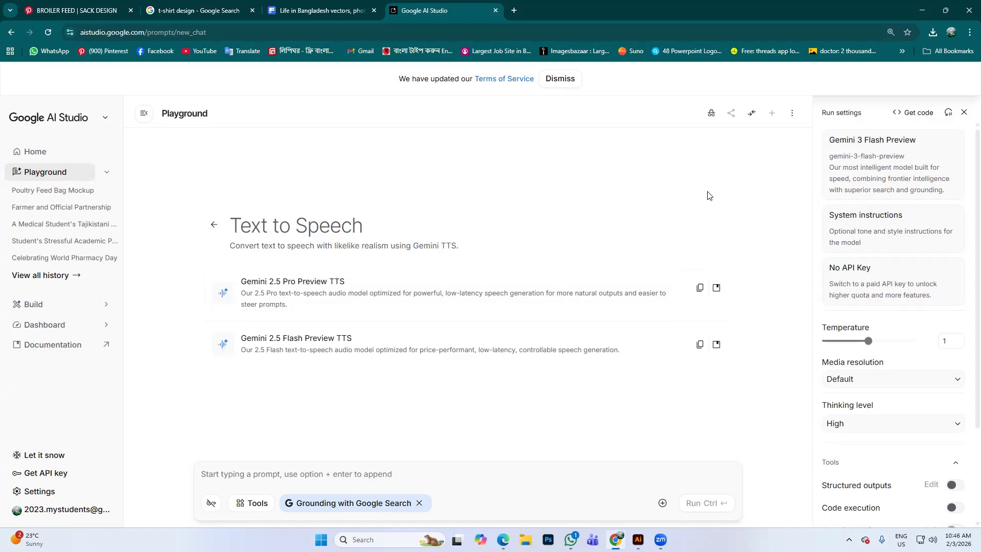
{"action": "left_click", "coordinate": [917, 379]}
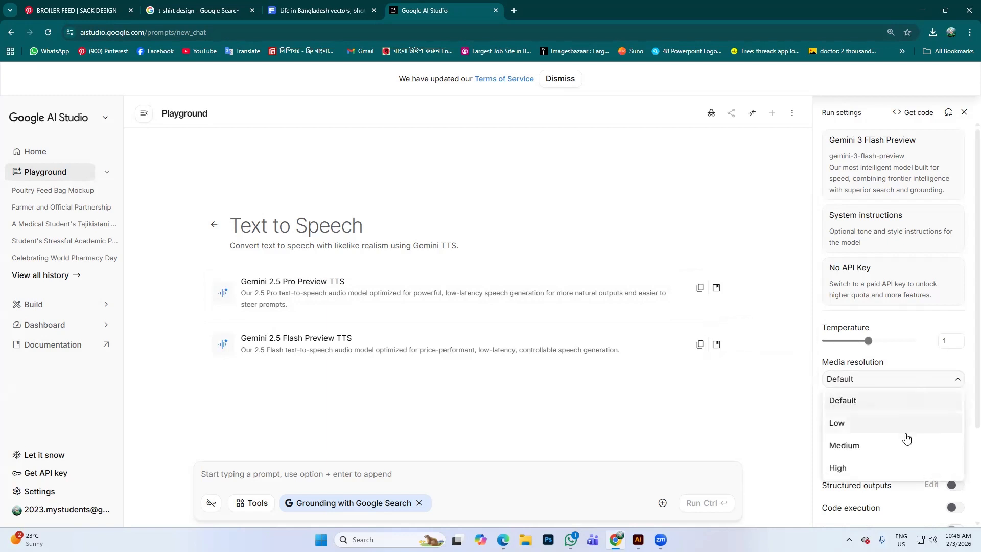
{"action": "left_click", "coordinate": [913, 394]}
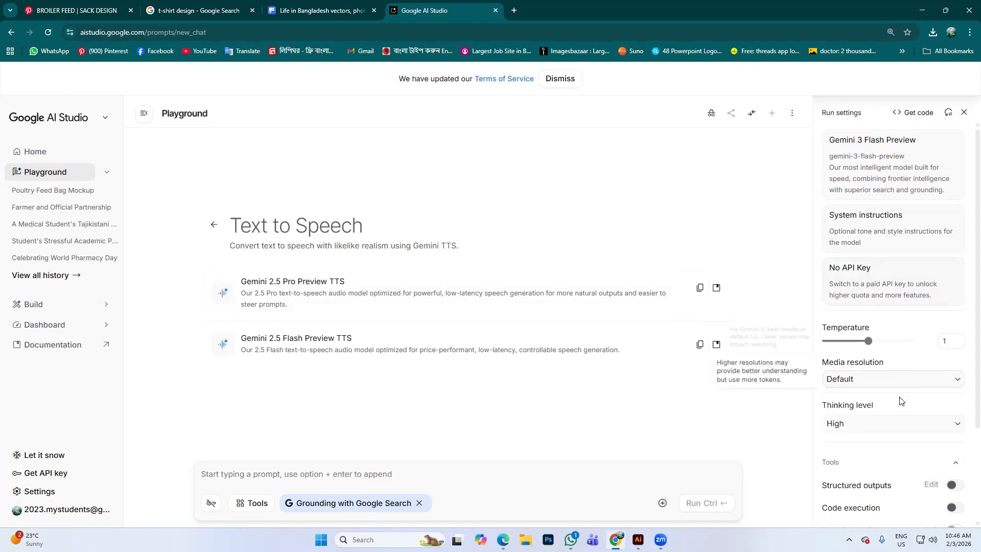
{"action": "left_click", "coordinate": [902, 428]}
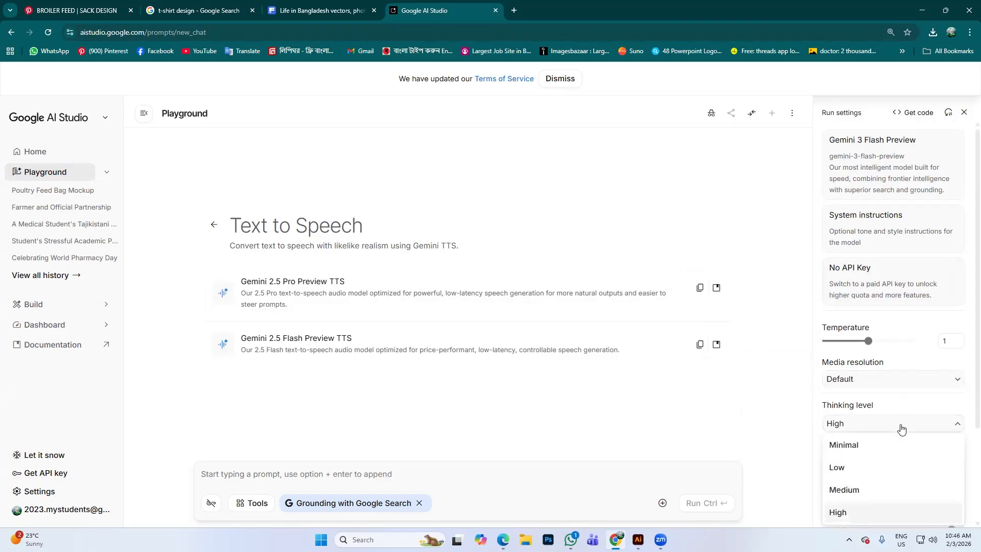
{"action": "left_click", "coordinate": [901, 428]}
{"action": "left_click", "coordinate": [882, 379]}
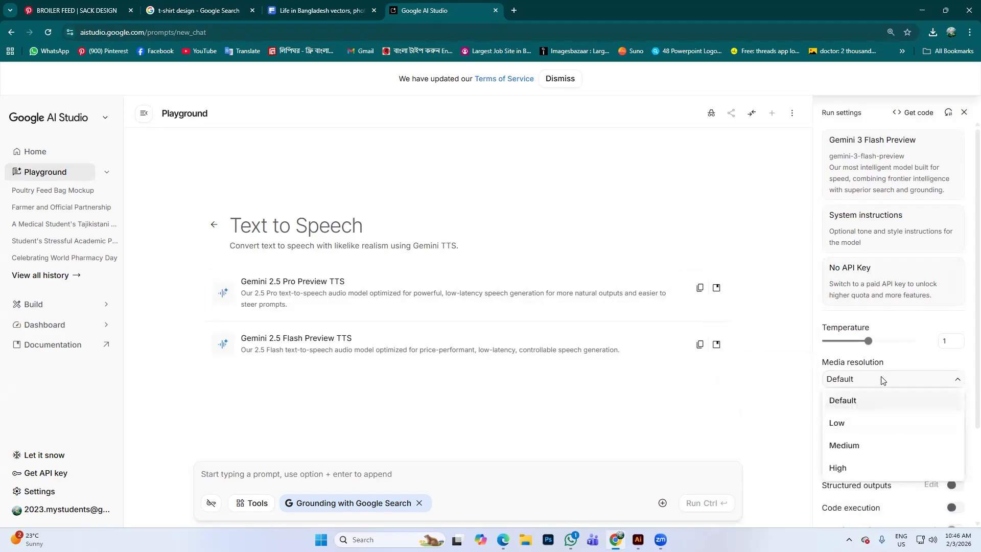
{"action": "left_click", "coordinate": [886, 382]}
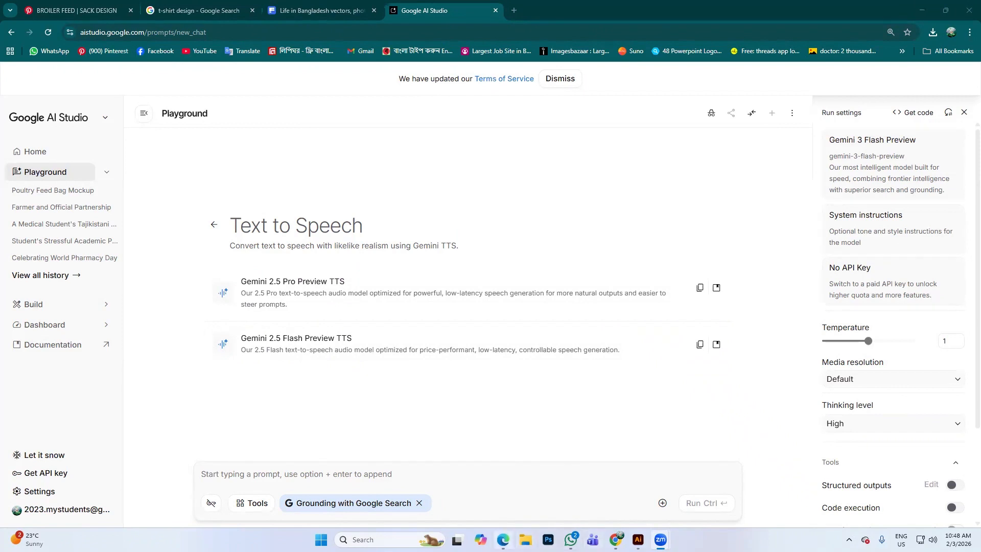
- Switch to the class schedule PDF in Microsoft Edge and review the topic details for classes 28 to 30
{"action": "left_click", "coordinate": [503, 540]}
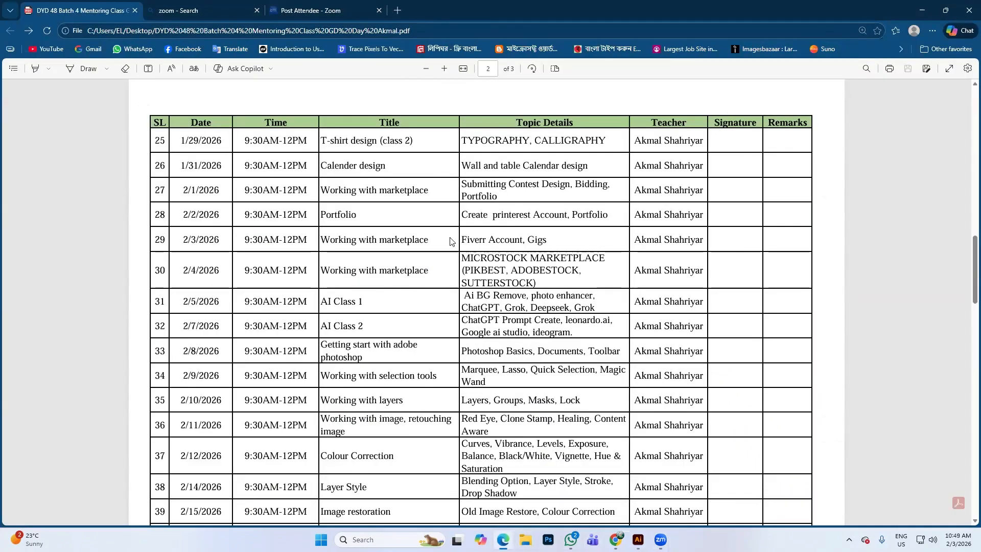
{"action": "left_click_drag", "start_coordinate": [462, 215], "coordinate": [607, 213]}
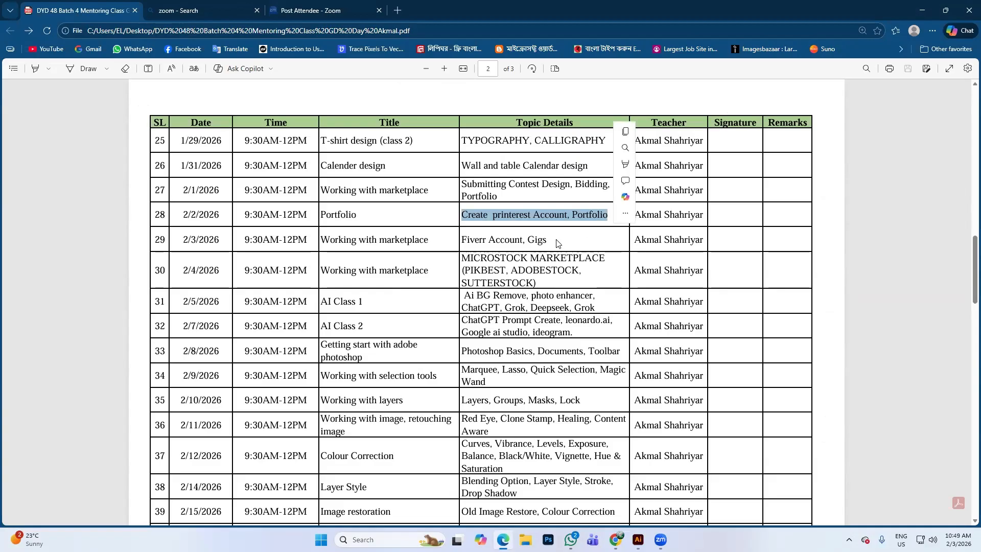
{"action": "left_click_drag", "start_coordinate": [449, 241], "coordinate": [548, 240]}
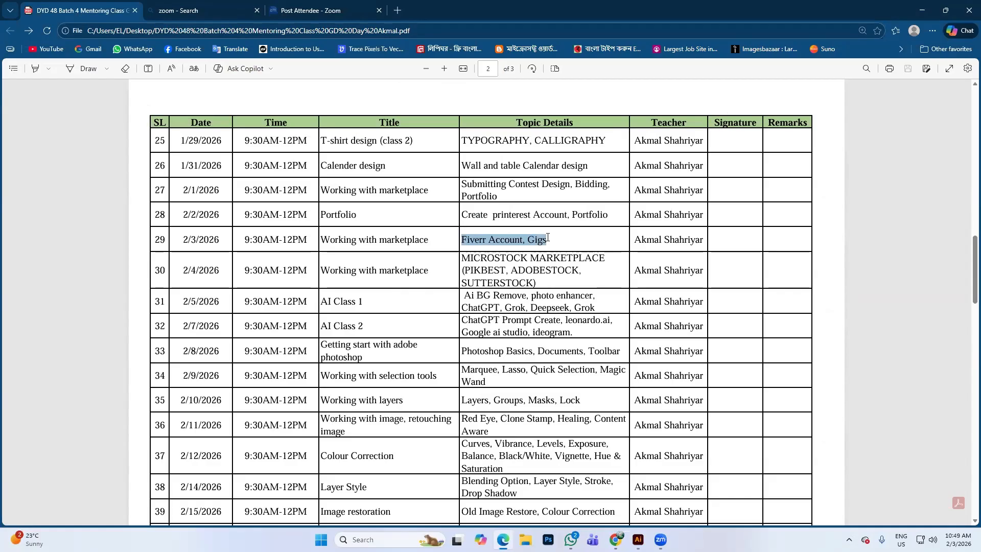
{"action": "left_click", "coordinate": [553, 245]}
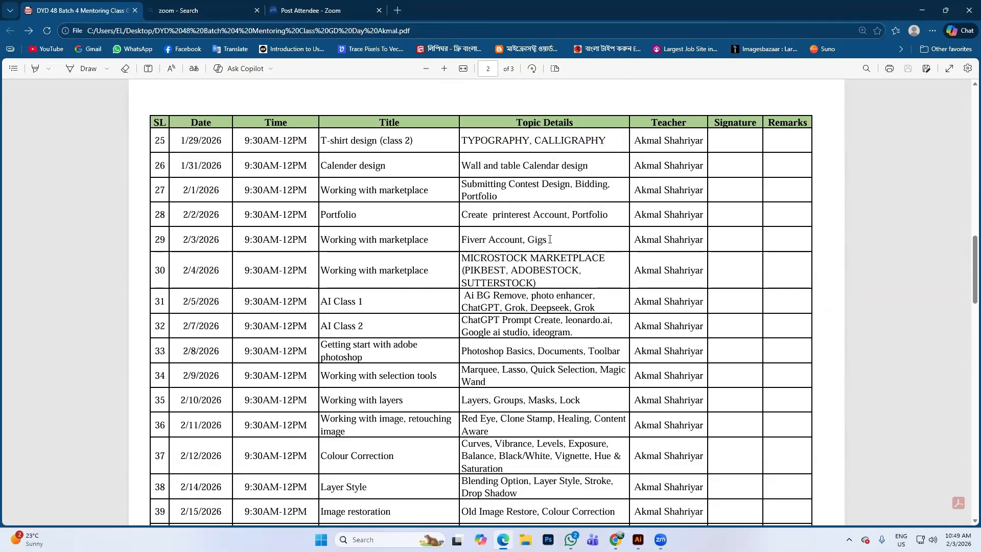
{"action": "left_click_drag", "start_coordinate": [462, 258], "coordinate": [585, 271]}
{"action": "left_click", "coordinate": [530, 270]}
{"action": "double_click", "coordinate": [484, 269]}
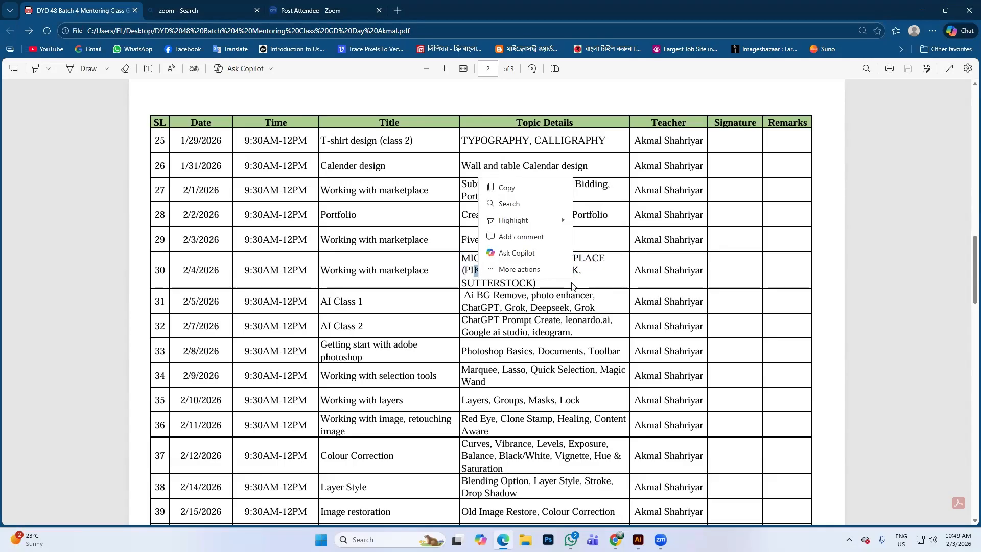